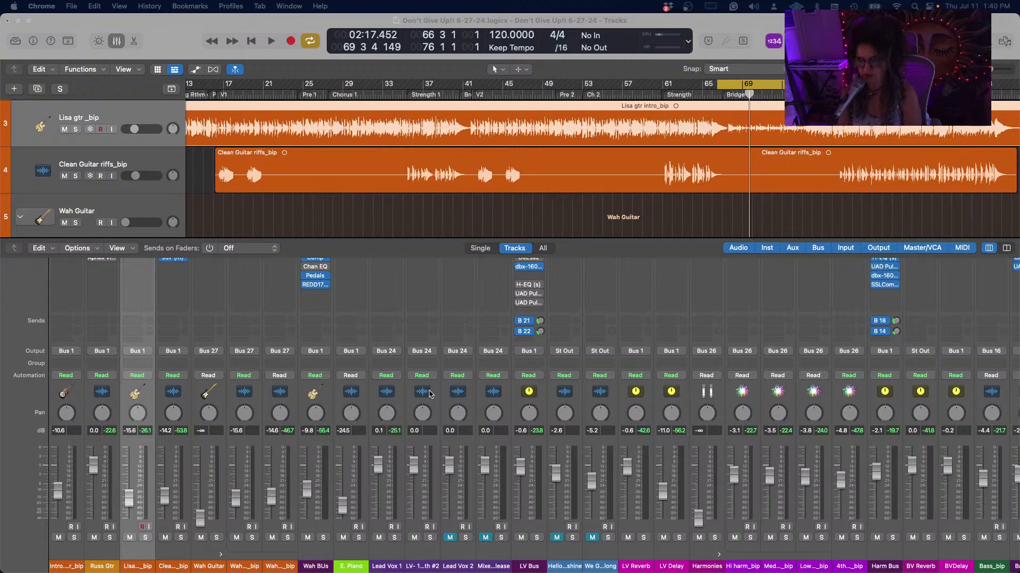
Bypass the REDD17 and J37 plug-ins on the Clean Guitar riffs channel and all active plug-ins on the Wah Bus.
scroll(430, 394, up, 5)
scroll(430, 394, down, 5)
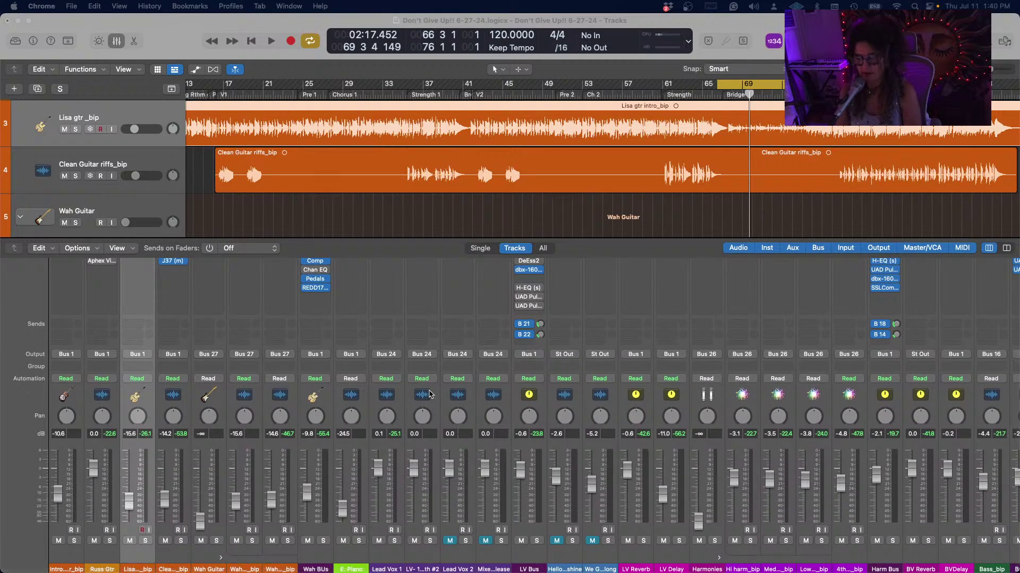
scroll(430, 394, up, 5)
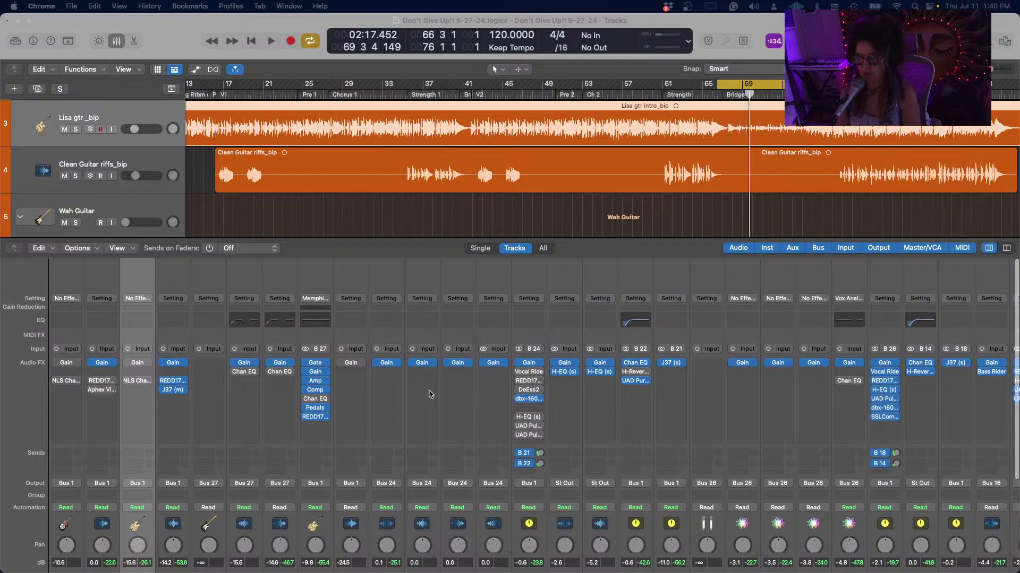
click(163, 382)
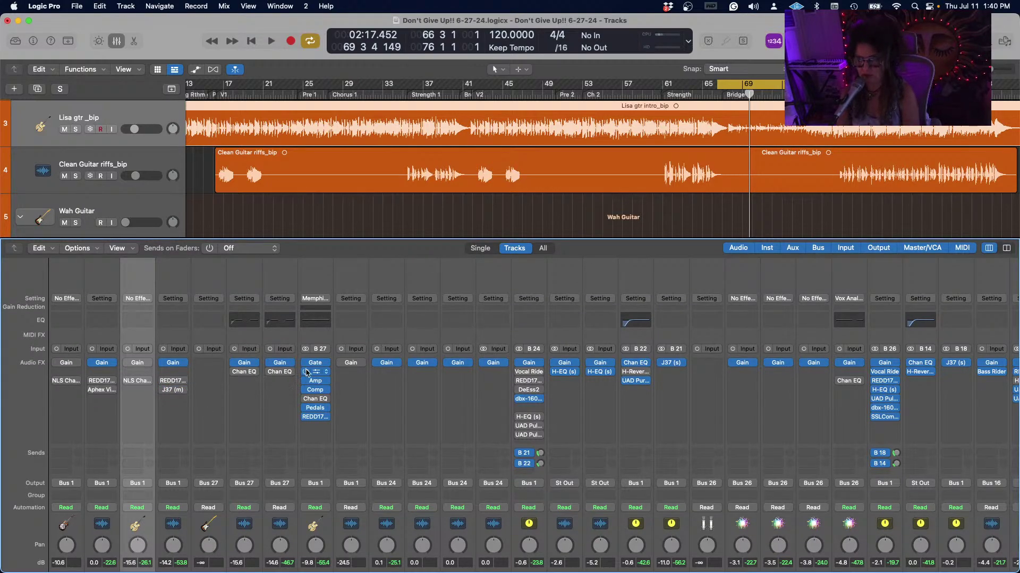
mouse_move(306, 373)
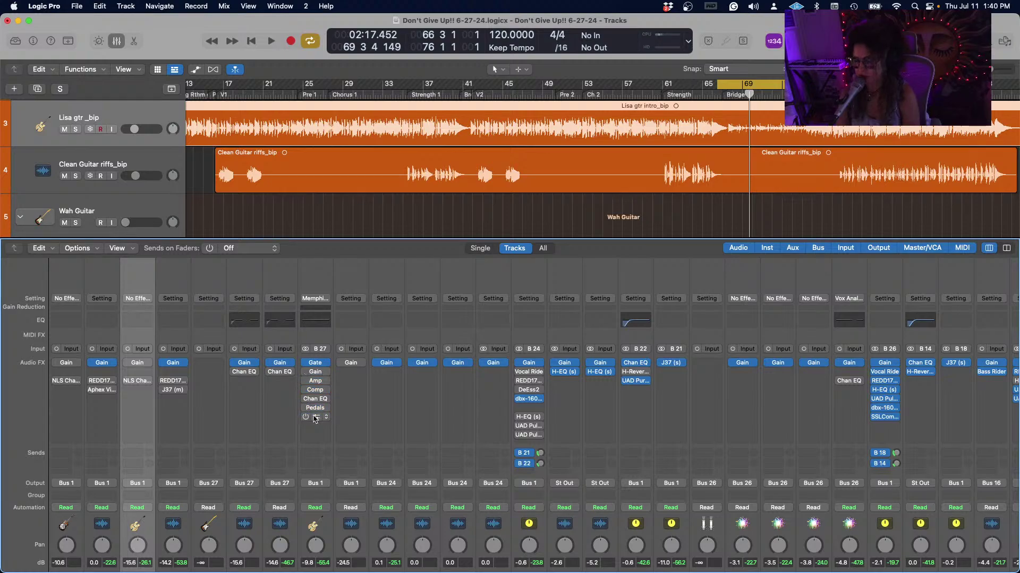
Bypass the dbx-160 on the LV Bus and the H-EQ on the two neighbouring reference song channels.
mouse_move(519, 399)
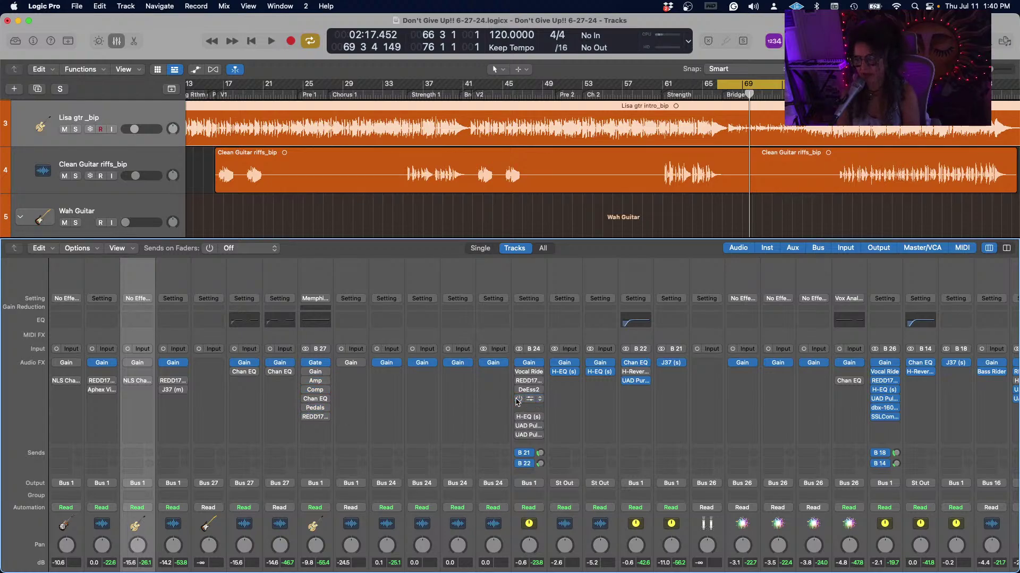
mouse_move(593, 374)
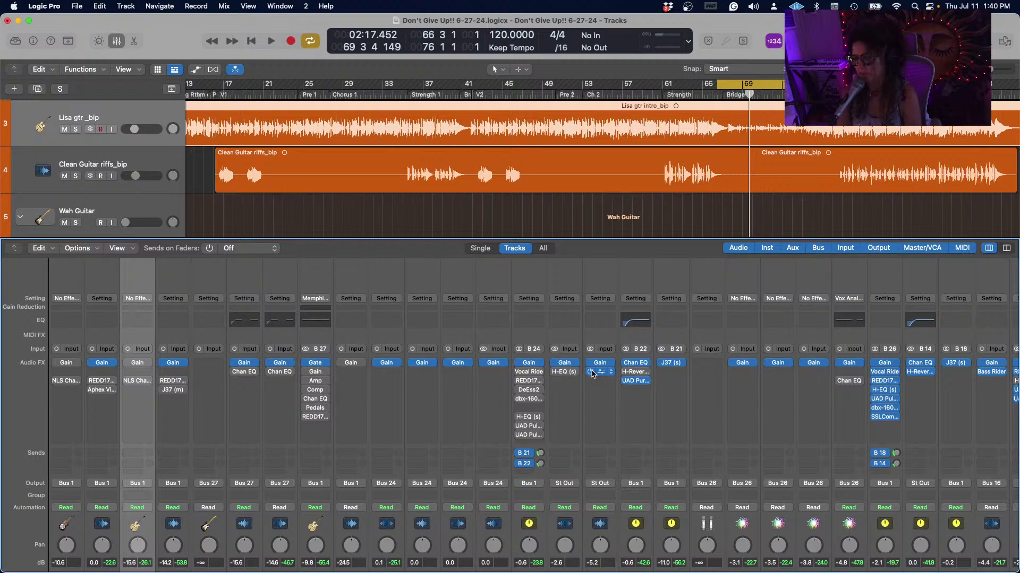
mouse_move(699, 406)
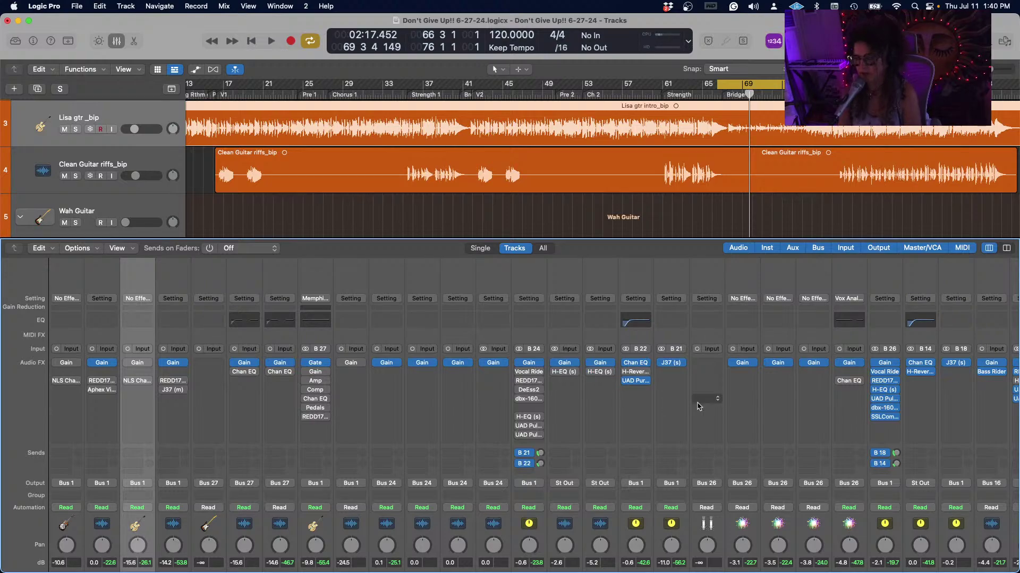
Bypass the processing plug-ins on the Harm Bus, bass, reference song and snare channels, keeping the Gain plug-ins active.
scroll(840, 411, right, 8)
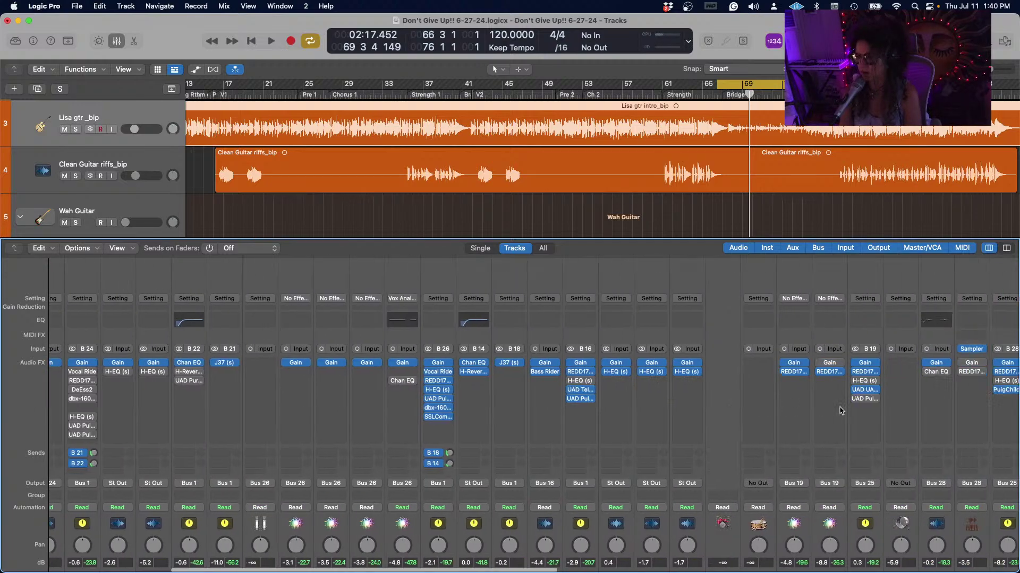
scroll(840, 410, right, 2)
mouse_move(515, 470)
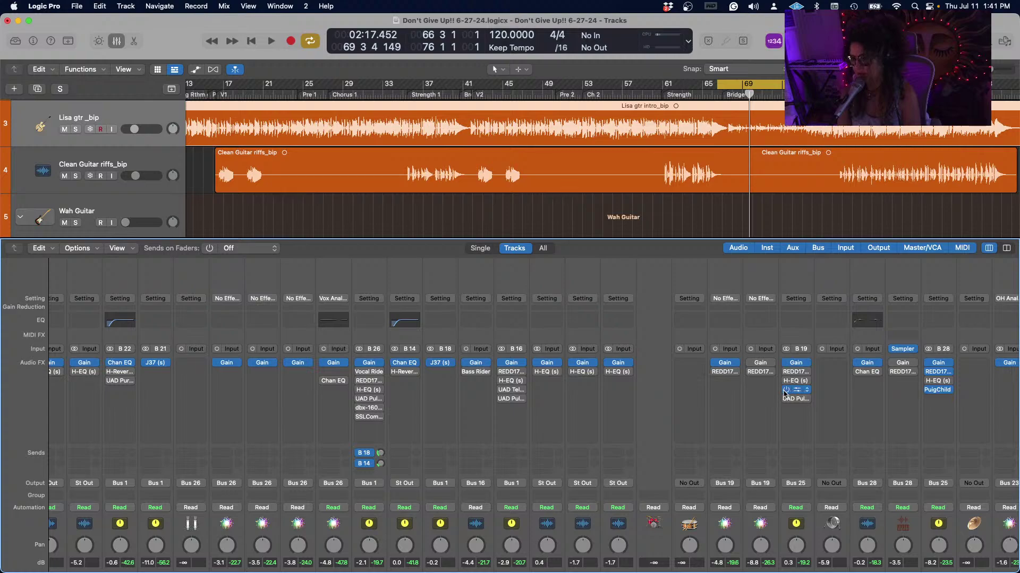
Bypass the REDD17, H-EQ and PuigChild plug-ins on the kick, overhead and drum buses, plus the REDD17 on the tambourine and Horns Bus.
scroll(567, 423, down, 5)
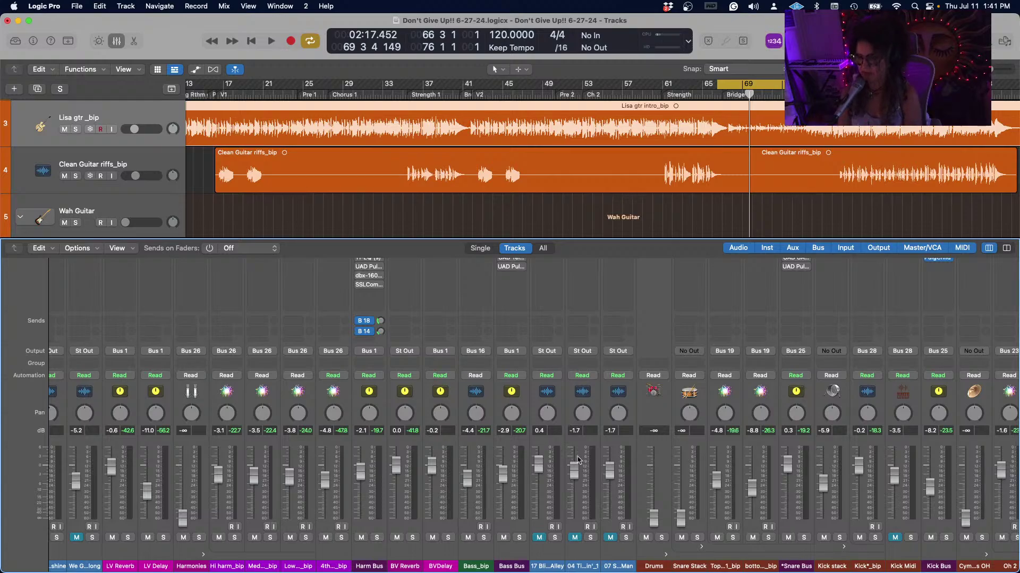
scroll(626, 471, right, 10)
scroll(626, 472, up, 5)
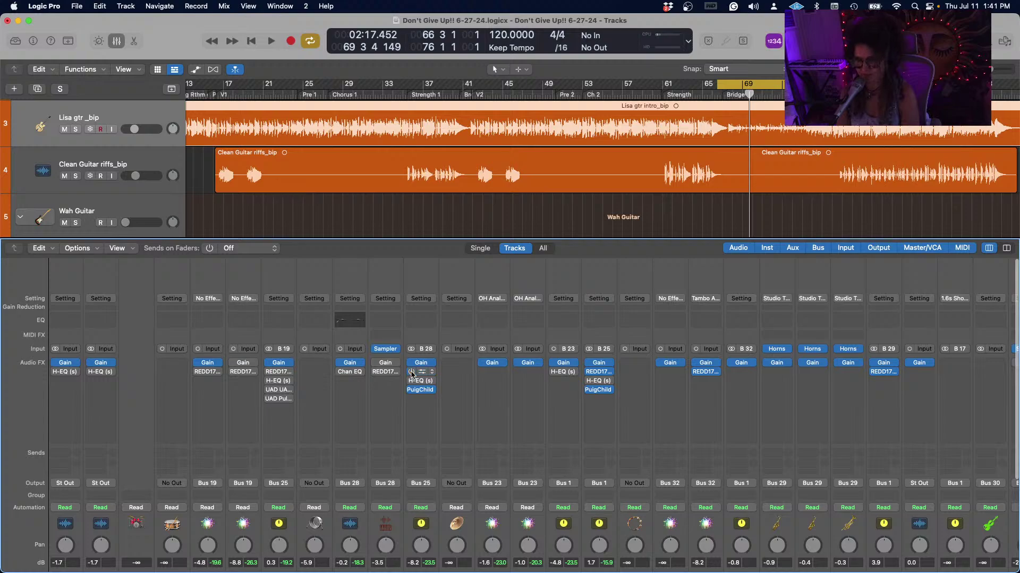
mouse_move(410, 393)
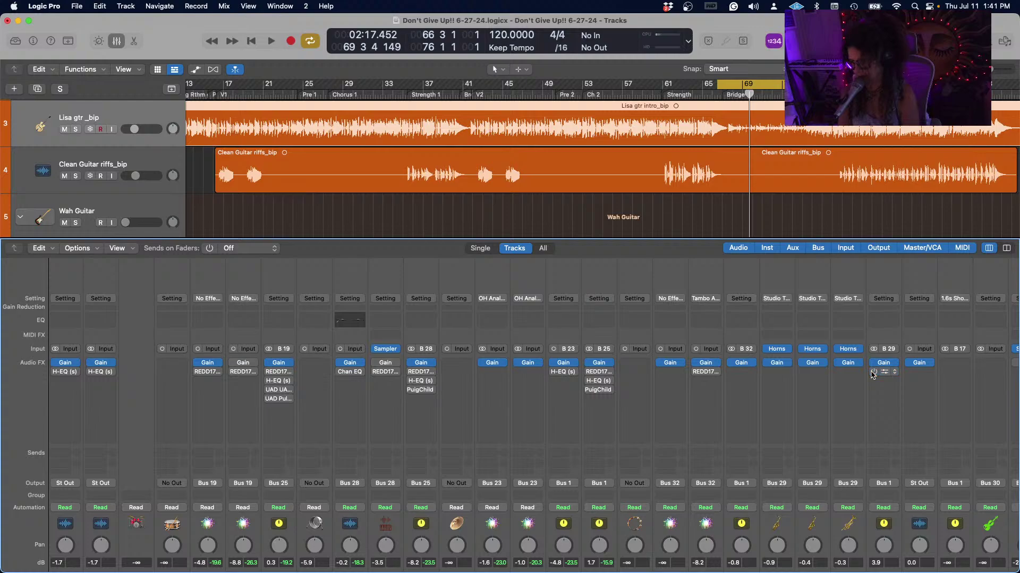
Bypass the REDD17 on the Strings Buss and Flute Solo, the Mix Bus processing except Gain, and the mix reverb's H-Reverb.
scroll(742, 409, right, 10)
scroll(742, 410, right, 2)
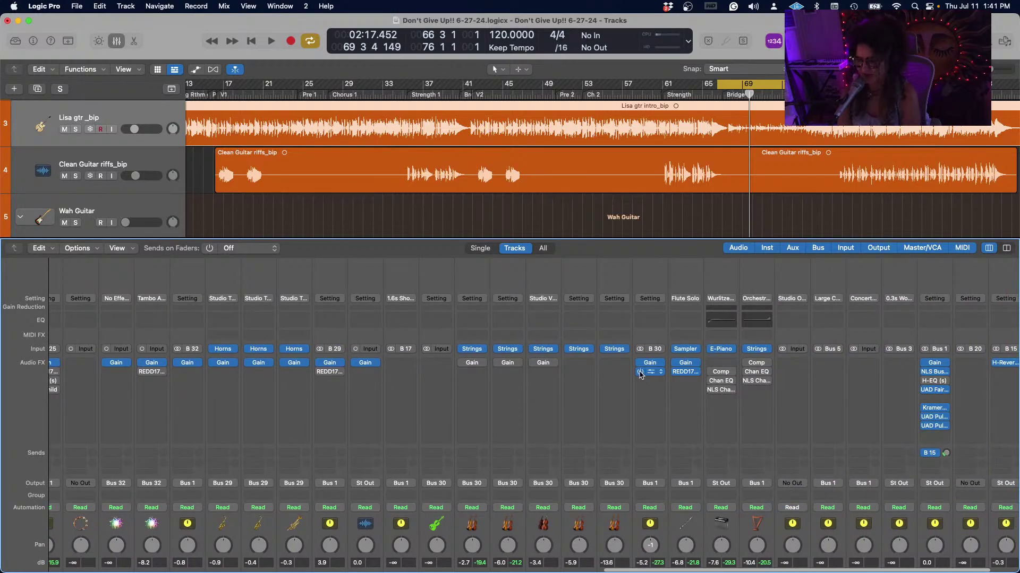
mouse_move(678, 374)
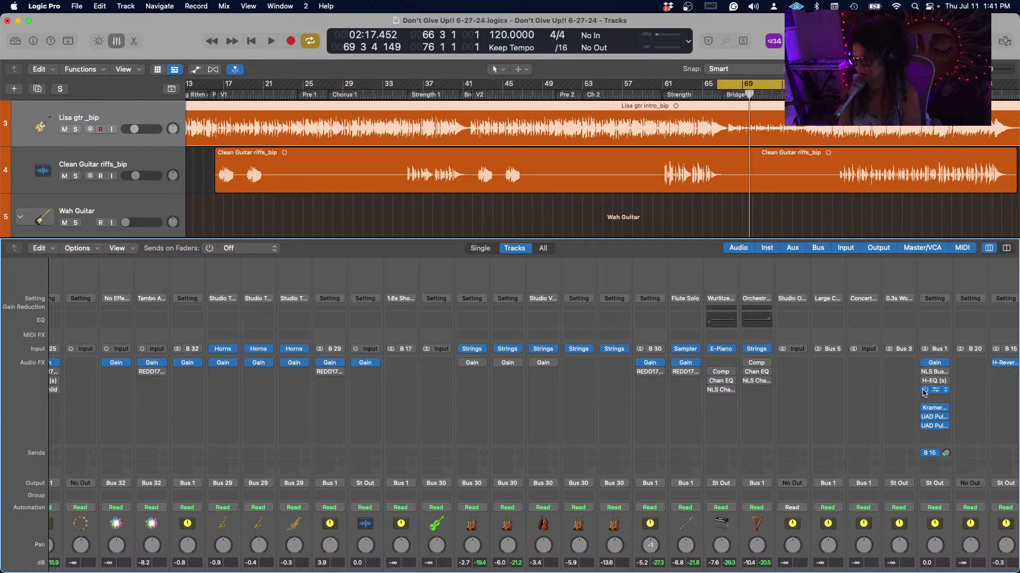
mouse_move(924, 410)
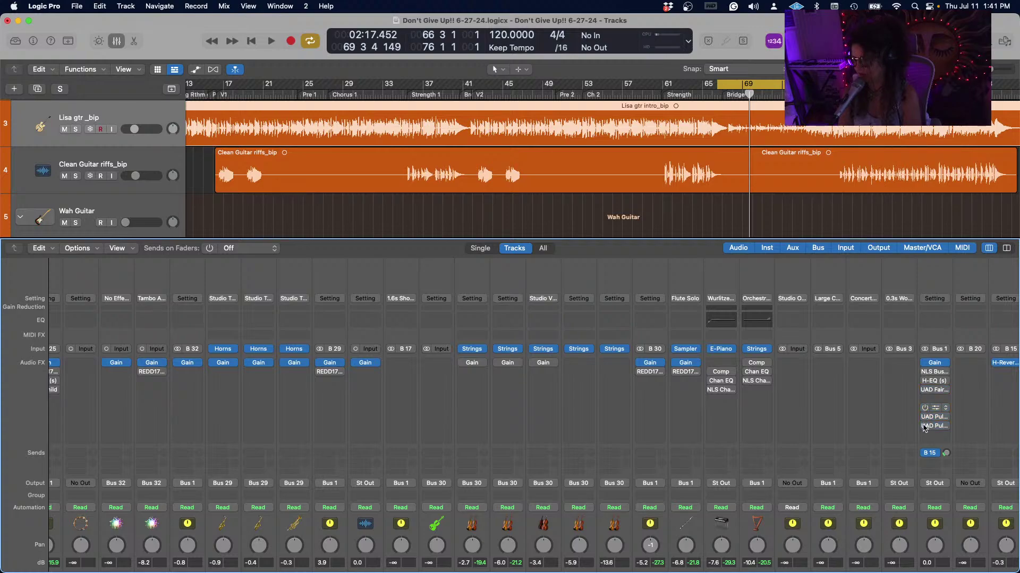
scroll(807, 420, right, 2)
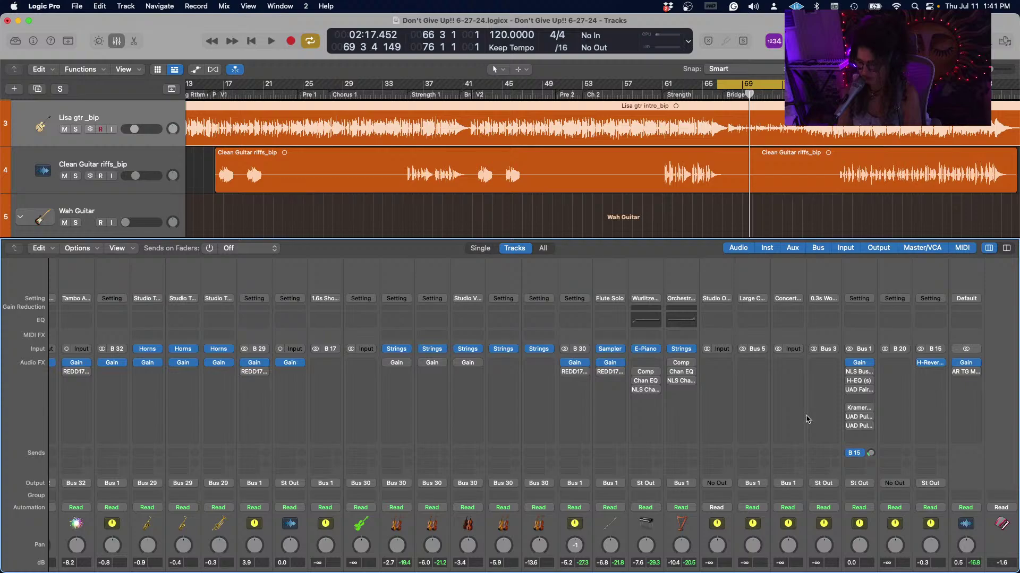
mouse_move(921, 366)
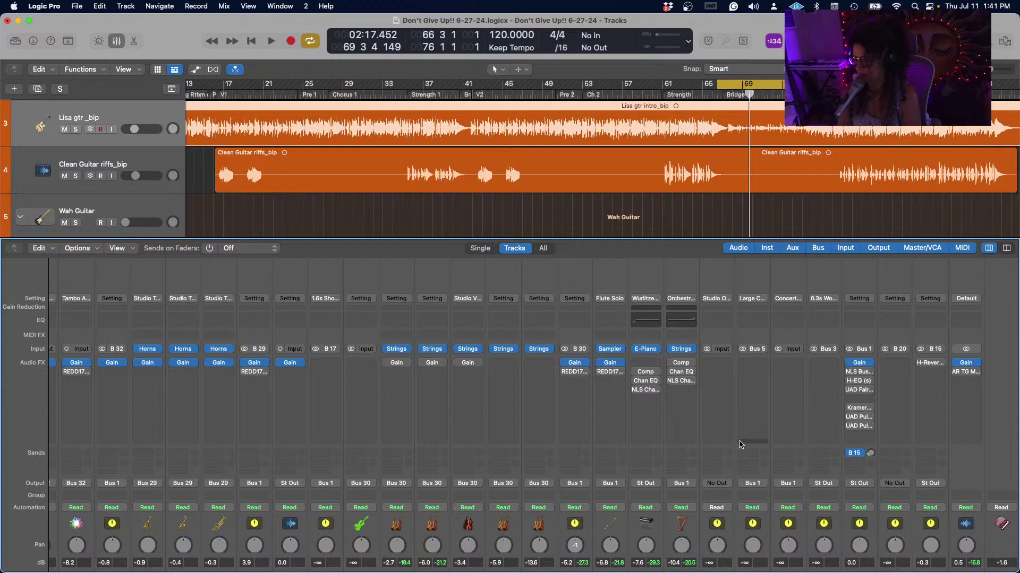
Select the four harmony channels from Hi harm to 4th Harm and route their output to Bus 26 → Harm Bus.
scroll(741, 445, down, 10)
scroll(712, 478, left, 5)
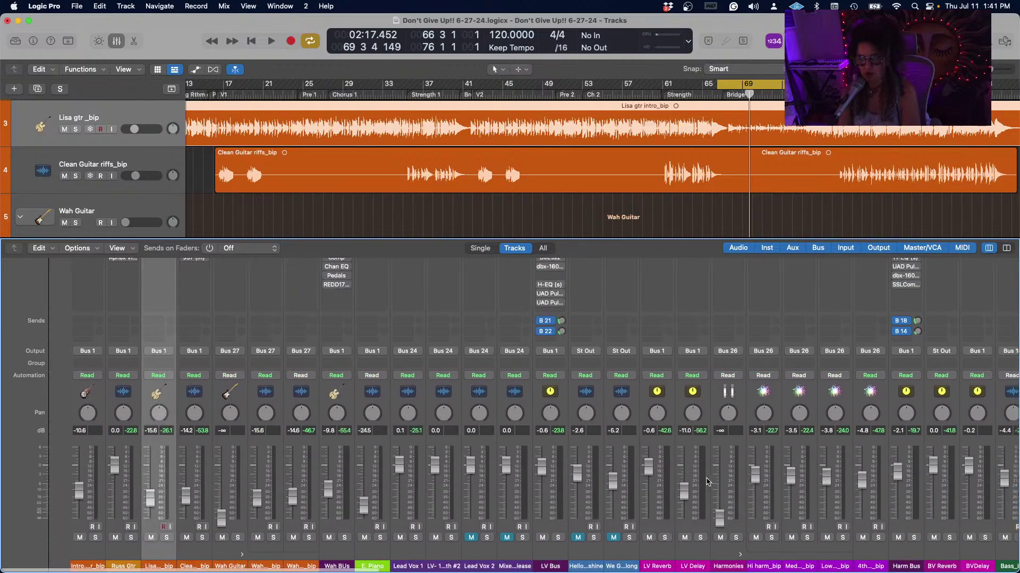
scroll(707, 482, right, 2)
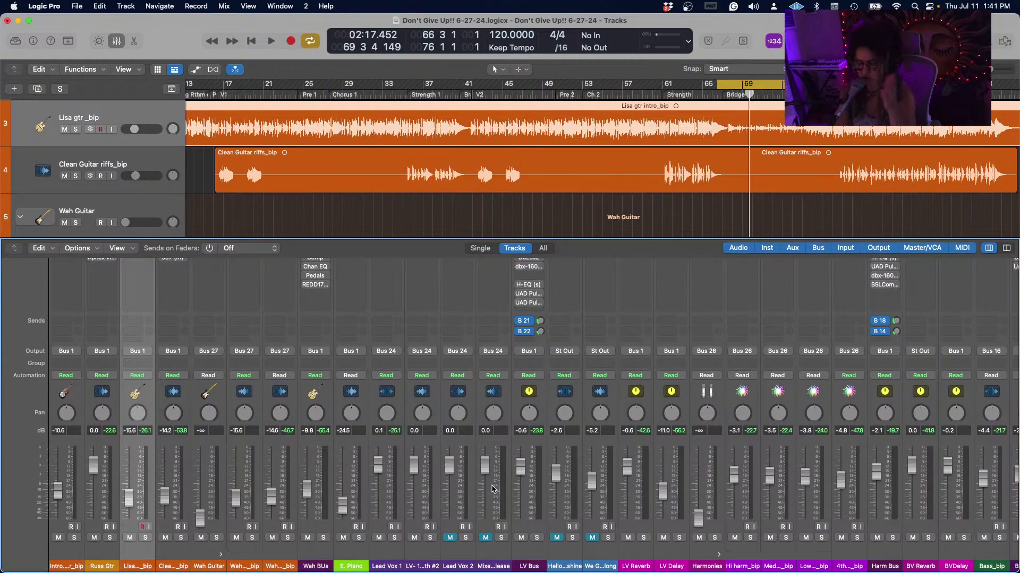
scroll(493, 489, right, 10)
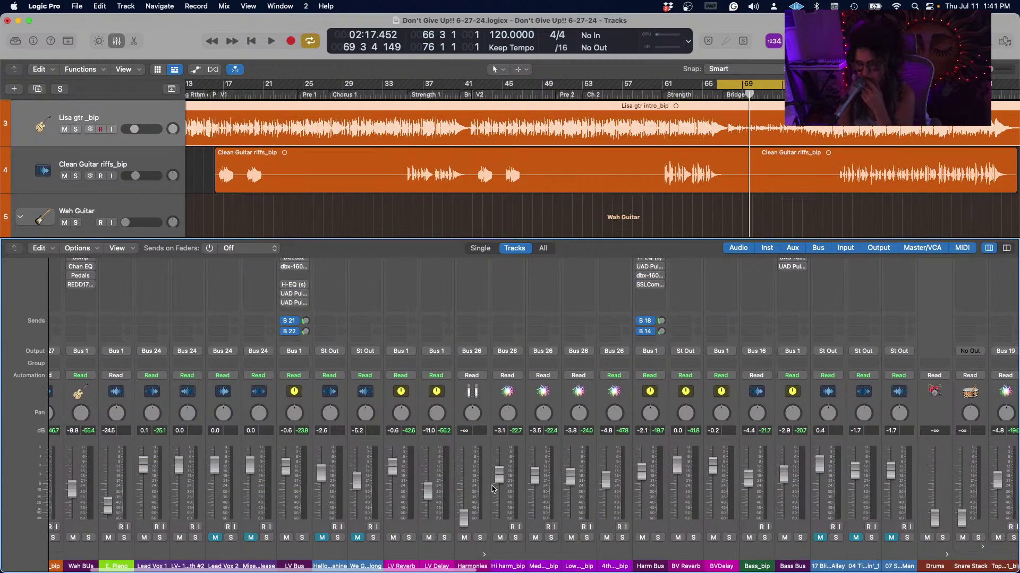
scroll(493, 489, right, 2)
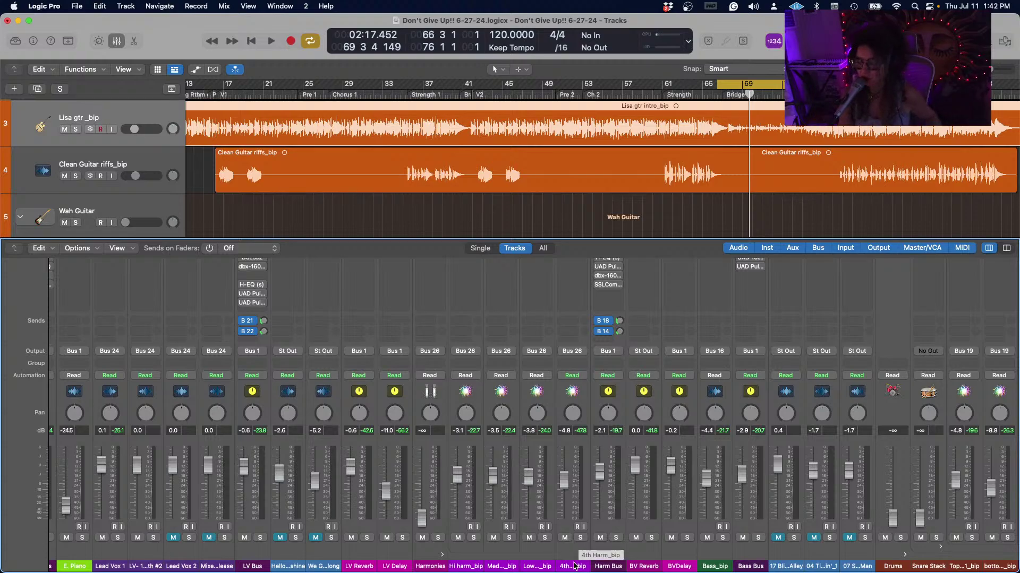
click(467, 512)
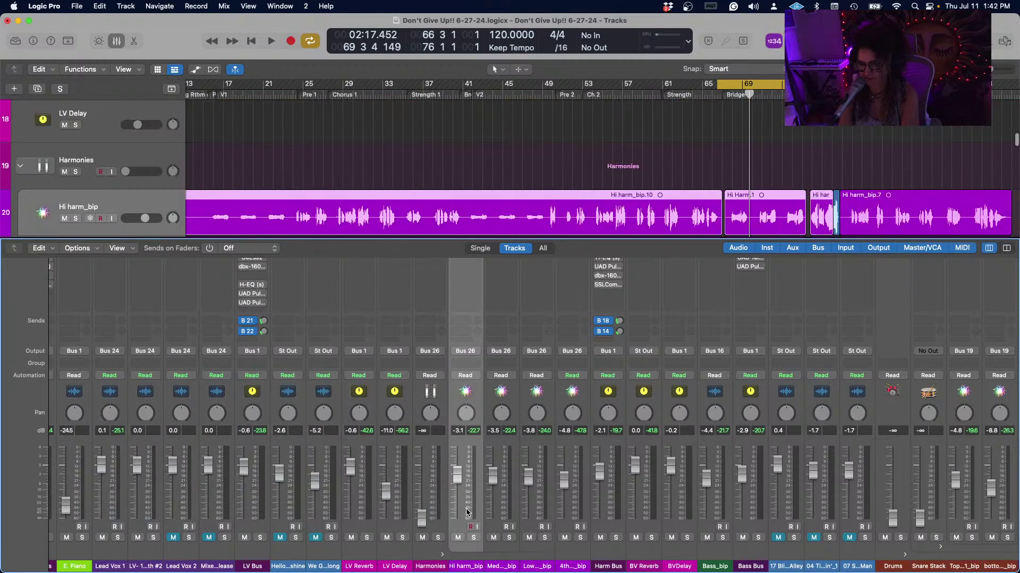
shift+click(571, 503)
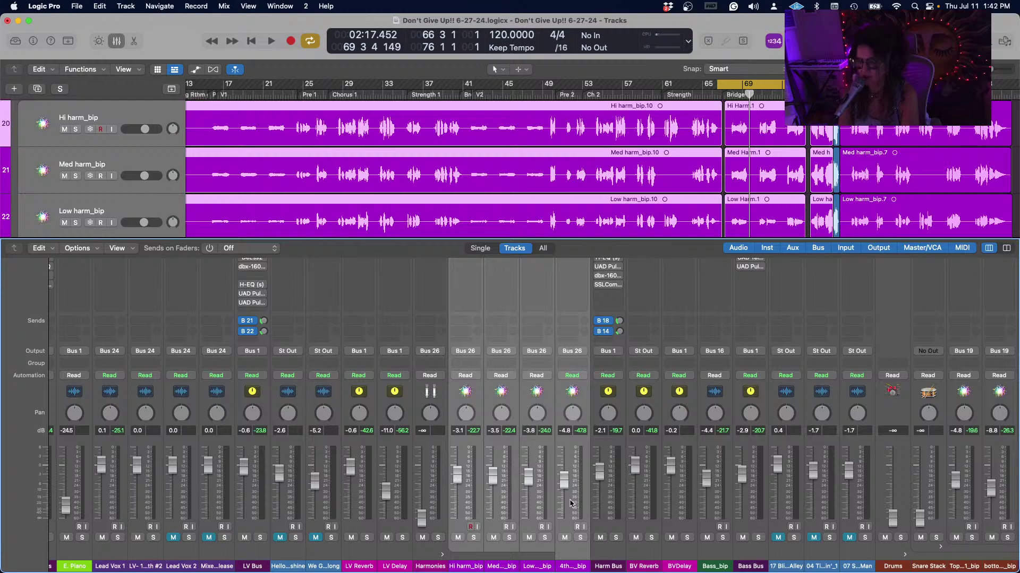
click(582, 353)
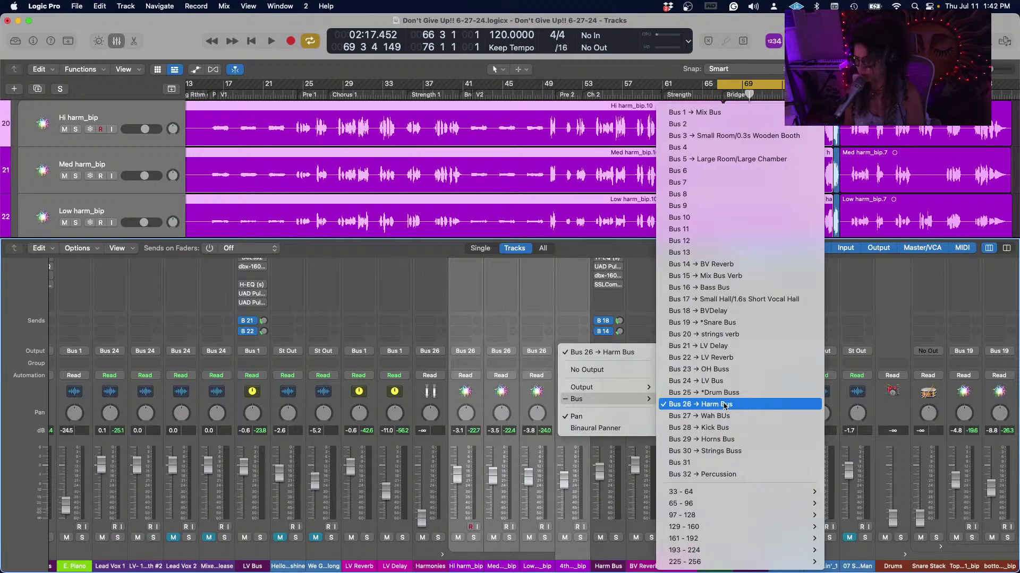
click(725, 406)
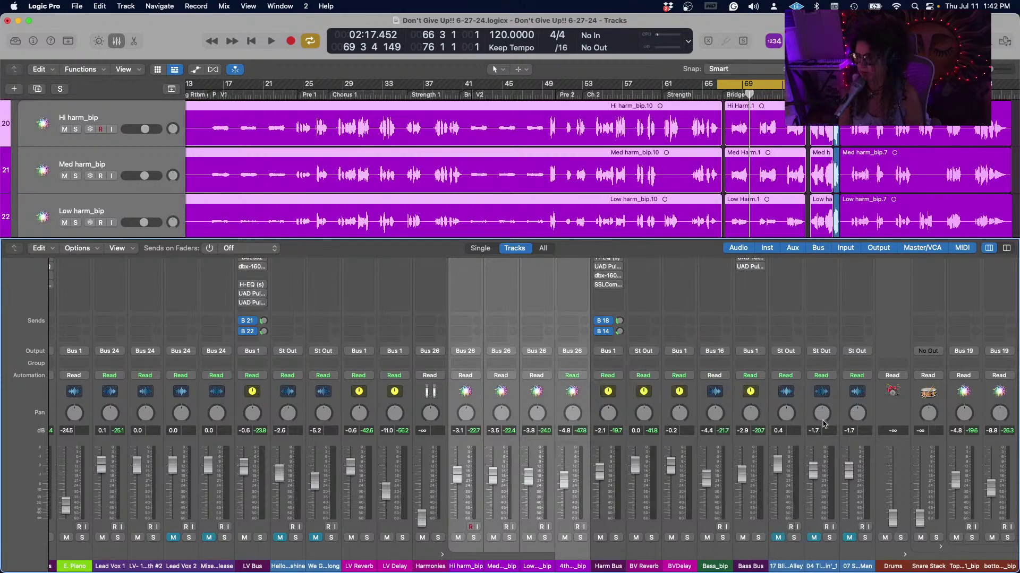
Reset the Horns Bus fader to 0 dB and select that channel.
scroll(826, 433, right, 3)
scroll(889, 520, left, 3)
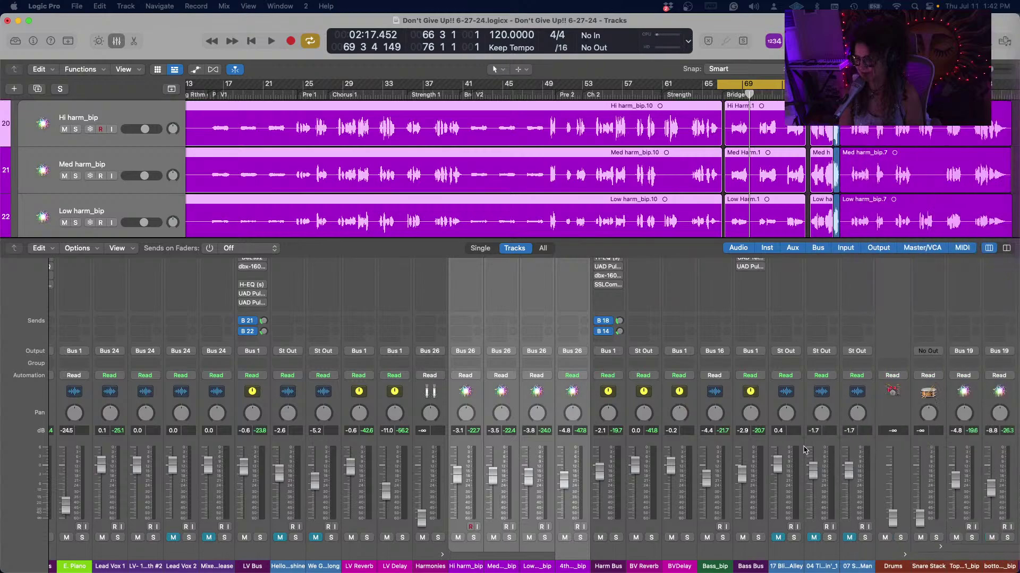
scroll(887, 521, right, 10)
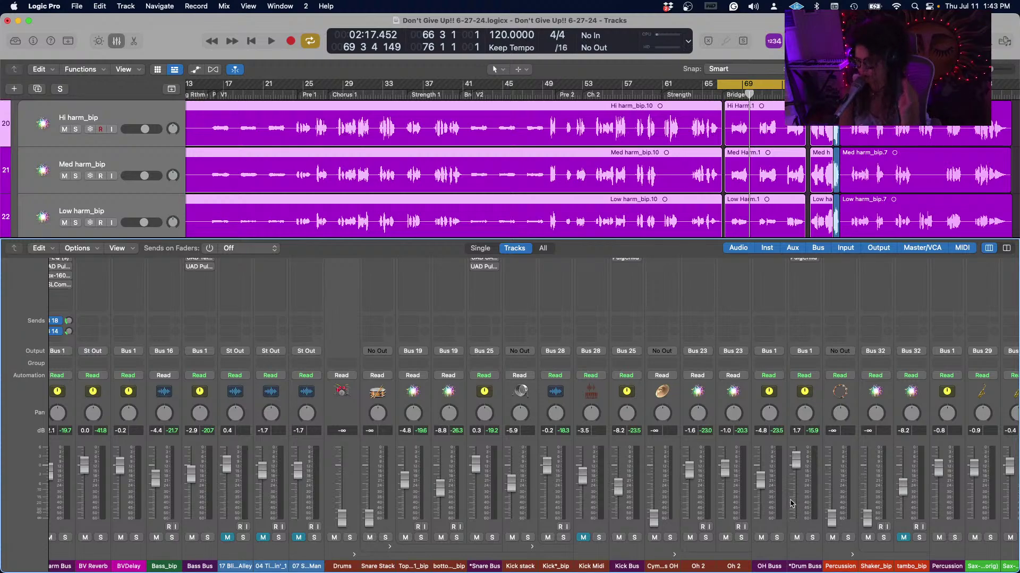
scroll(791, 503, right, 15)
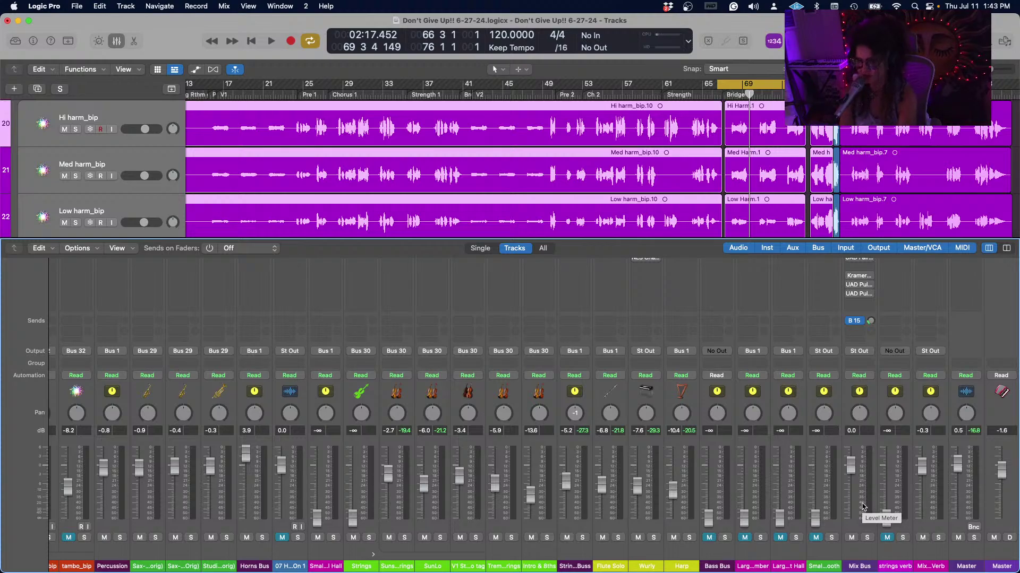
click(574, 506)
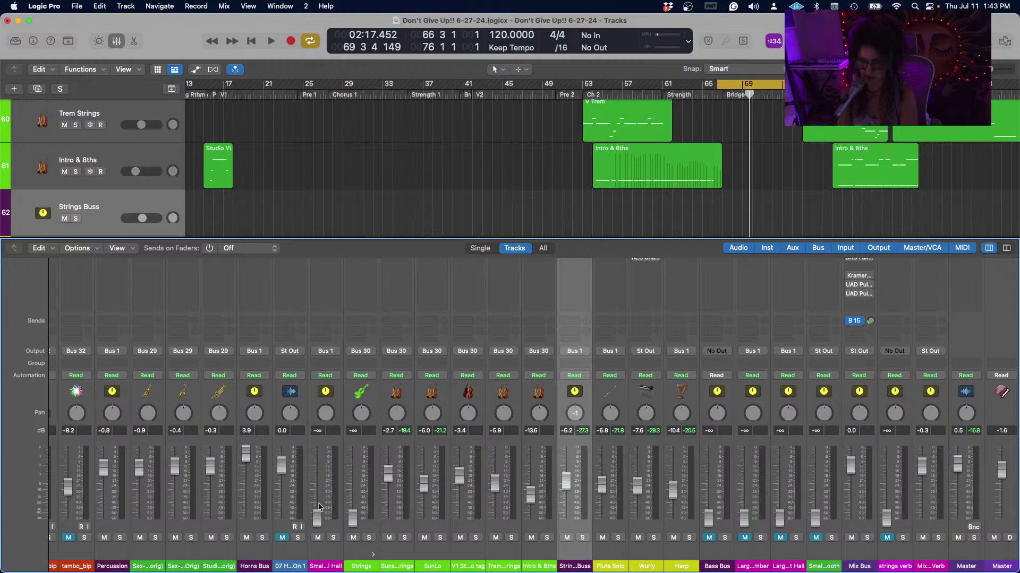
alt+click(251, 492)
click(252, 492)
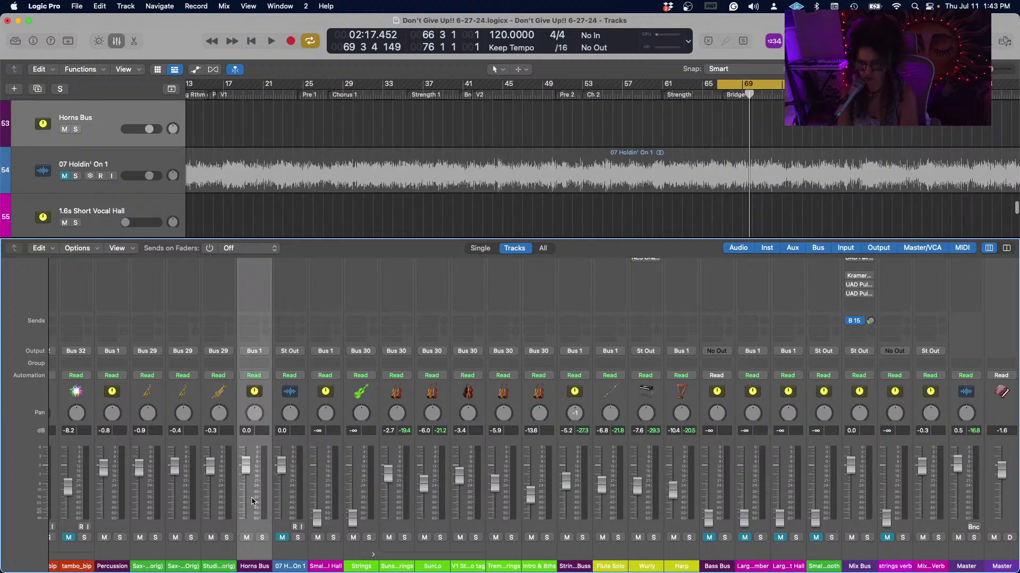
Select the Strings Buss and Horns Bus together, examine their output routing options, and return to the Horns Bus alone.
click(578, 460)
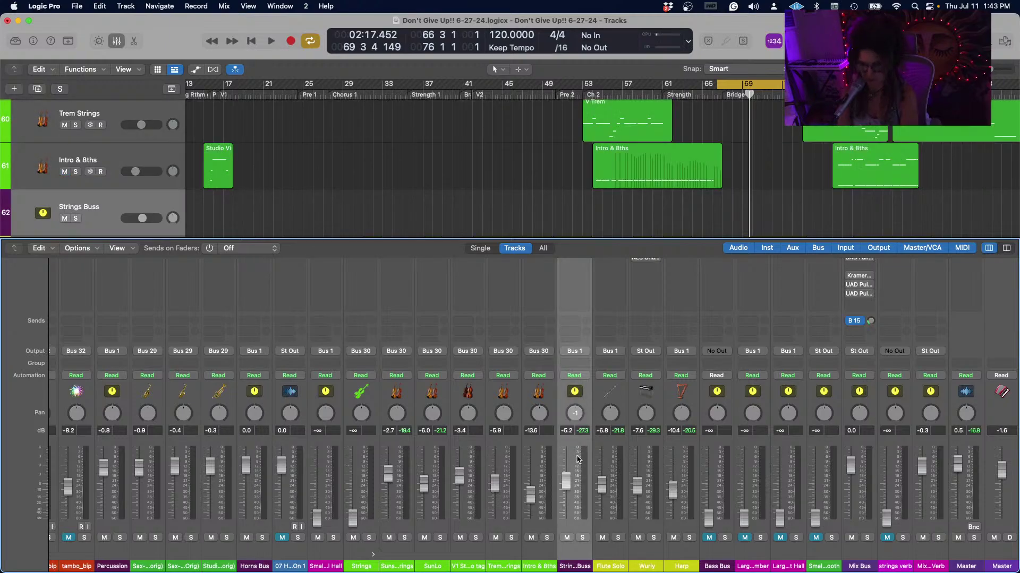
shift+click(252, 446)
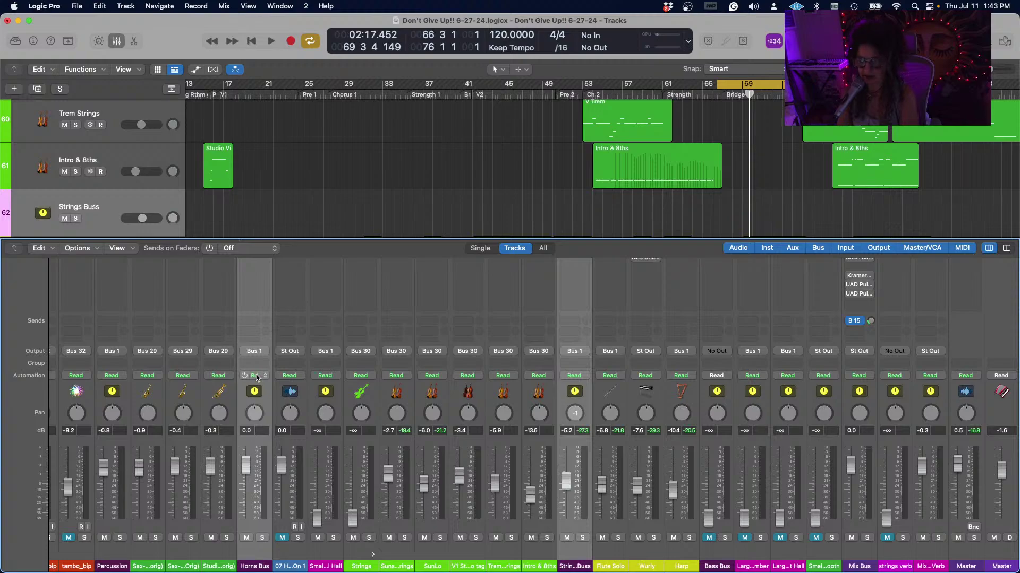
click(260, 352)
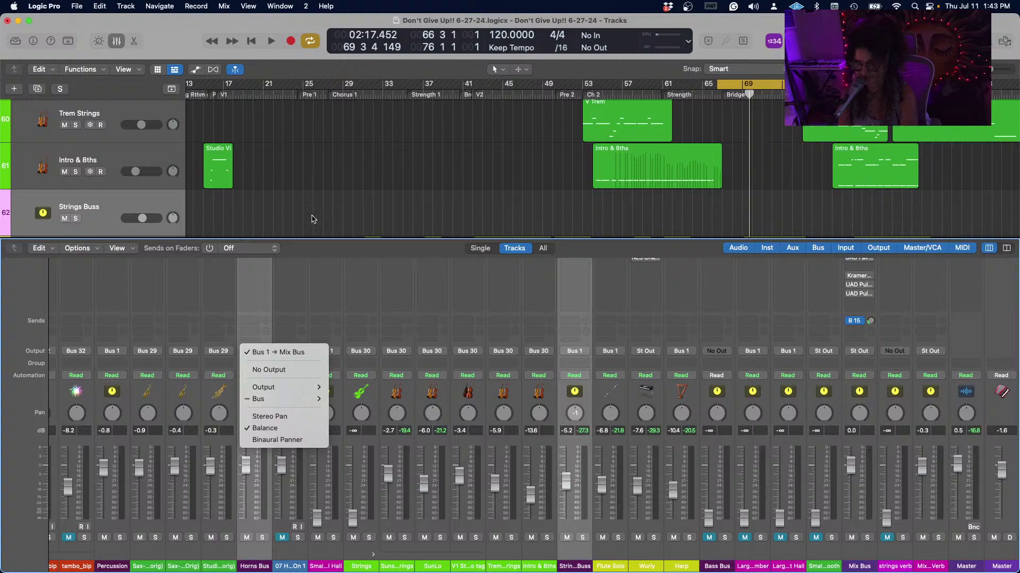
click(183, 32)
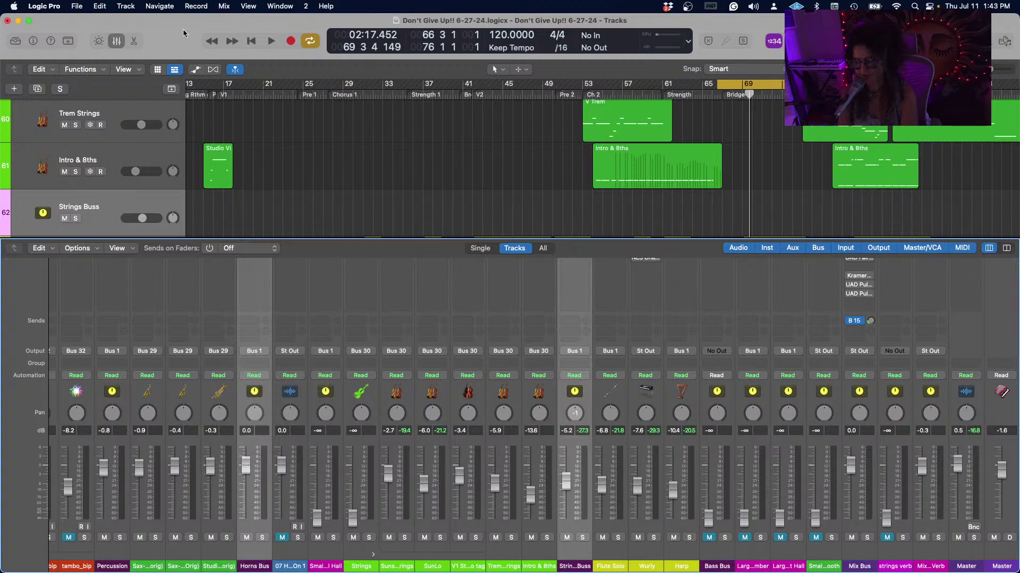
click(254, 521)
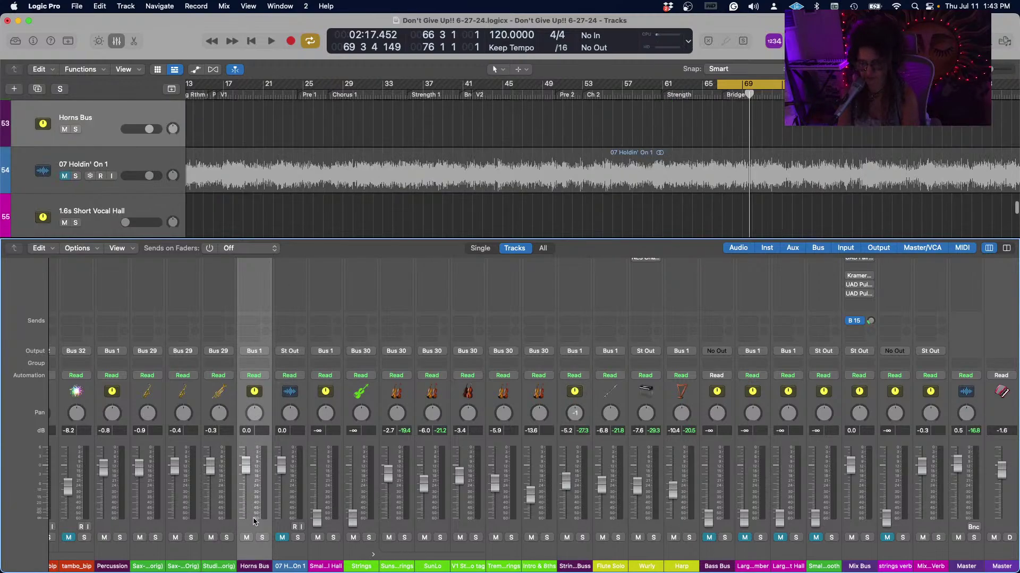
Reset all selected channel faders together to 0 dB, and pull them all down to -∞.
scroll(254, 522, left, 15)
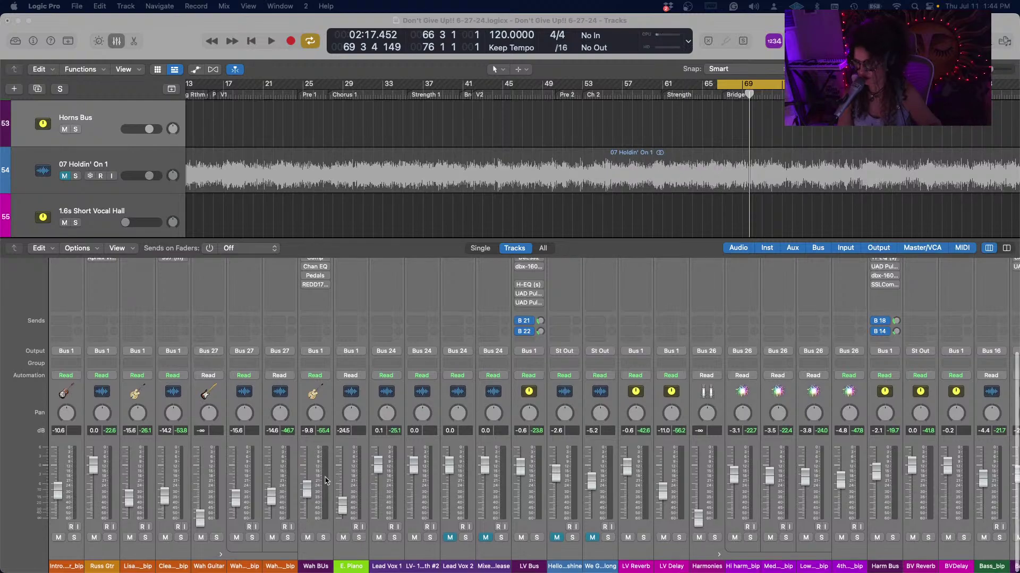
scroll(785, 462, up, 1)
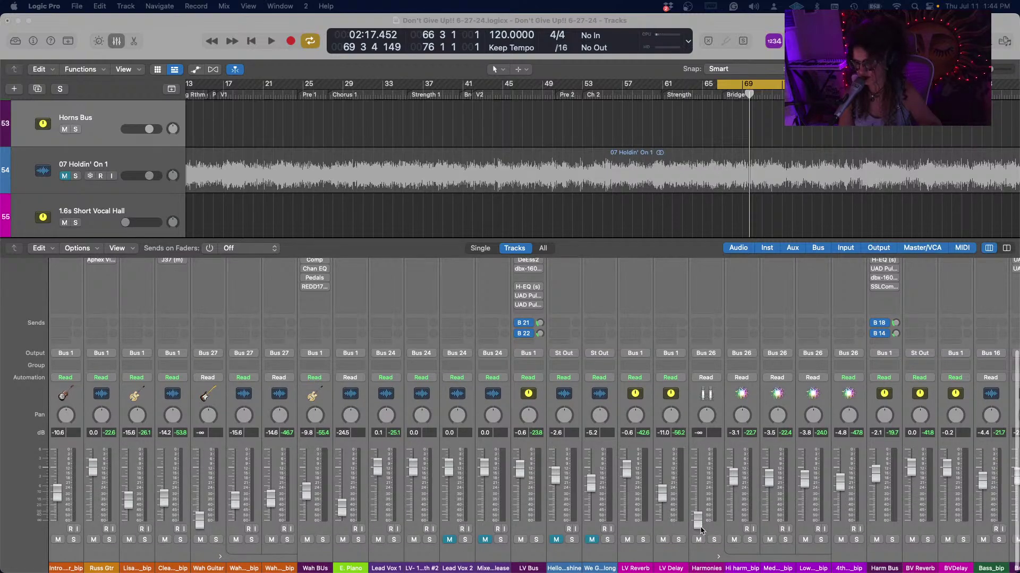
click(704, 472)
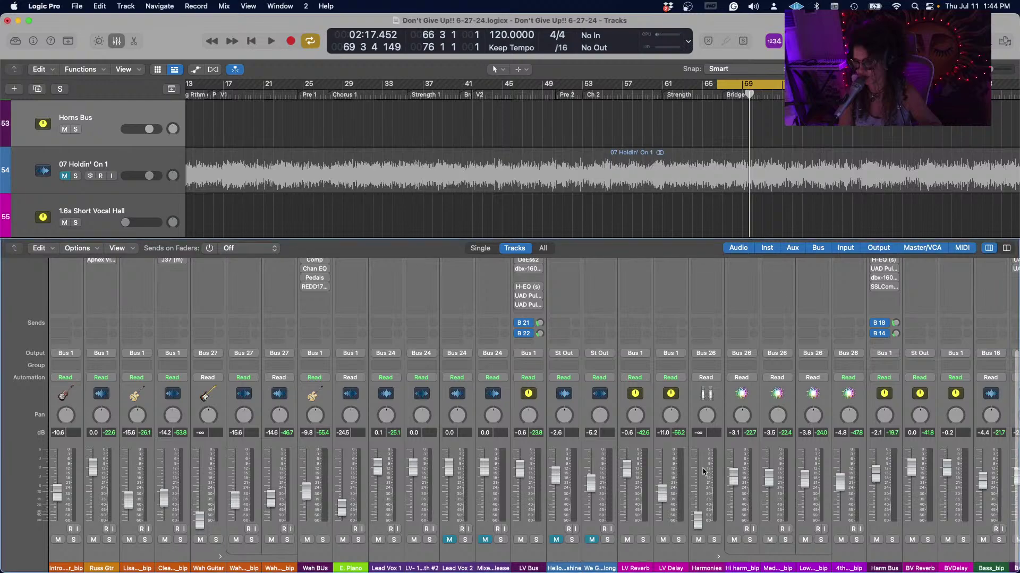
click(706, 454)
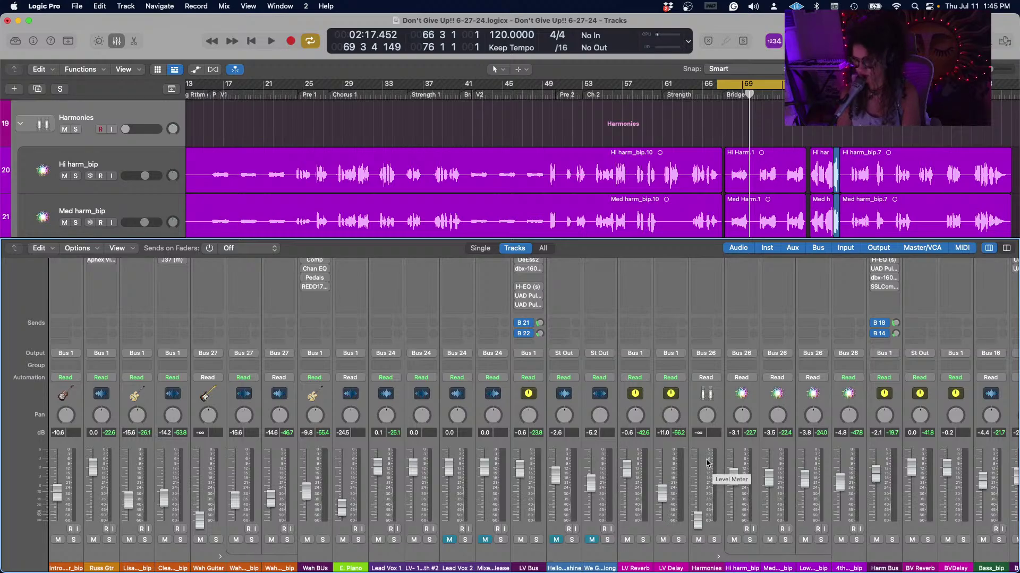
click(706, 463)
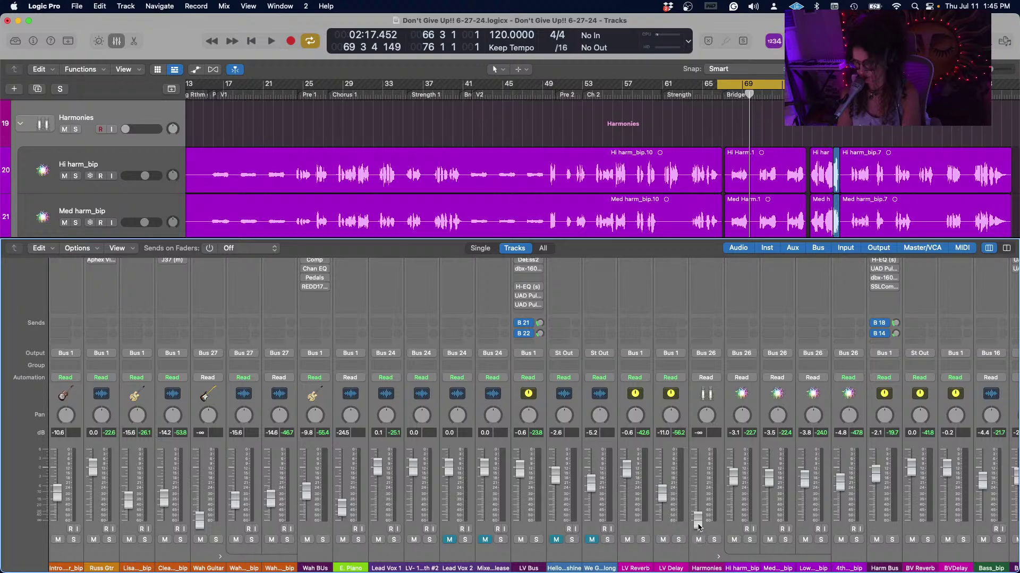
alt+click(699, 524)
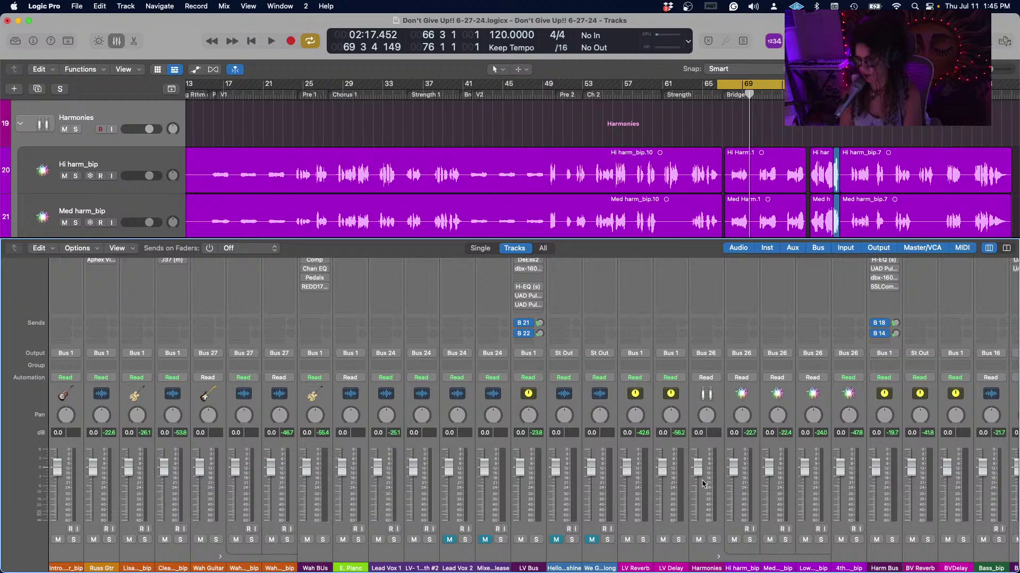
drag(697, 467, 697, 523)
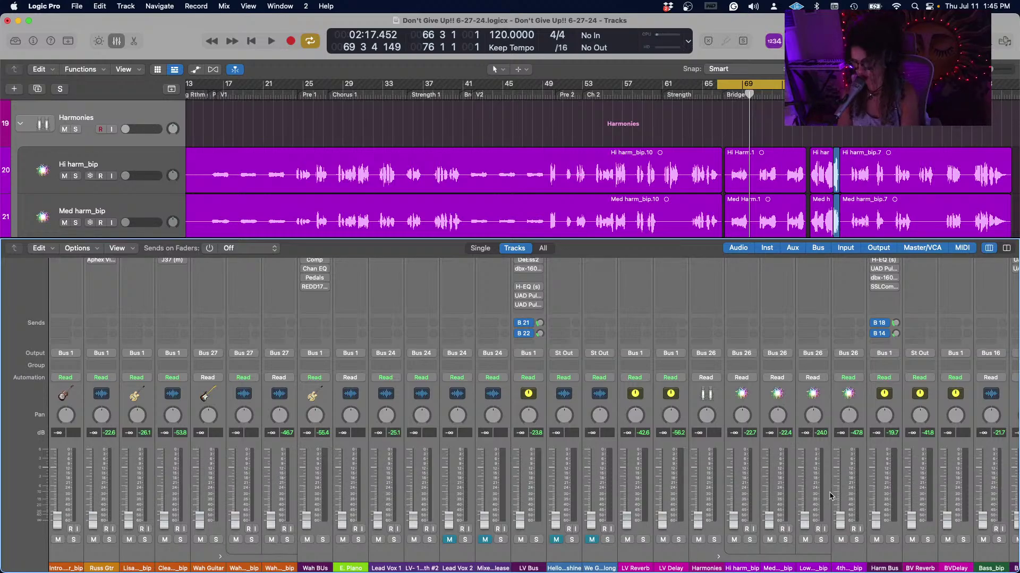
Raise only the Mix Bus fader to 0 dB and the bounce output Master fader to 0.4 dB.
scroll(771, 485, right, 15)
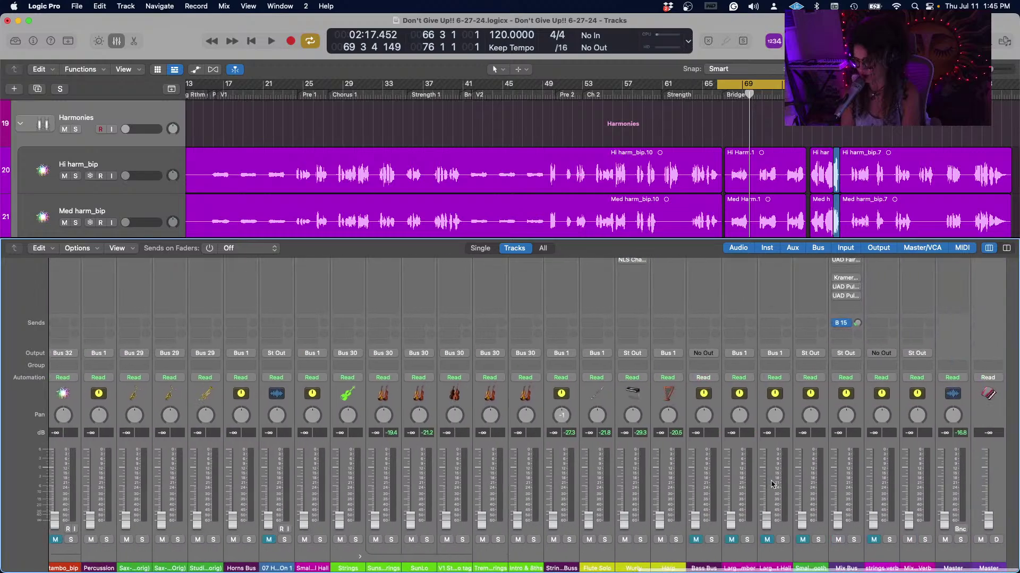
click(860, 466)
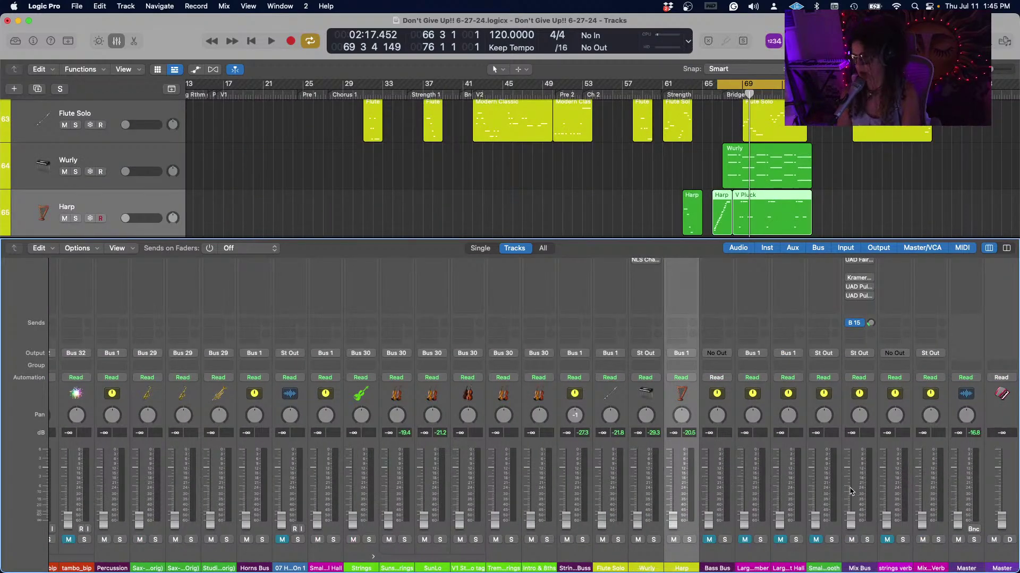
drag(852, 522, 850, 466)
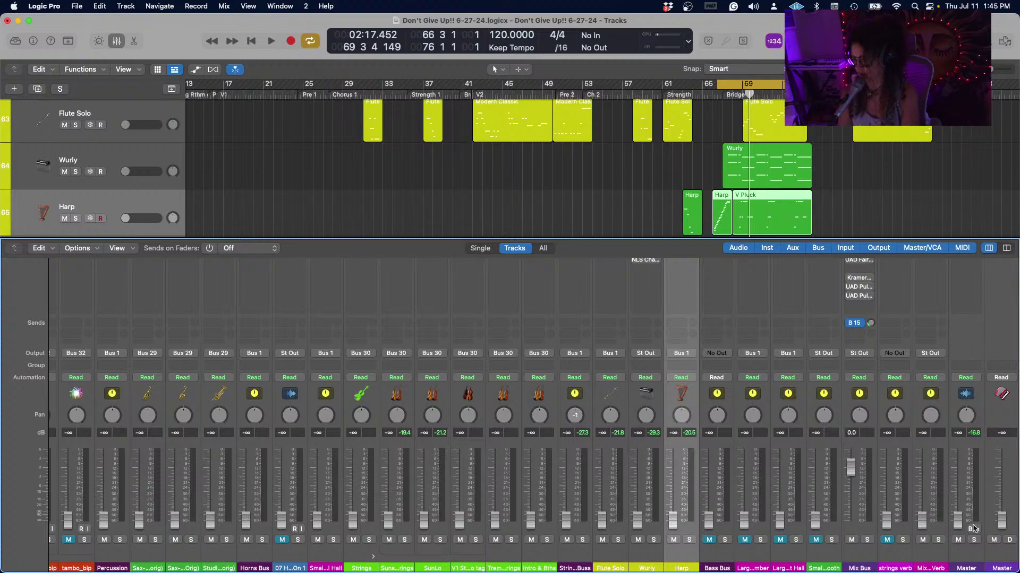
drag(957, 521, 957, 467)
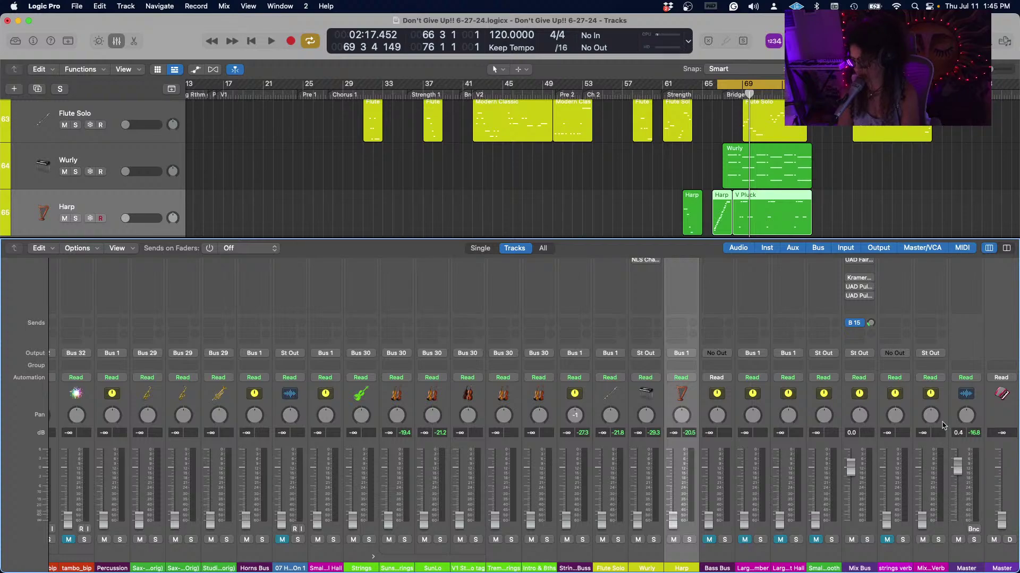
scroll(985, 318, up, 5)
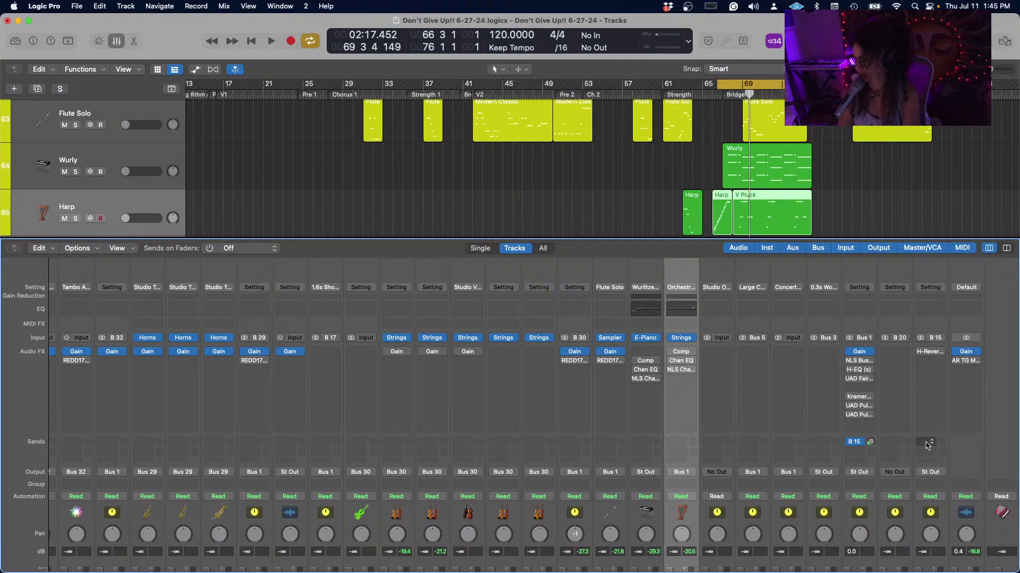
scroll(927, 445, down, 5)
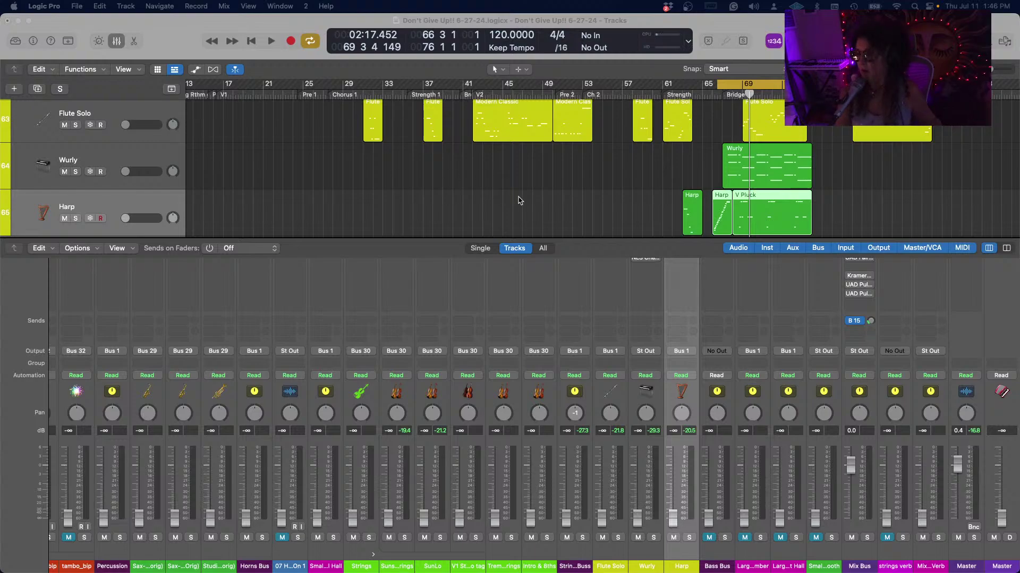
Set the cycle range from bar 79 to bar 88, keep cycling enabled, shift the window sideways and start playback.
drag(765, 84, 636, 95)
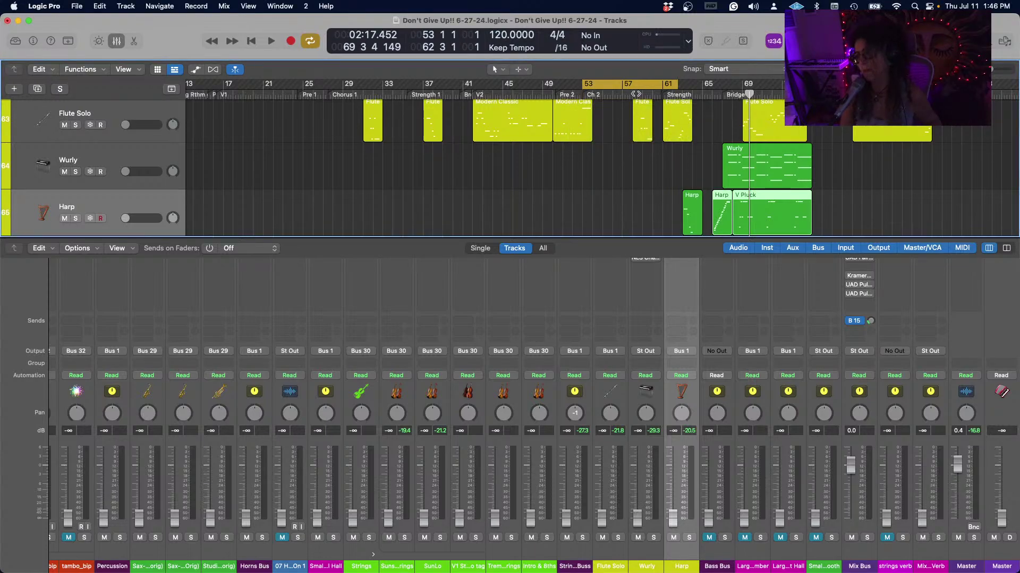
drag(623, 84, 881, 78)
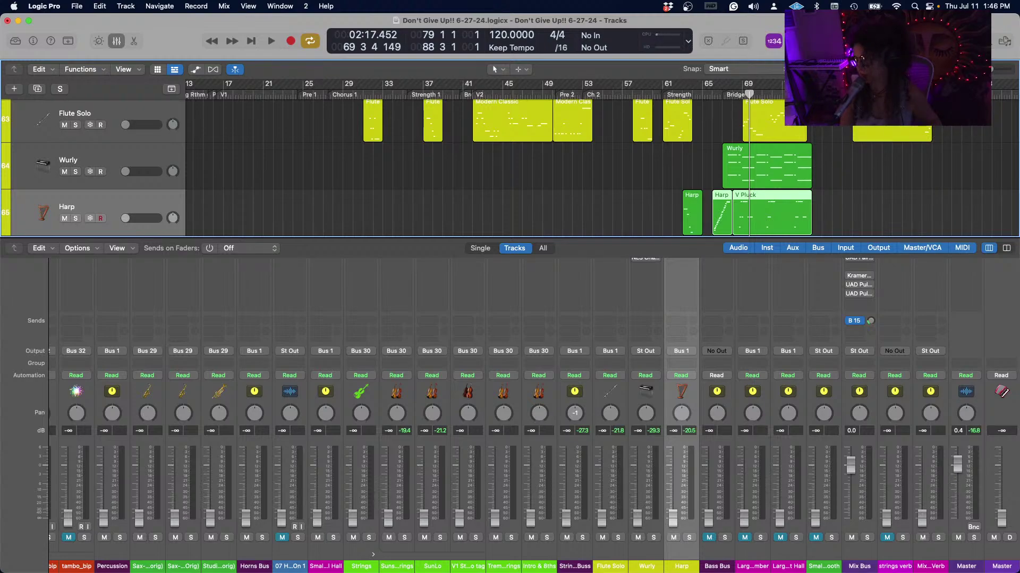
key(c)
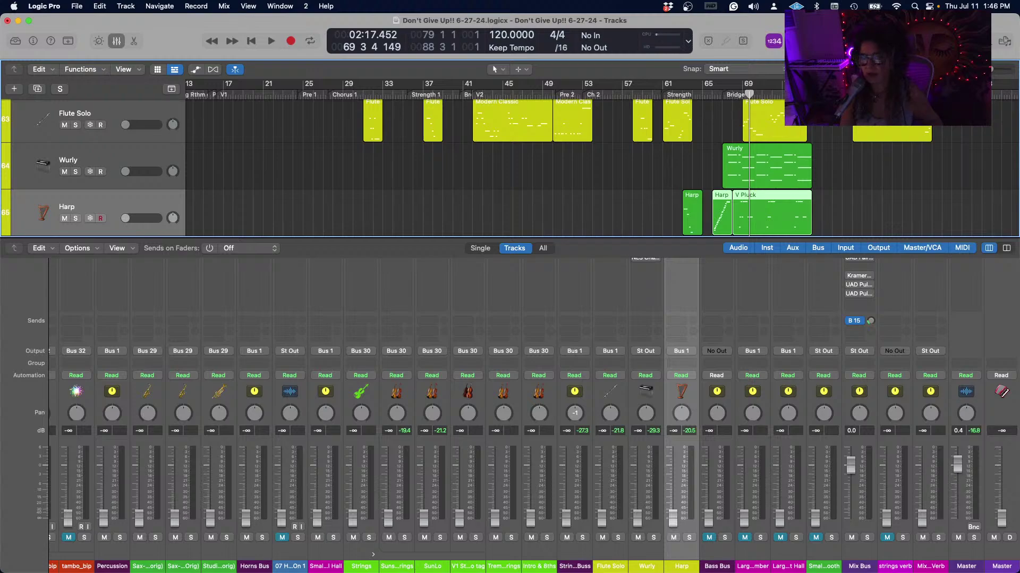
click(309, 42)
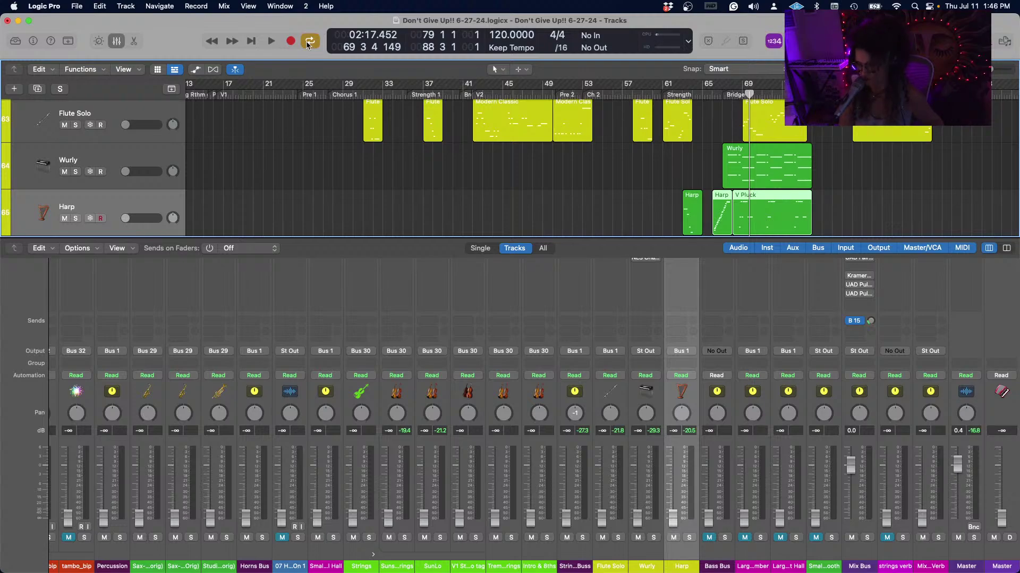
drag(830, 29, 754, 25)
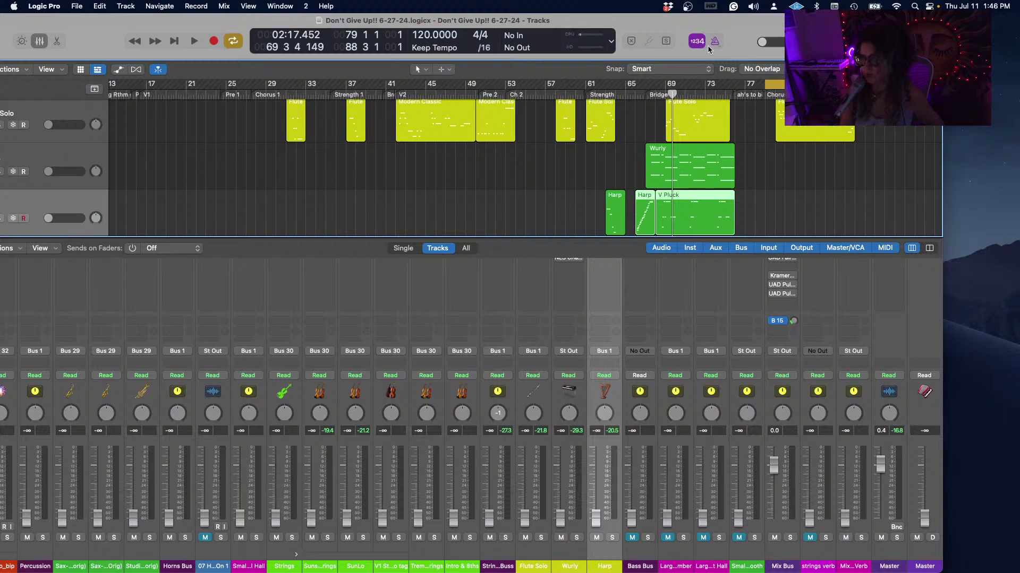
key(space)
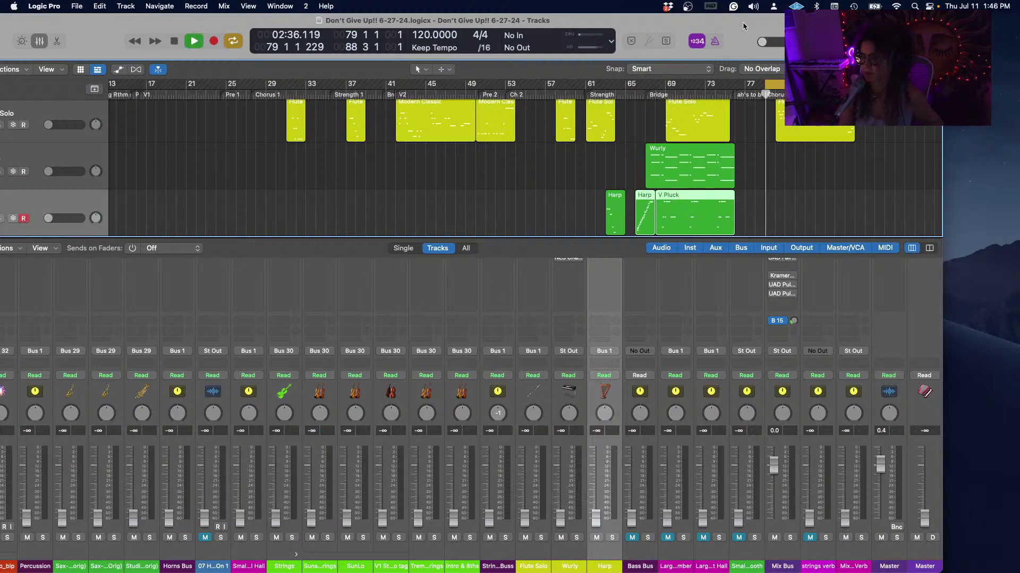
Bring up the LV Bus and Lead Vox 1 faders to 0 dB and the neighbouring LV #2 fader to -17.8 dB.
scroll(514, 398, left, 10)
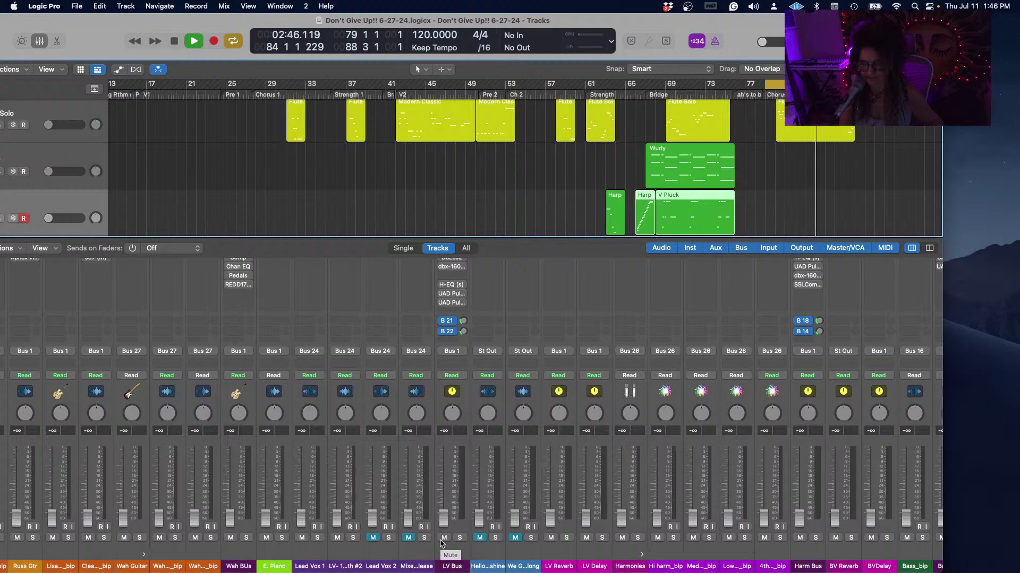
click(419, 567)
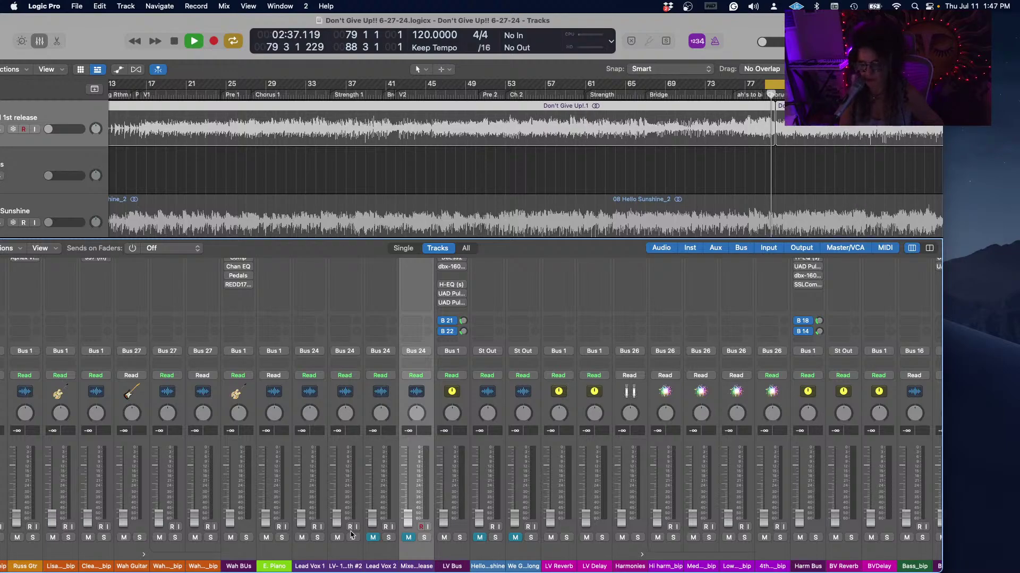
drag(443, 517, 443, 465)
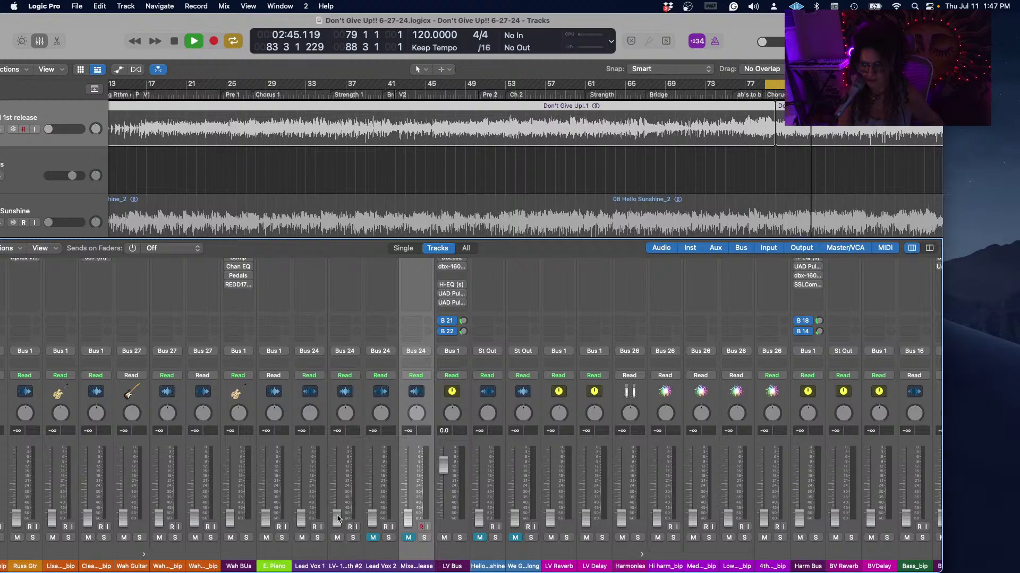
drag(336, 515, 300, 465)
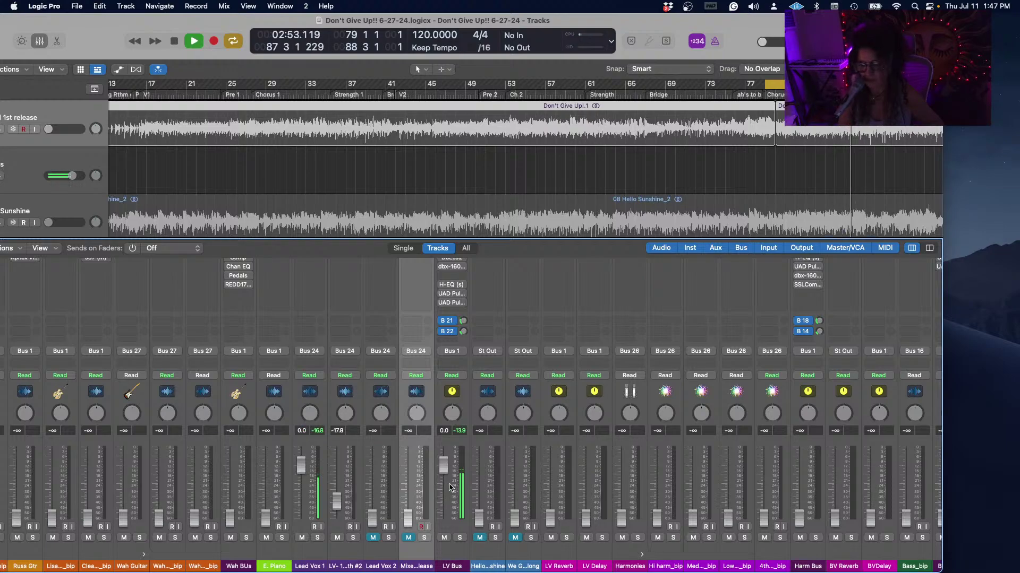
Unmute the Bass Bus and the three reverb channels between it and the Mix Bus.
scroll(450, 487, right, 15)
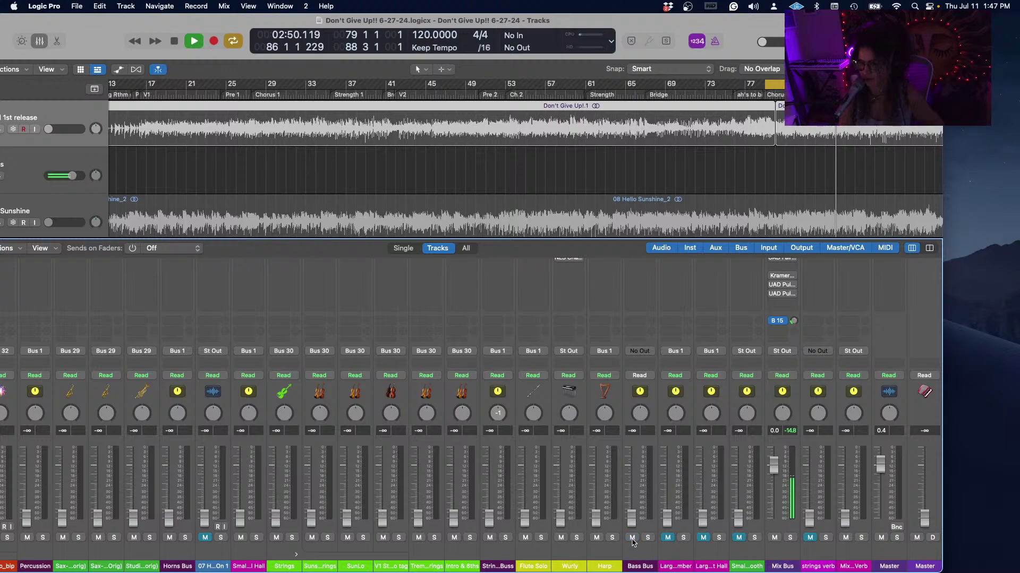
click(667, 538)
click(703, 538)
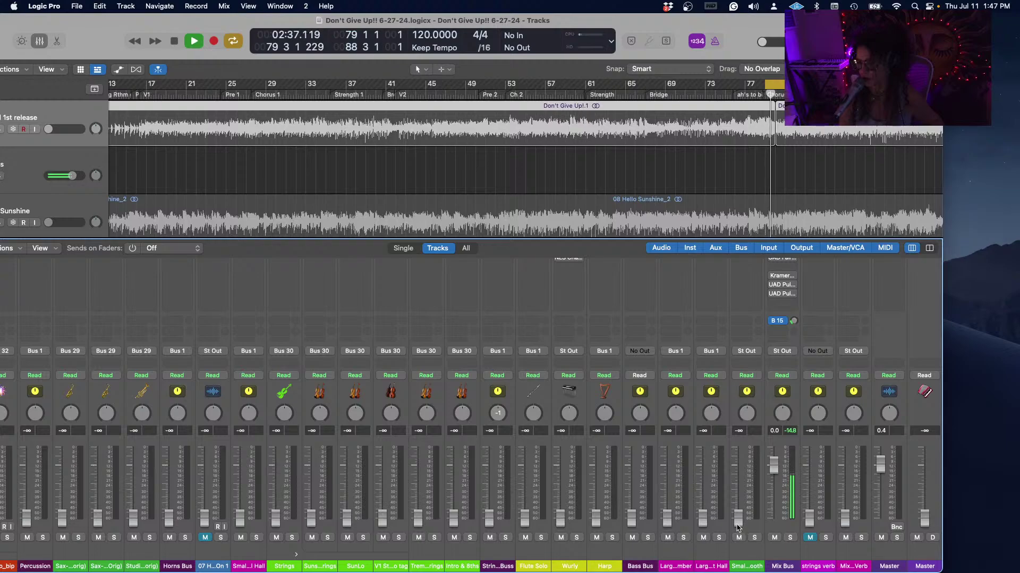
scroll(711, 489, left, 1)
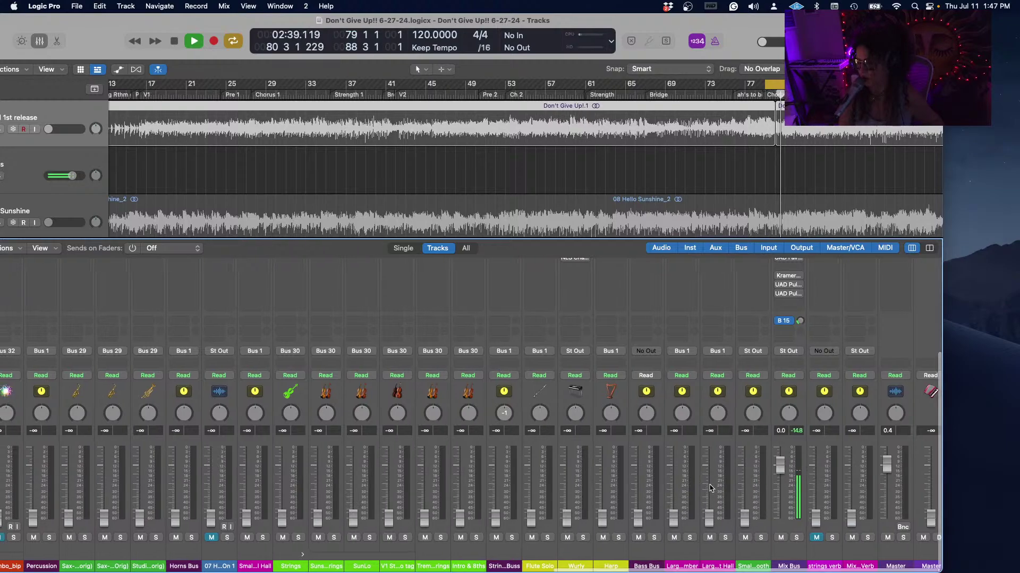
scroll(710, 488, left, 10)
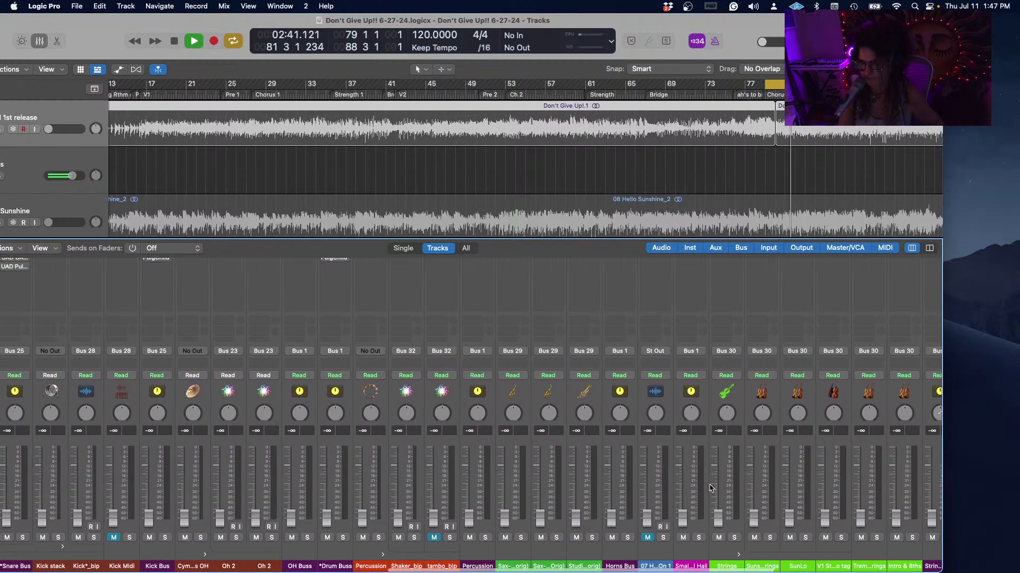
scroll(711, 488, right, 10)
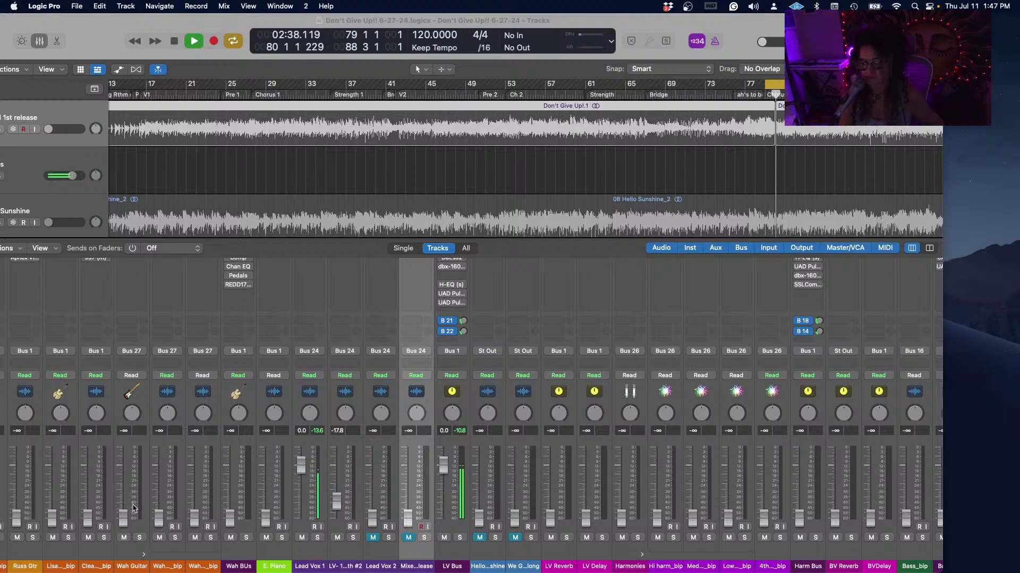
Set the bounce output Master fader to 0.1 dB and the overall Master volume to 0.2 dB, and restart the looped playback.
click(317, 533)
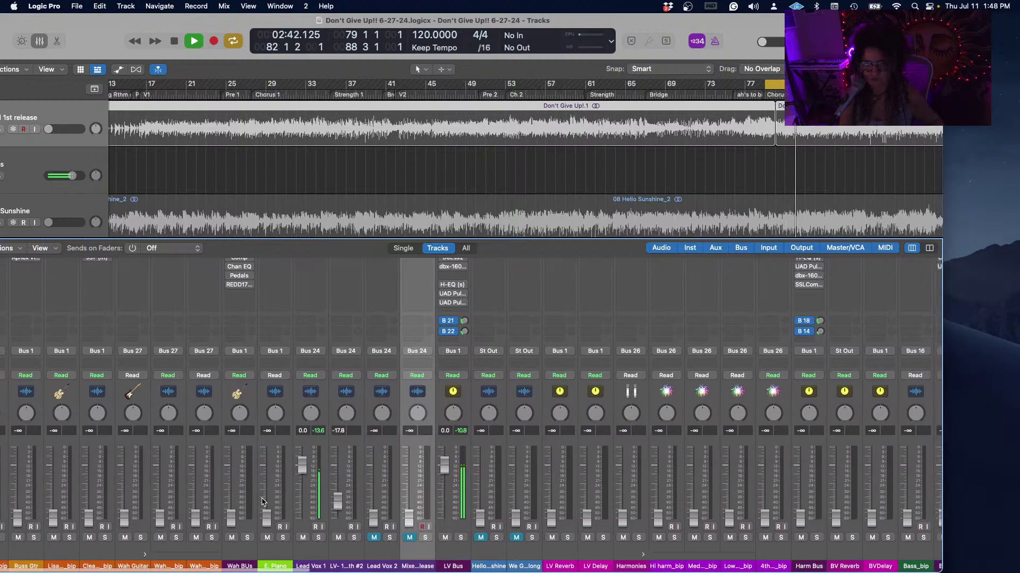
scroll(262, 502, left, 10)
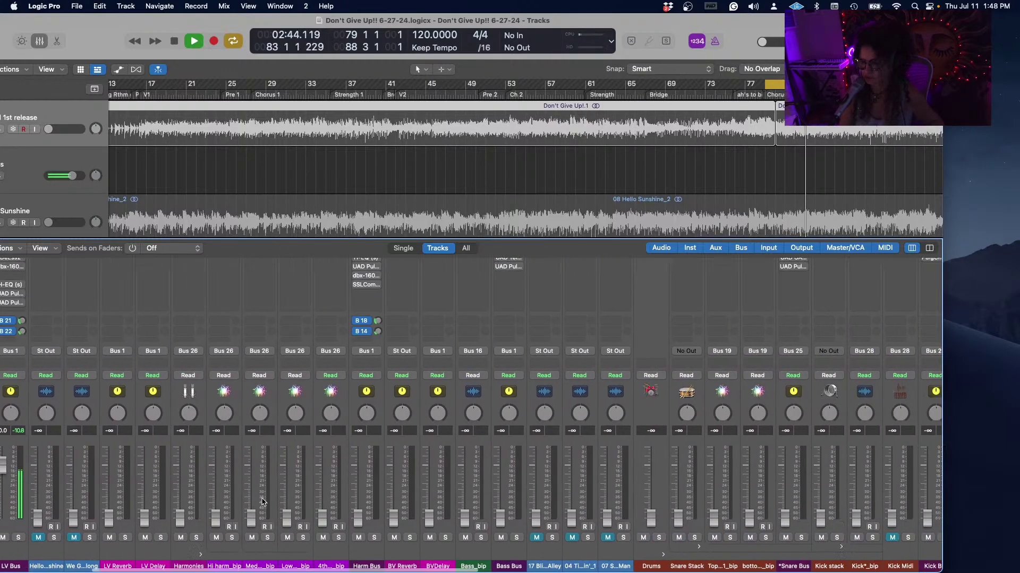
scroll(262, 502, right, 6)
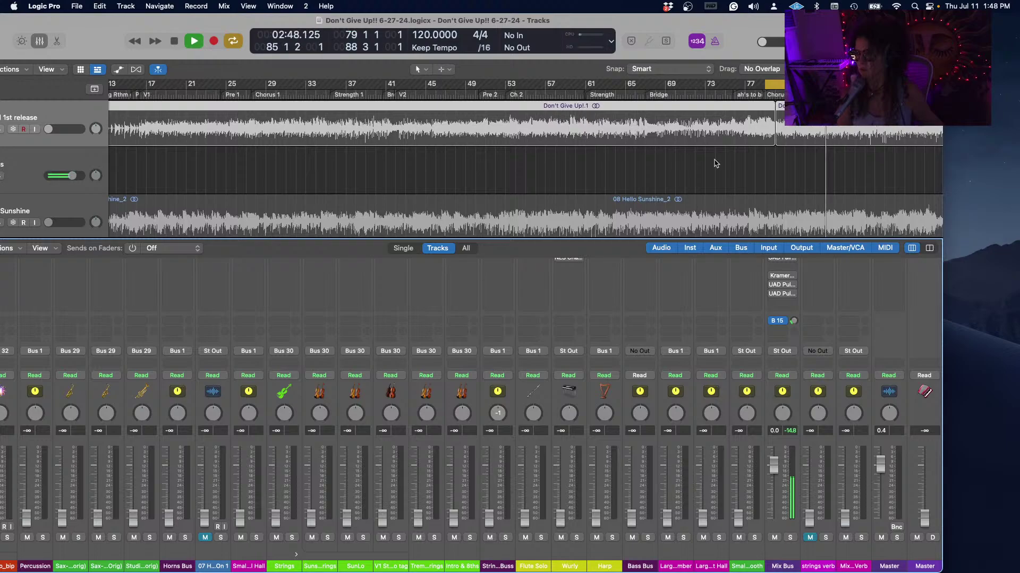
drag(763, 42, 799, 42)
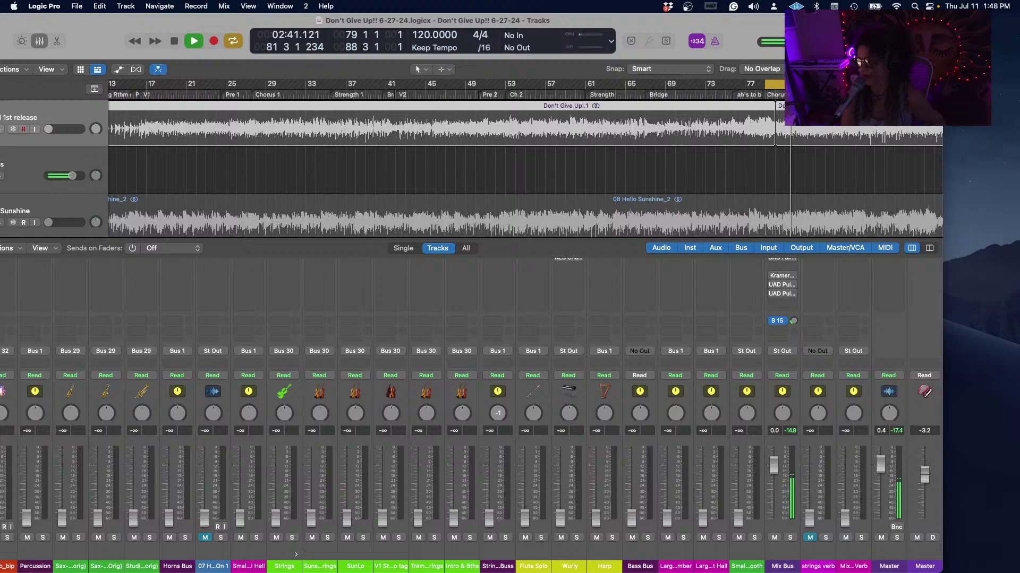
key(space)
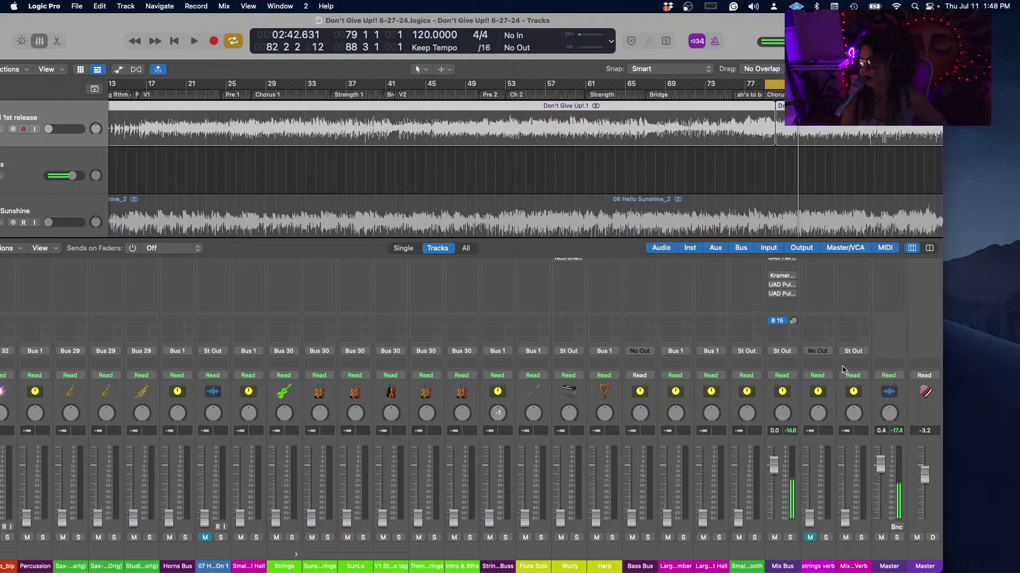
mouse_move(878, 467)
mouse_down()
mouse_move(880, 514)
mouse_move(880, 465)
mouse_up()
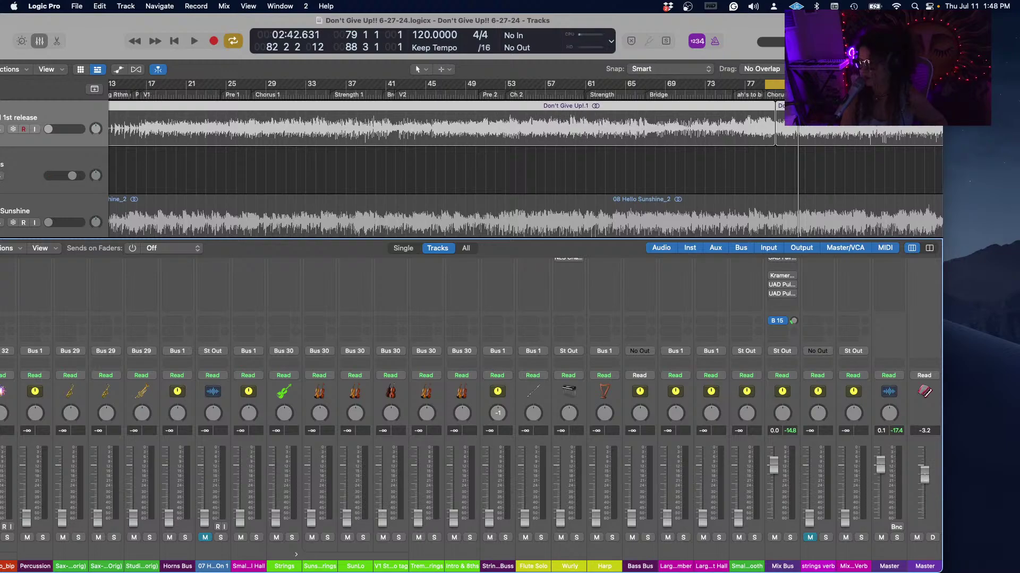
drag(925, 466, 925, 462)
key(space)
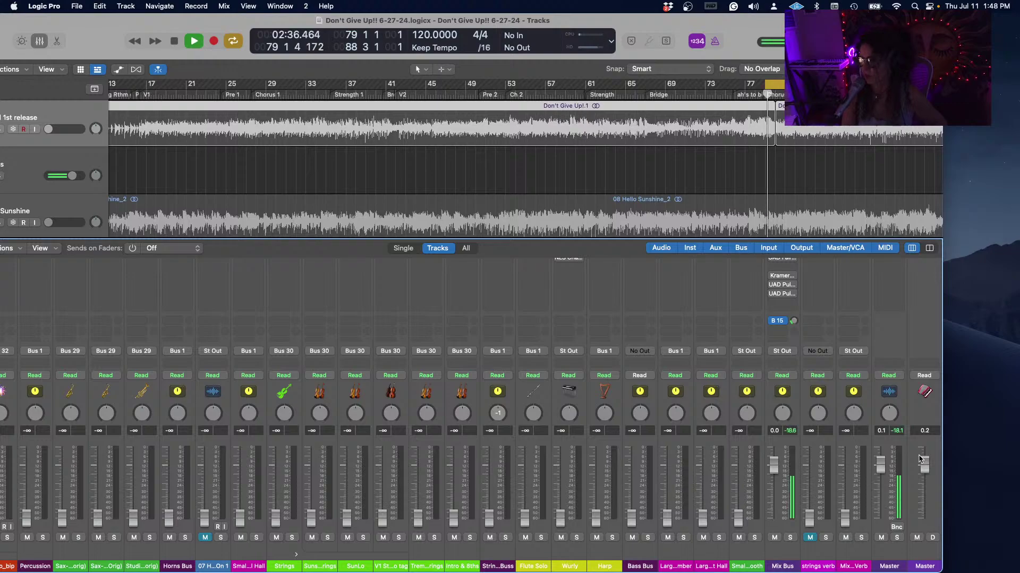
Check the lead vocal and LV Bus levels in the loop, stop playback and inspect the inserts on the mix reverb channel.
scroll(476, 518, left, 10)
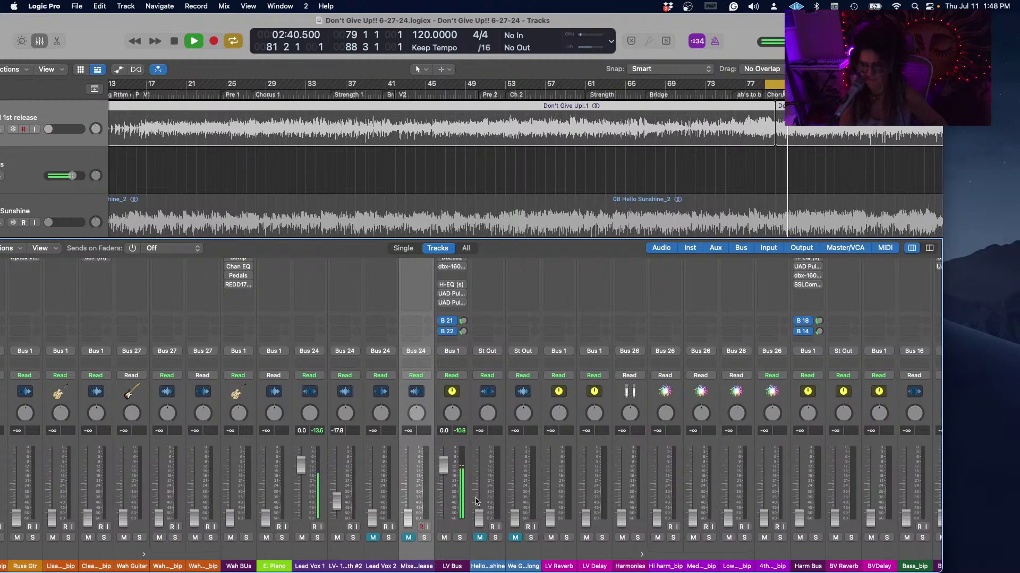
key(space)
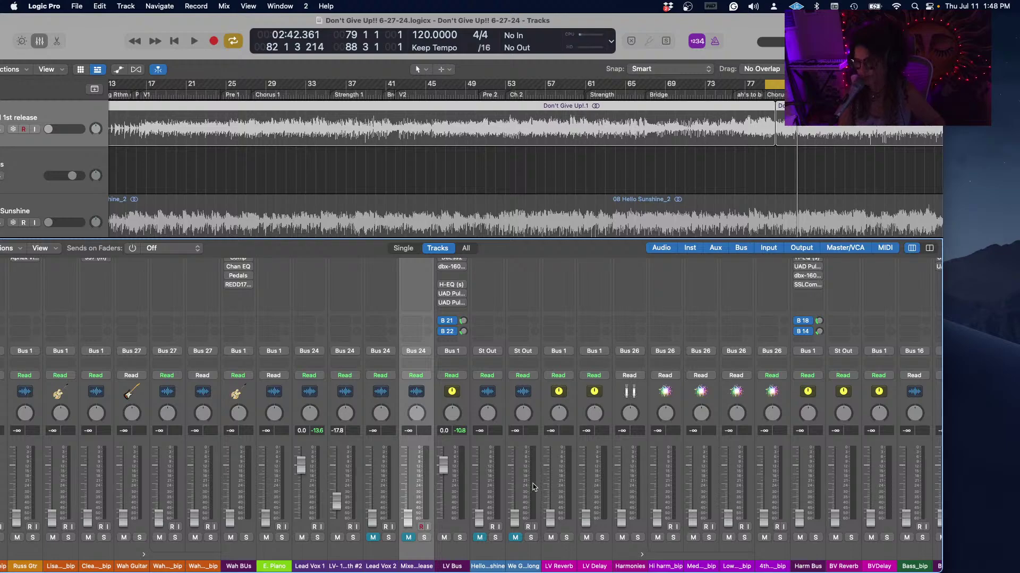
scroll(531, 486, left, 10)
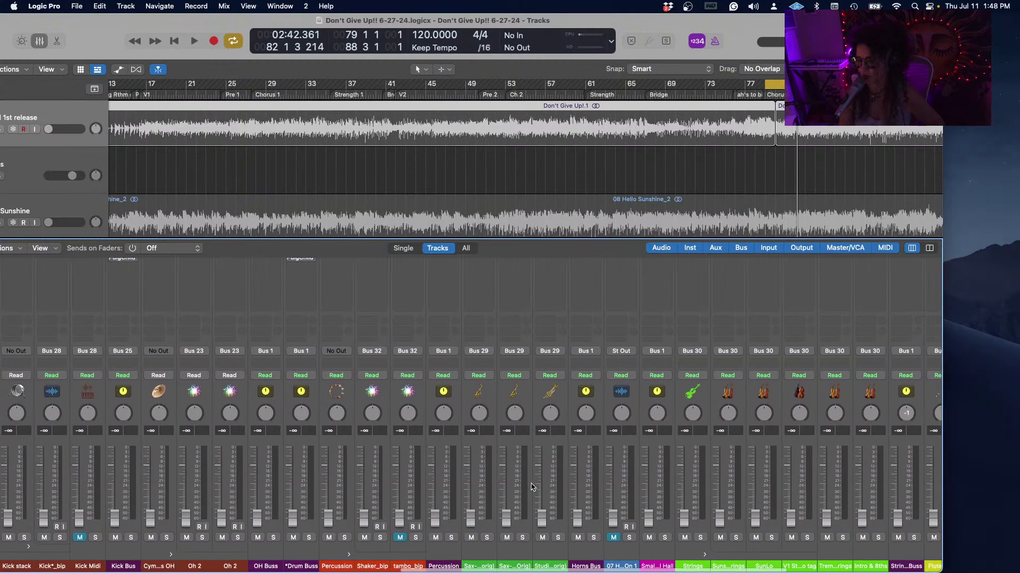
scroll(531, 487, right, 10)
scroll(708, 471, up, 5)
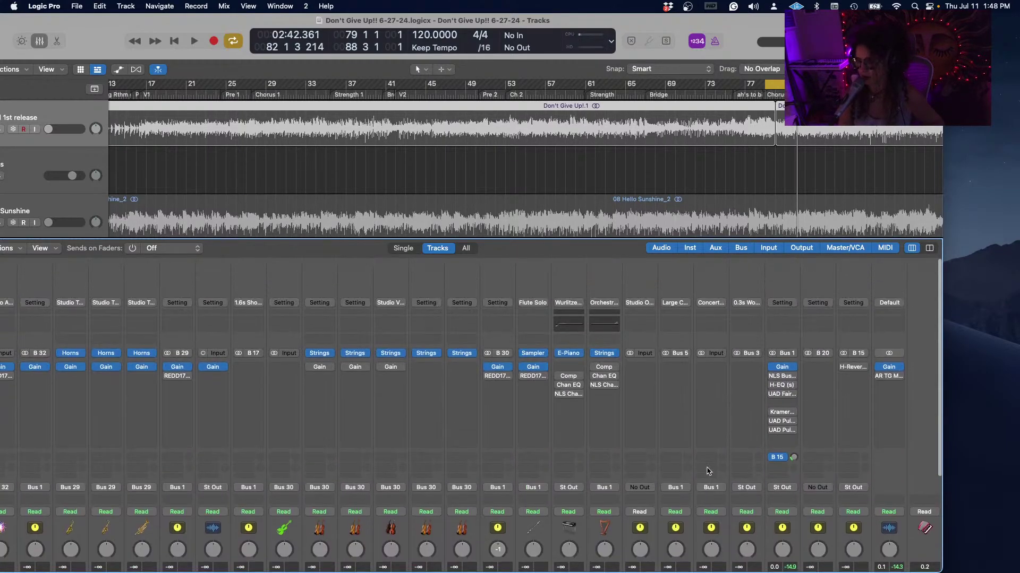
scroll(708, 471, down, 5)
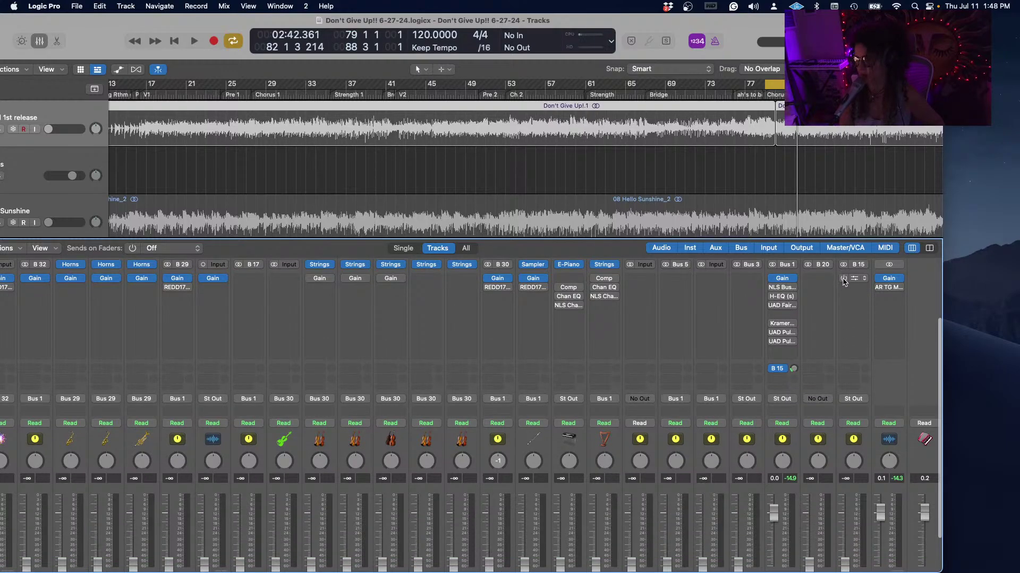
click(865, 280)
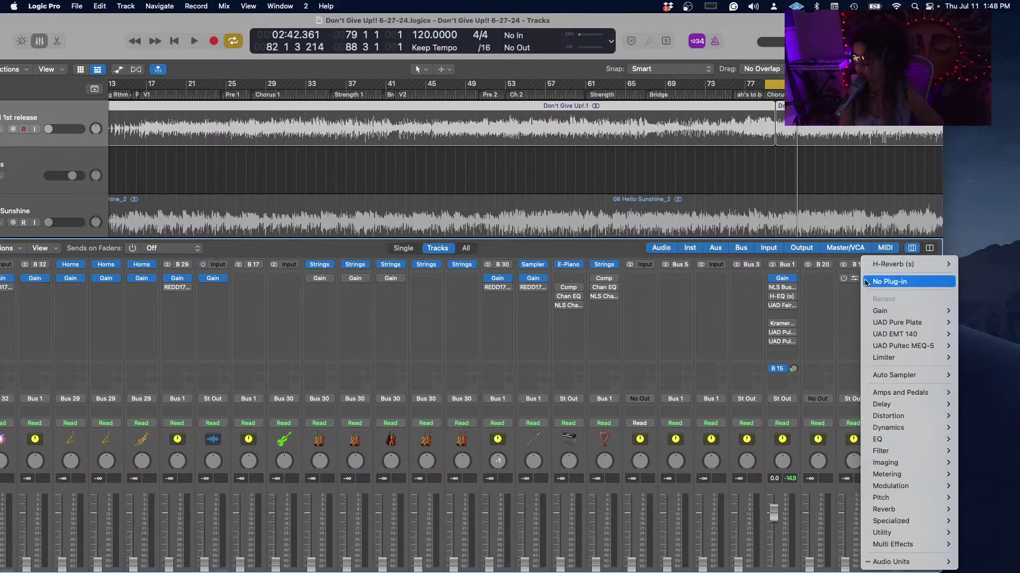
mouse_move(877, 561)
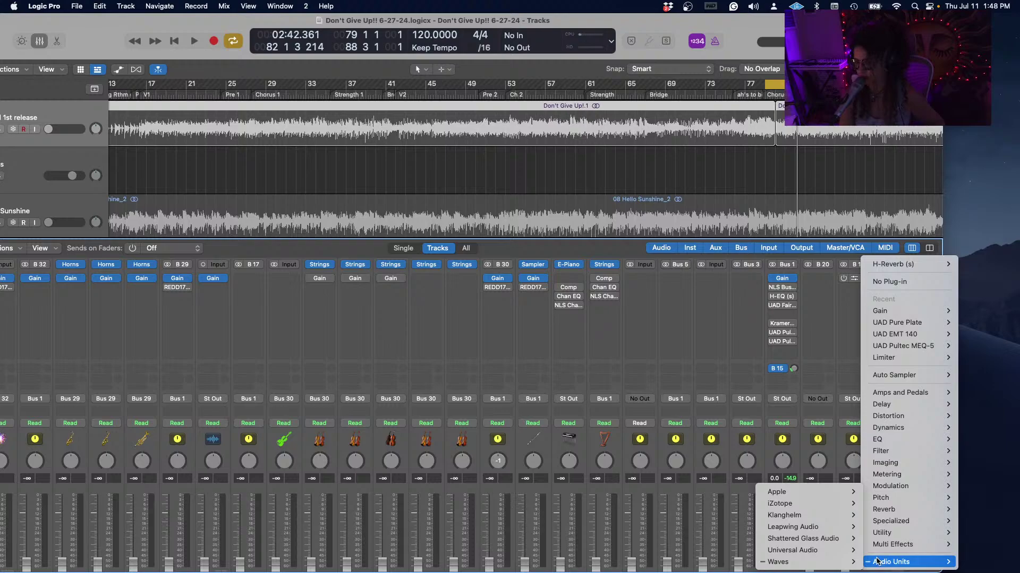
mouse_move(834, 556)
mouse_move(721, 500)
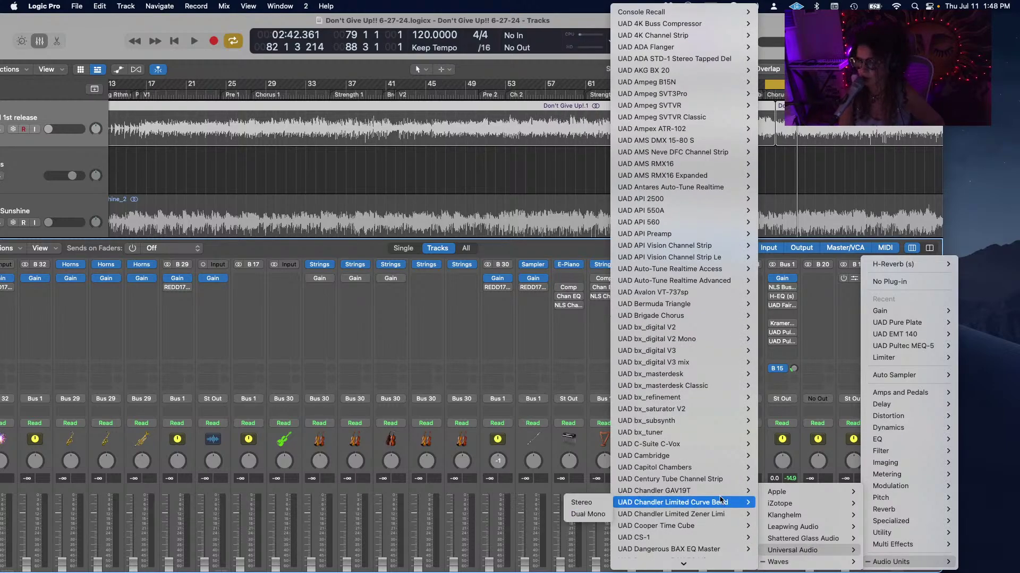
click(975, 153)
Enable the H-Reverb plug-in on the Mix Verb channel and raise that channel's fader to -5.3 dB during looped playback.
click(842, 281)
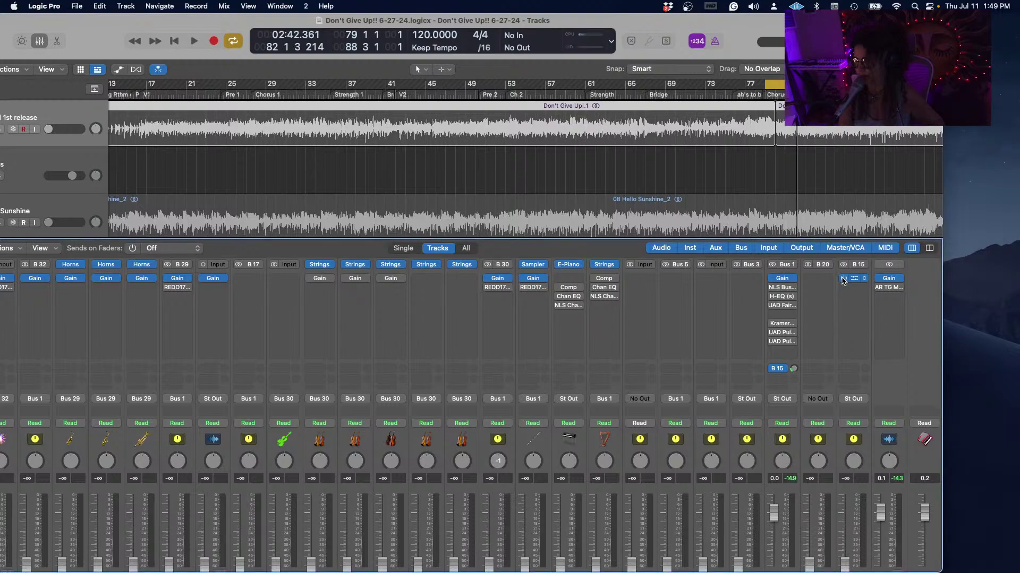
key(space)
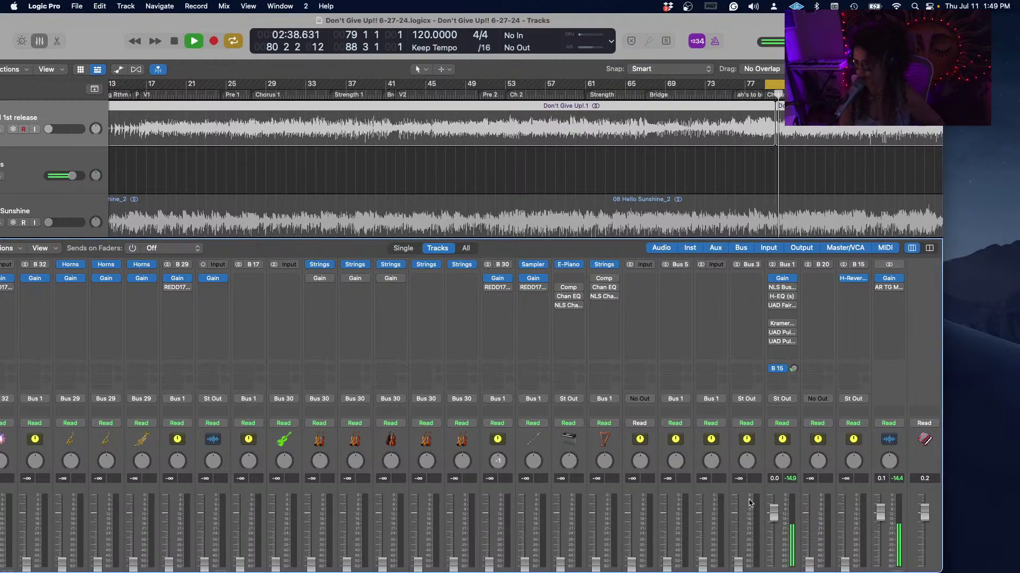
scroll(752, 503, down, 1)
scroll(751, 503, up, 5)
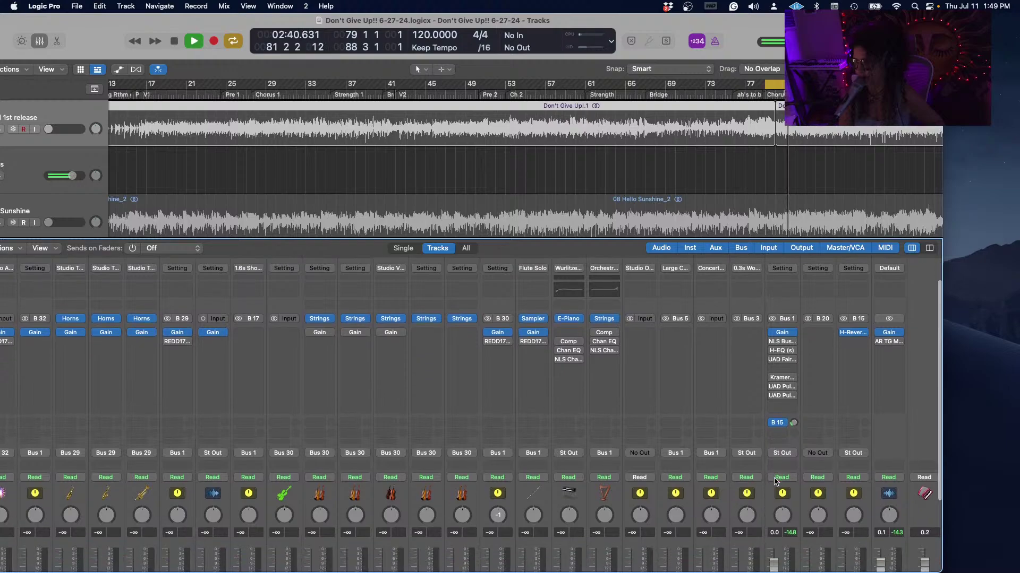
scroll(831, 517, down, 8)
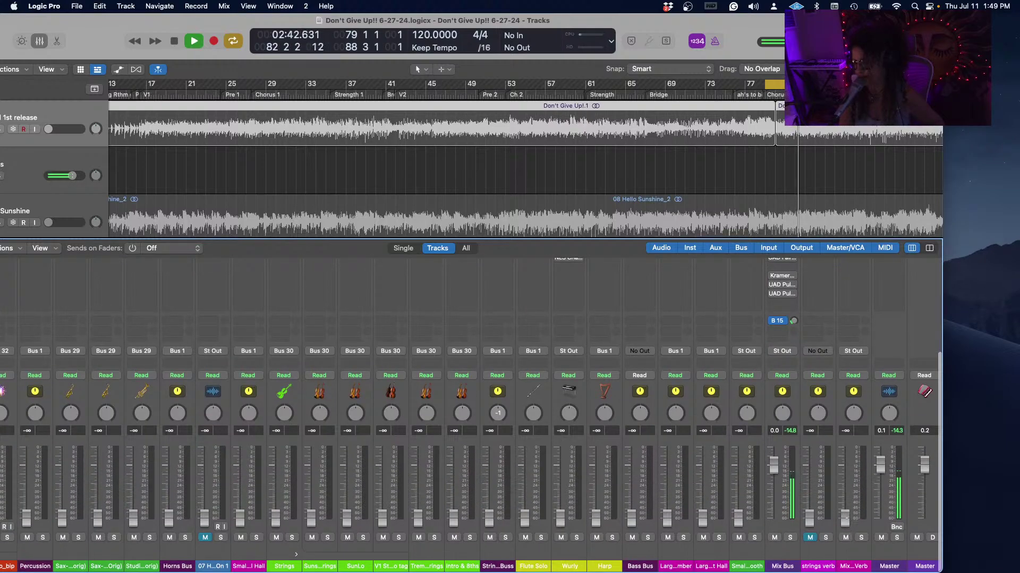
drag(844, 515, 844, 481)
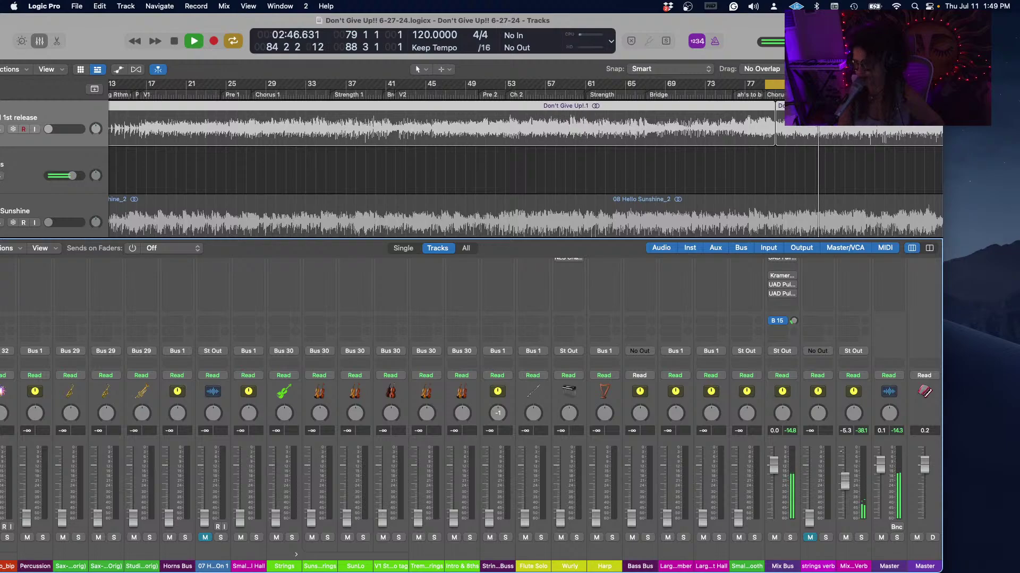
Stop playback, raise the Harm Bus fader to -1.1 dB and restart the loop.
scroll(489, 512, left, 15)
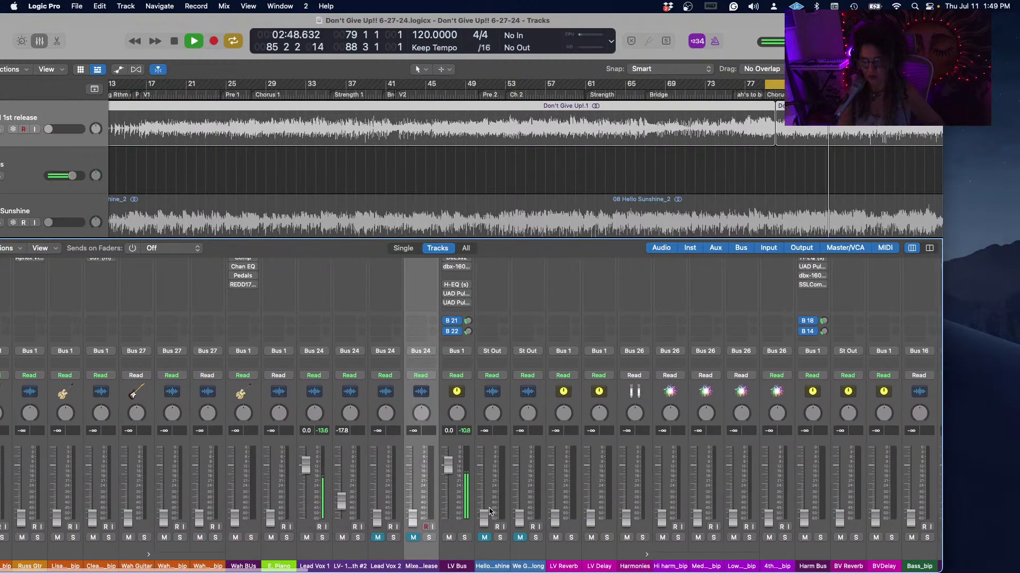
key(space)
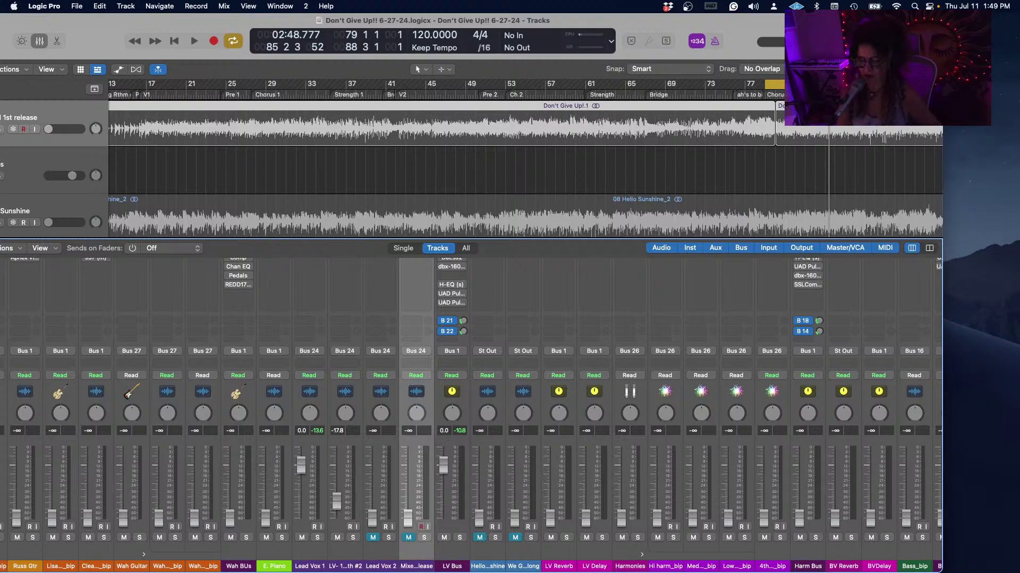
scroll(767, 497, right, 5)
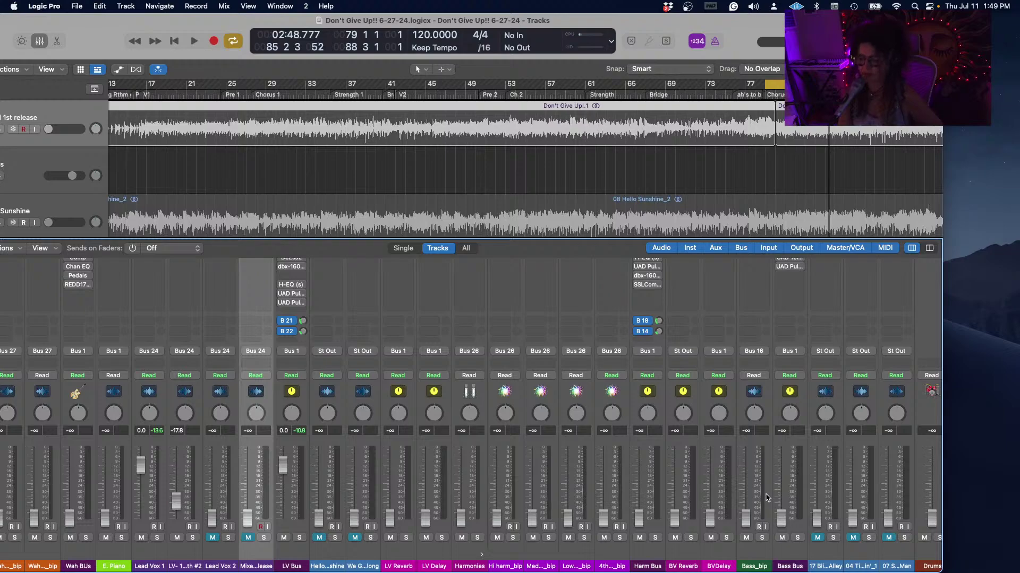
key(space)
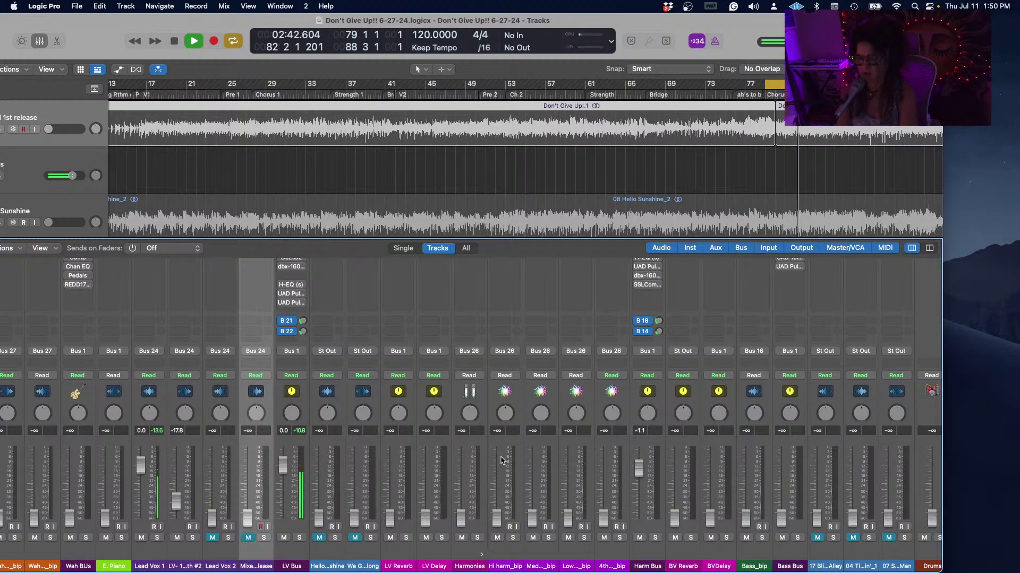
Raise the four harmony tracks, Hi harm through 4th harm, together to 0.6 dB and the Harm Bus to 0.4 dB.
click(504, 488)
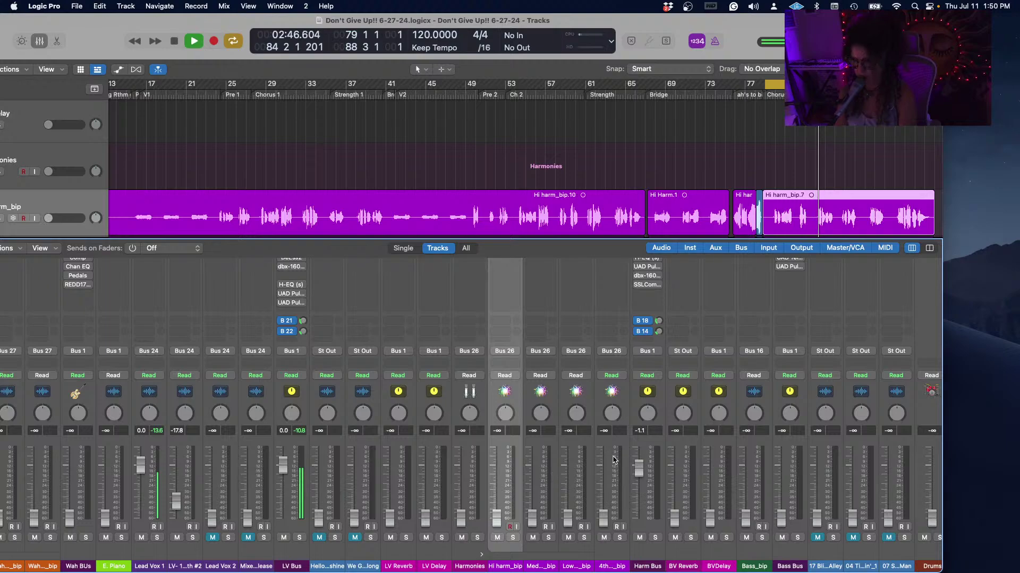
key(space)
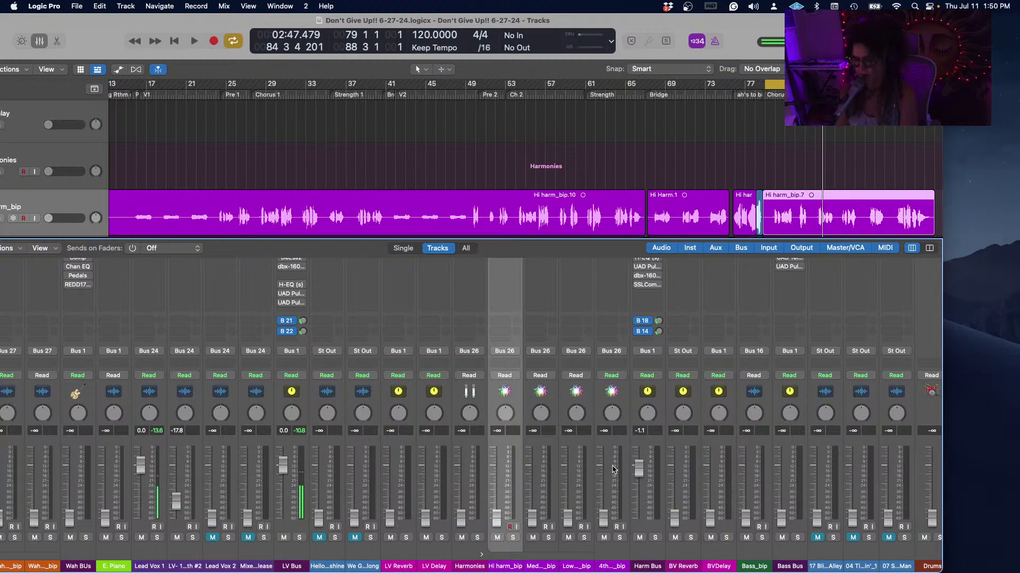
shift+click(613, 469)
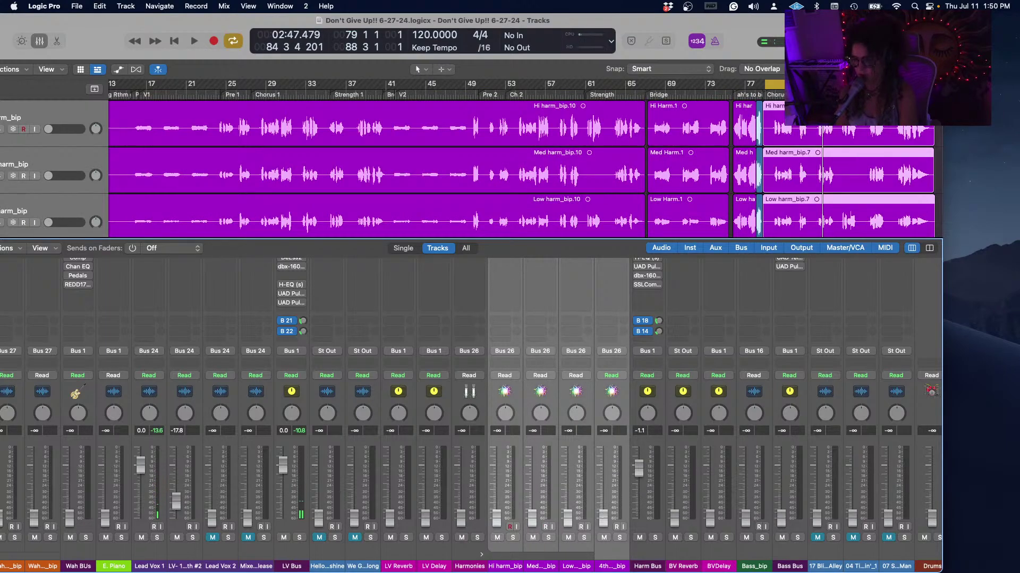
drag(603, 518, 603, 463)
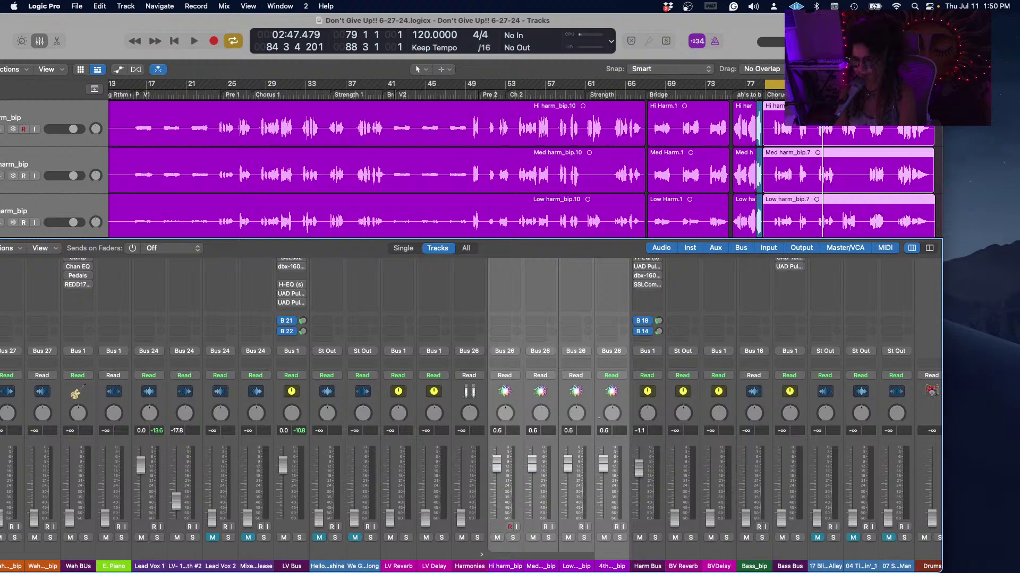
key(space)
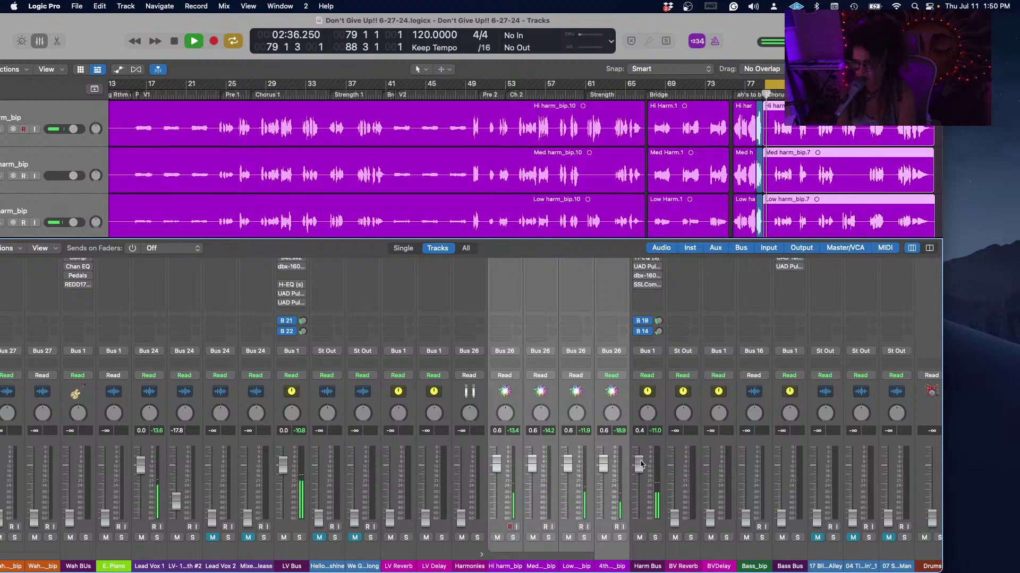
Bring up the Bass_bip fader to 0.3 dB and the Bass Bus fader to 0.7 dB against the vocals, ending with playback stopped.
scroll(528, 486, left, 5)
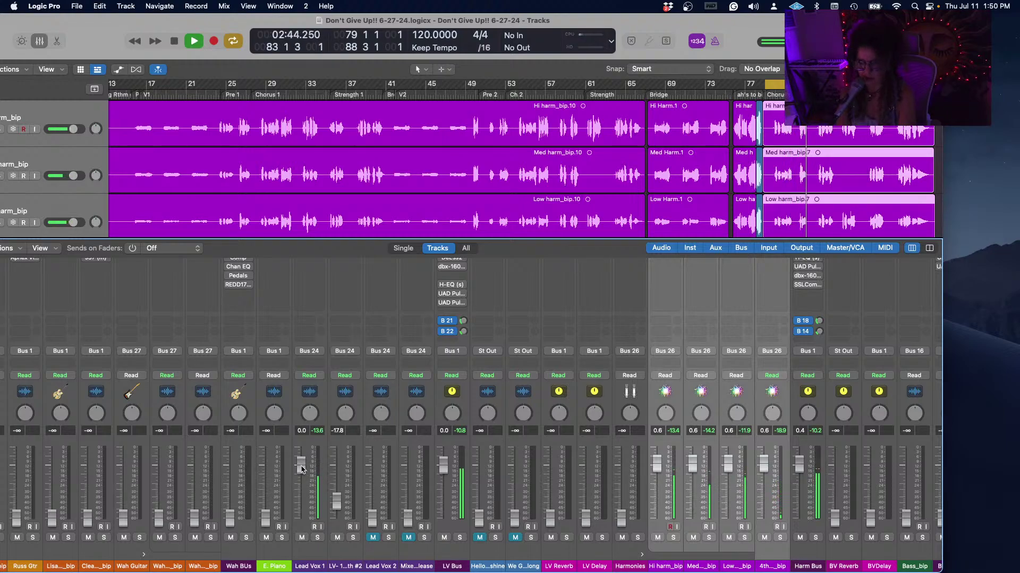
scroll(511, 501, right, 2)
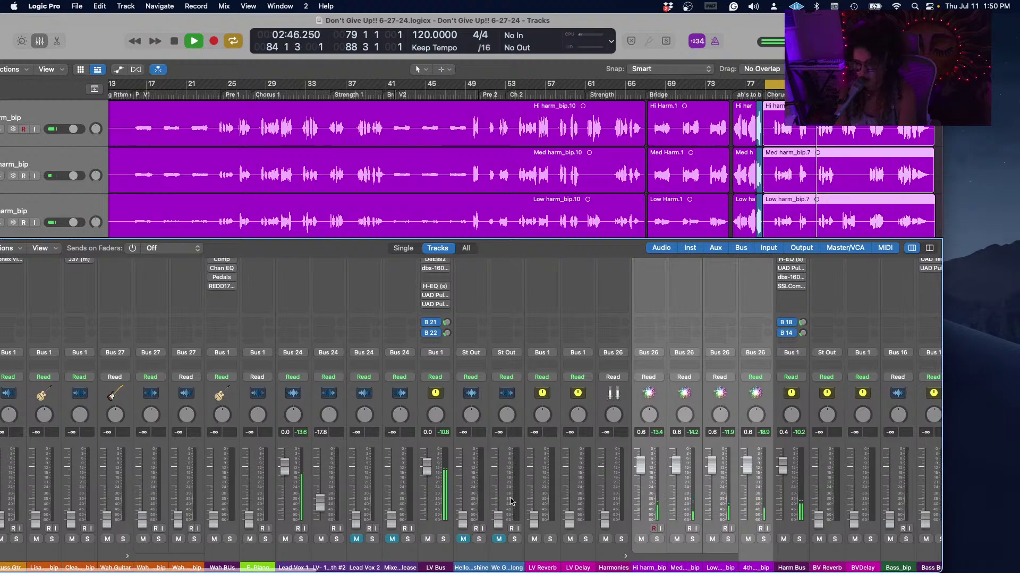
scroll(511, 500, right, 9)
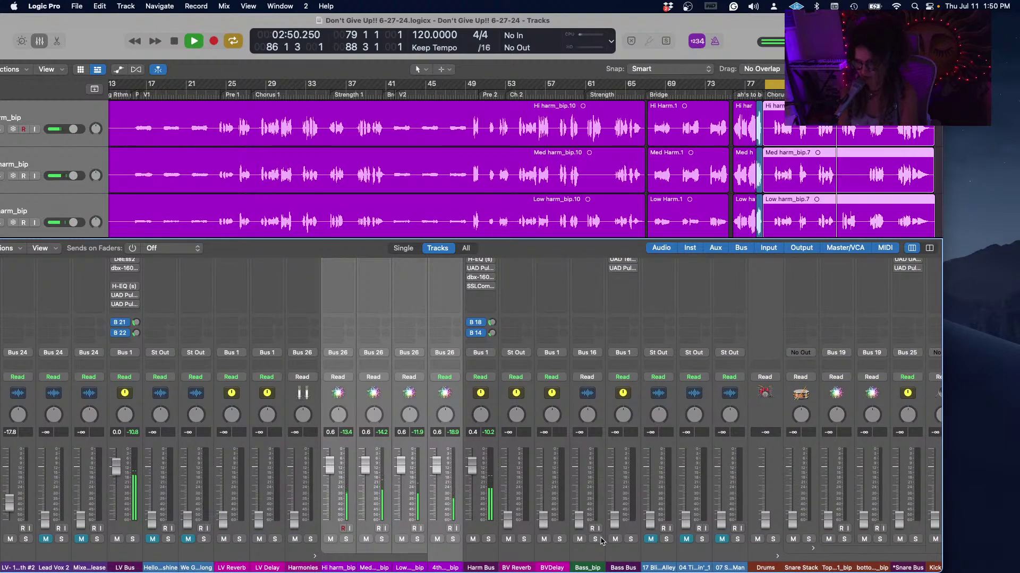
drag(579, 517, 579, 476)
drag(614, 518, 579, 466)
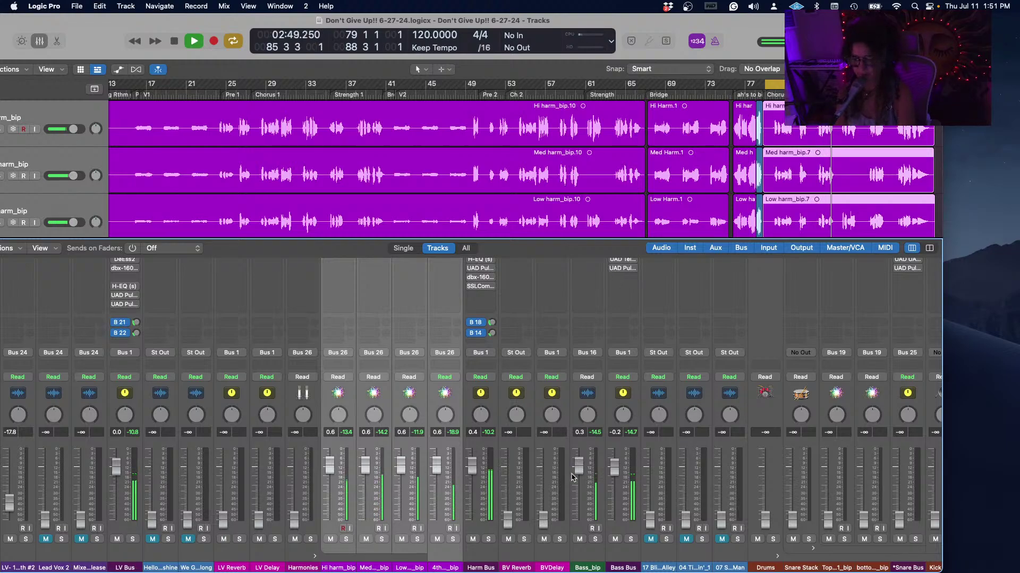
scroll(608, 500, down, 2)
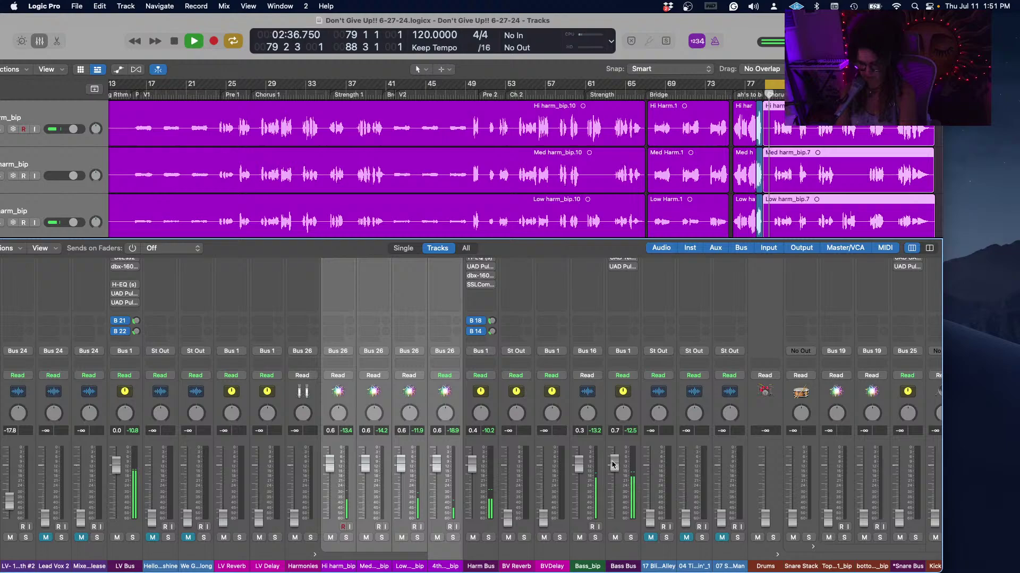
key(space)
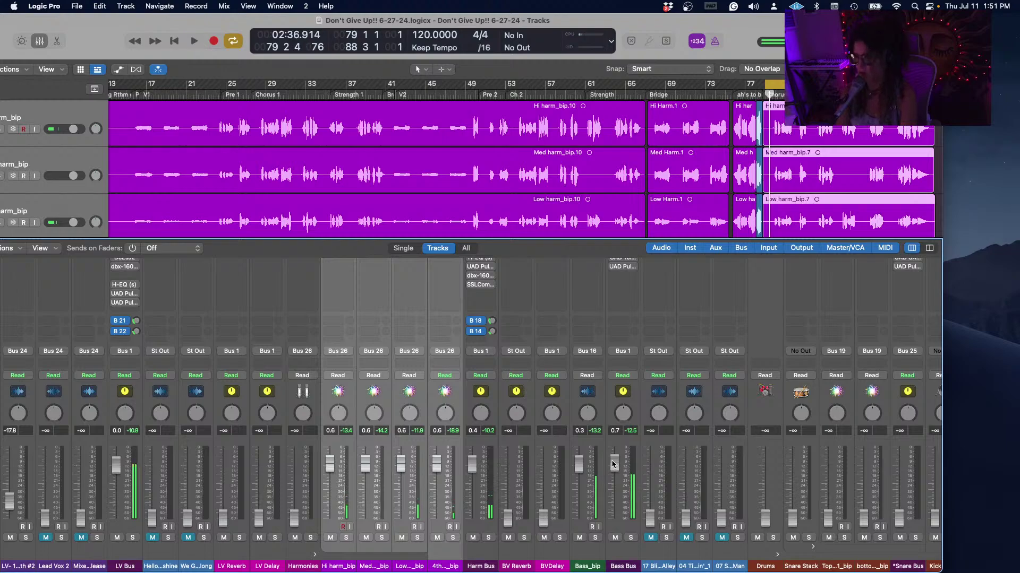
Extend the end of the cycle range to bar 90 and play part of the lengthened loop.
drag(862, 84, 877, 84)
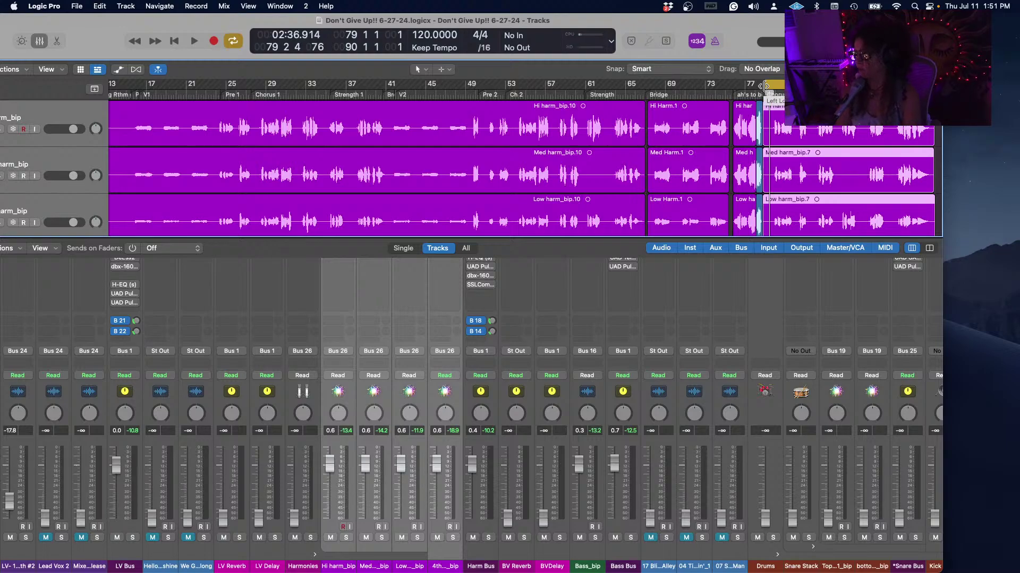
key(space)
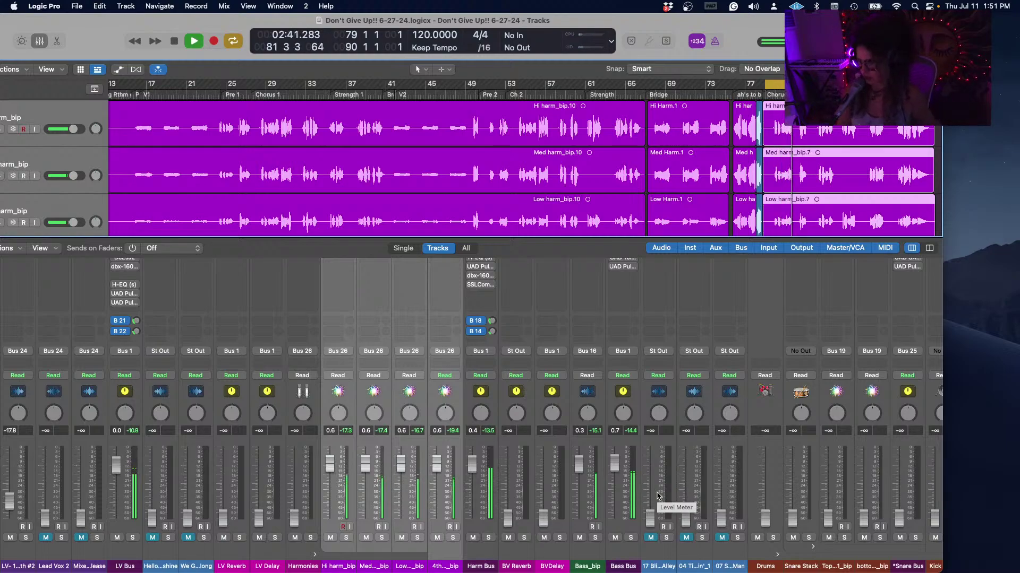
scroll(657, 495, right, 10)
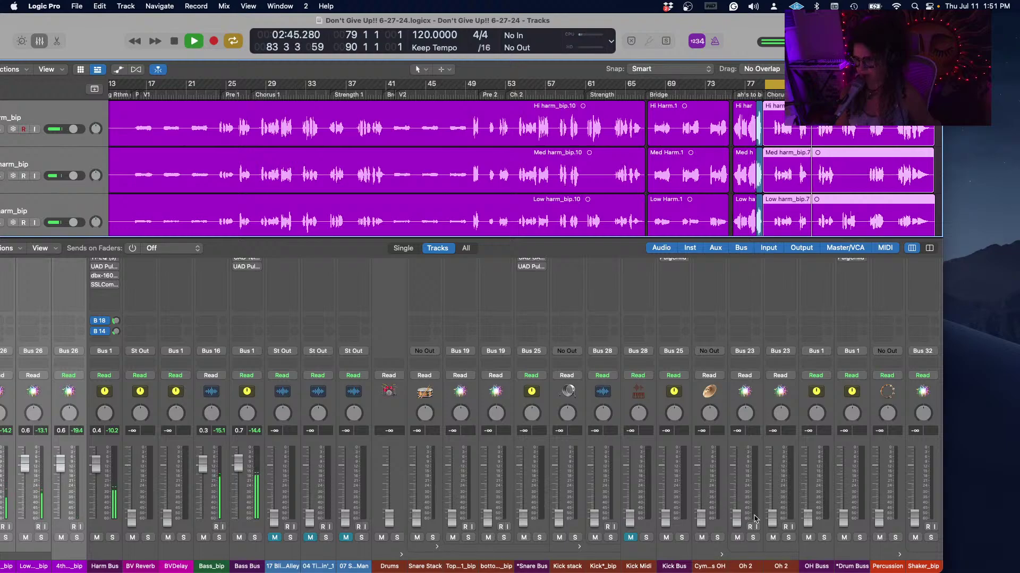
key(space)
Raise the Drum Buss fader to -0.1 dB and the Kick Bus fader to 0 dB with the loop playing again.
scroll(818, 529, right, 2)
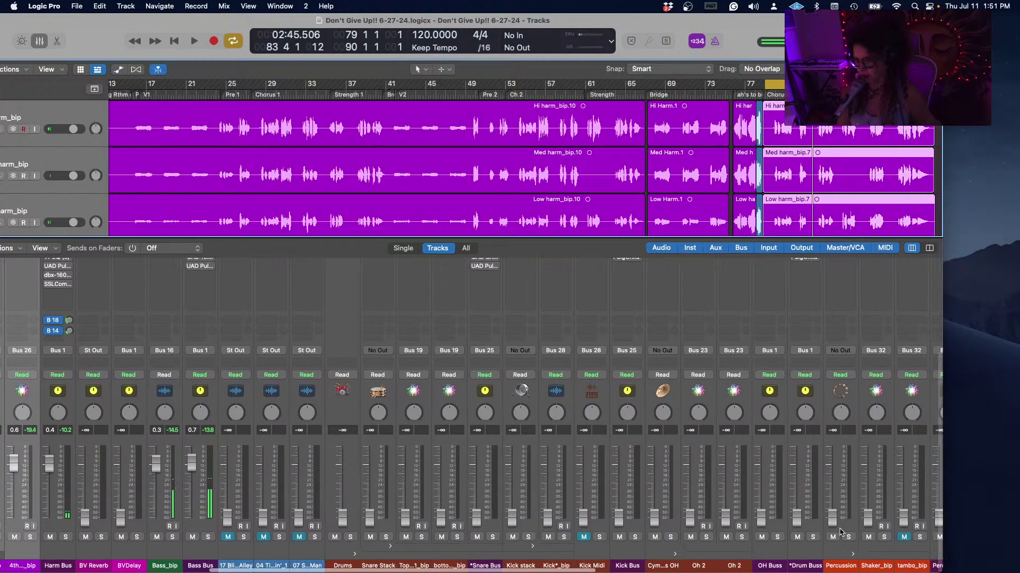
drag(773, 522, 775, 496)
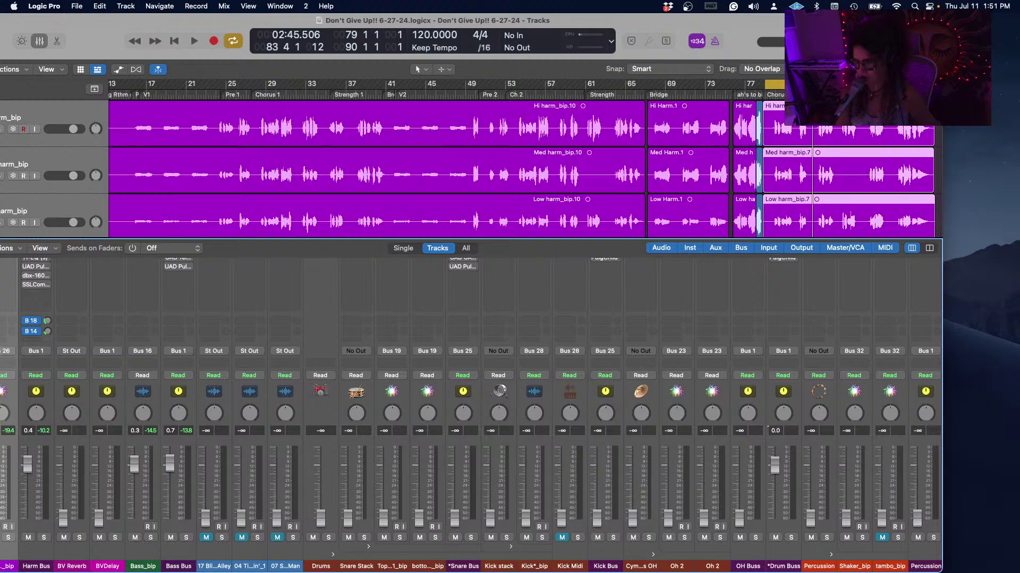
key(space)
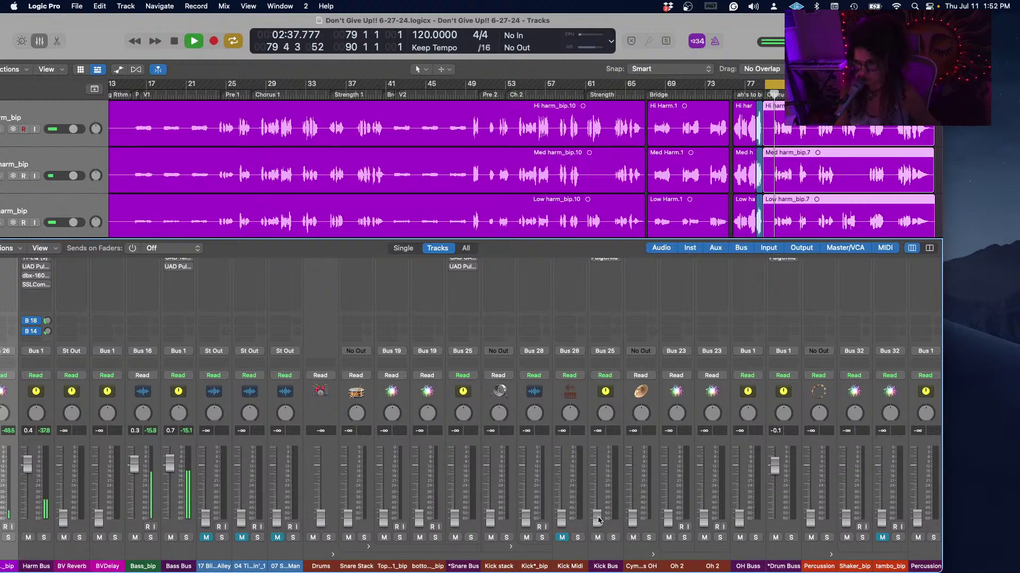
drag(595, 520, 597, 465)
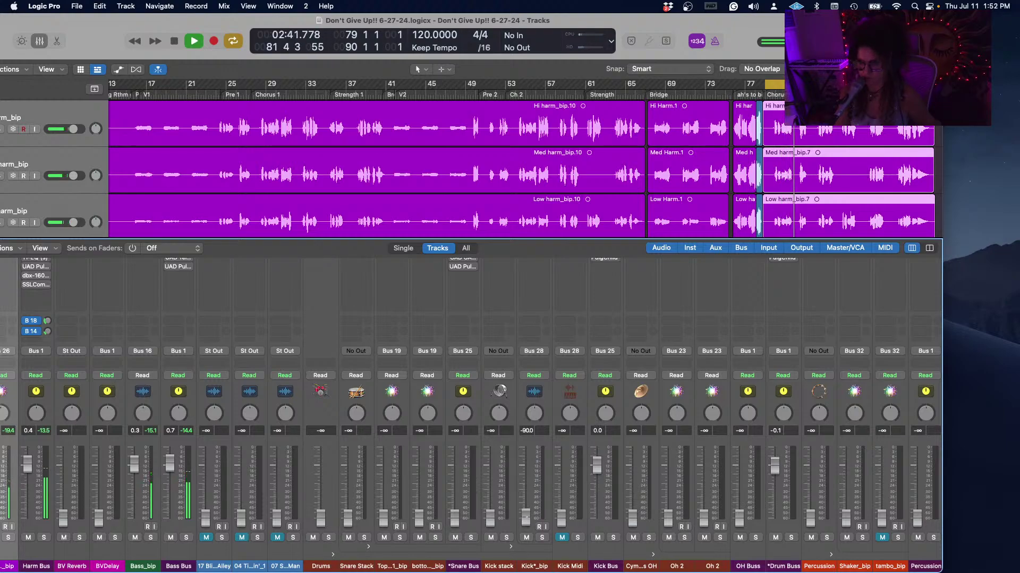
Raise the Kick_bip fader to 0 dB and audition the Kick Bus in solo, ending with its solo off.
drag(526, 518, 526, 465)
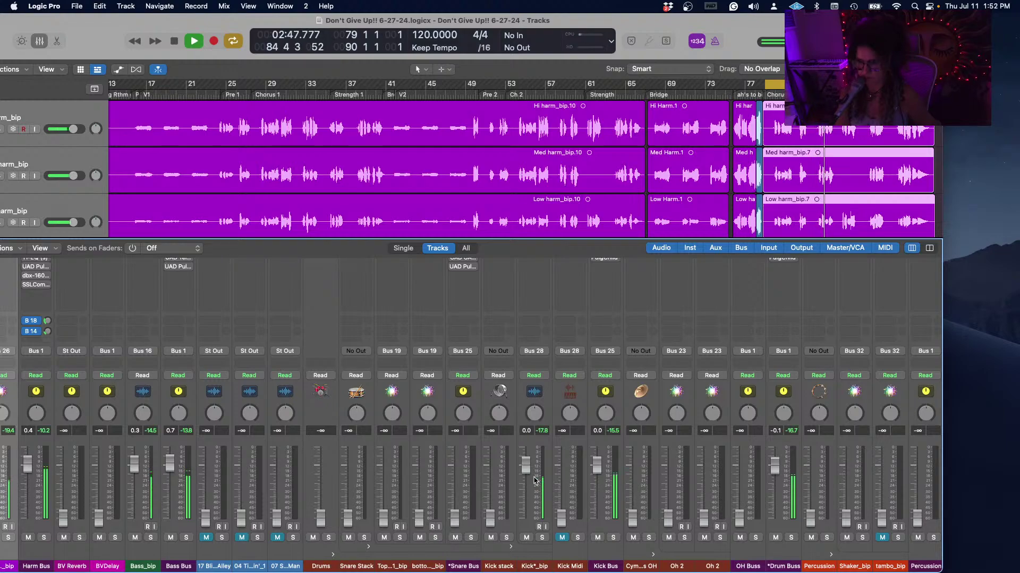
click(613, 538)
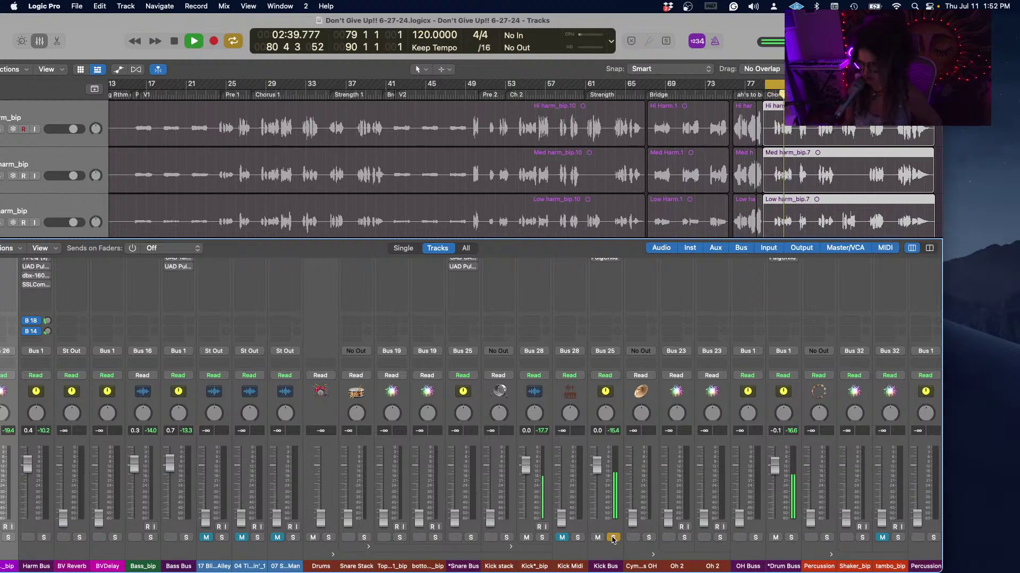
click(613, 539)
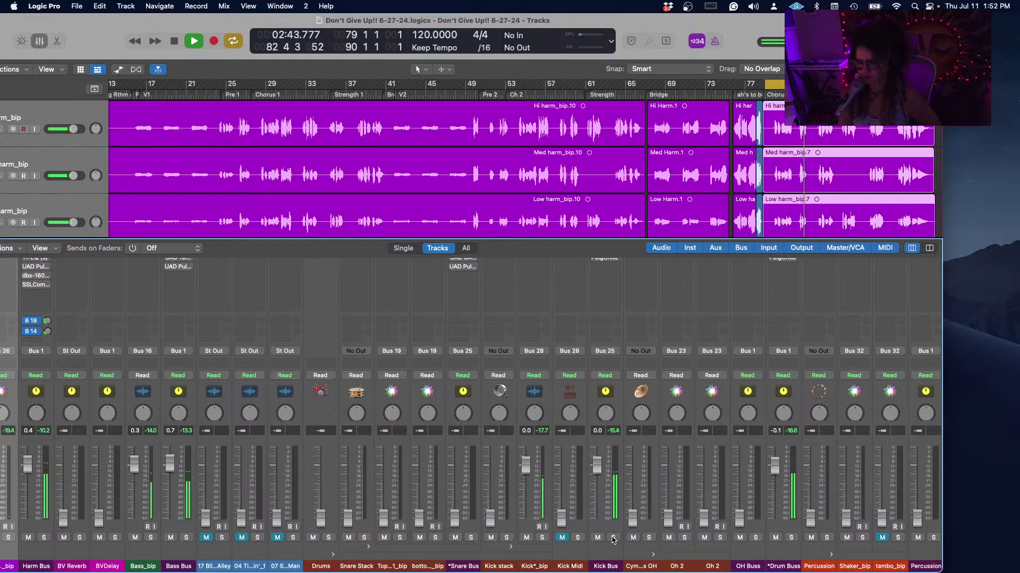
Stop playback and switch on Mono in the Gain plug-ins of the Mix Bus and Master channels, closing both plug-in windows.
scroll(696, 495, right, 15)
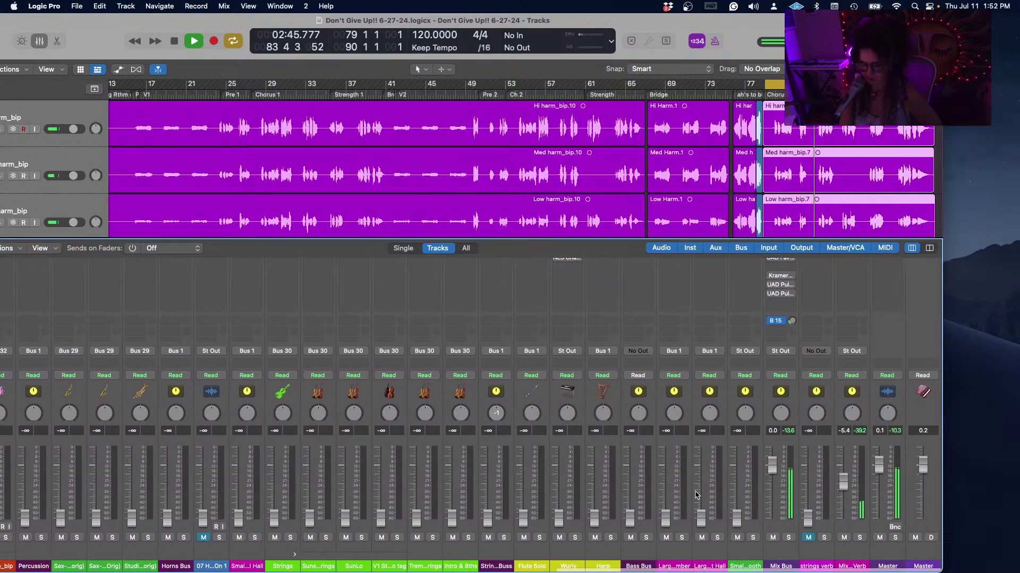
key(space)
scroll(783, 469, up, 5)
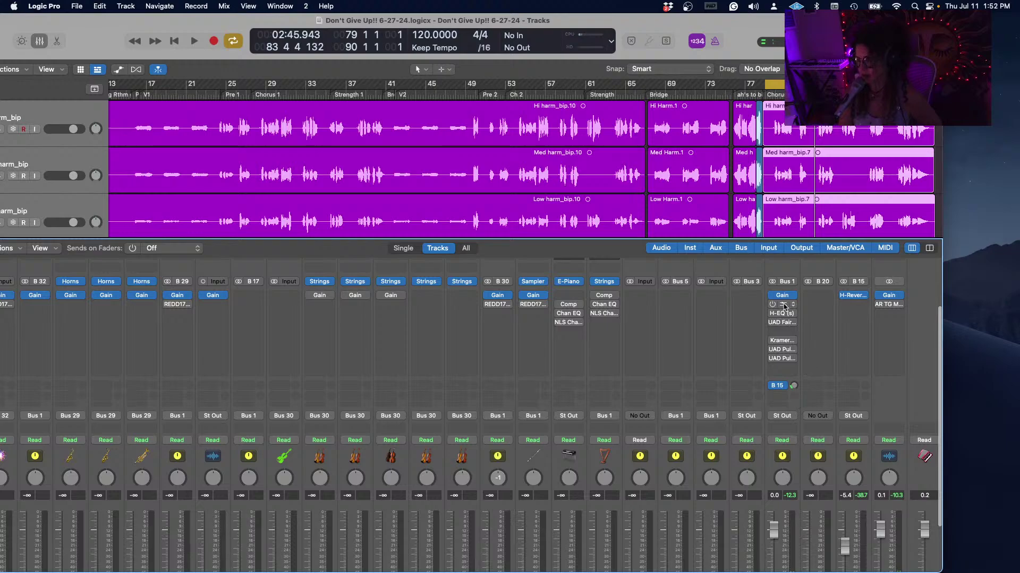
click(782, 298)
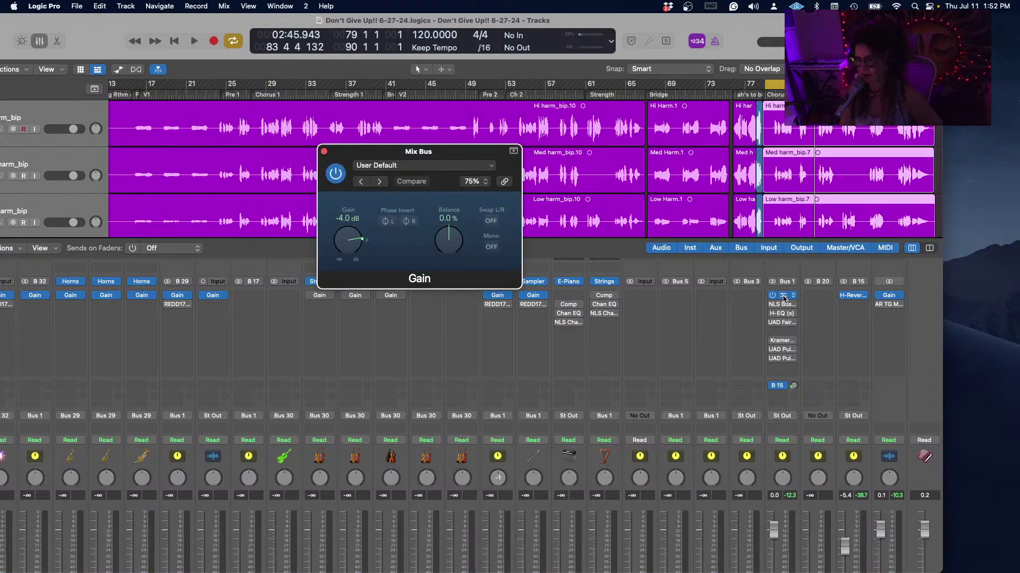
click(492, 247)
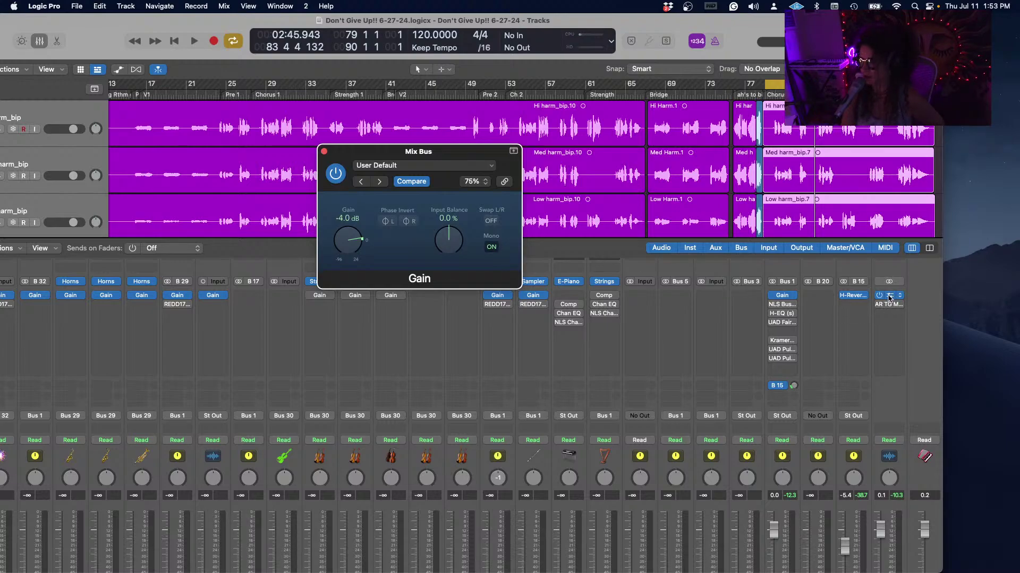
click(889, 297)
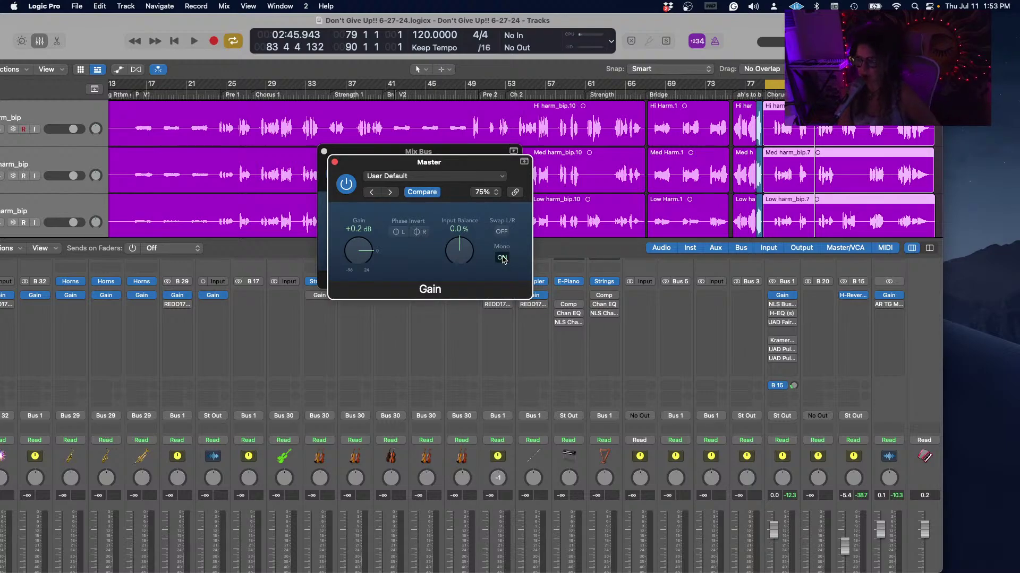
click(335, 162)
click(324, 153)
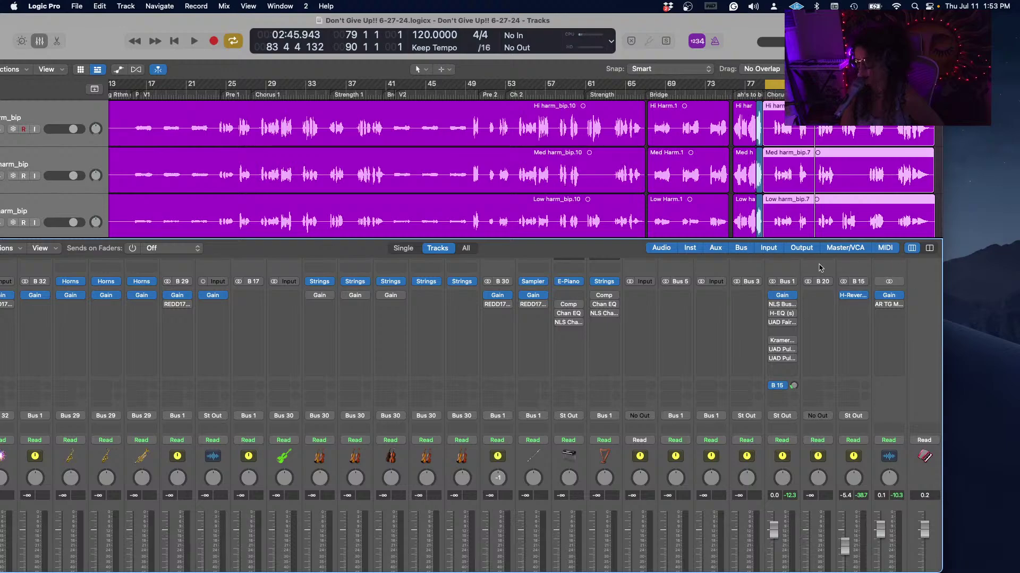
With the loop playing, raise the Snare Bus to 0.3 dB, the top snare to -0.8 dB and the bottom snare to -6.4 dB, ending with playback stopped.
scroll(788, 515, down, 3)
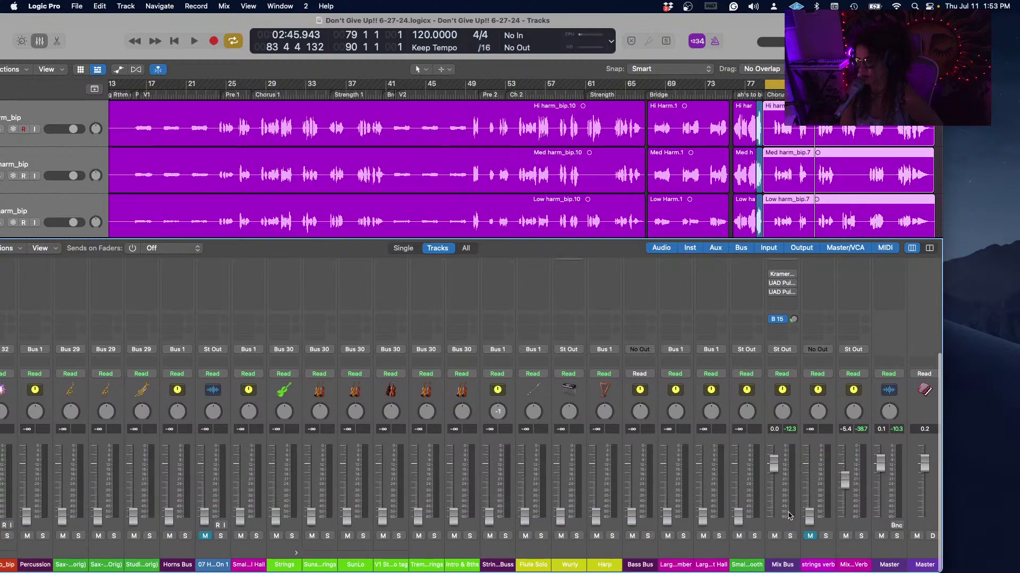
scroll(788, 515, up, 5)
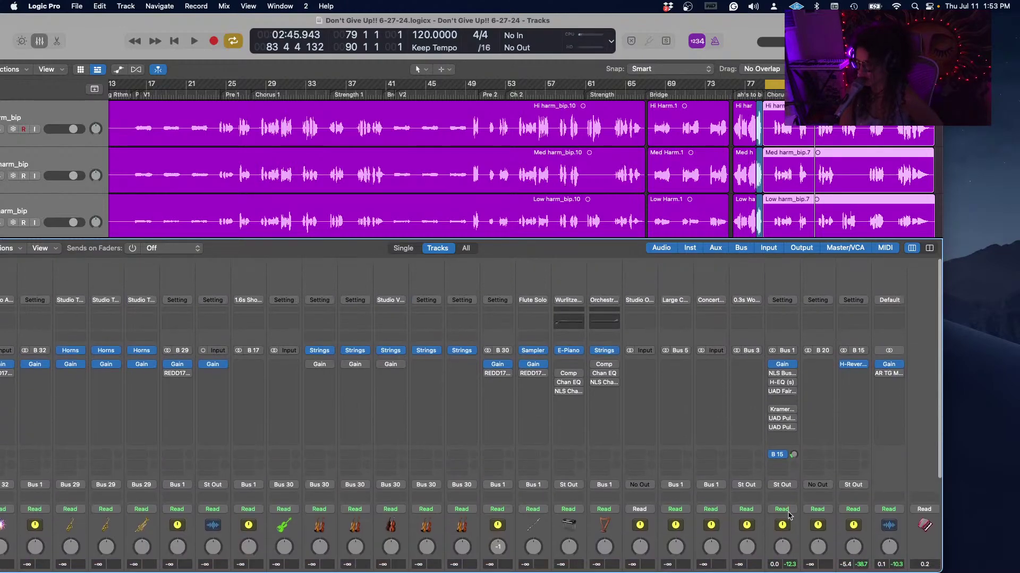
key(space)
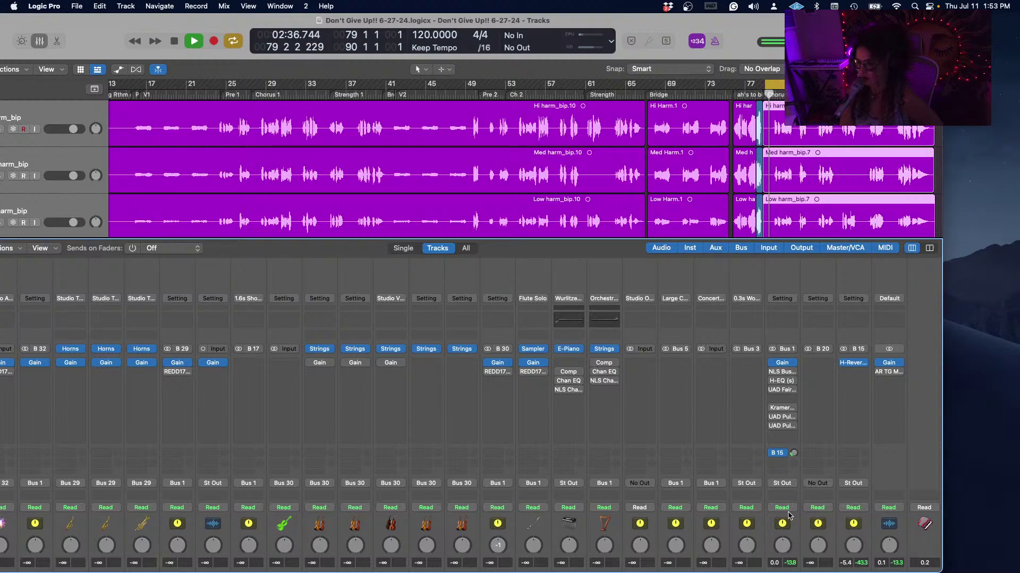
scroll(743, 518, left, 10)
scroll(687, 523, left, 15)
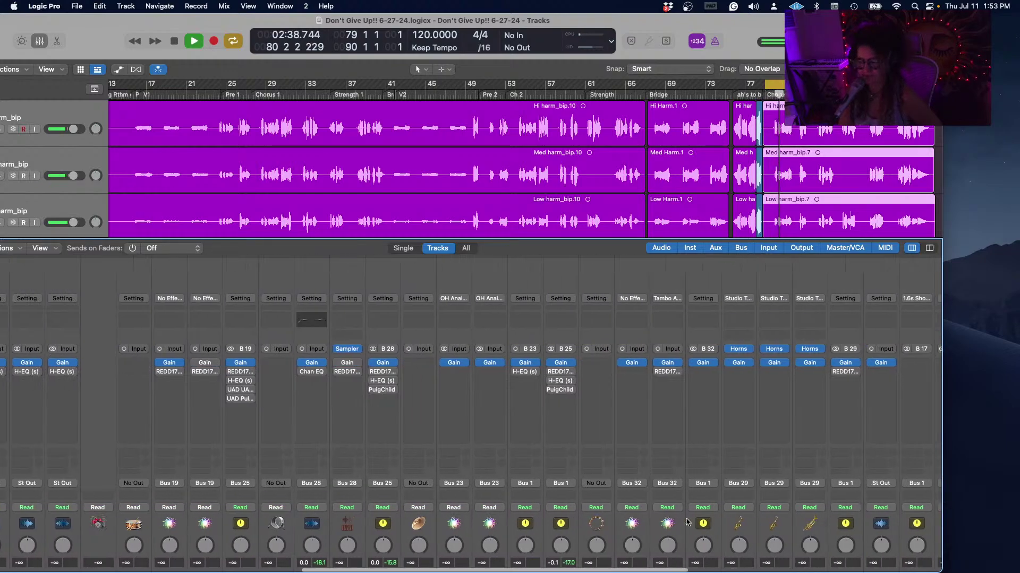
scroll(687, 523, down, 5)
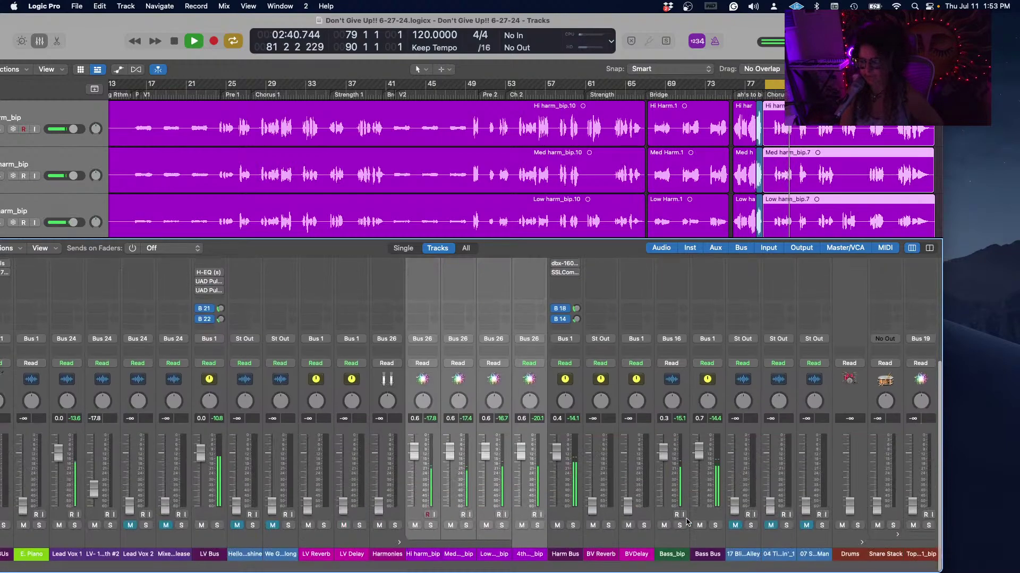
scroll(687, 523, right, 15)
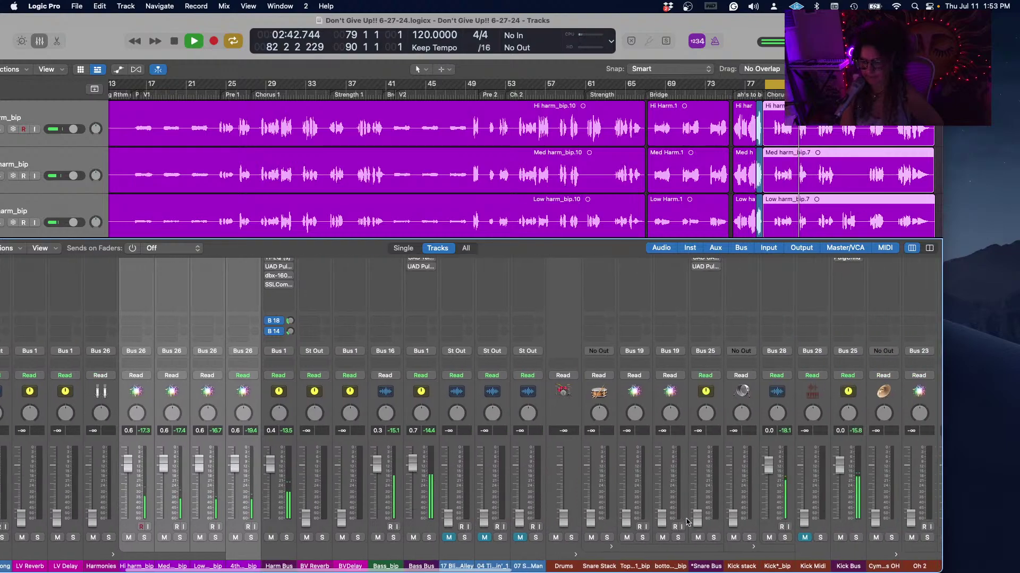
scroll(688, 523, left, 10)
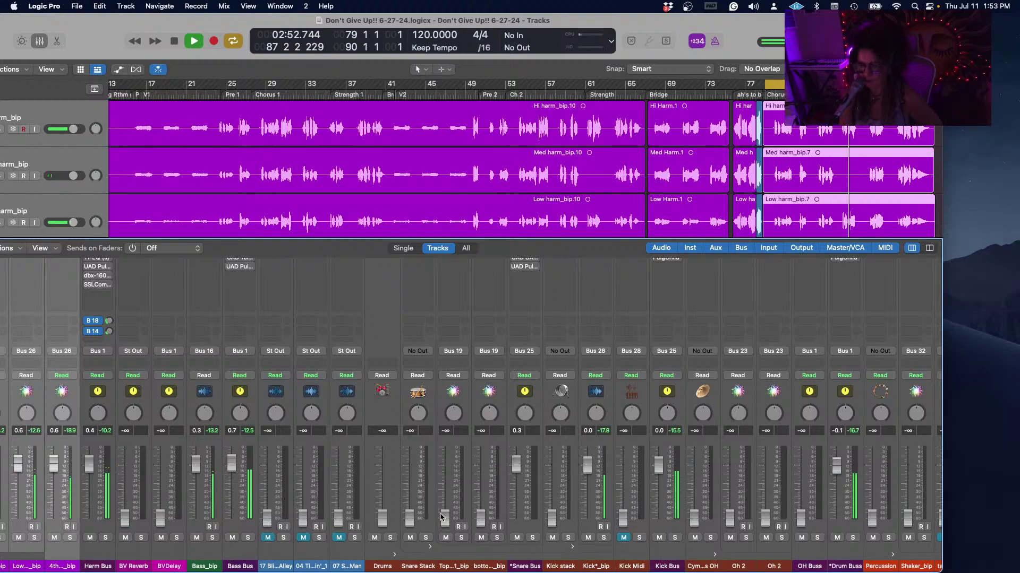
drag(441, 517, 445, 467)
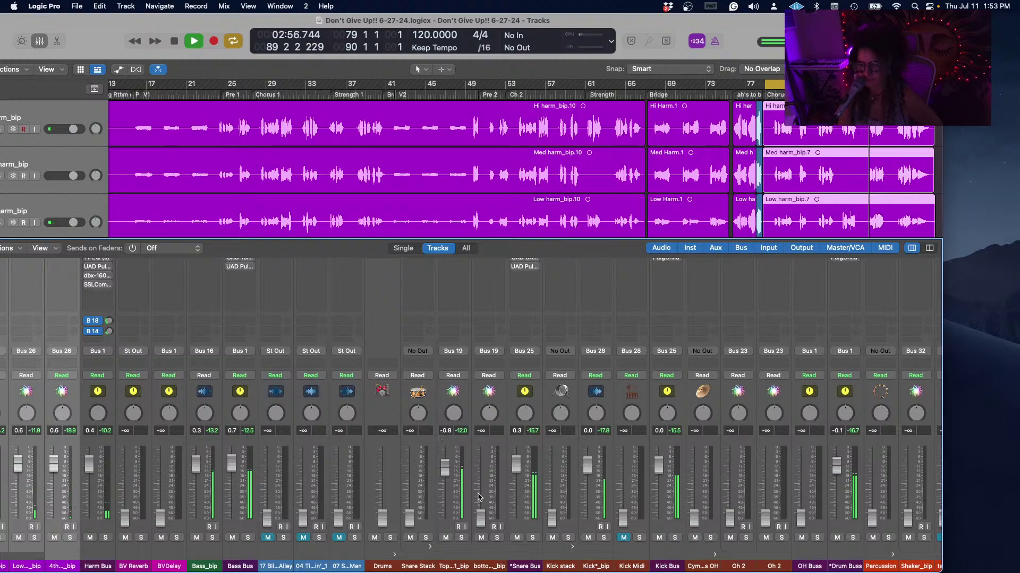
drag(481, 515, 480, 482)
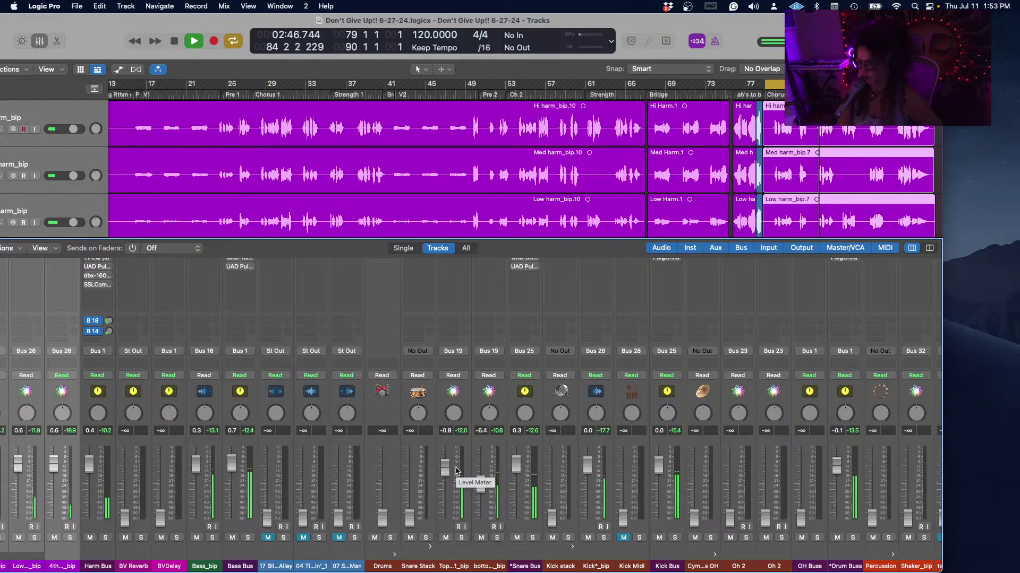
scroll(456, 470, left, 10)
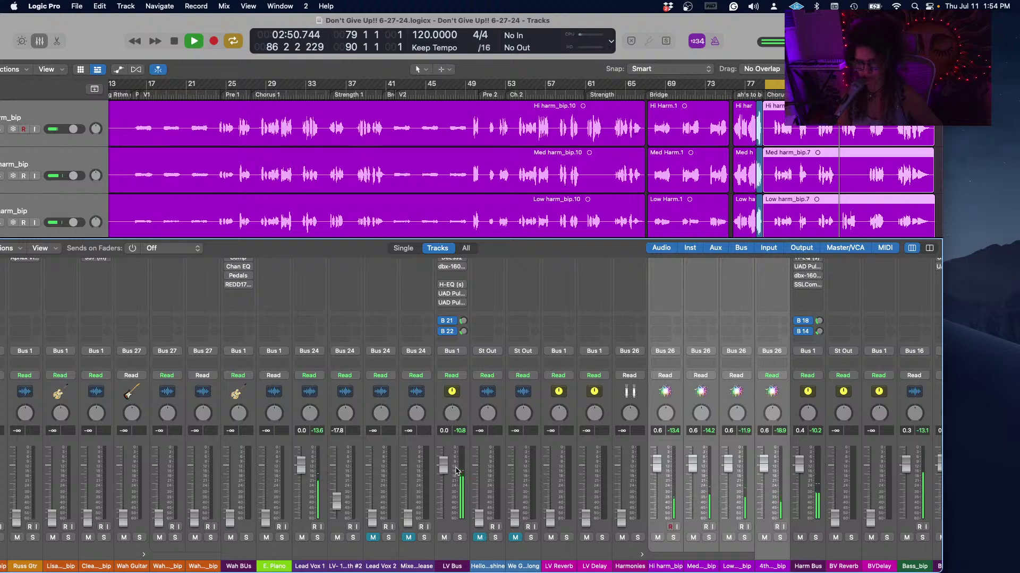
key(space)
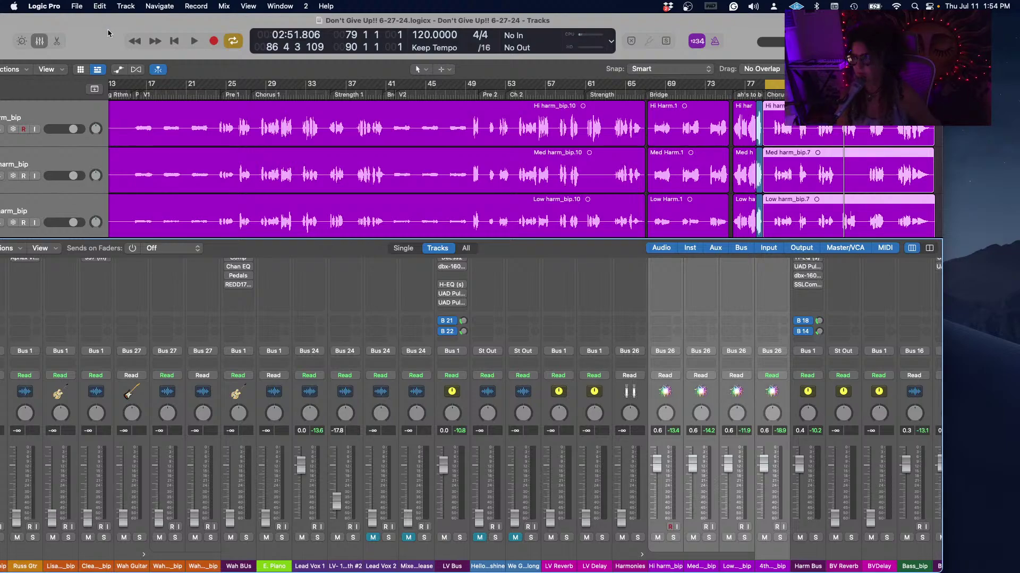
Enlarge the project window, restart the loop, raise the second guitar channel to 0.6 dB and lower Bass_bip to -0.8 dB.
double_click(765, 25)
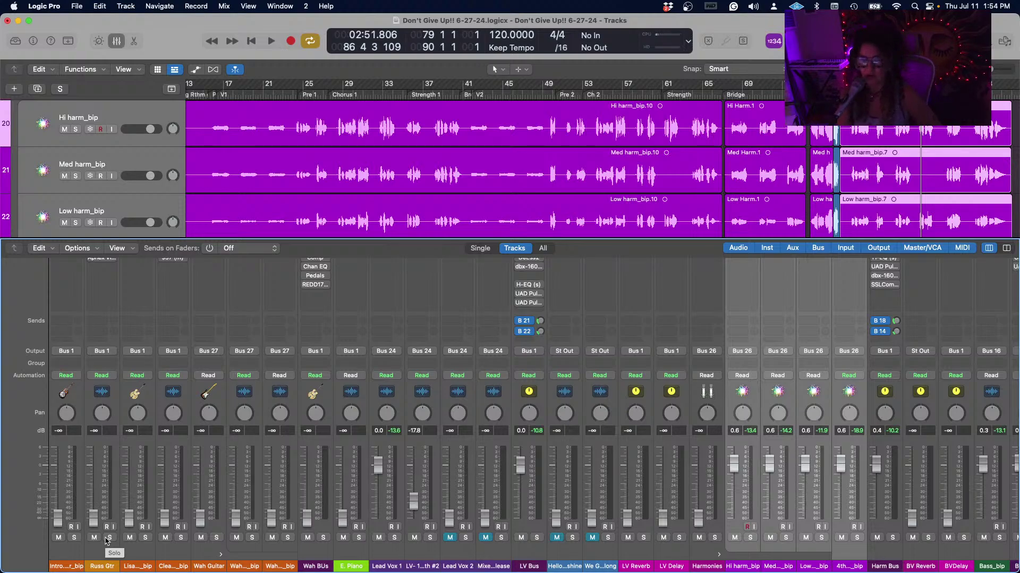
key(Return)
key(space)
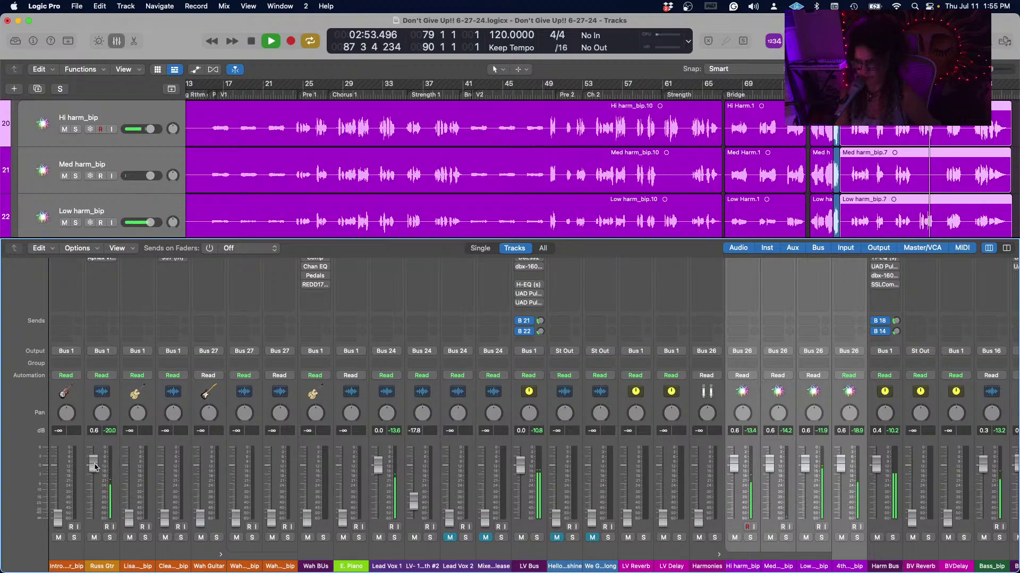
scroll(742, 505, right, 3)
scroll(742, 504, right, 1)
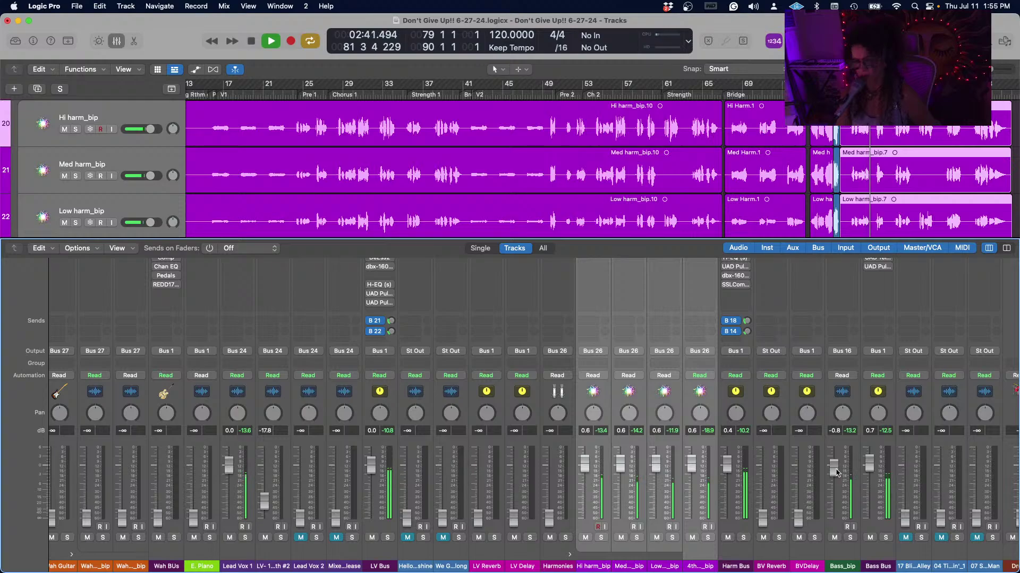
Raise the Wah Bus fader to -0.1 dB and bring the fourth guitar channel to -0.5 dB with the loop playing.
scroll(492, 481, left, 5)
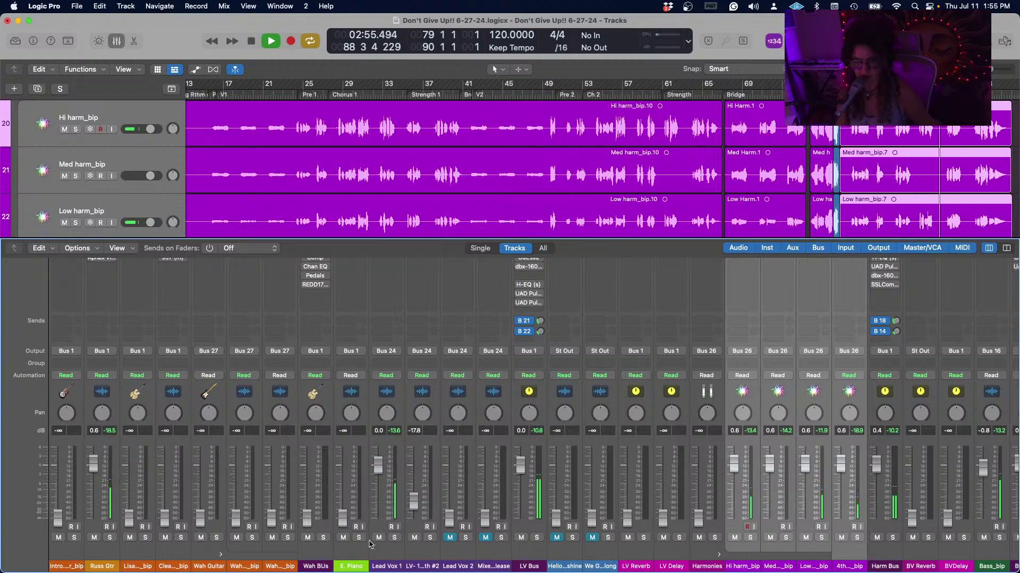
drag(305, 517, 305, 466)
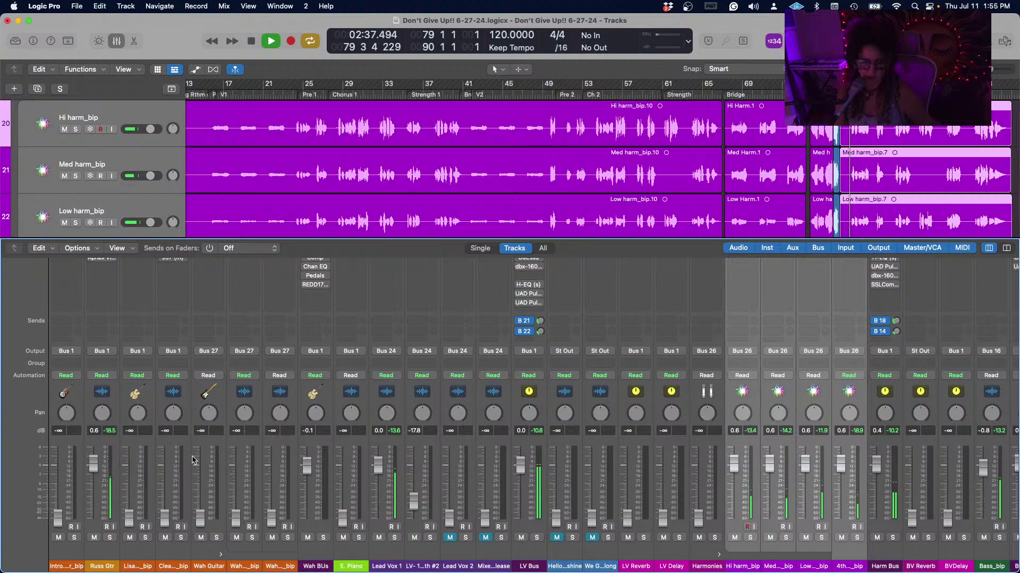
key(space)
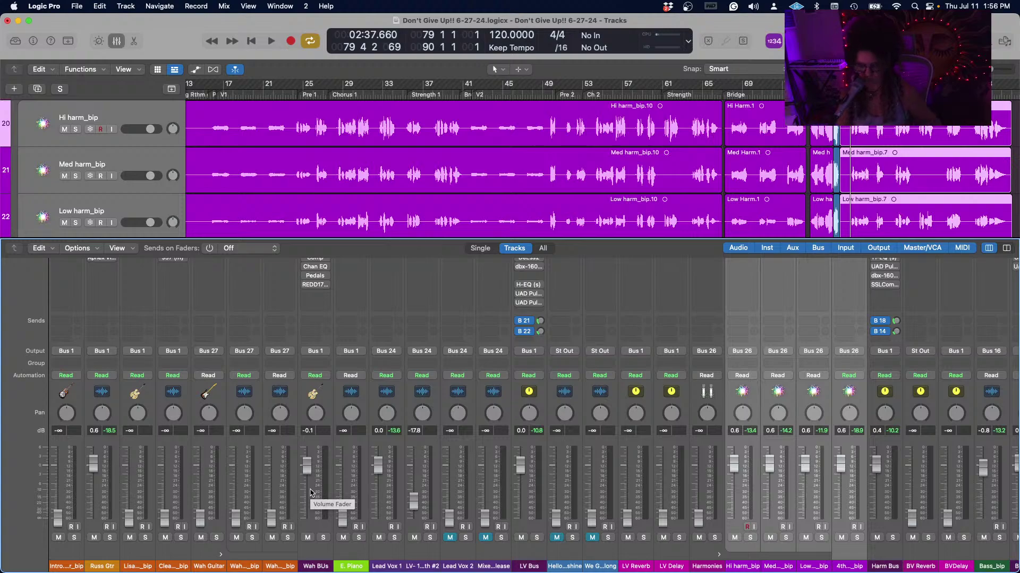
key(space)
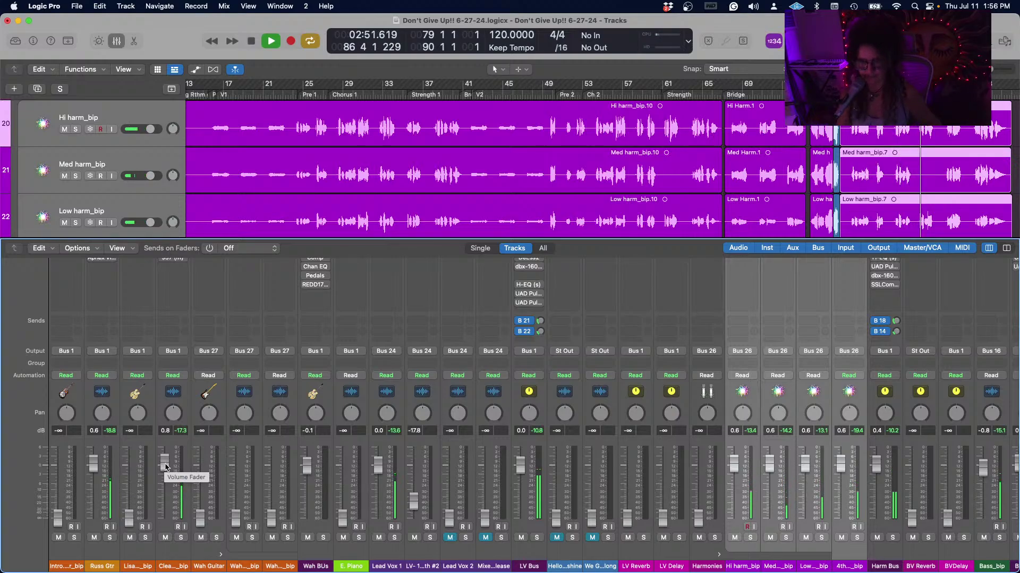
drag(166, 467, 165, 461)
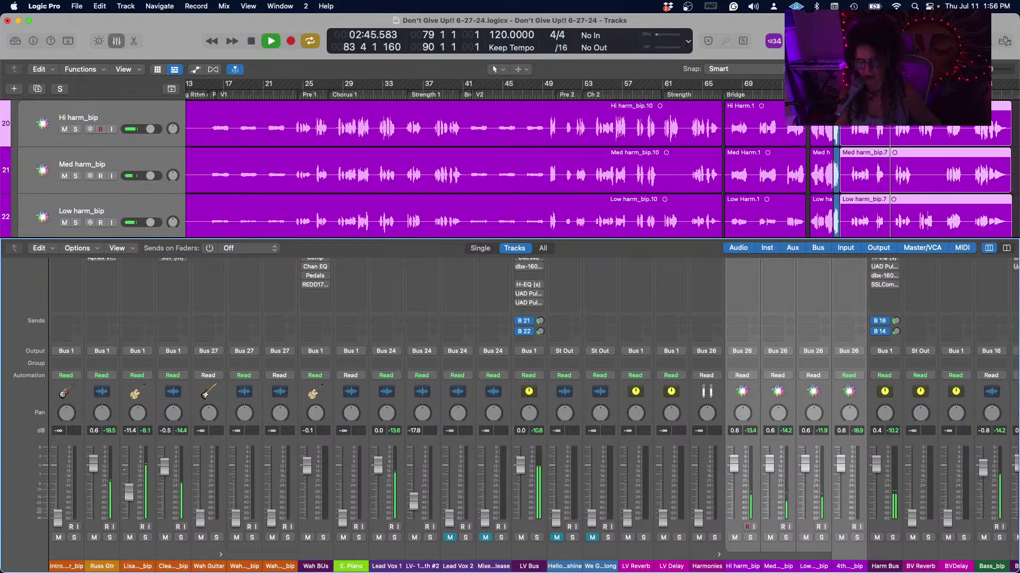
Balance the third guitar channel against the mix, auditioning it briefly in solo and settling its fader at -2.7 dB.
scroll(134, 455, up, 5)
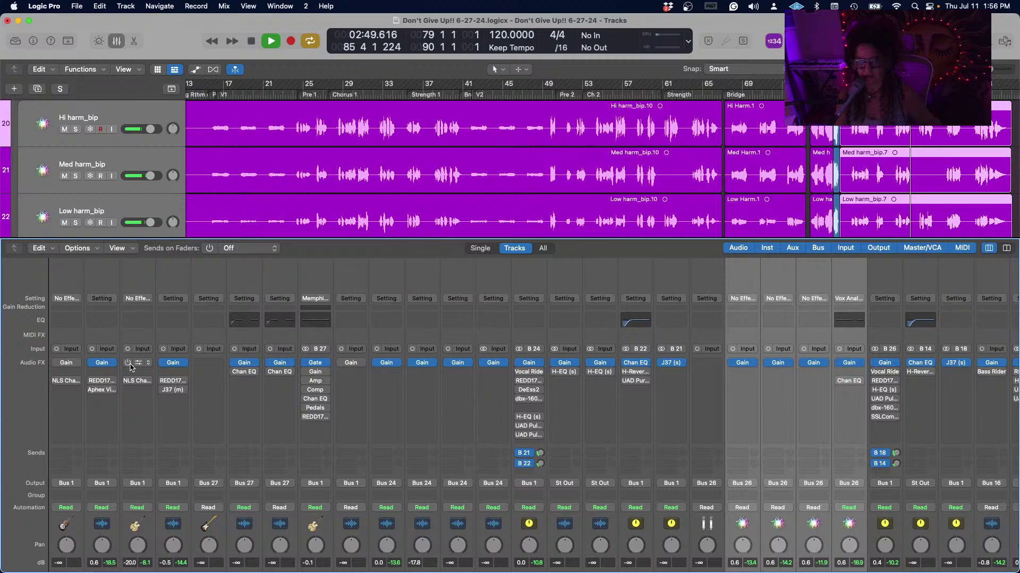
scroll(143, 529, down, 5)
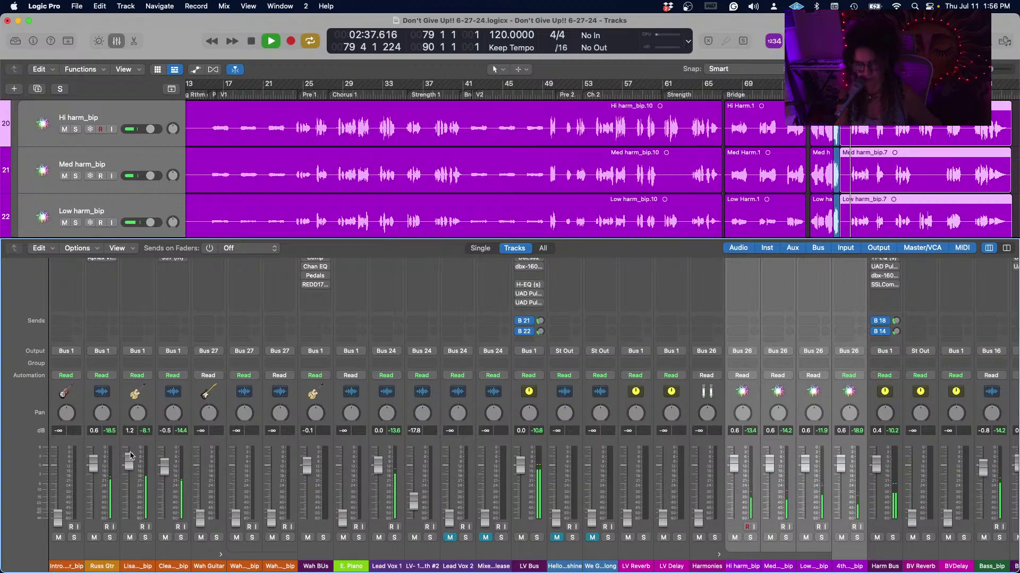
click(146, 538)
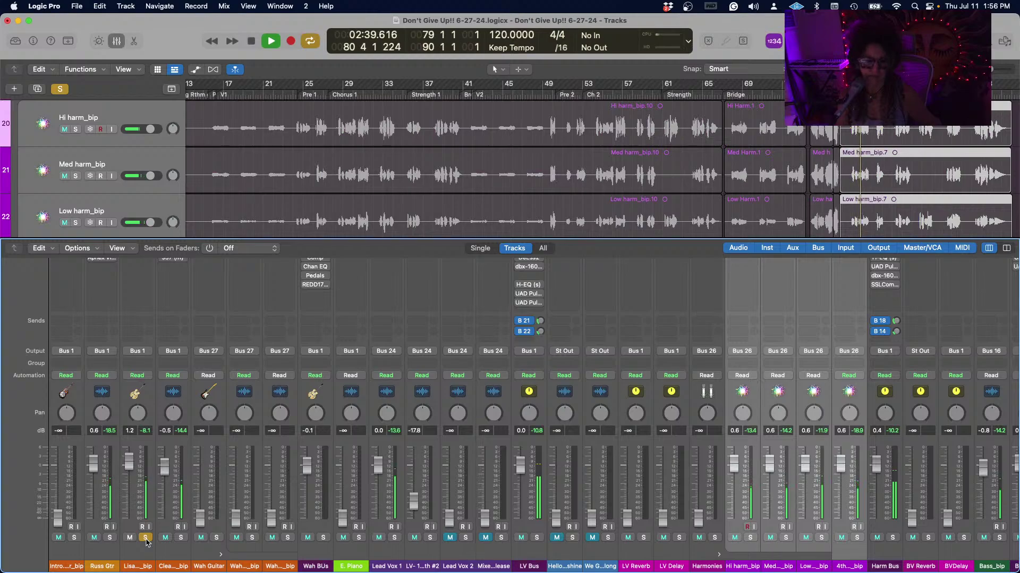
click(146, 538)
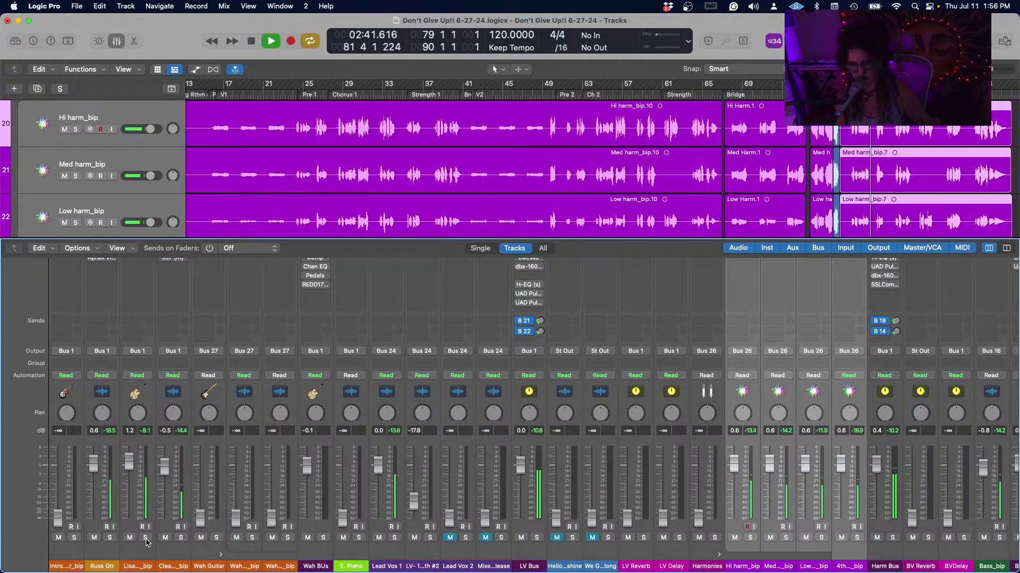
drag(130, 466, 130, 479)
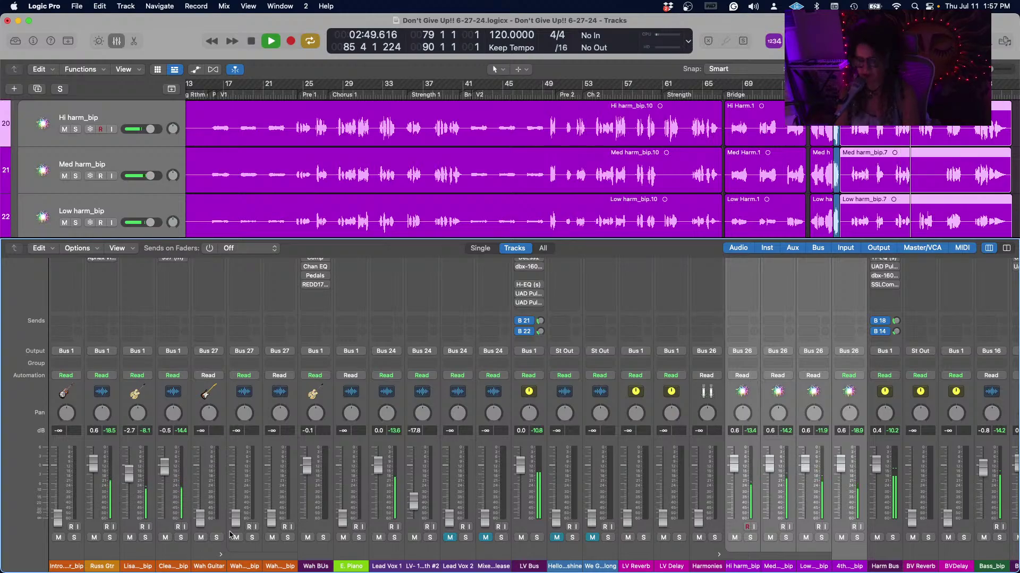
Select the Wah Guitar lick and rhythm track, check its regions around the loop and restart playback from the loop's beginning.
click(280, 463)
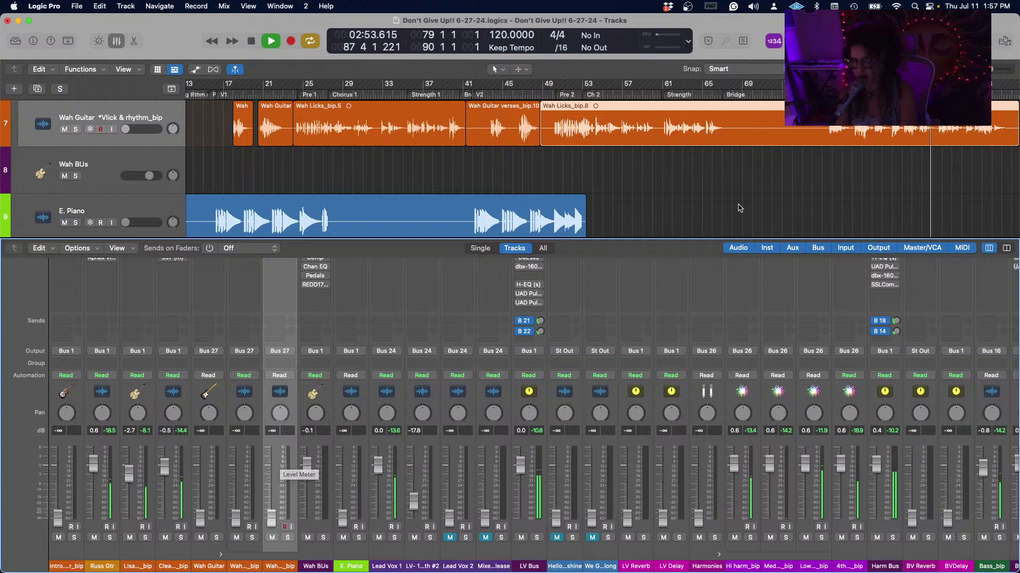
scroll(740, 190, up, 2)
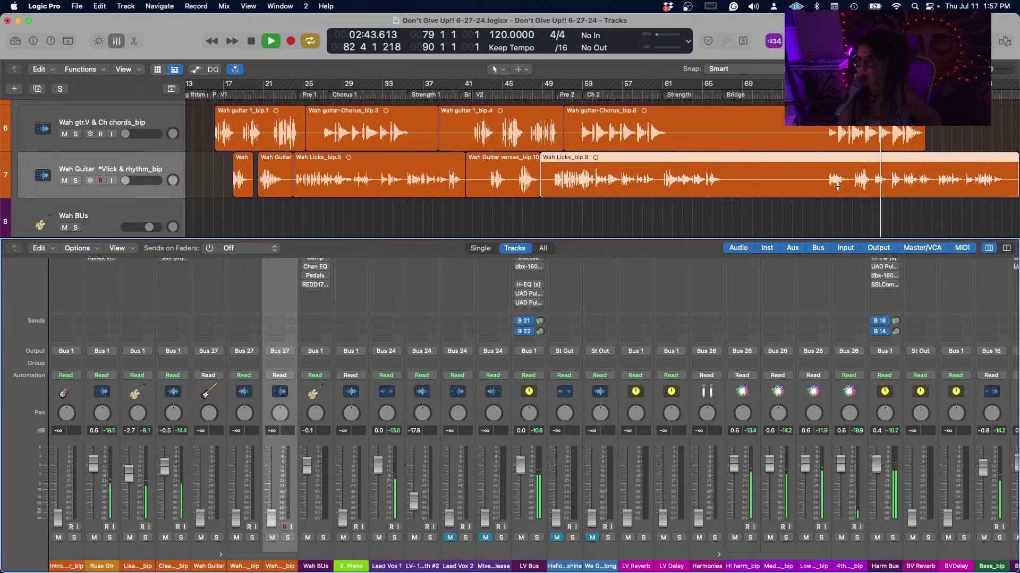
key(space)
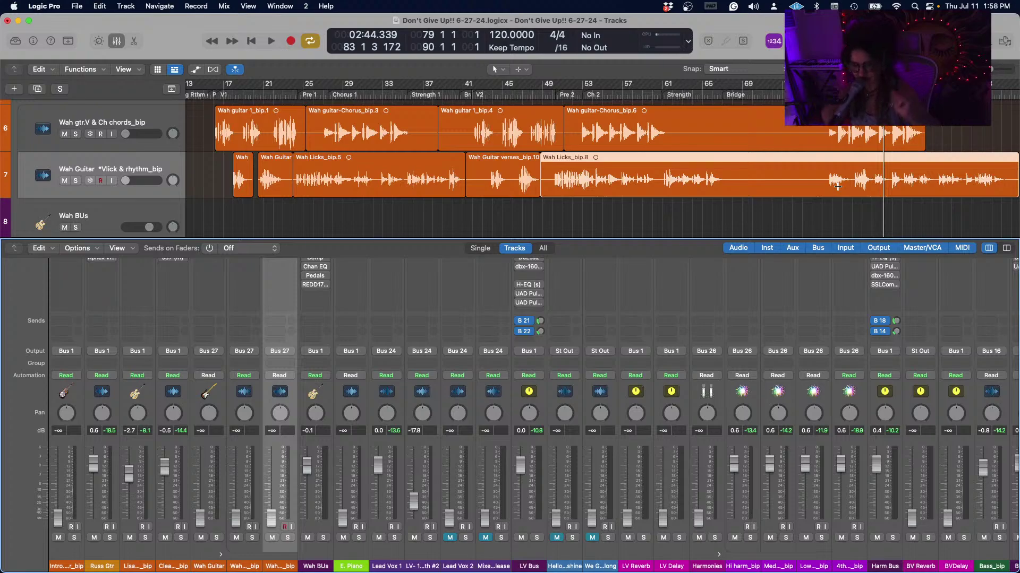
click(838, 186)
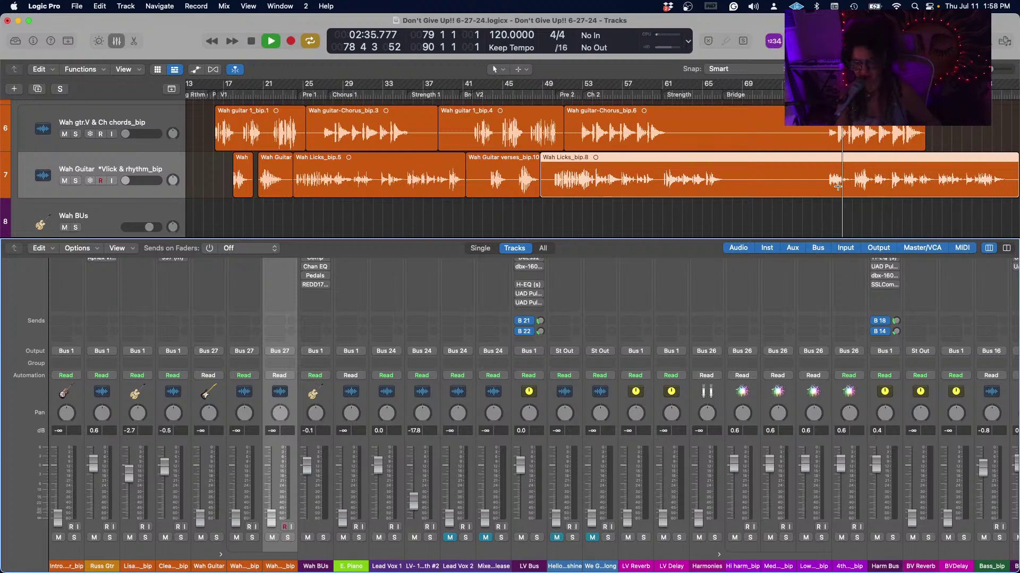
key(space)
key(space)
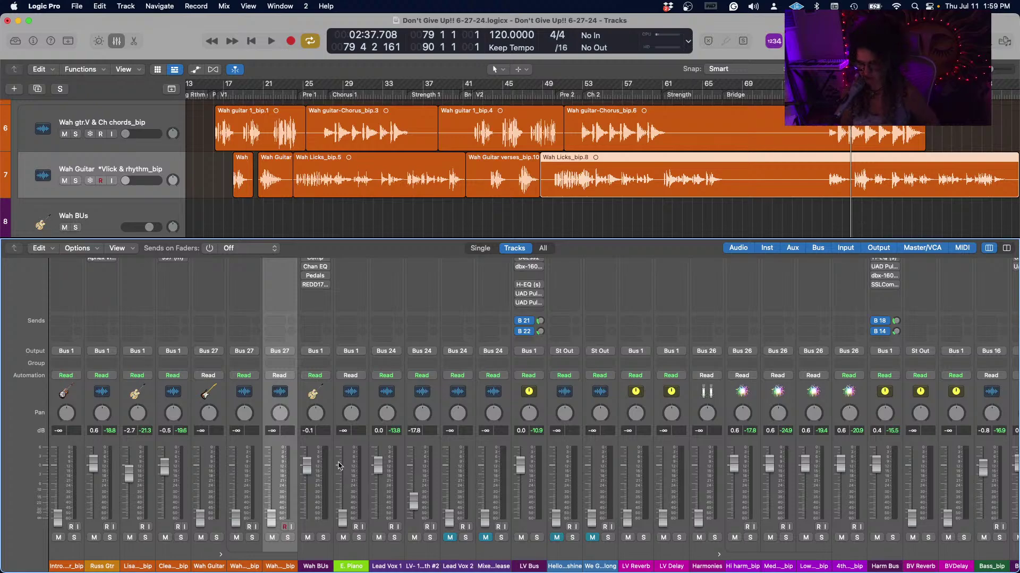
key(space)
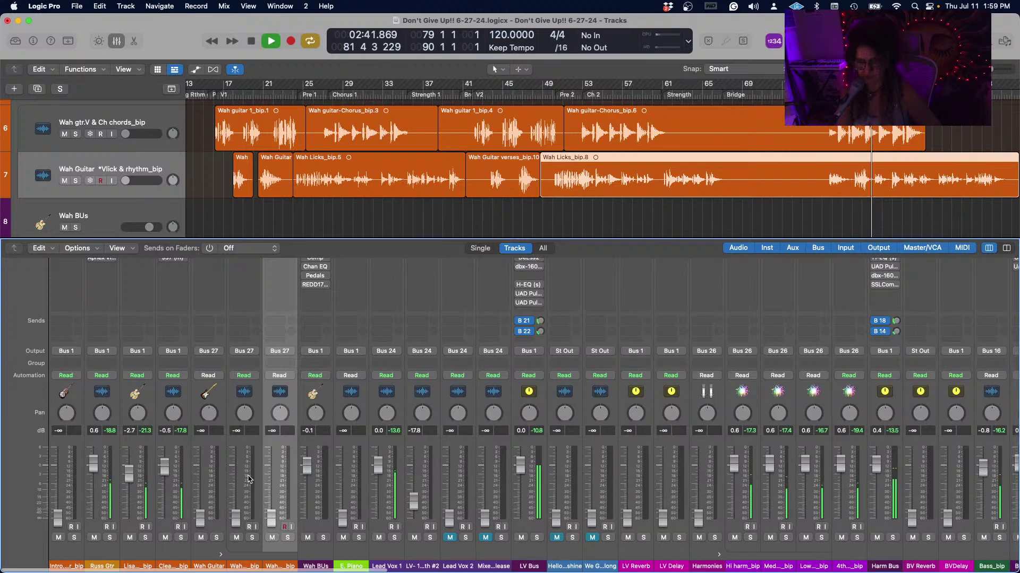
With the loop playing, lower the second guitar channel to -0.2 dB, the third to -3.4 dB and the fourth to -3.3 dB, ending with playback stopped.
drag(165, 467, 165, 472)
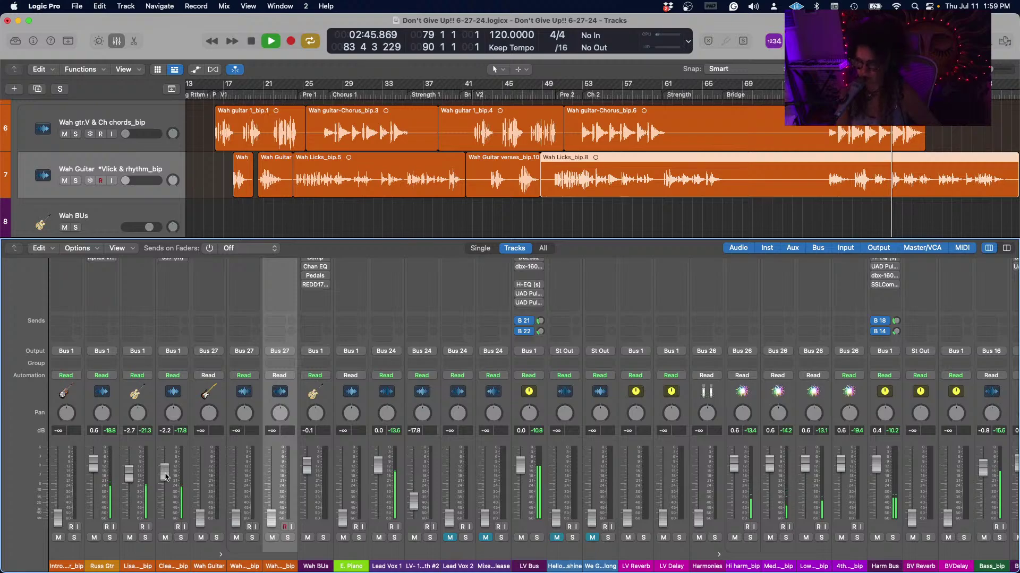
drag(129, 479, 128, 482)
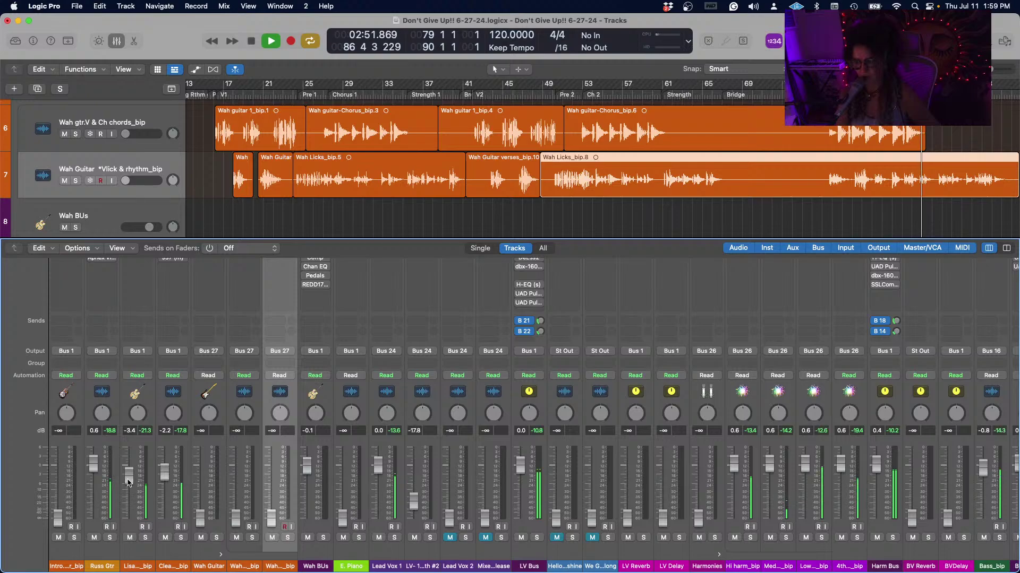
drag(92, 467, 93, 470)
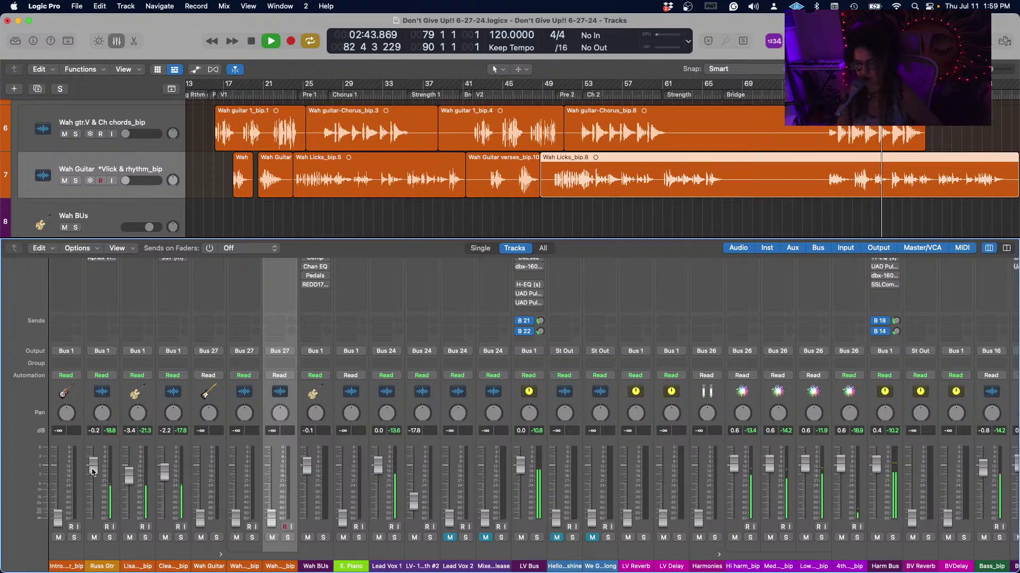
drag(166, 473, 167, 481)
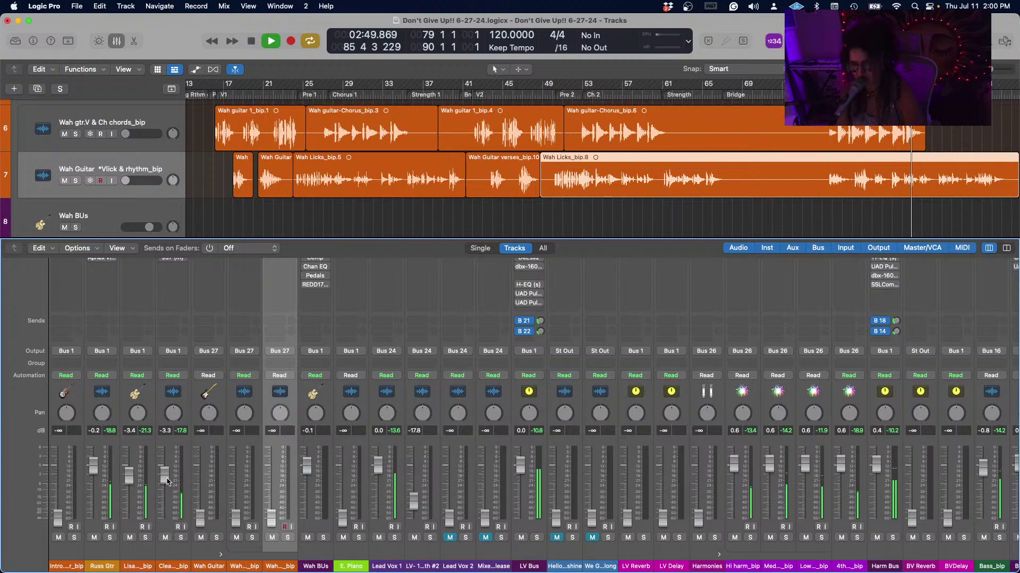
key(space)
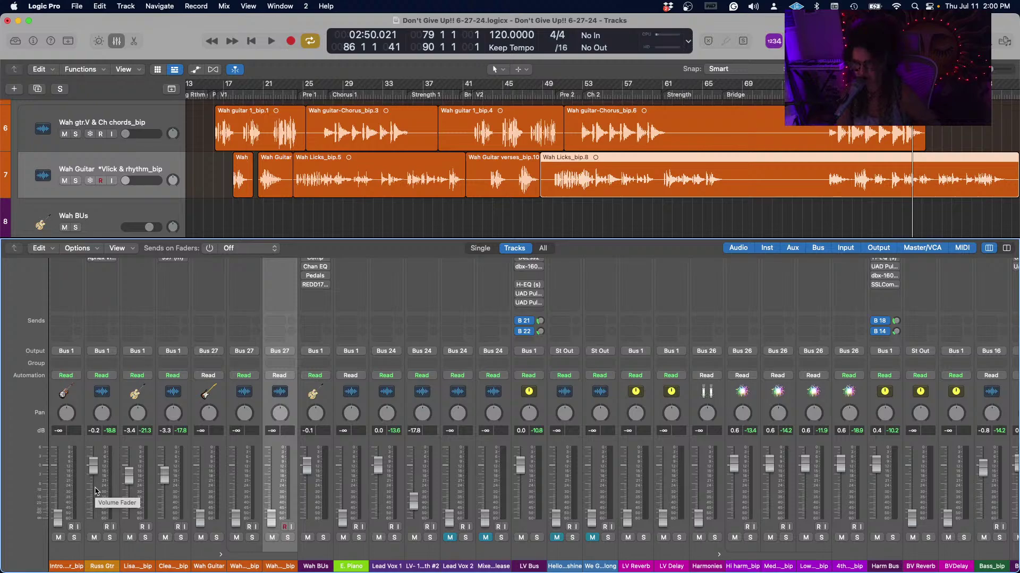
Restart the loop, trim the second guitar channel to -0.5 dB and lower the fourth guitar channel to -5.0 dB.
key(space)
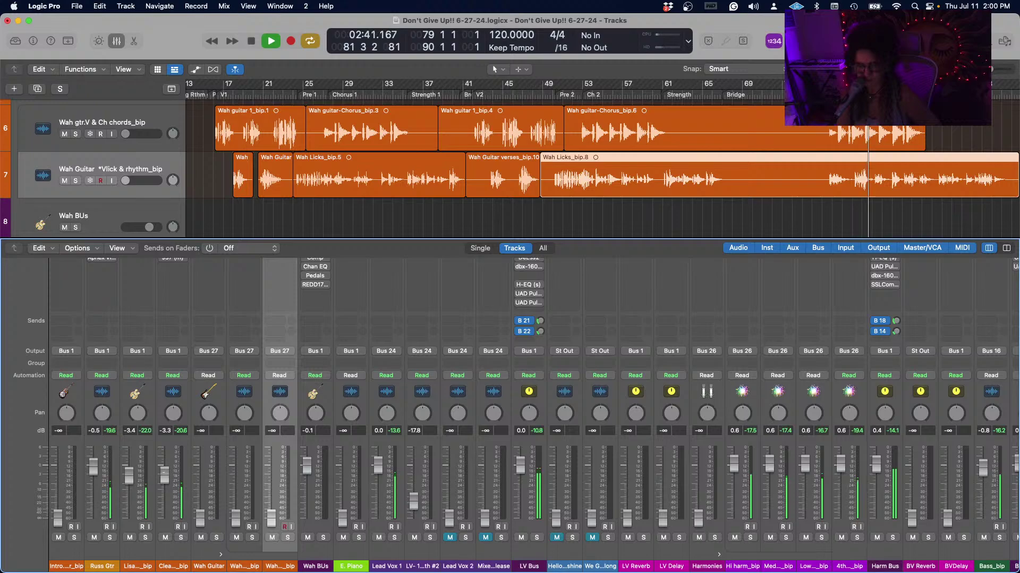
drag(164, 476, 165, 481)
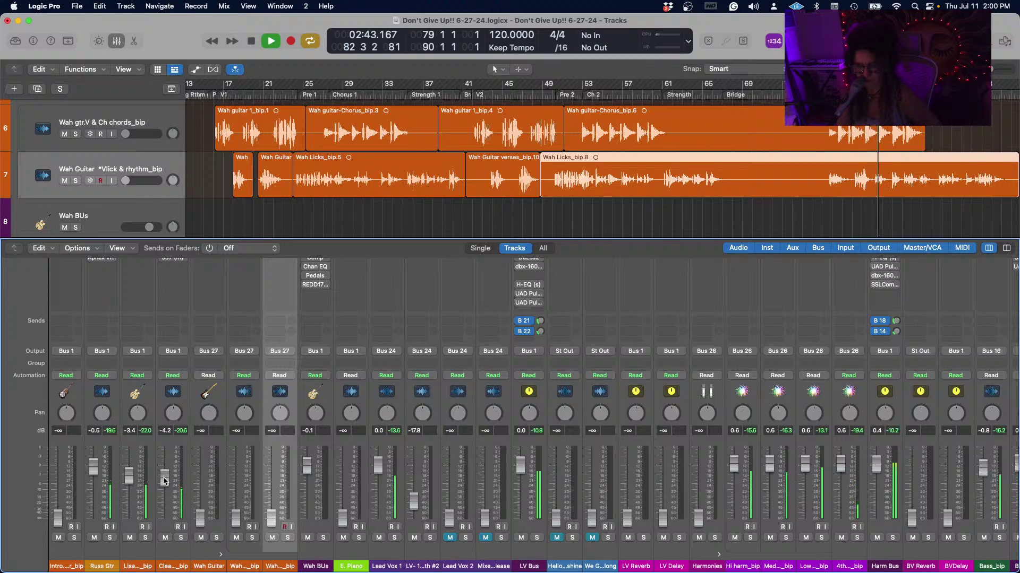
drag(165, 481, 165, 484)
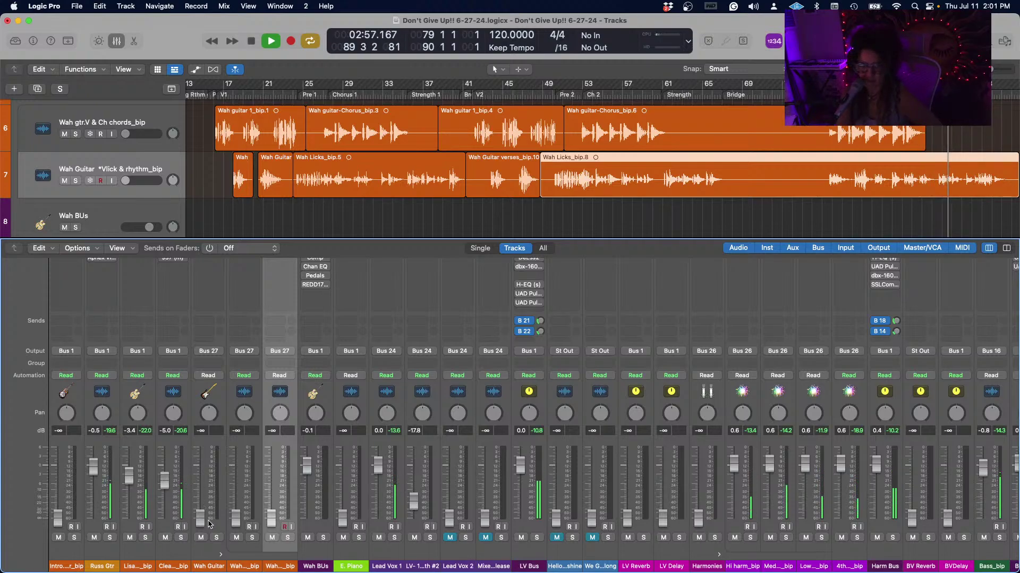
Bring the Wah chords channel up to -3.1 dB against the mix and shorten the loop to end at bar 87.
drag(201, 520, 237, 458)
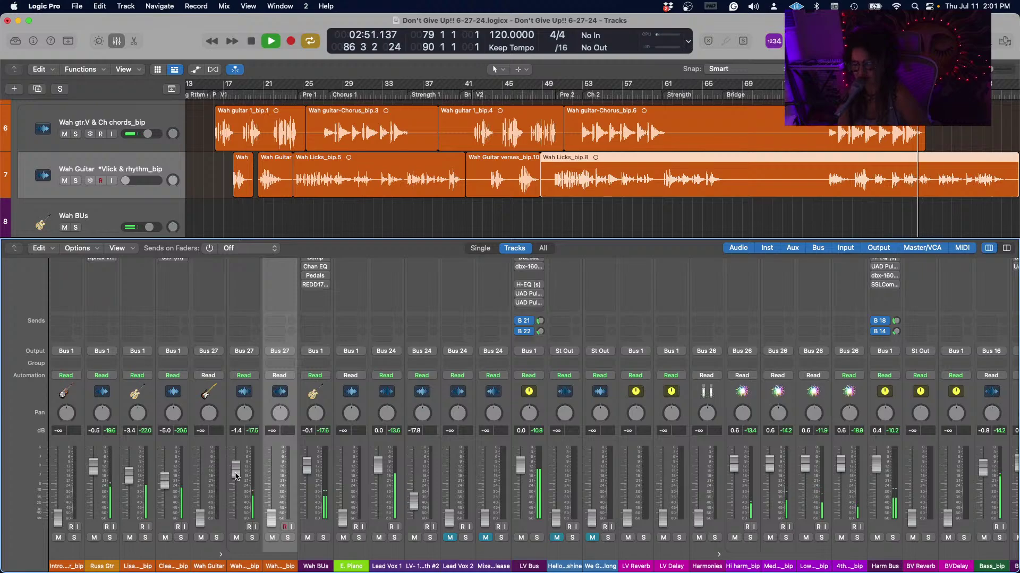
key(space)
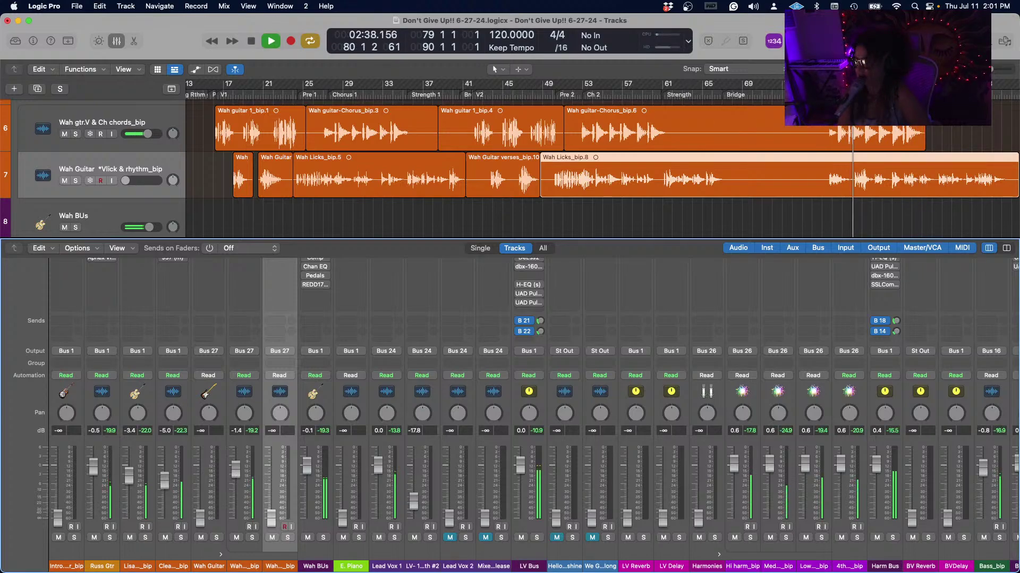
drag(952, 85, 927, 85)
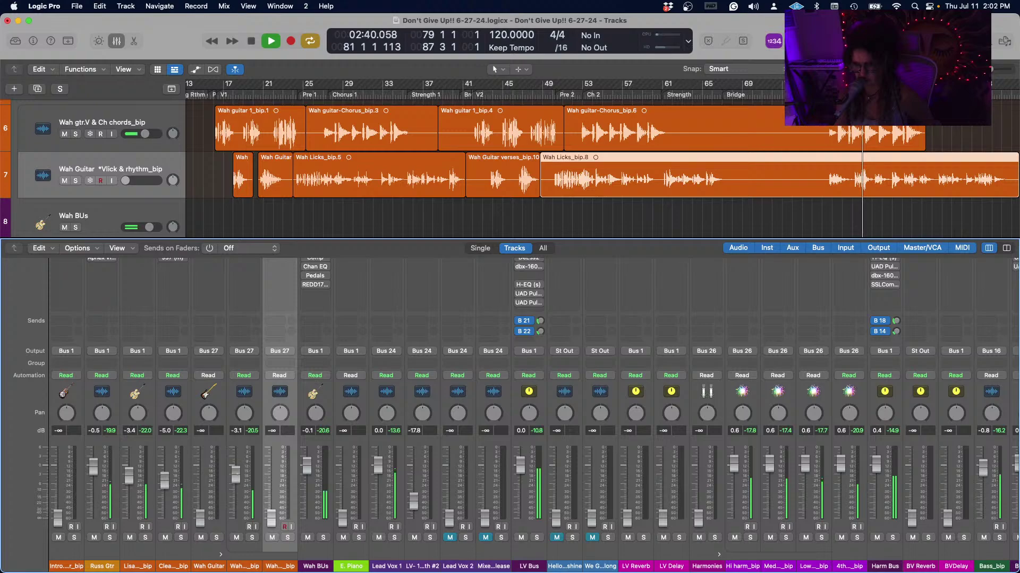
Bring up the Wah lick and rhythm channel, auditioning it in solo, and settle it at -2.7 dB with the Wah chords channel at -3.9 dB.
drag(270, 514, 271, 466)
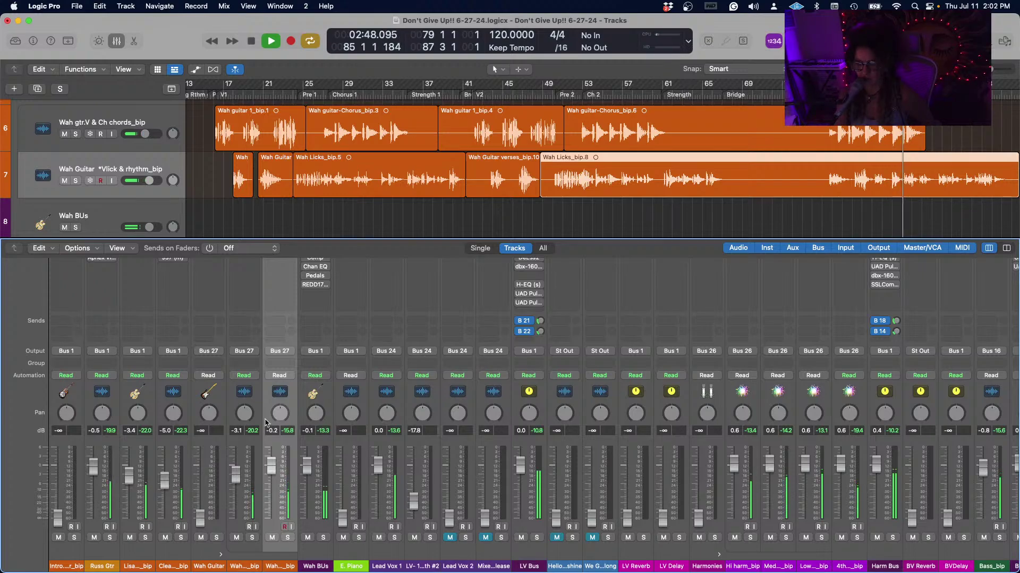
click(287, 538)
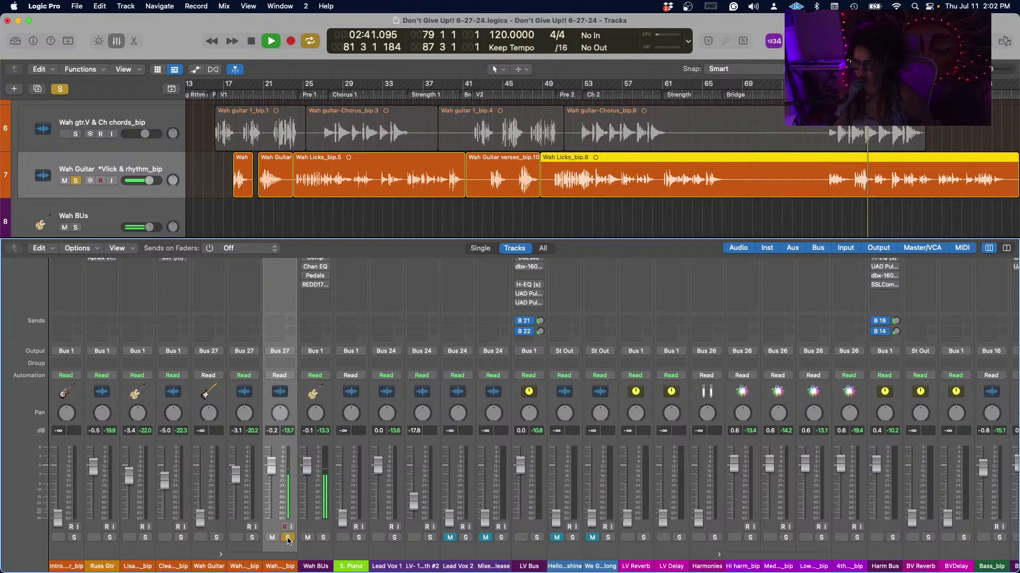
click(287, 538)
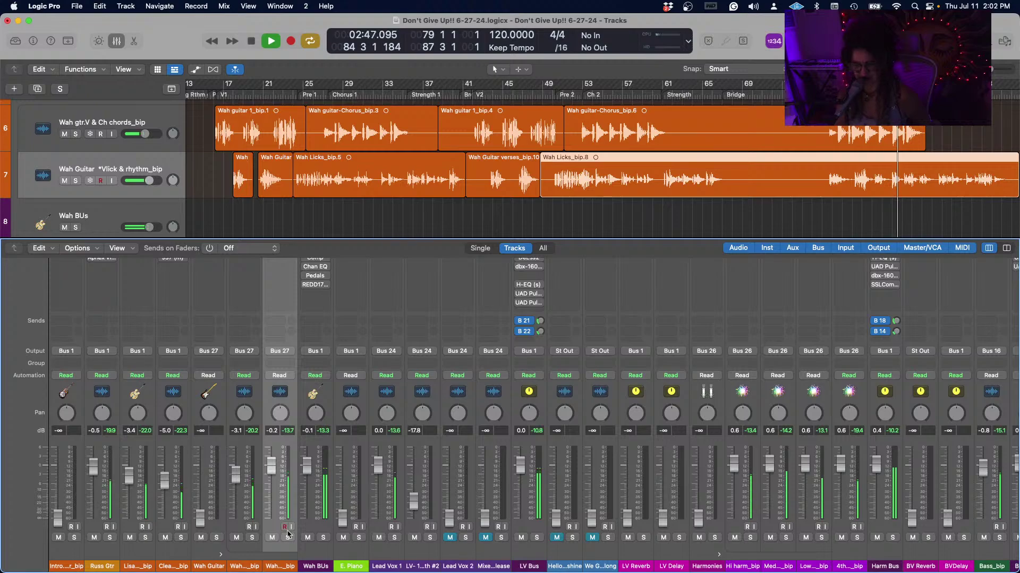
drag(271, 467, 238, 482)
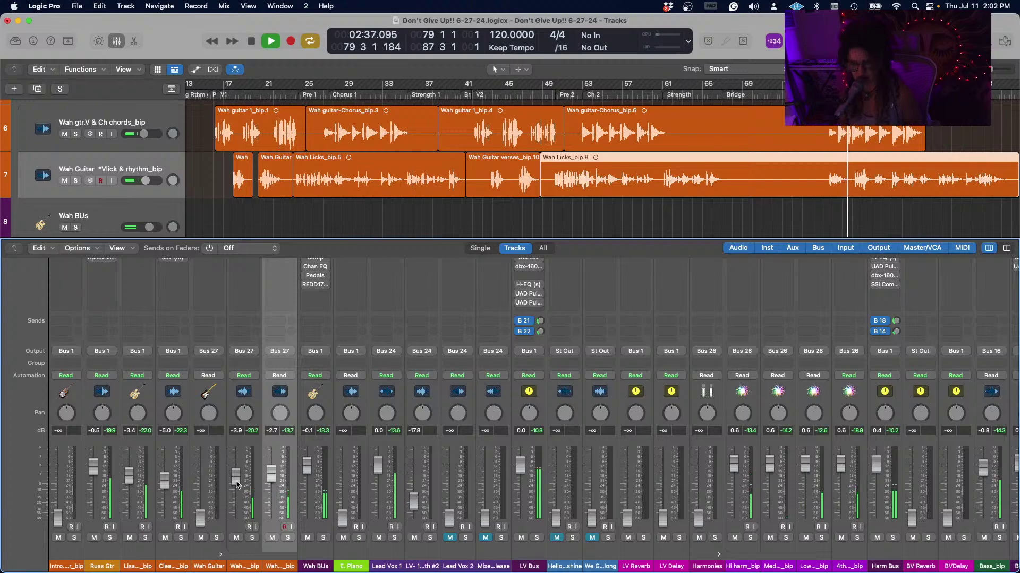
Compare the Wah chords and Wah lick channels by soloing each in turn, returning to the full mix after each.
click(245, 449)
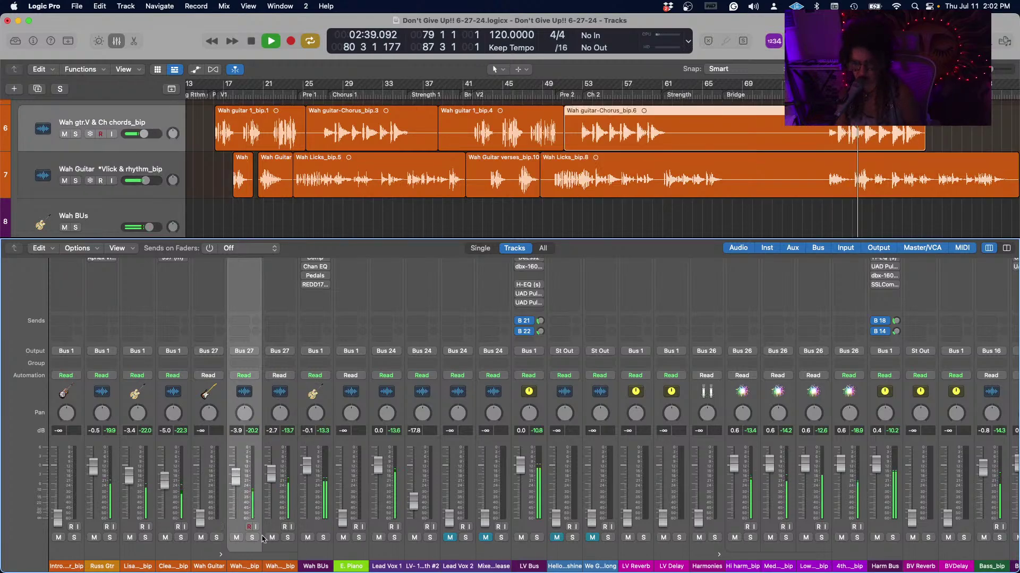
click(252, 538)
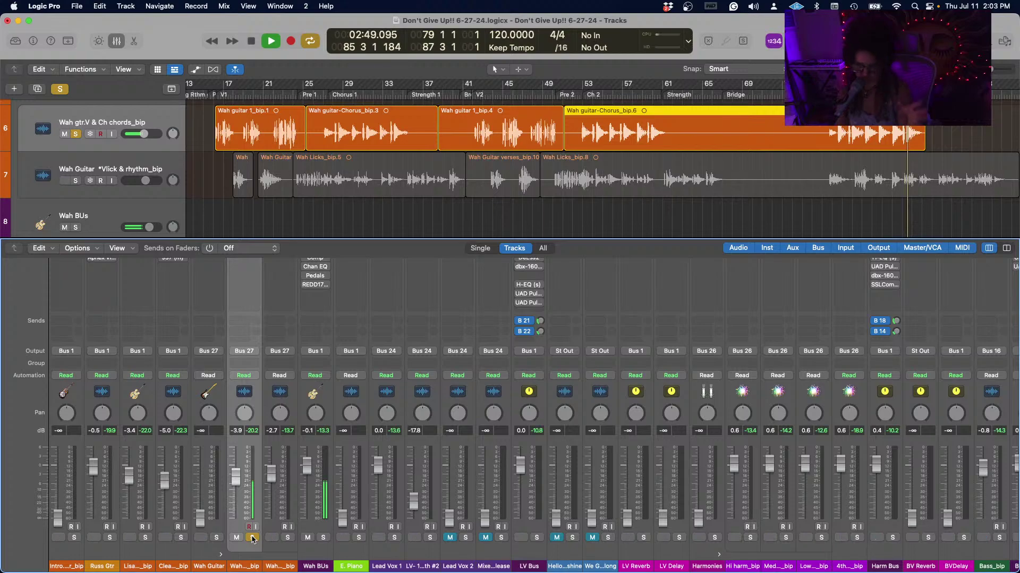
click(252, 539)
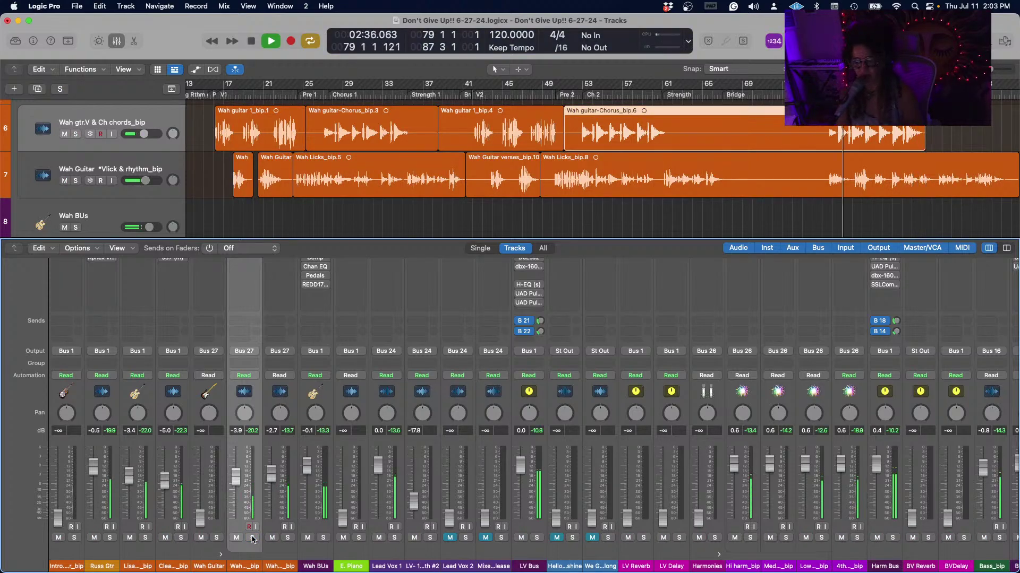
click(288, 538)
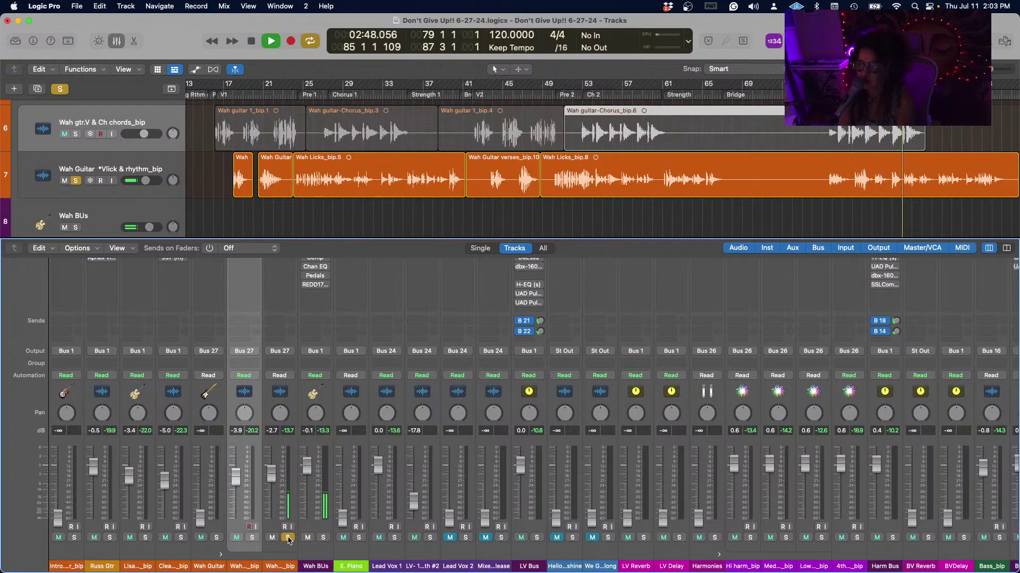
click(288, 538)
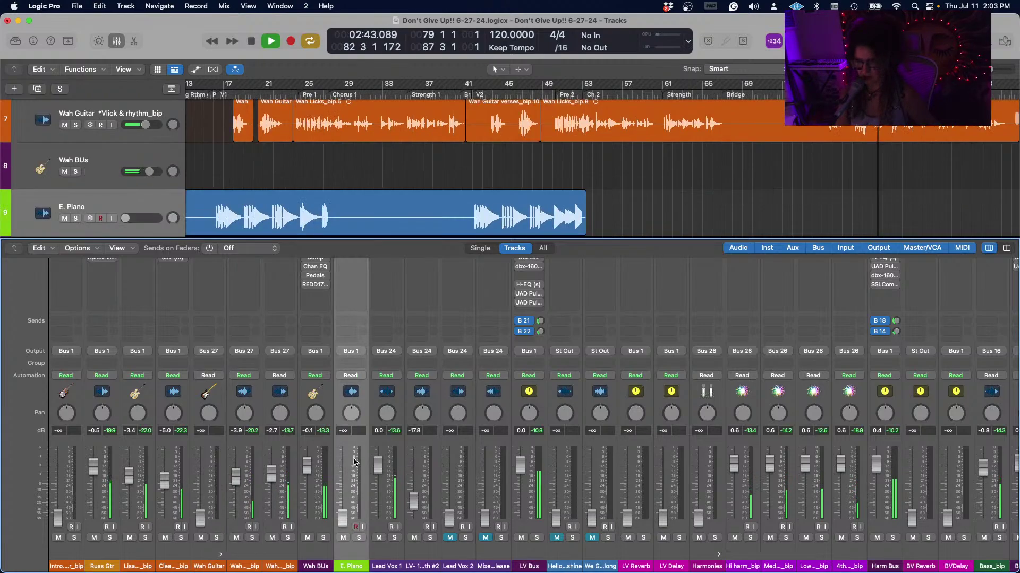
Rename the E. Piano channel as E. Piano-V's.
click(354, 462)
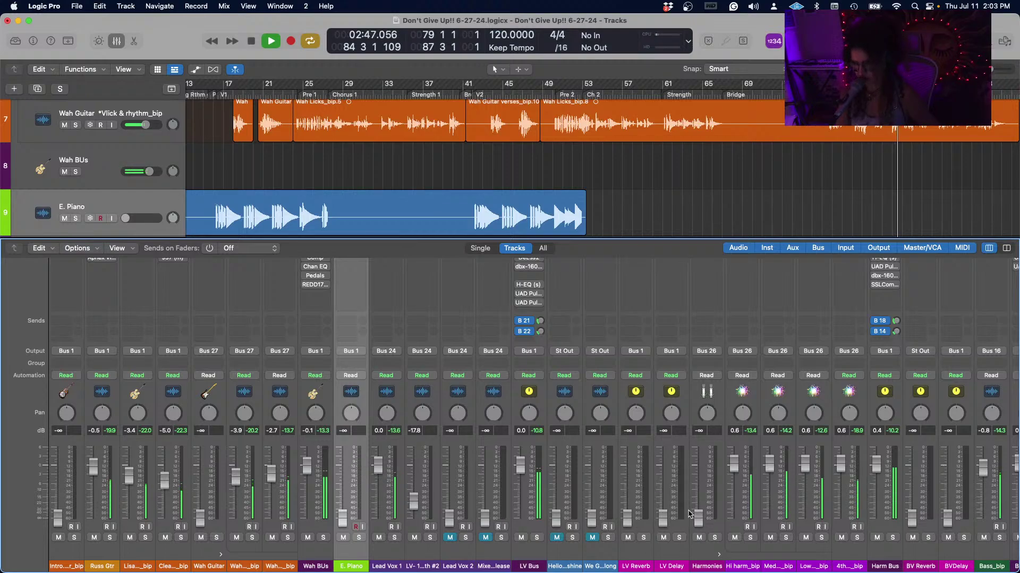
double_click(355, 567)
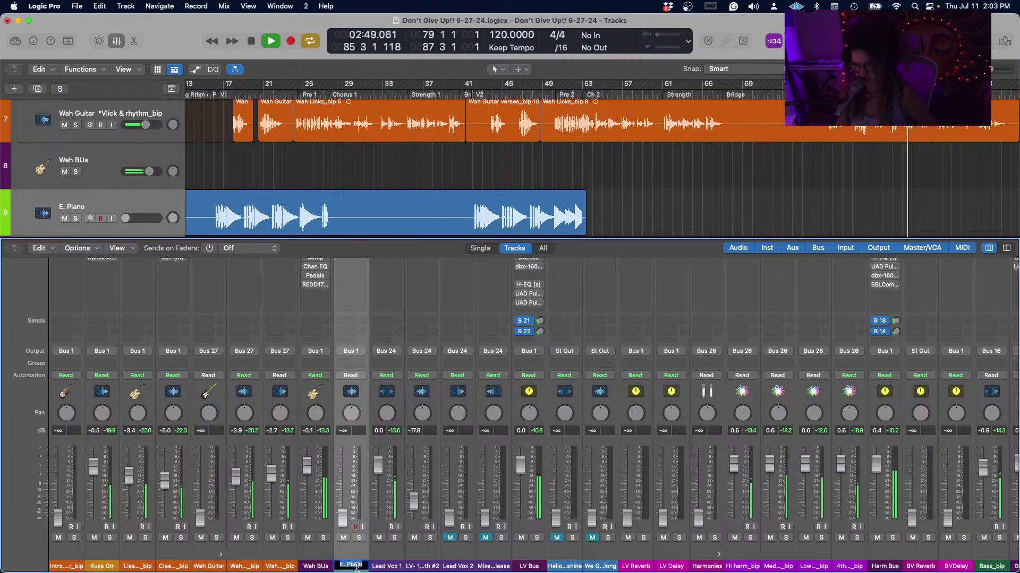
text(0)
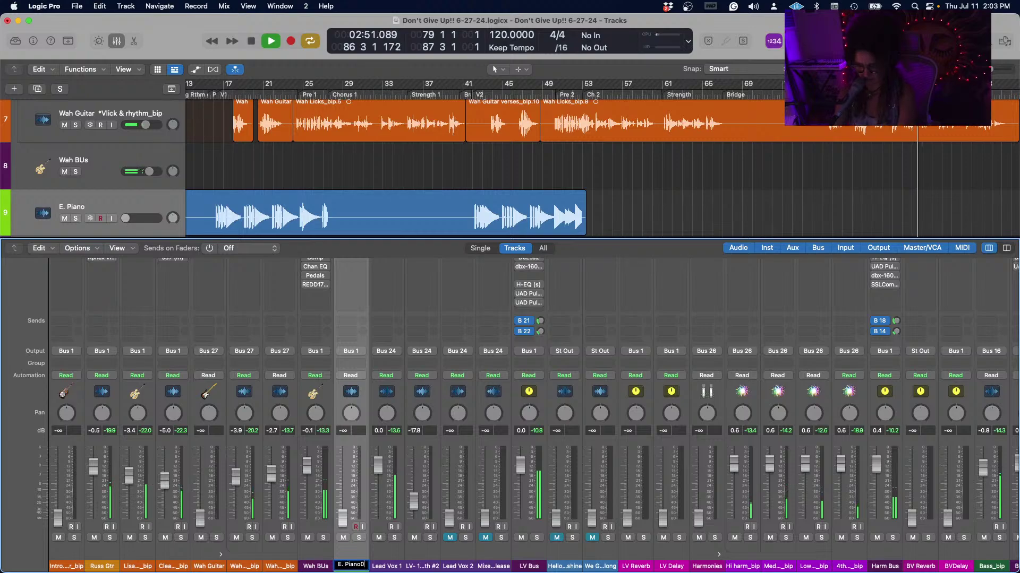
key(BackSpace)
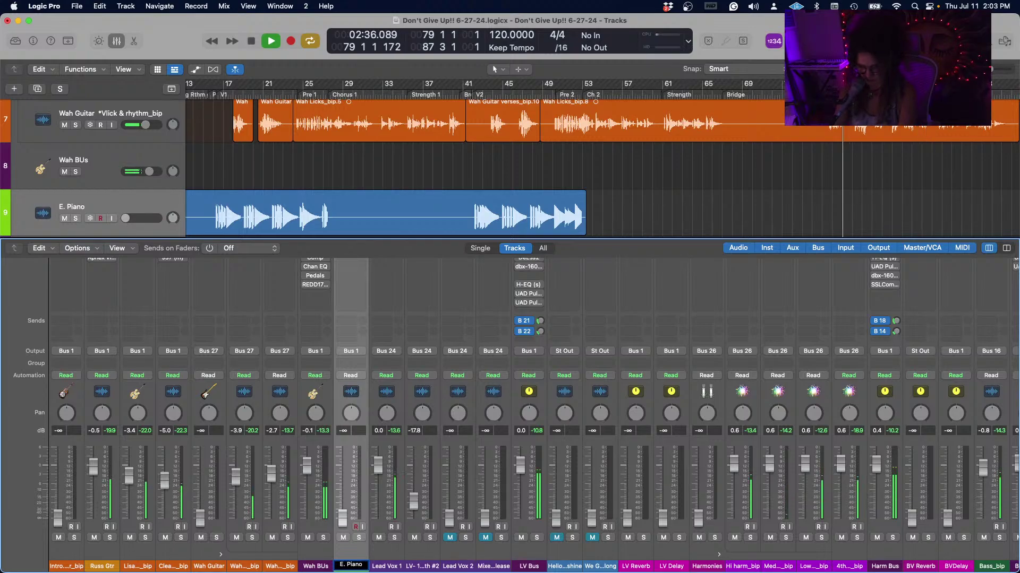
text(-V)
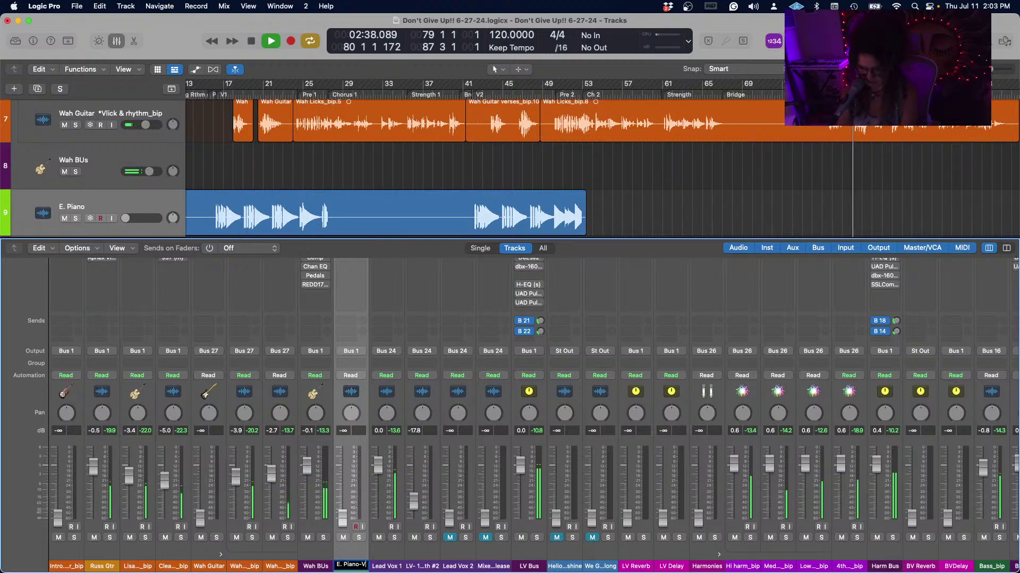
text('s)
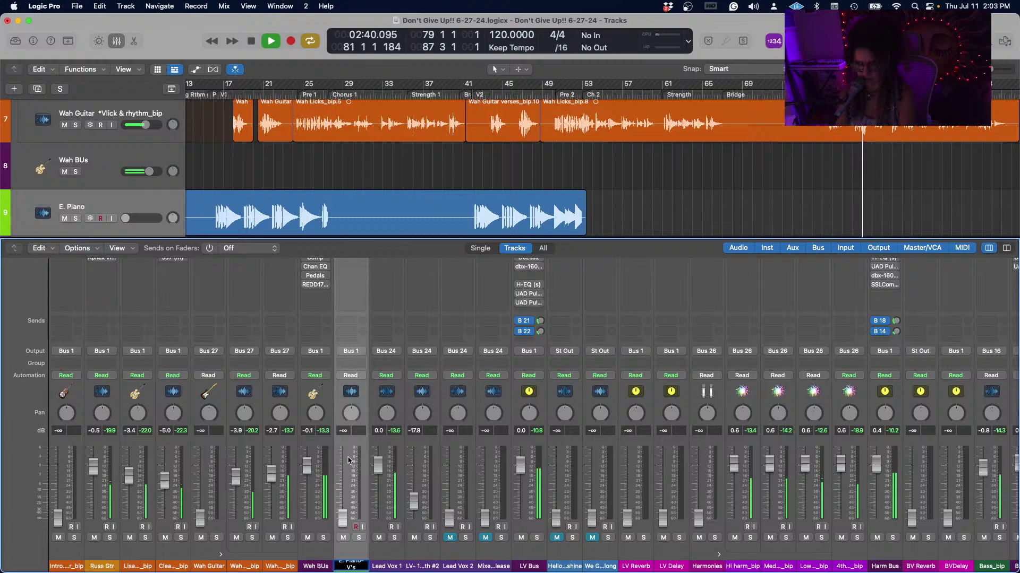
key(Return)
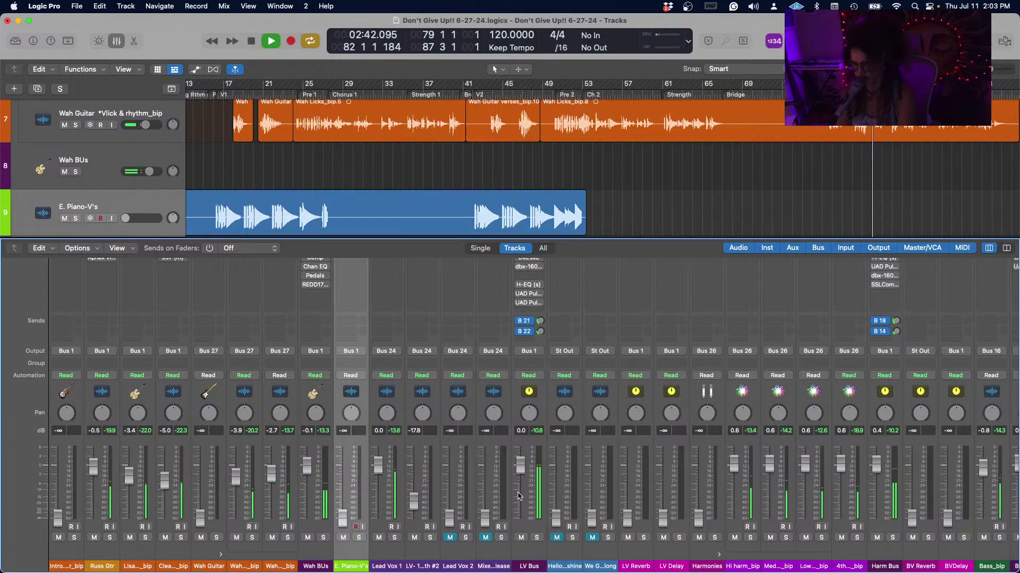
Check the vocal, bass and drum channels during playback and lower the Wah chords channel to -5.2 dB.
scroll(641, 501, right, 5)
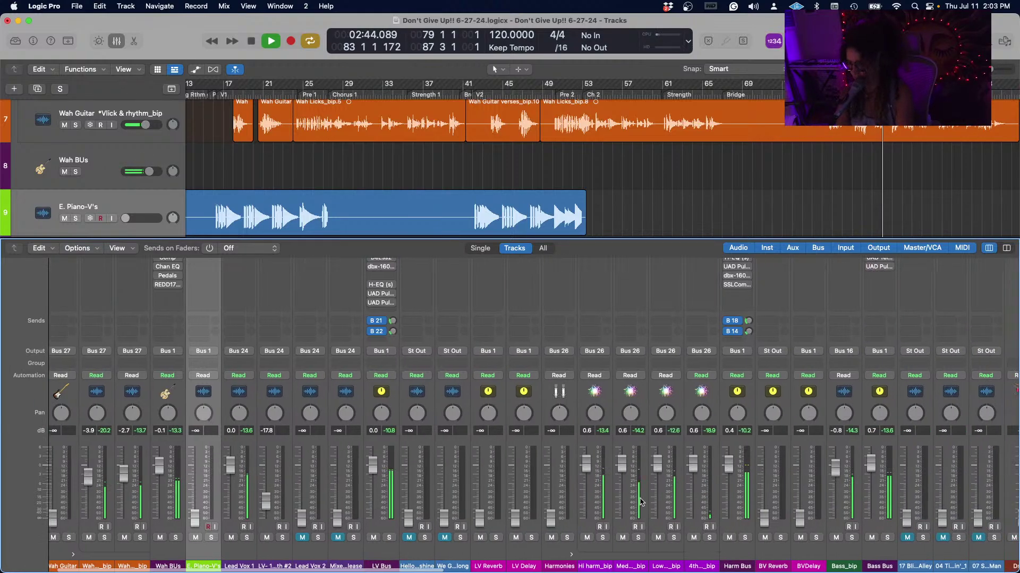
scroll(641, 502, right, 1)
scroll(641, 501, right, 7)
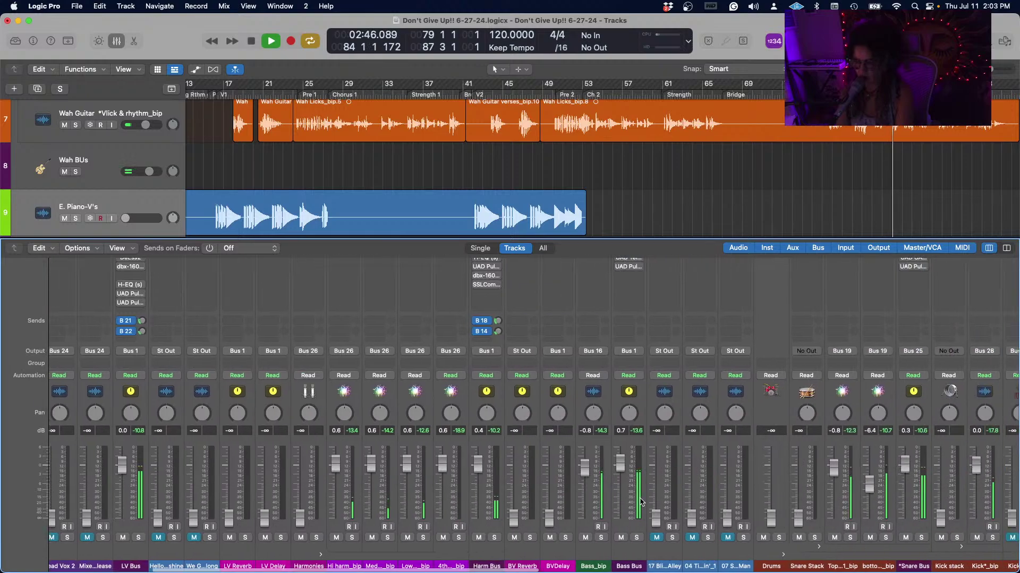
scroll(641, 502, right, 3)
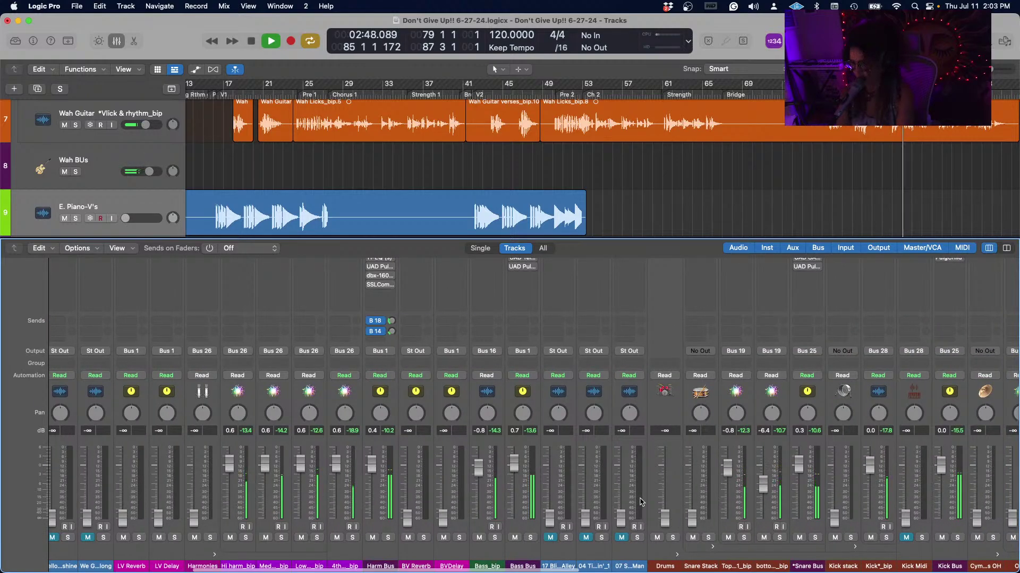
scroll(641, 502, right, 14)
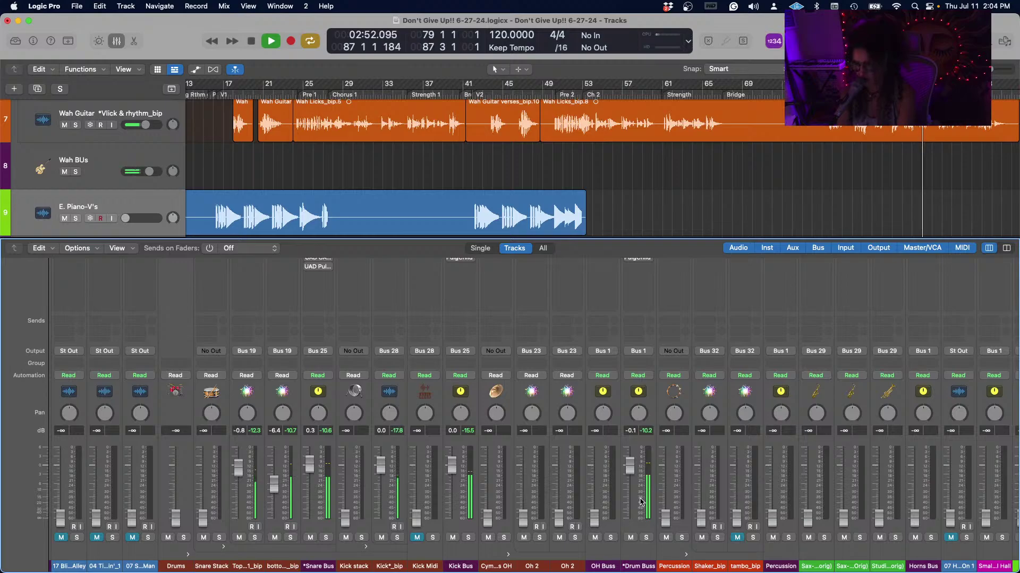
scroll(472, 500, left, 20)
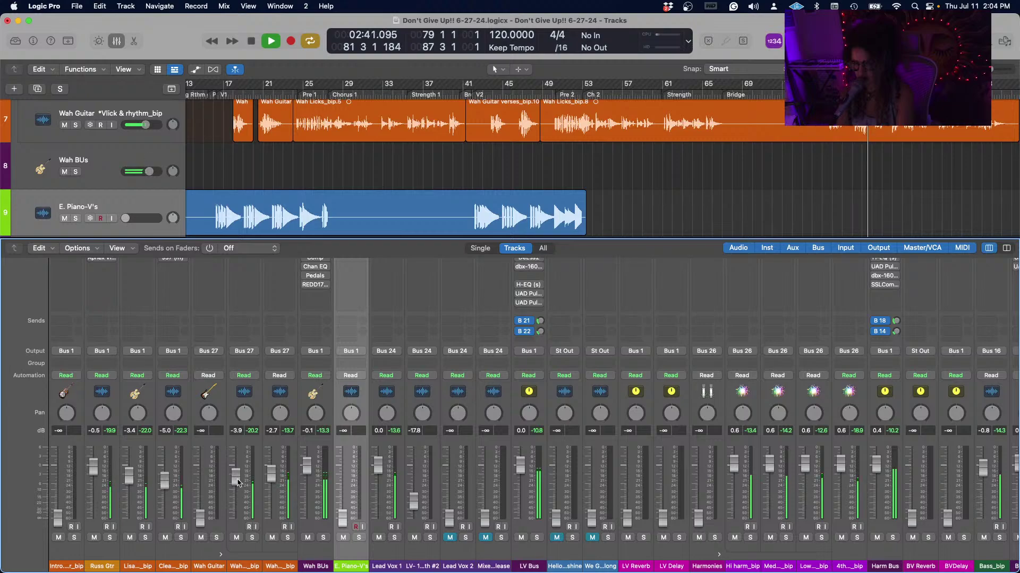
drag(237, 482, 239, 487)
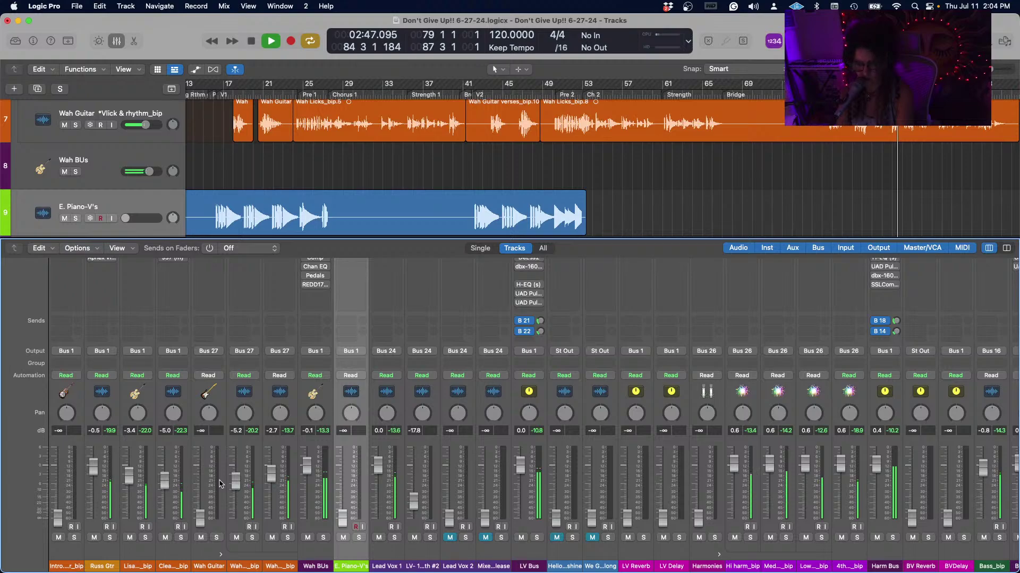
Audition the clean guitar channel and the guitar channel just before it in solo, and lower the latter to -5.6 dB.
click(182, 538)
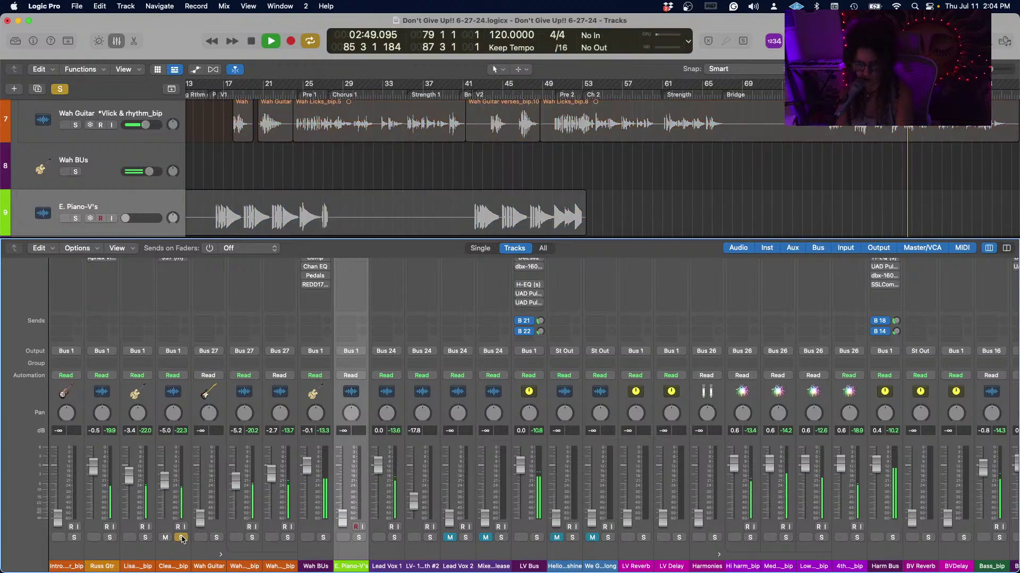
click(182, 539)
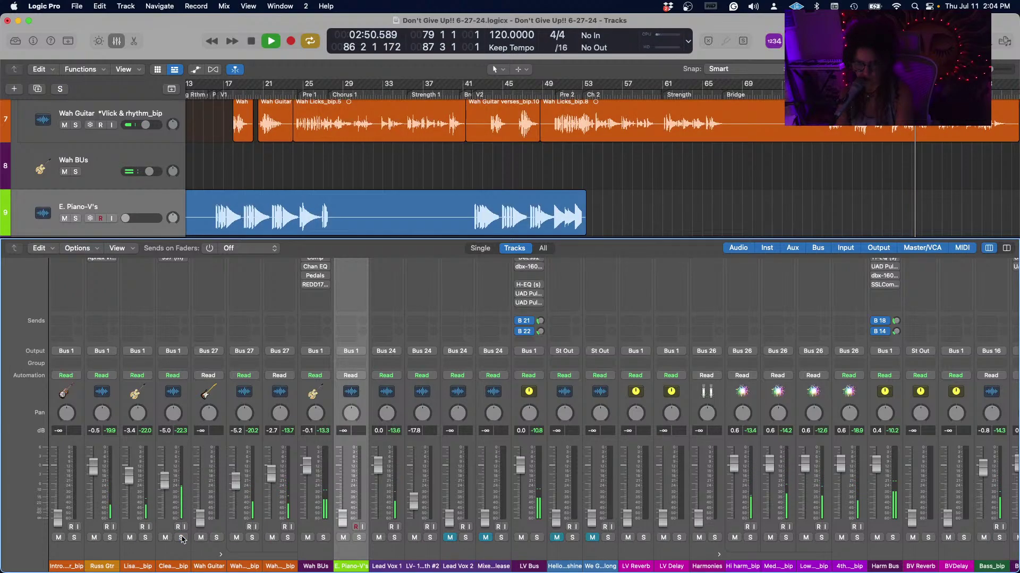
click(145, 538)
click(145, 538)
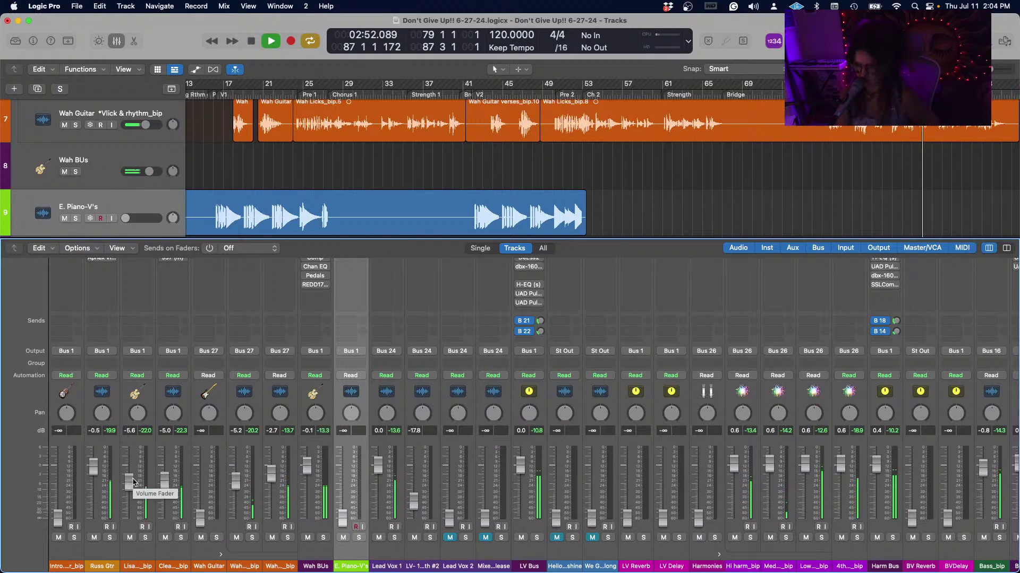
Bring the Percussion bus up from silence to 0.4 dB.
scroll(631, 494, right, 5)
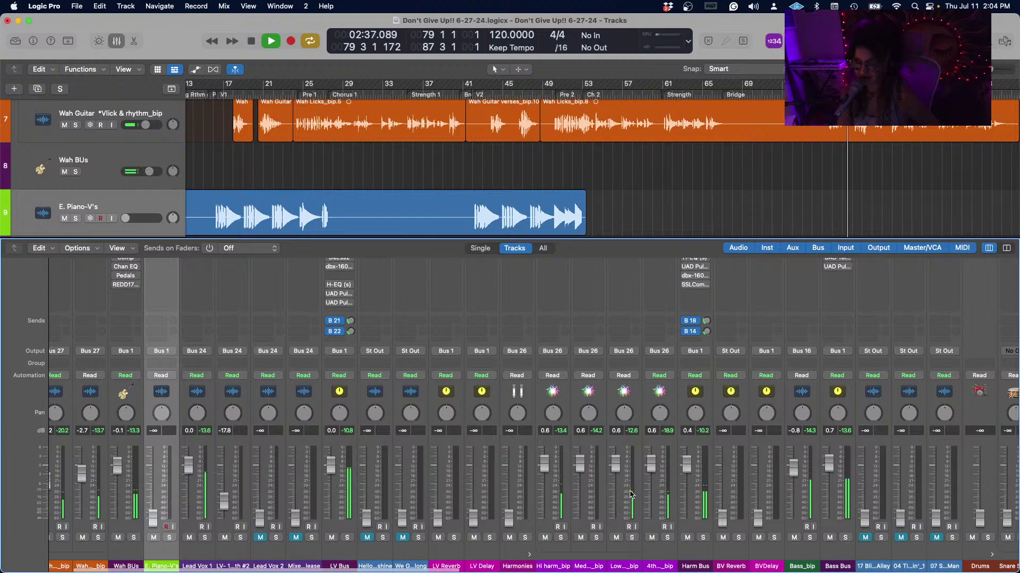
scroll(631, 494, right, 12)
scroll(631, 493, right, 1)
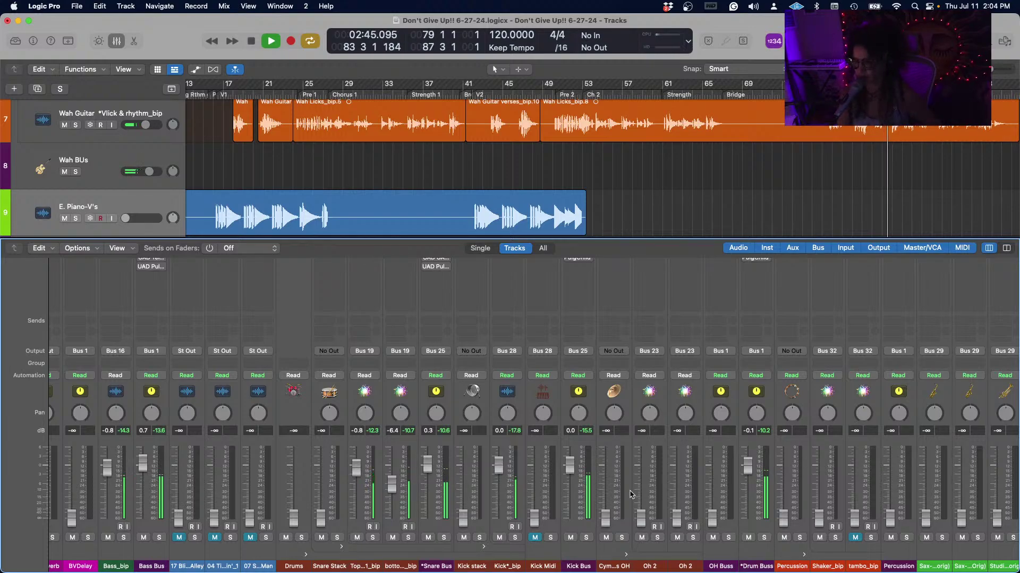
scroll(631, 494, right, 5)
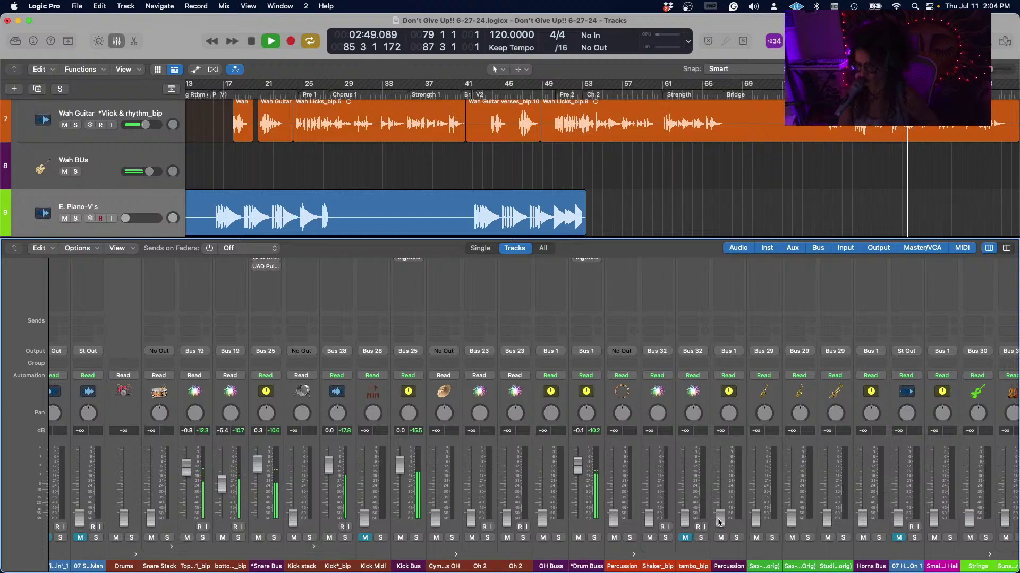
drag(718, 522, 720, 463)
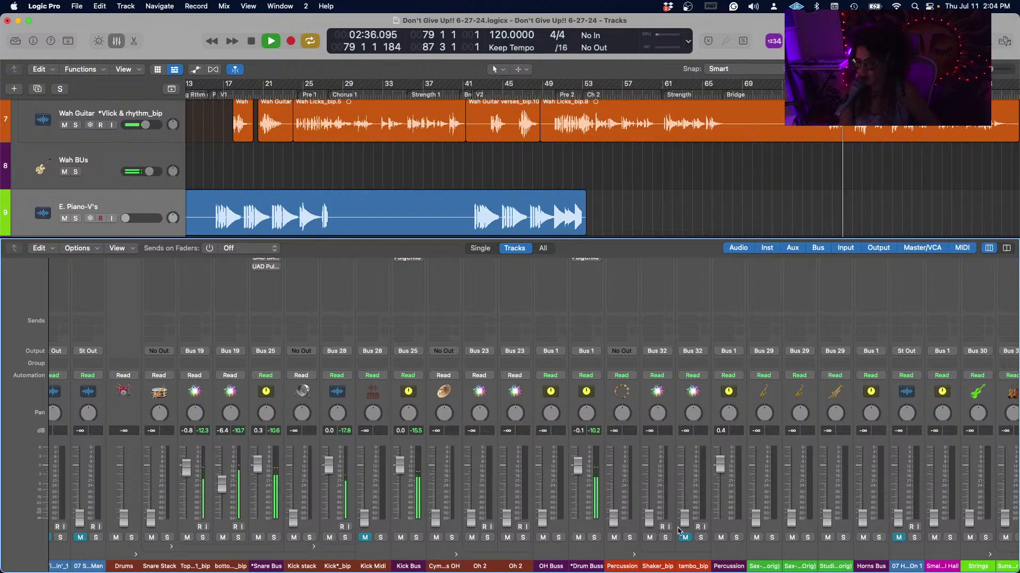
Unmute the tambo channel and settle its level at -4.2 dB against the mix.
click(685, 538)
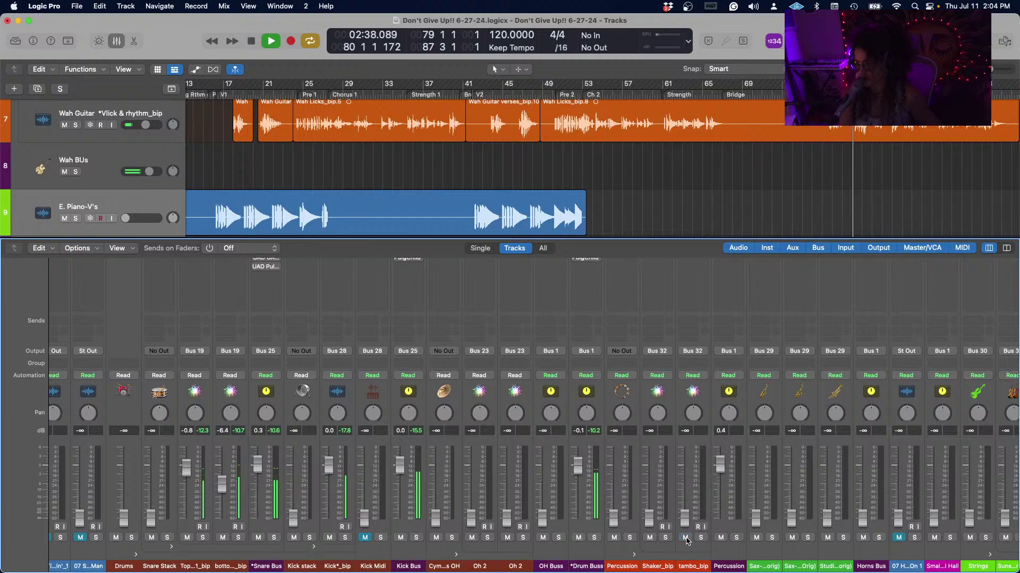
drag(685, 518, 684, 468)
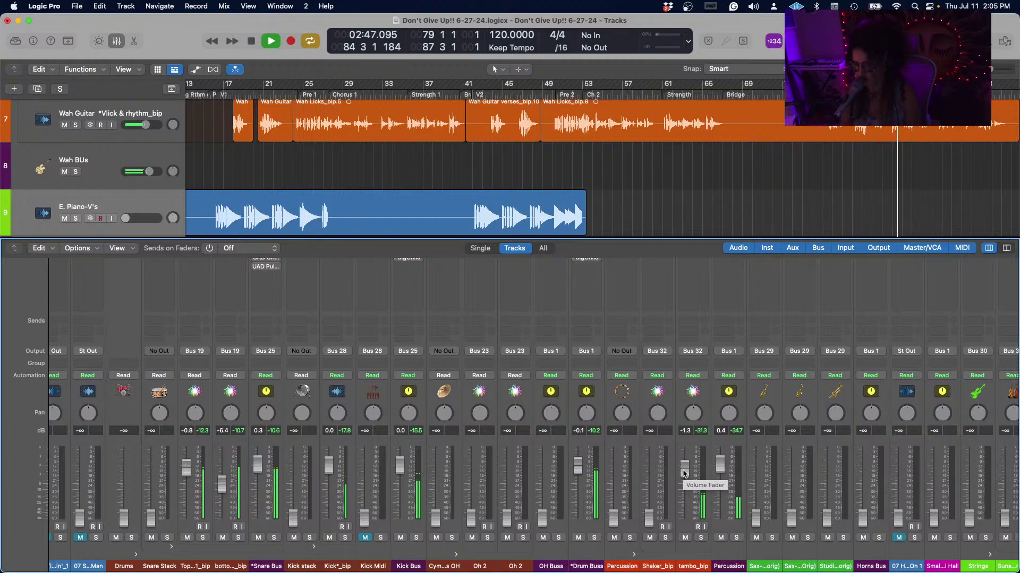
drag(684, 474, 686, 490)
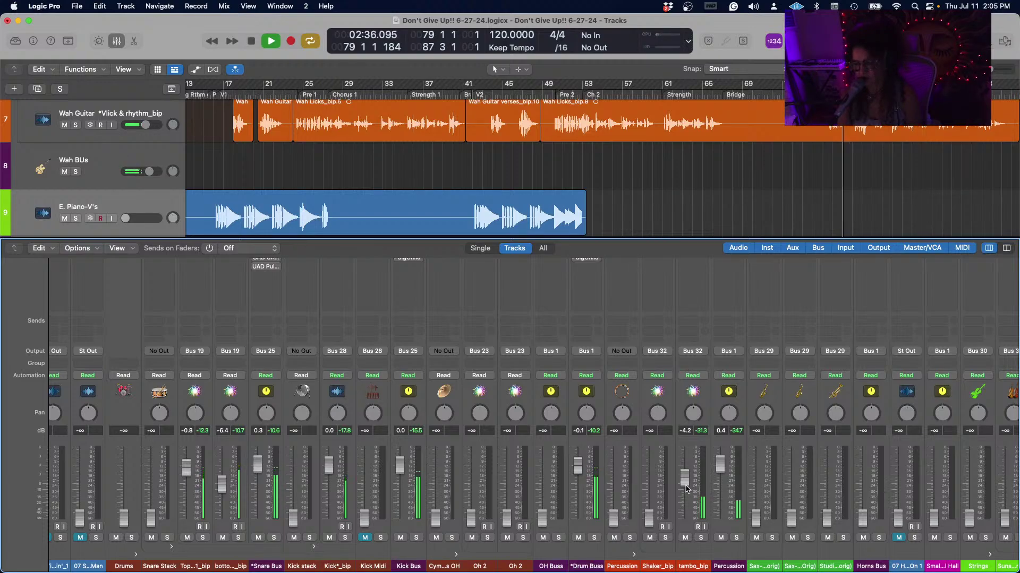
Bring the Shaker channel up to -20.0 dB and stop playback.
mouse_move(655, 517)
mouse_down()
mouse_move(655, 486)
mouse_move(656, 503)
mouse_up()
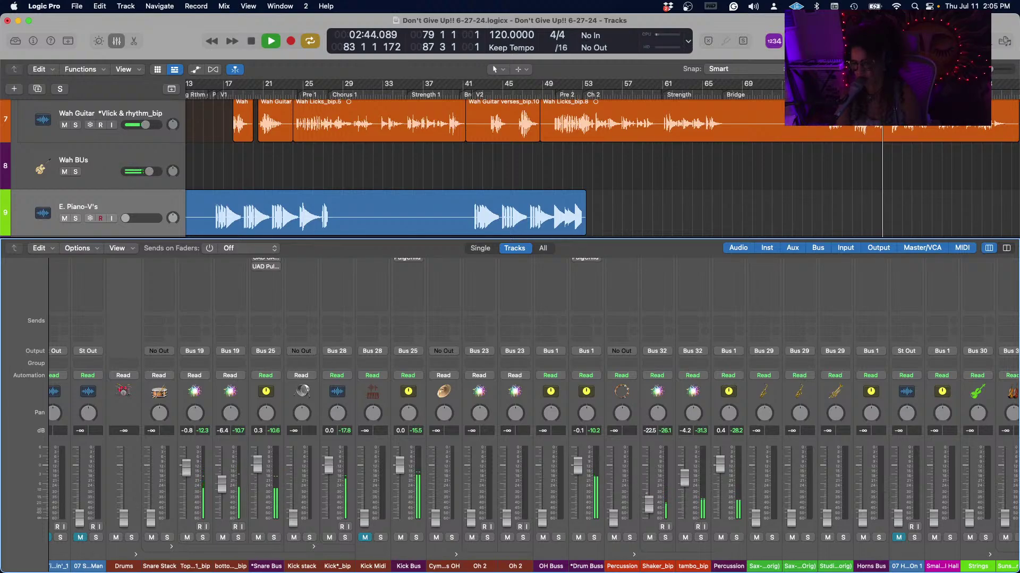
drag(649, 502, 648, 499)
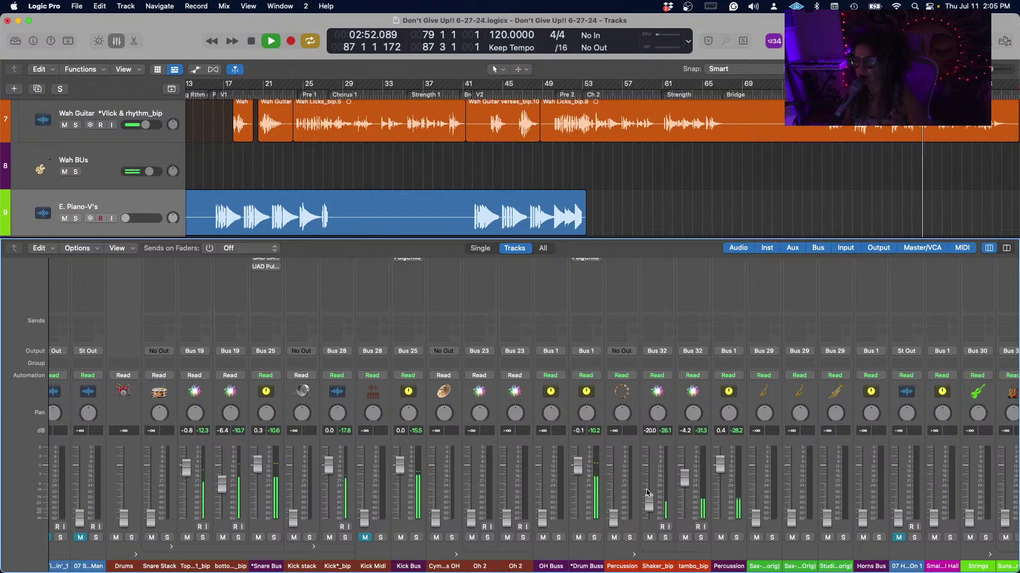
key(space)
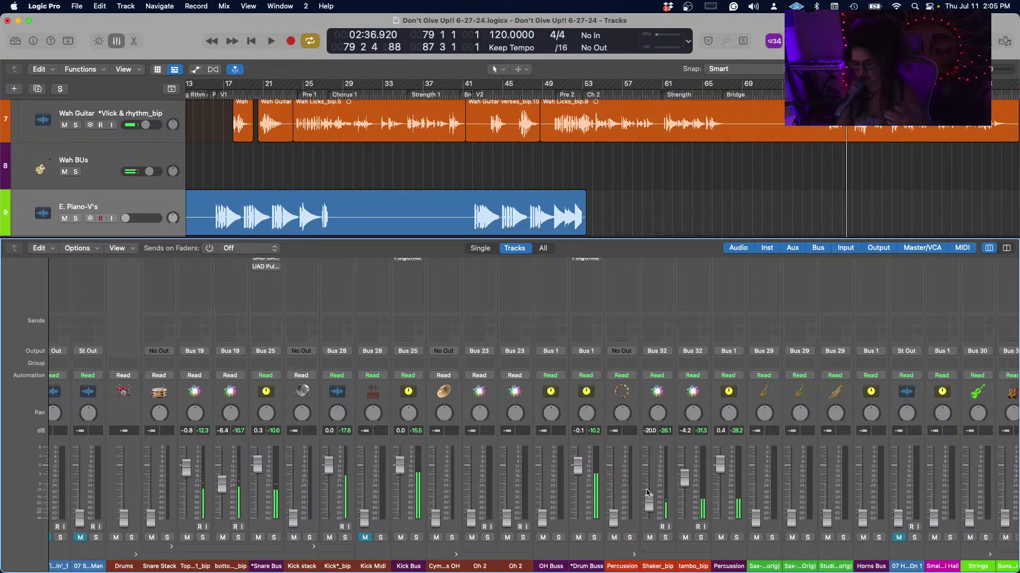
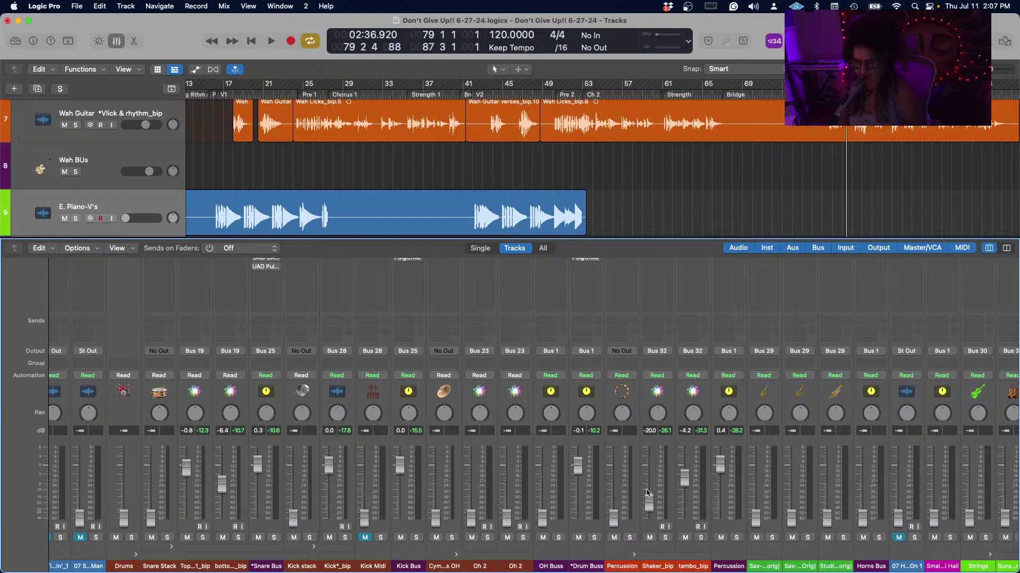
Resume playback and lower the Wah chords channel further to -6.2 dB.
key(space)
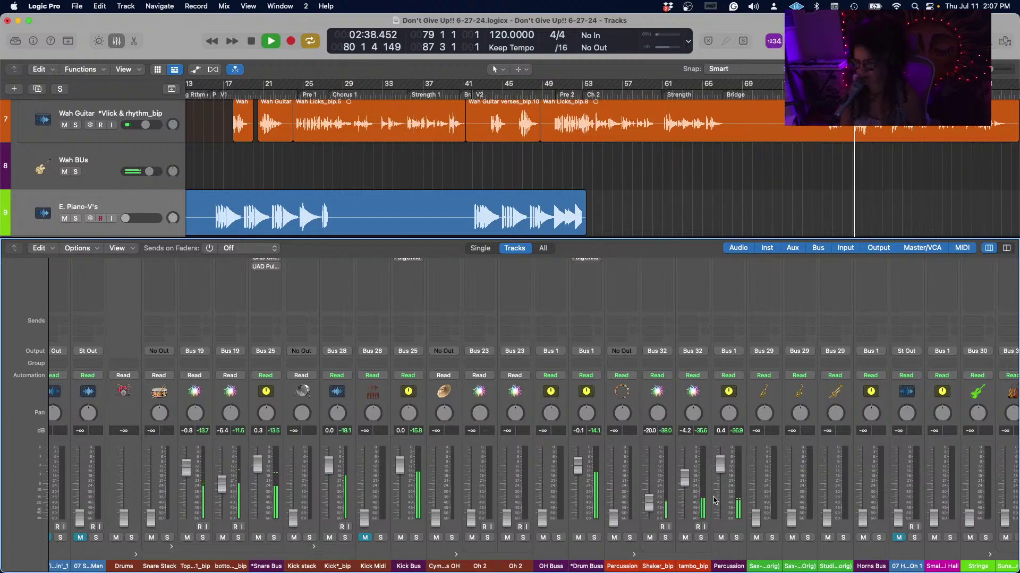
scroll(714, 499, right, 5)
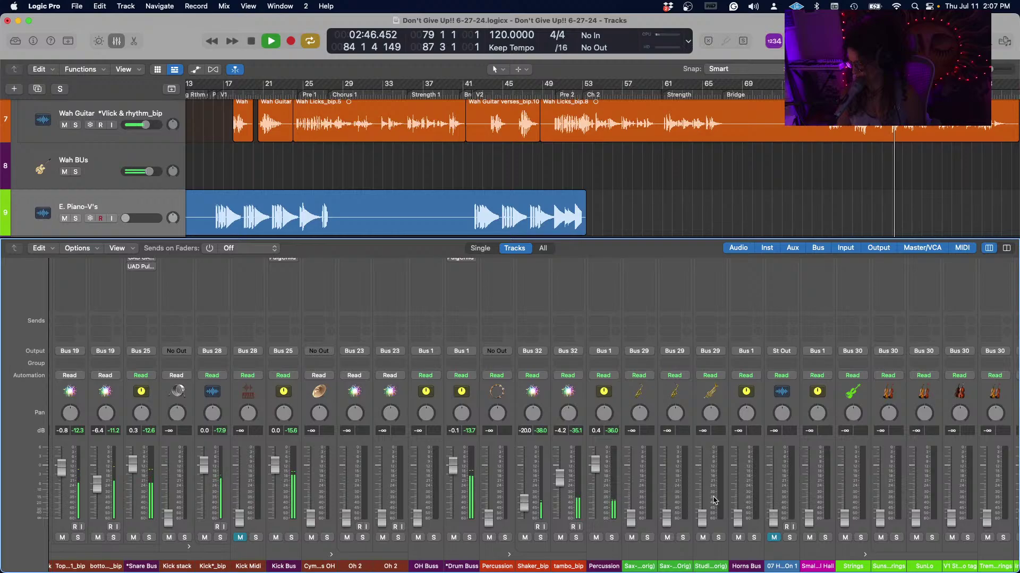
scroll(714, 500, left, 15)
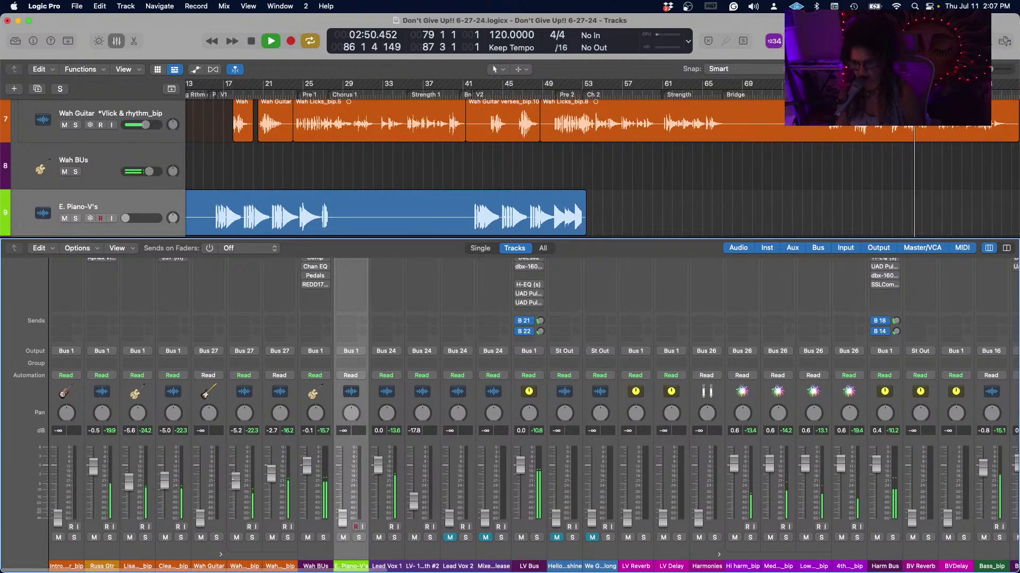
drag(233, 482, 234, 486)
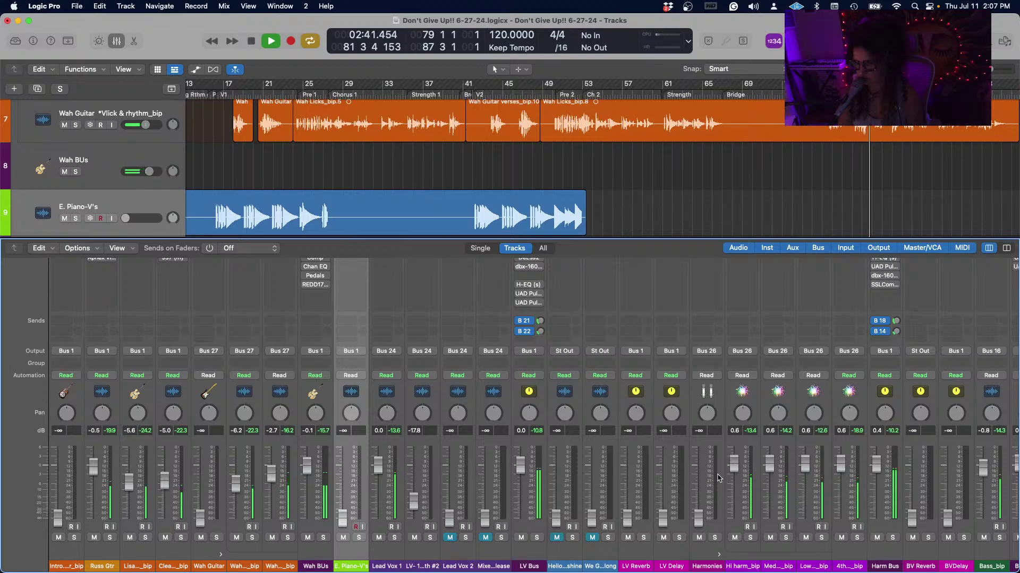
Look over the percussion, horn and strings channels while the loop plays, and stop playback.
scroll(717, 478, right, 10)
scroll(715, 478, right, 15)
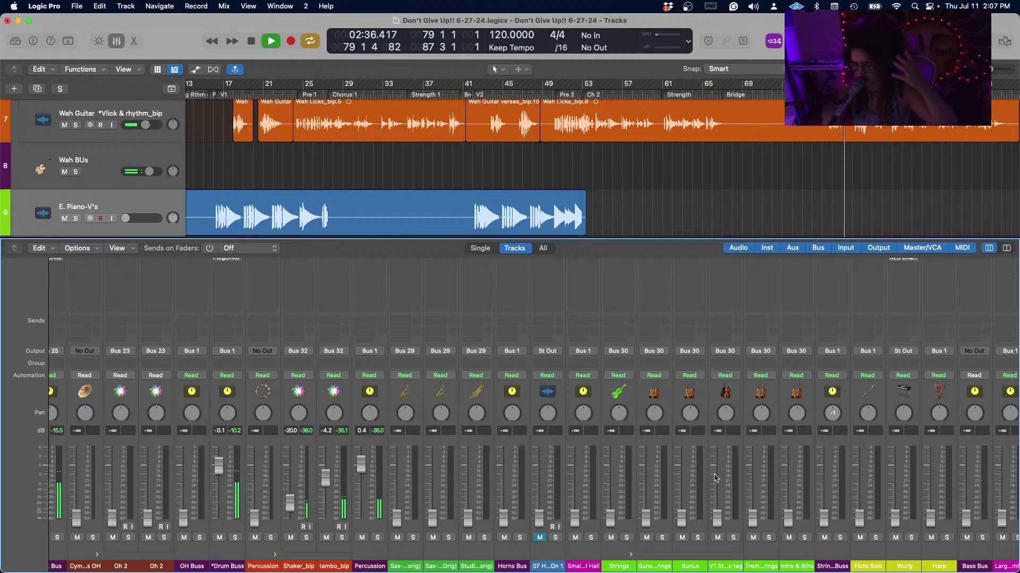
key(space)
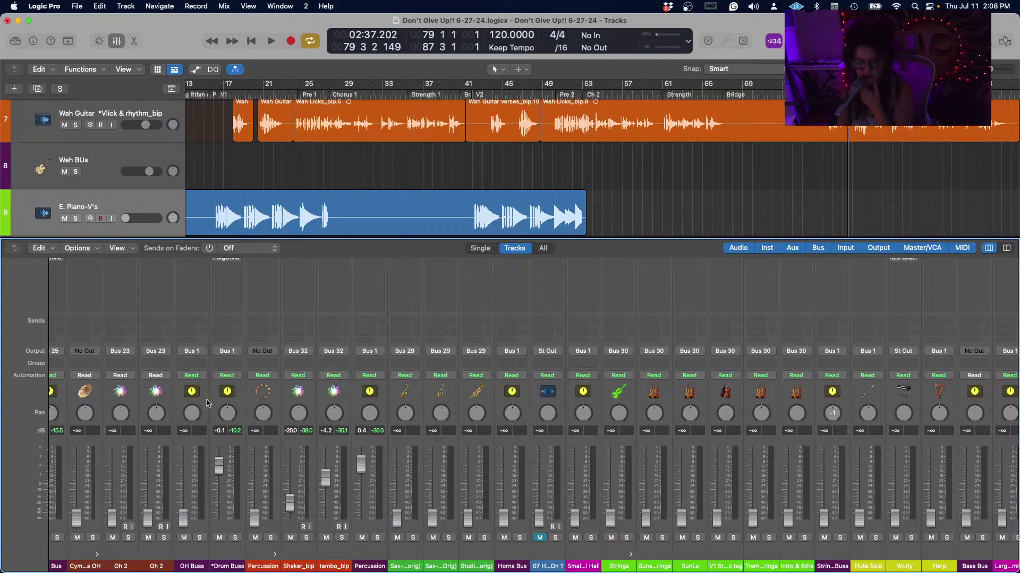
Check the OH Buss channel's inserts and route its output to Stereo Output.
scroll(194, 417, up, 10)
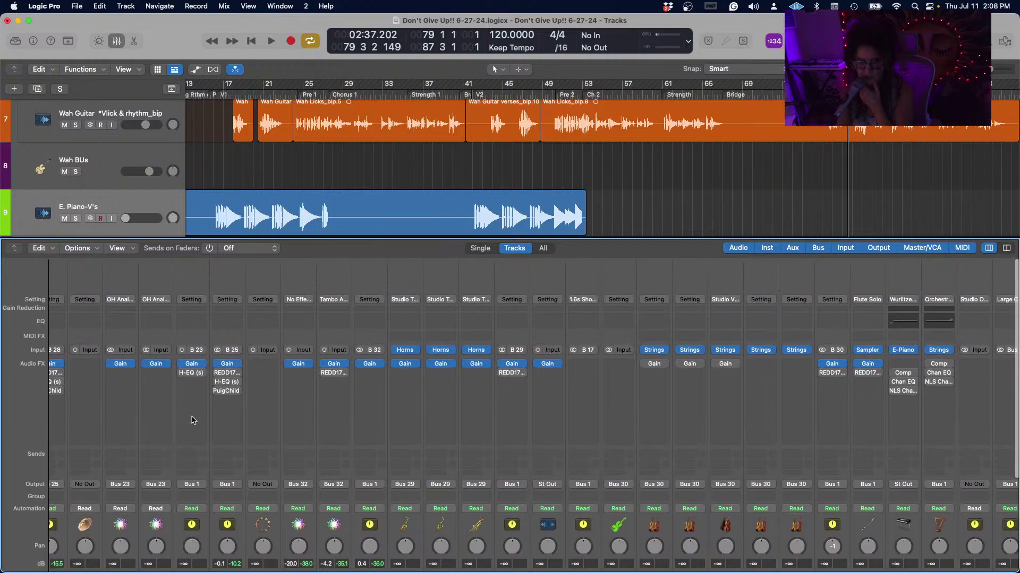
scroll(193, 418, down, 10)
scroll(192, 420, up, 1)
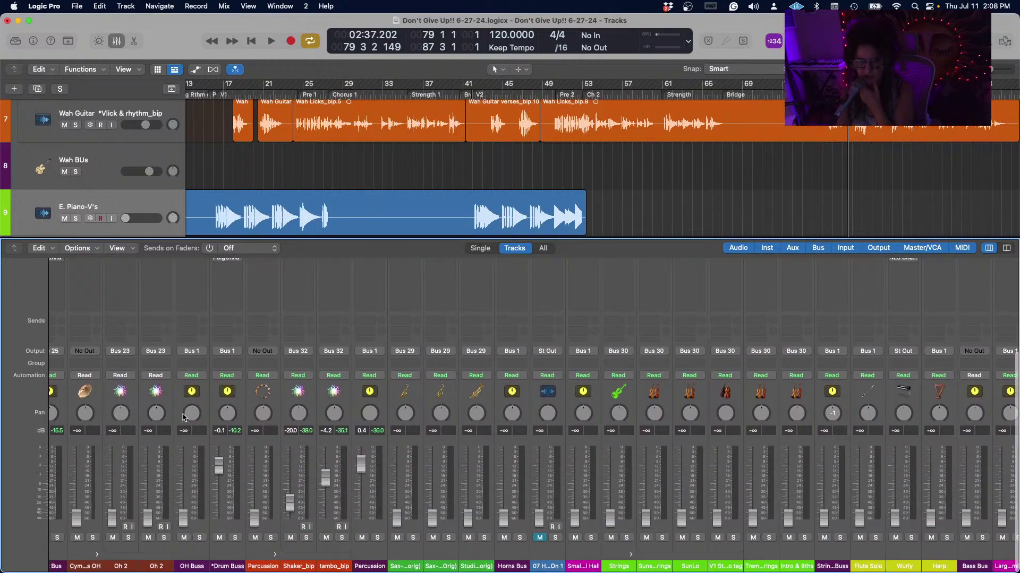
click(198, 354)
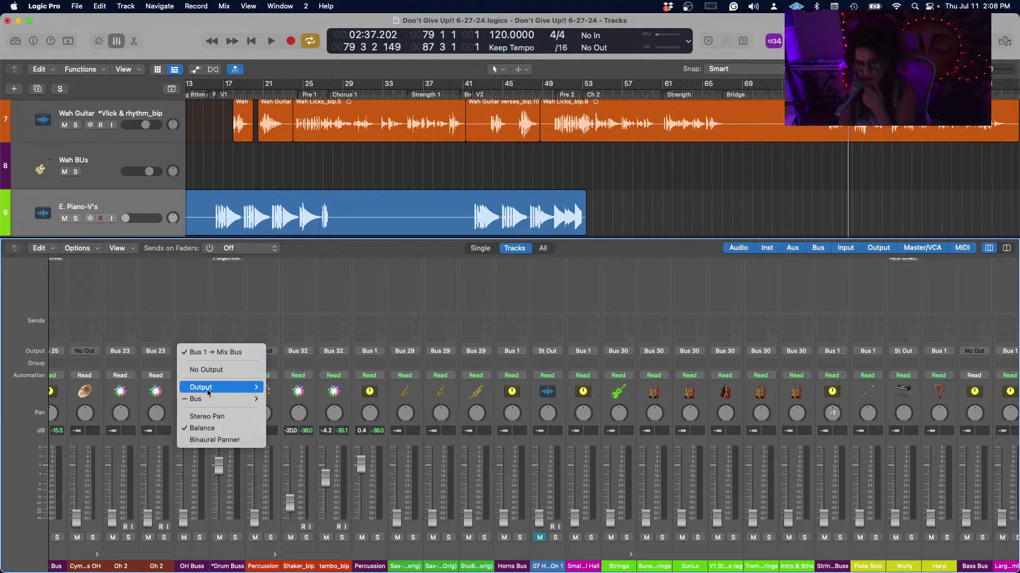
mouse_move(209, 406)
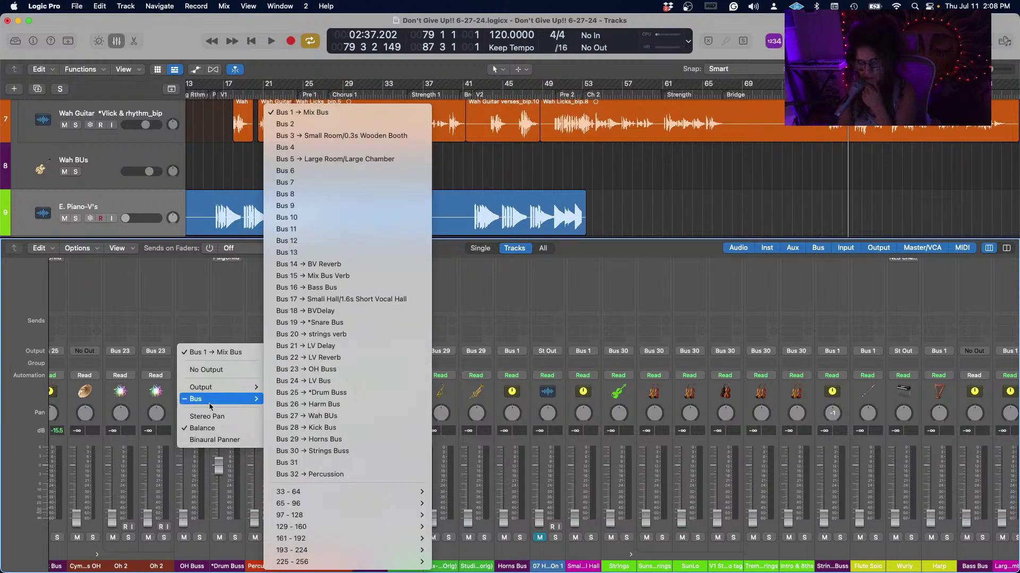
mouse_move(226, 389)
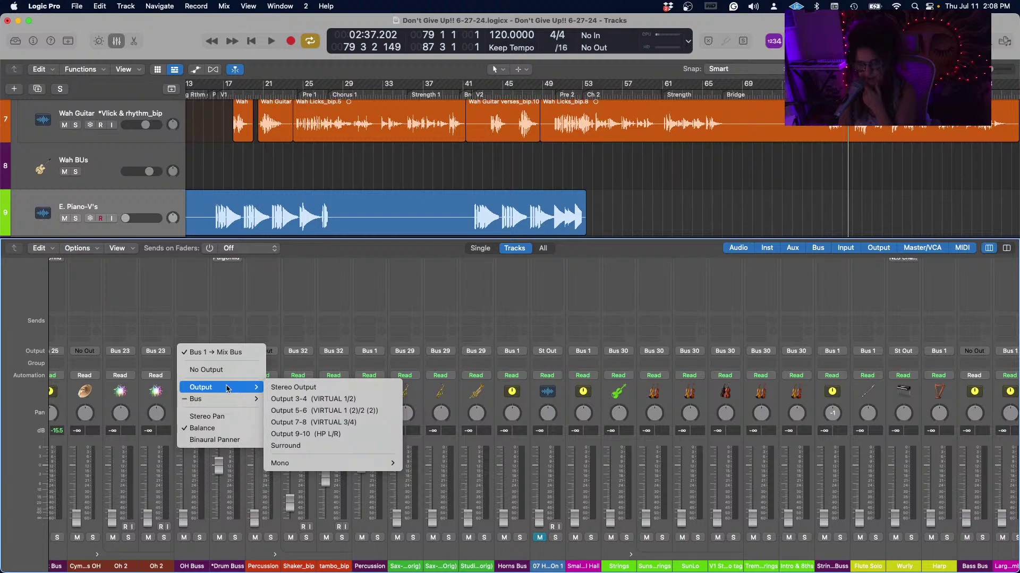
click(302, 388)
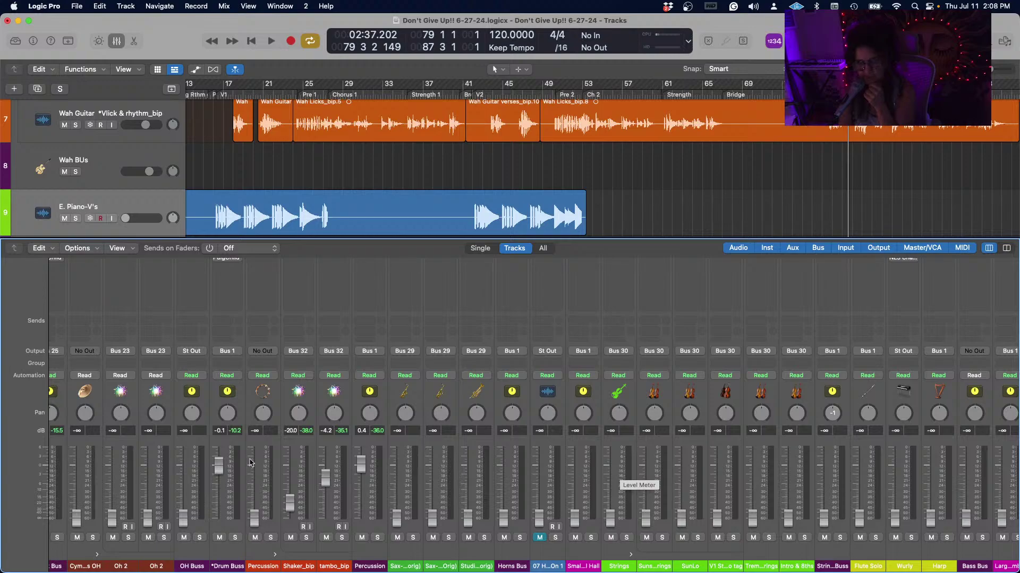
Route the OH Buss output back to Bus 1, the Mix Bus.
click(195, 352)
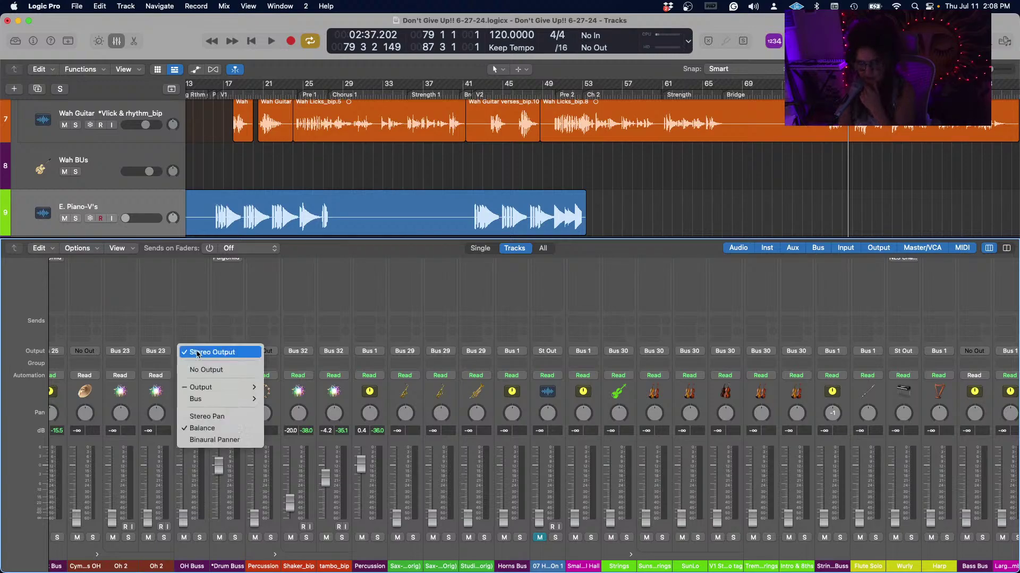
mouse_move(209, 400)
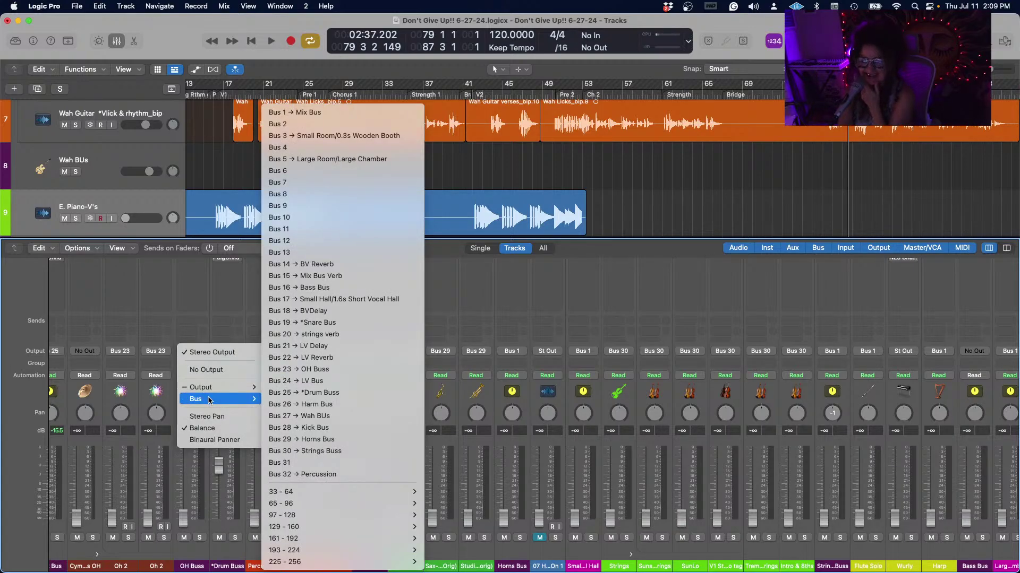
click(295, 112)
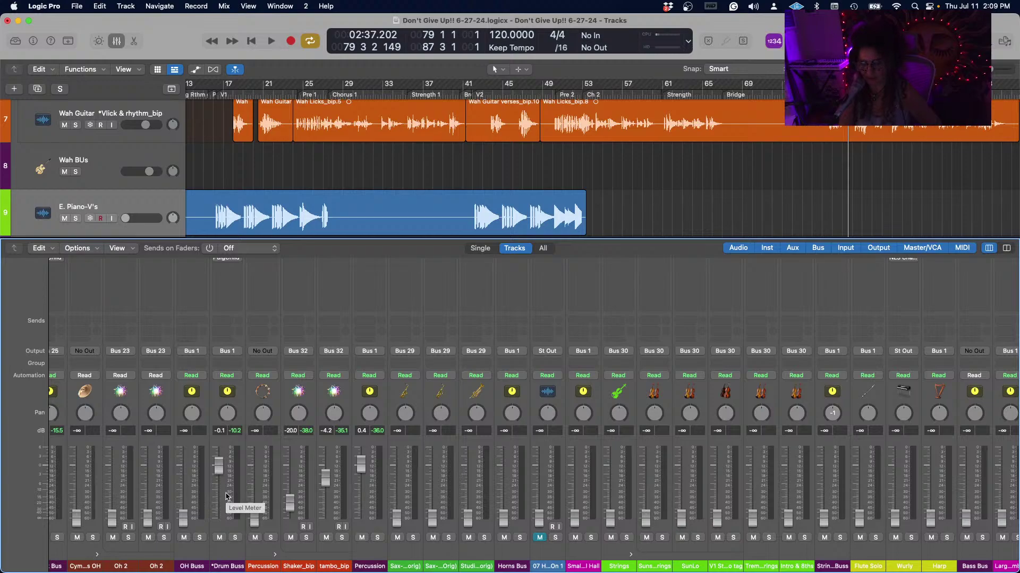
Raise the faders of the three reference tracks 17 Blind Alley, 04 Time For Livin' and 07 Son of a Preacher Man together to -1.3 dB.
key(space)
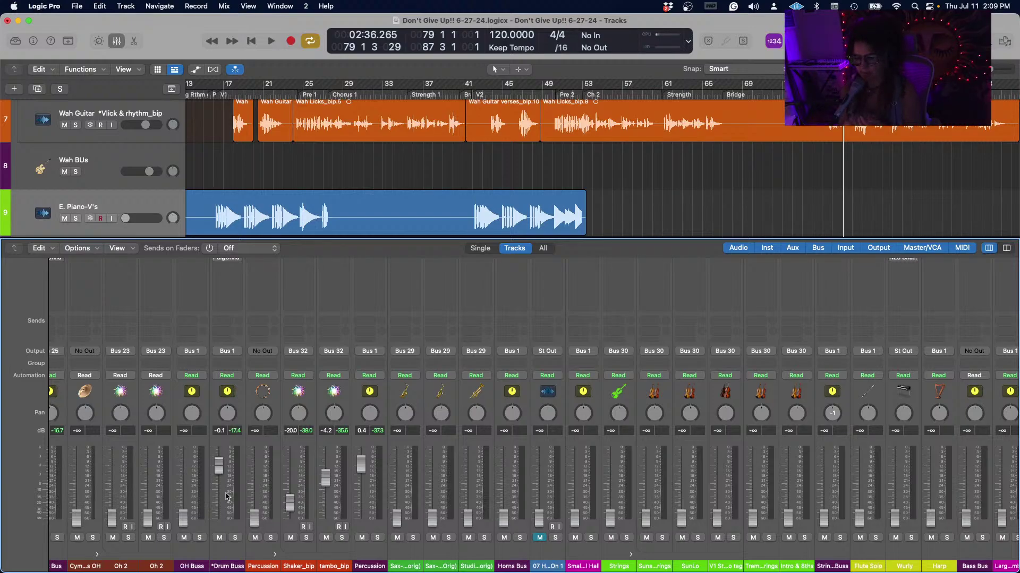
scroll(348, 506, left, 15)
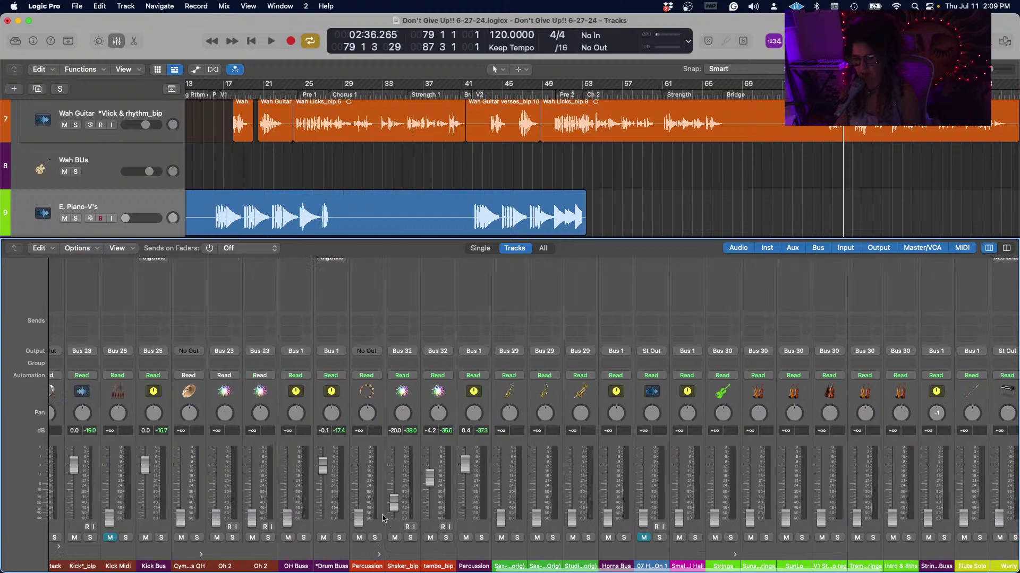
scroll(382, 518, right, 5)
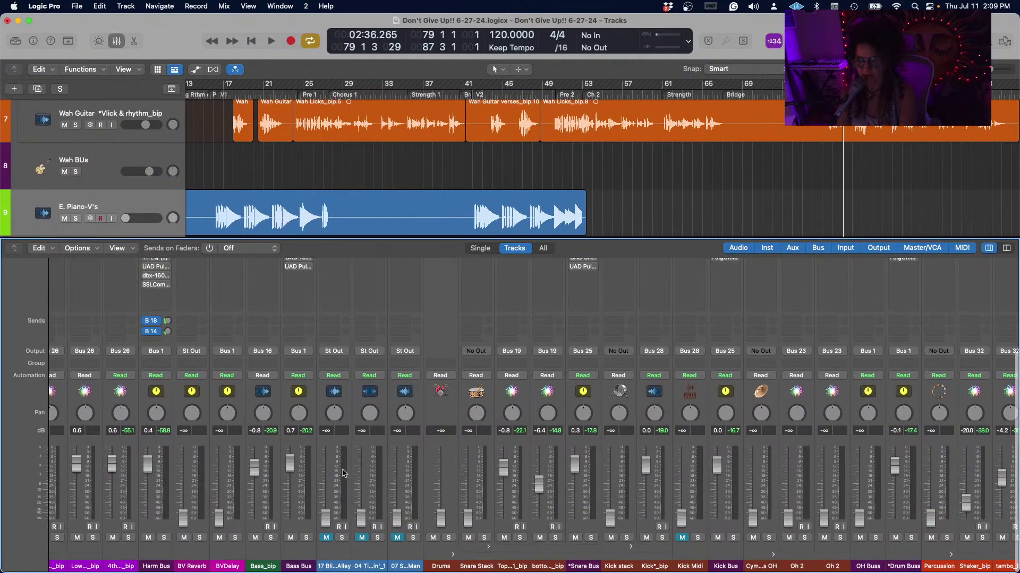
click(339, 472)
shift+click(407, 471)
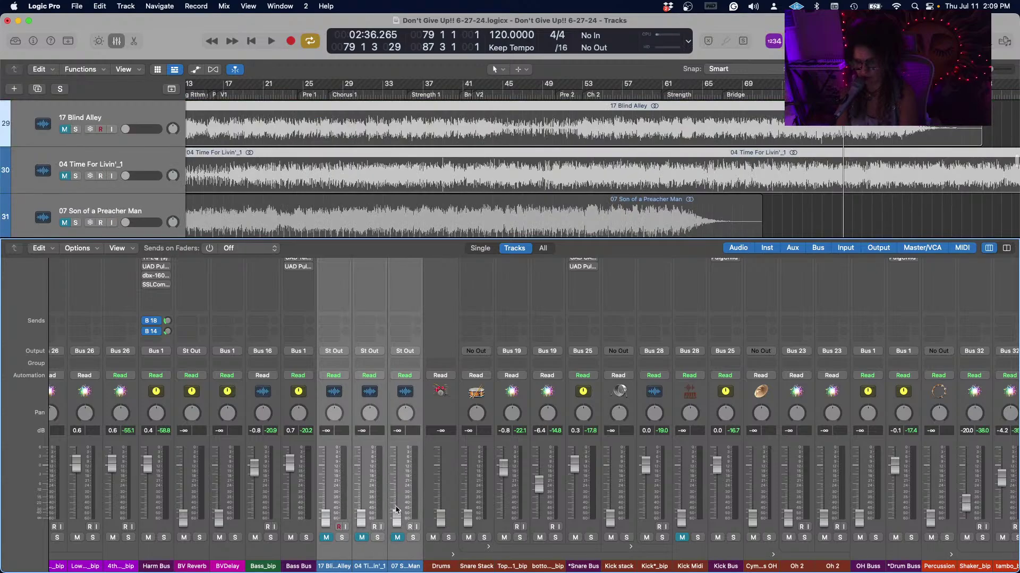
drag(325, 516, 325, 468)
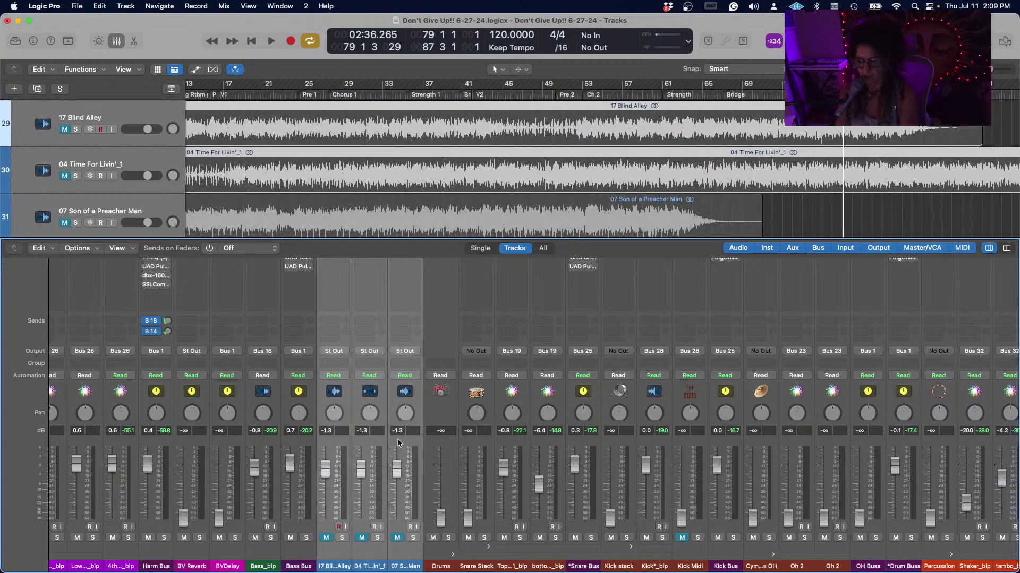
click(404, 449)
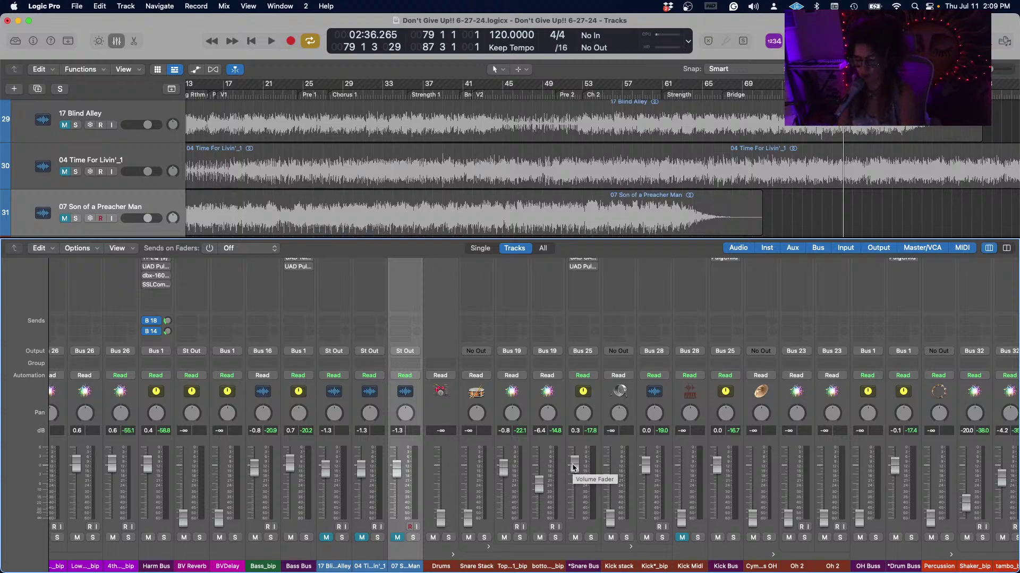
Solo the 17 Blind Alley reference track, play a short passage of it, stop playback and unsolo it.
click(342, 539)
key(space)
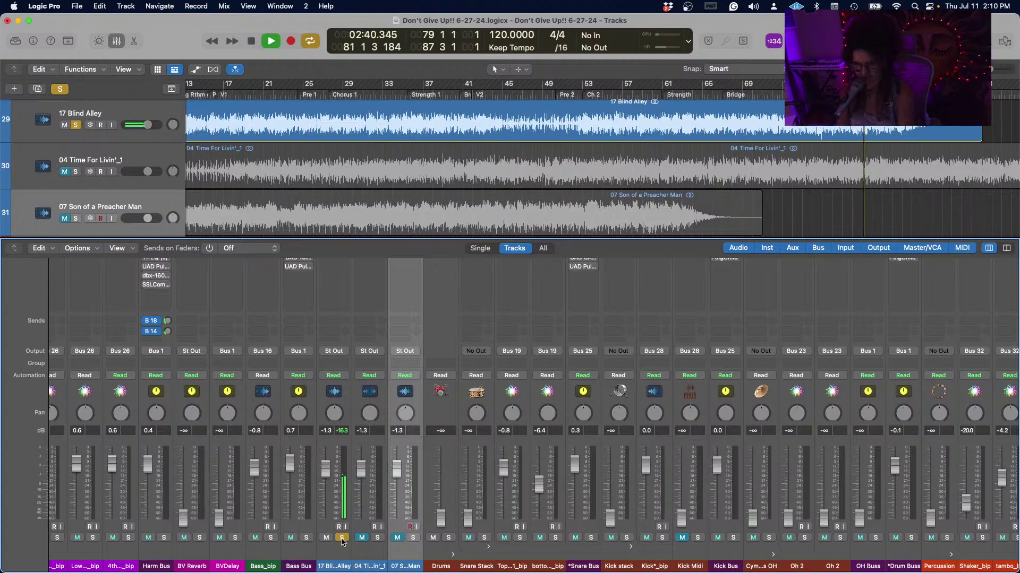
key(space)
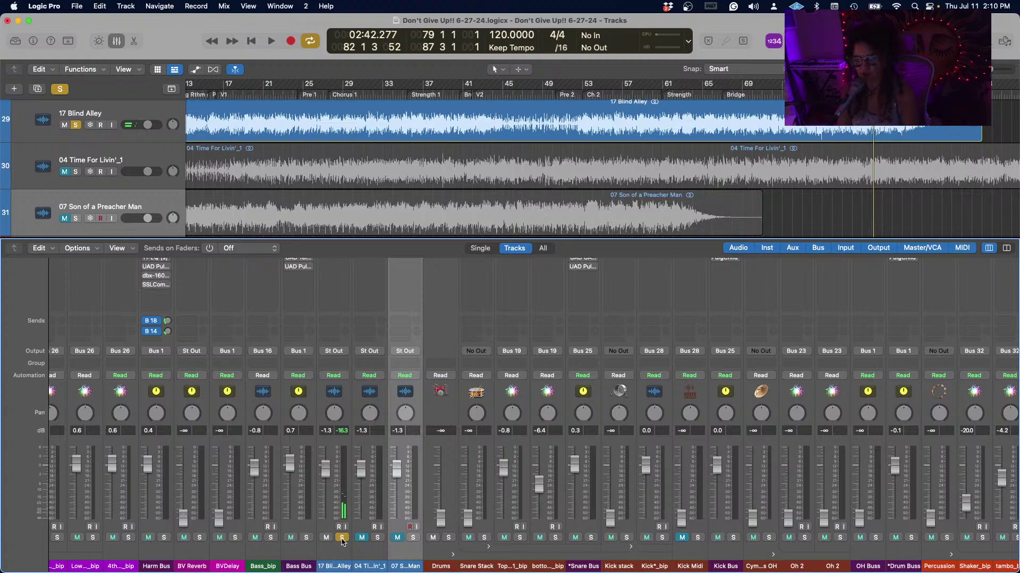
click(342, 537)
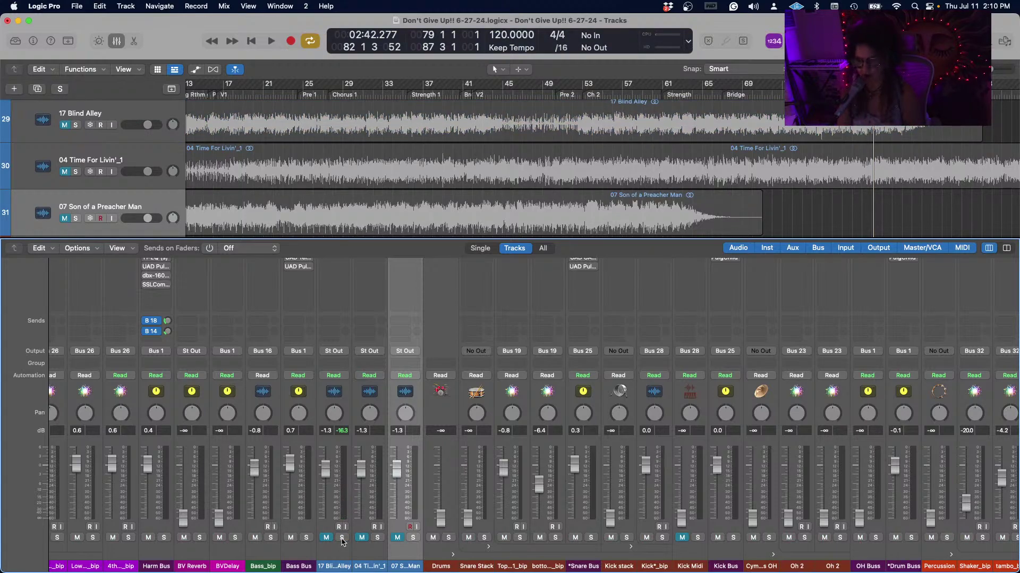
Audition the 04 Time For Livin' reference track in solo, stop playback and turn its solo off.
click(377, 537)
key(space)
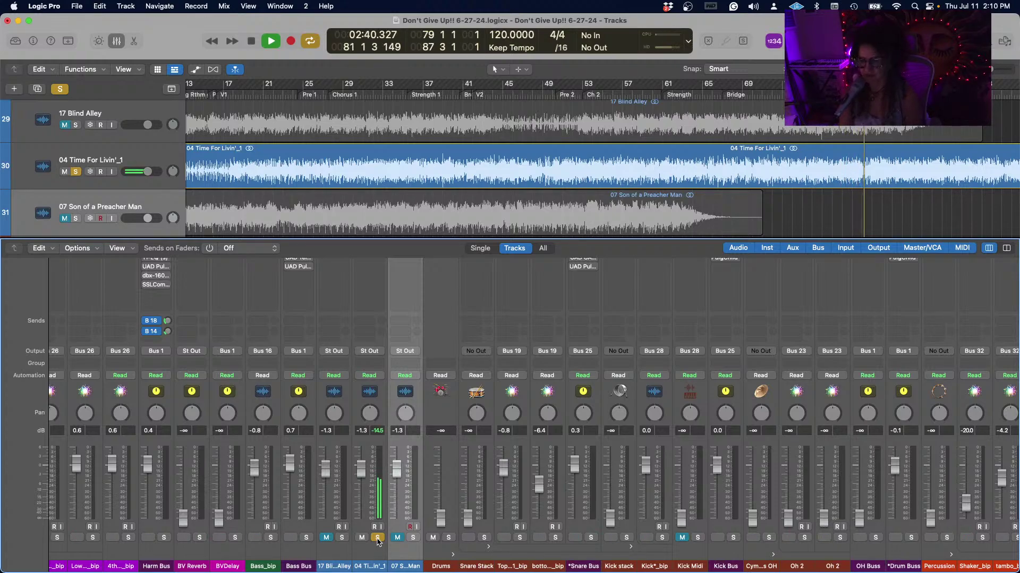
key(space)
click(377, 538)
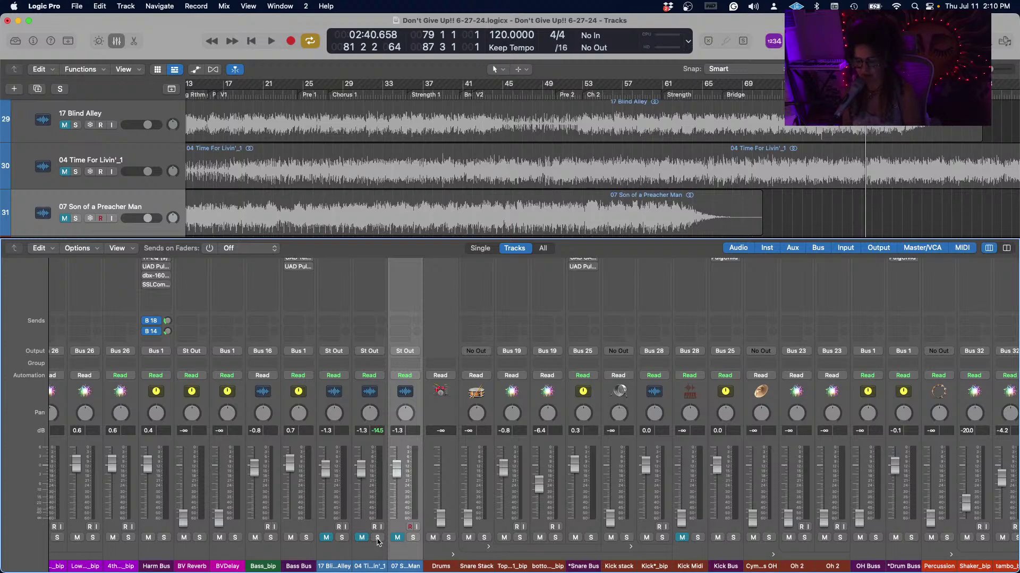
Listen to the 07 Son of a Preacher Man reference track in solo, stop playback and unsolo it.
click(414, 538)
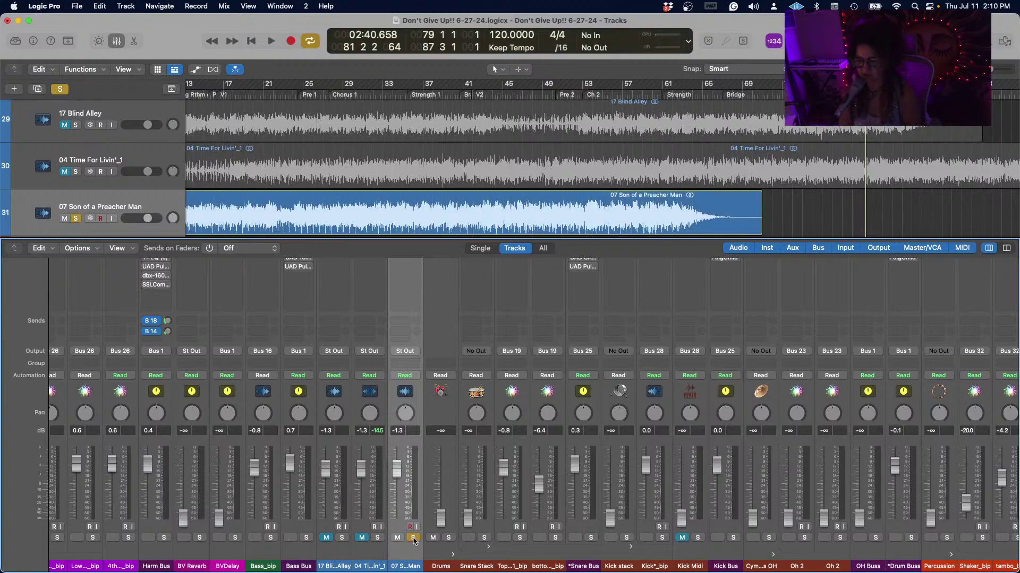
key(space)
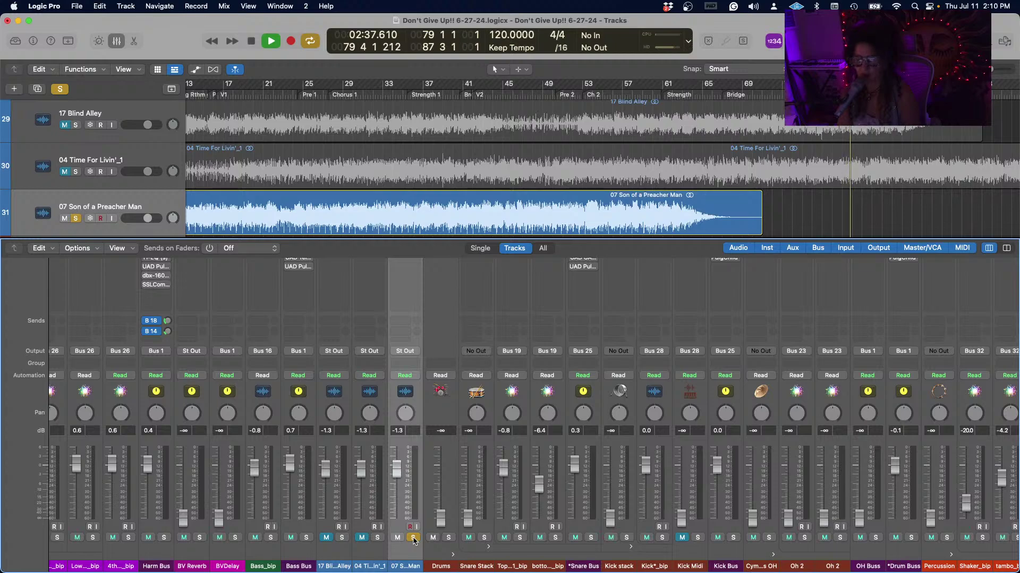
key(space)
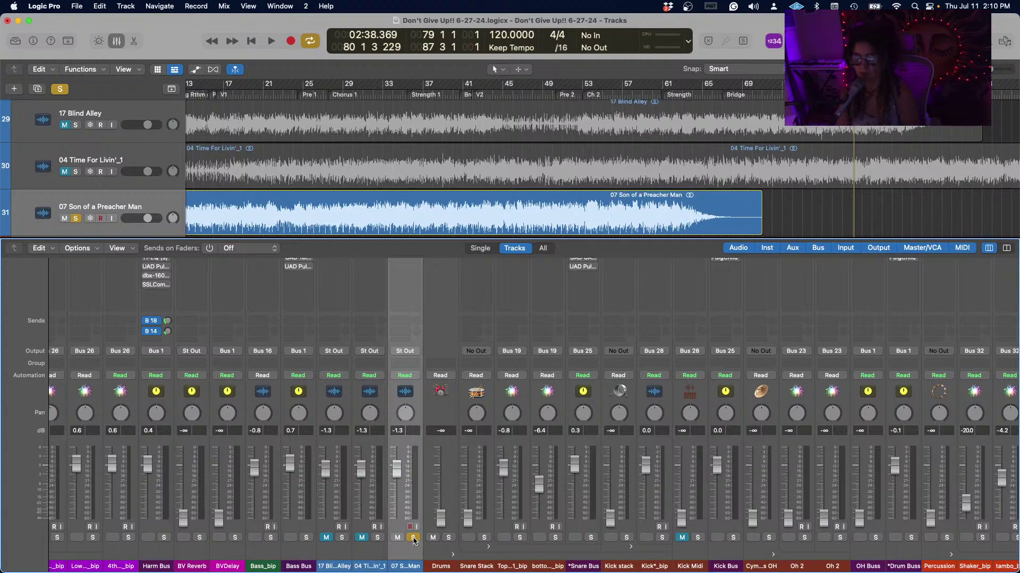
click(414, 539)
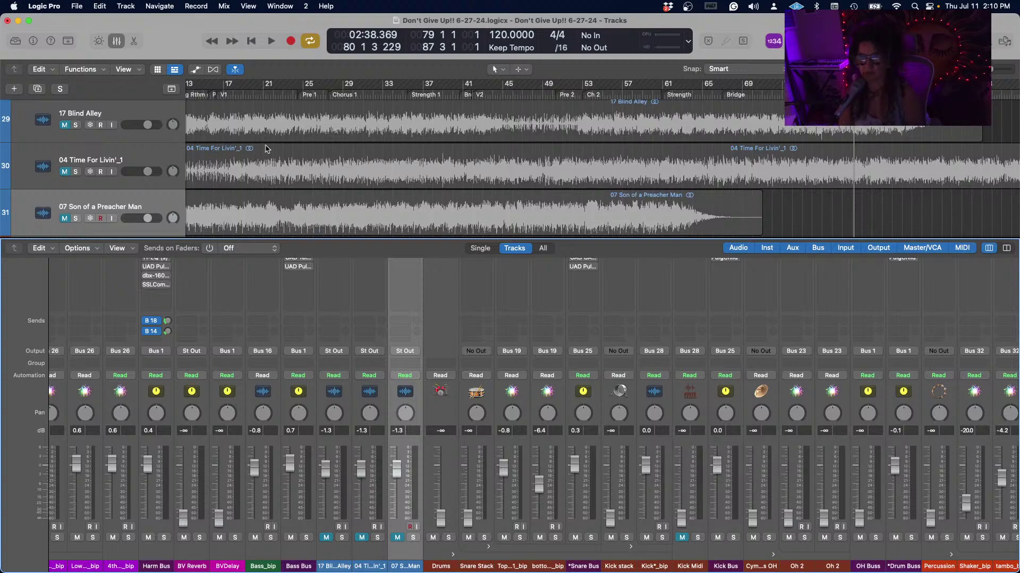
Hide the mixer to examine the drum, percussion, horn and string tracks, place the playhead at bar 26 and show the mixer again.
click(115, 42)
scroll(489, 426, down, 15)
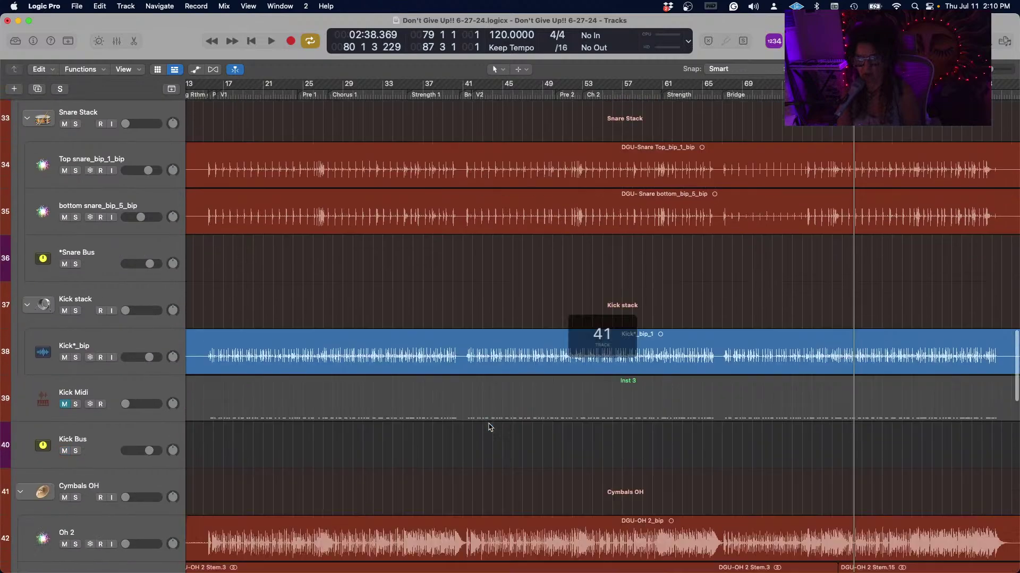
scroll(489, 427, down, 10)
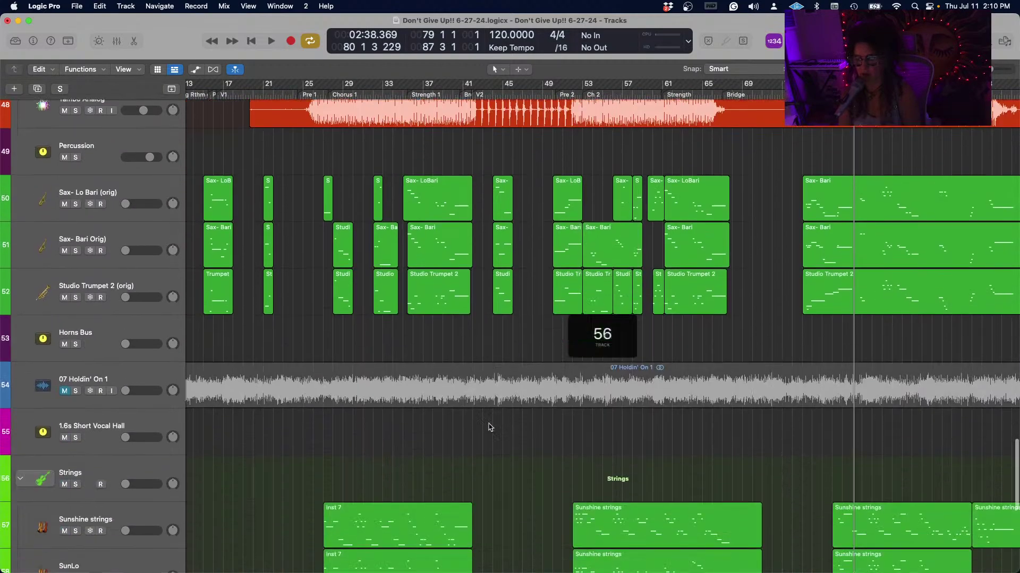
scroll(489, 426, up, 4)
scroll(489, 426, down, 3)
scroll(489, 426, up, 5)
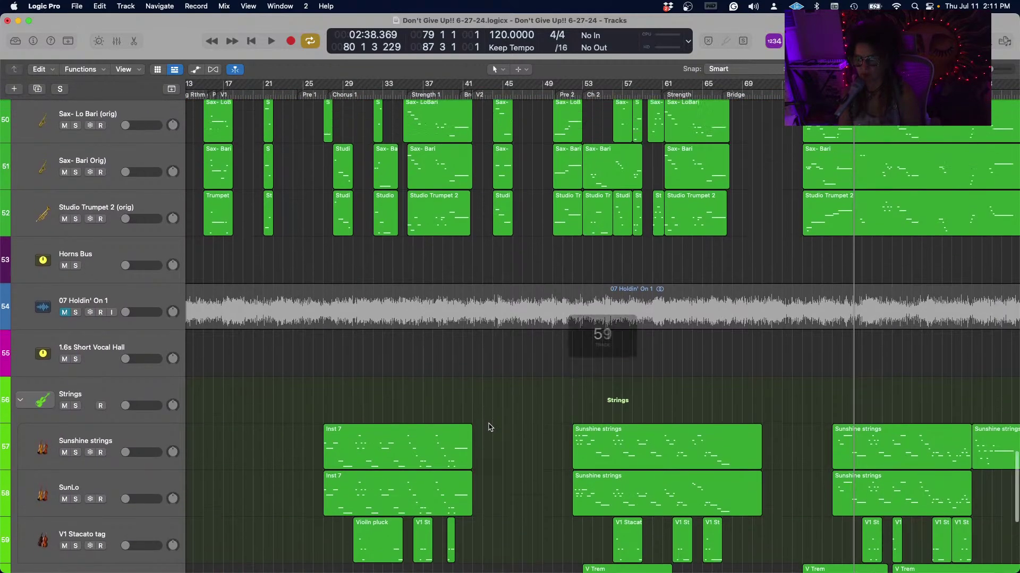
scroll(489, 426, up, 3)
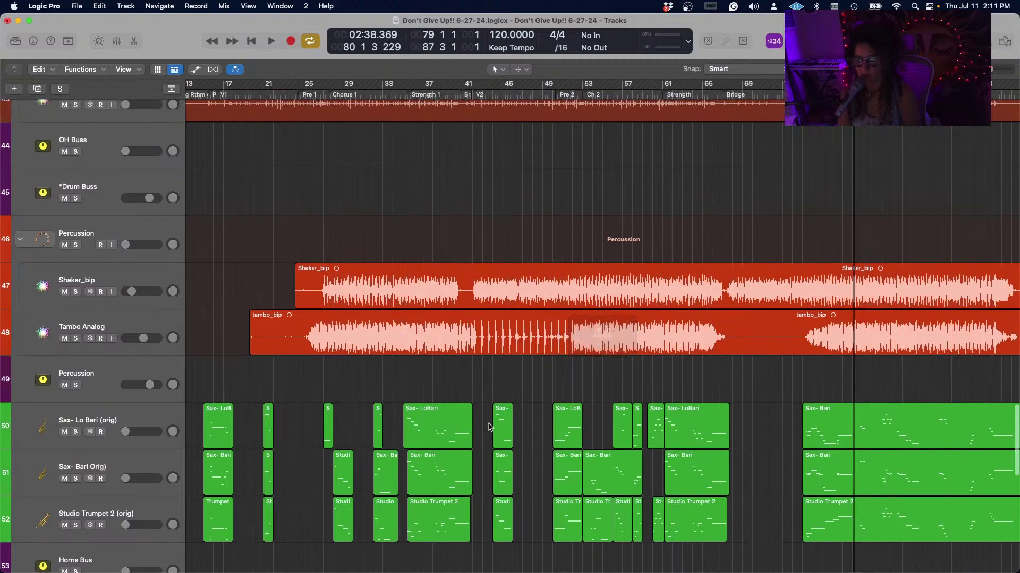
click(311, 97)
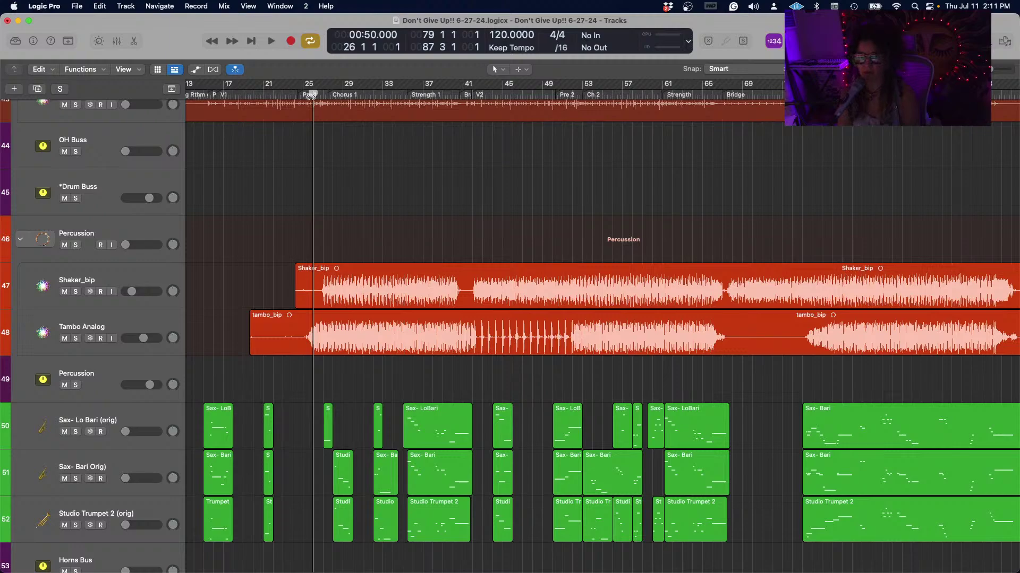
click(116, 41)
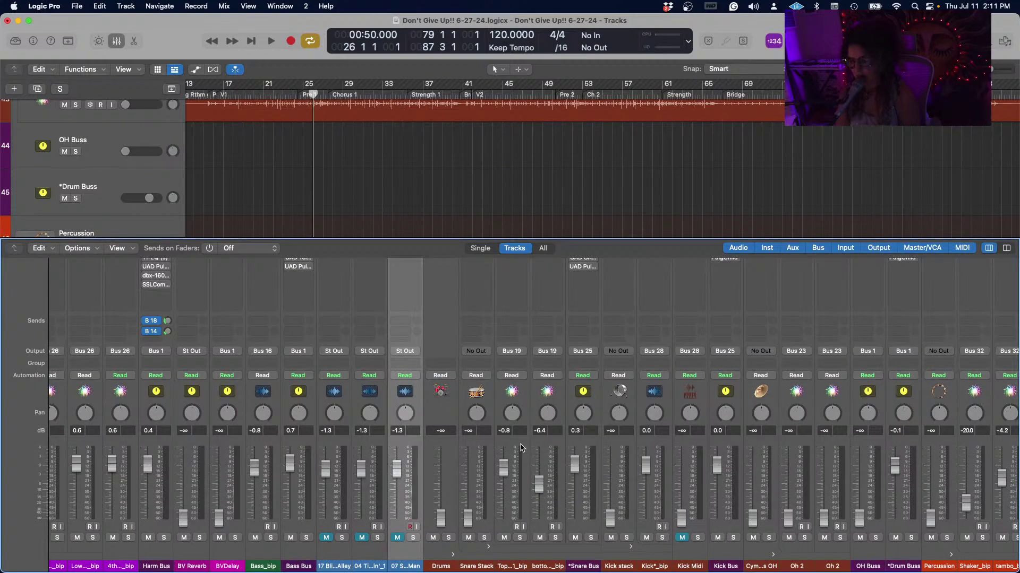
Raise the faders of the Hello Sunshine and We Get Along reference tracks together to 0.2 dB.
scroll(520, 447, left, 15)
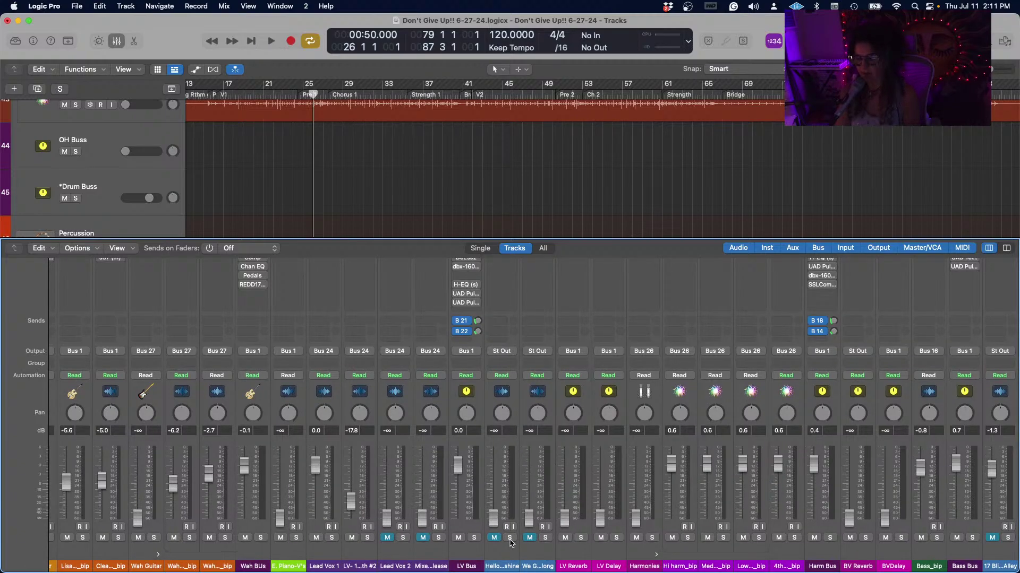
click(500, 476)
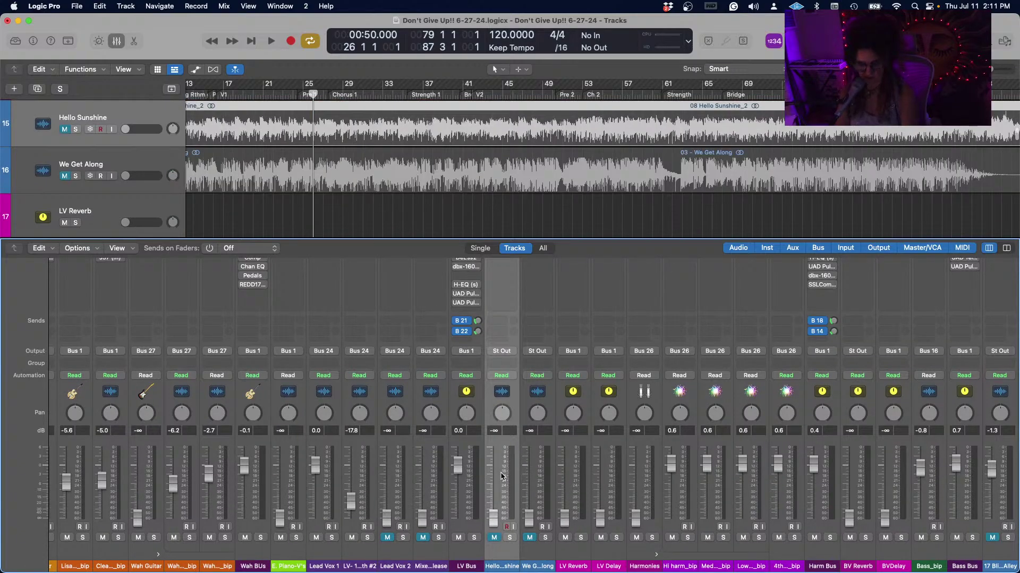
shift+click(538, 473)
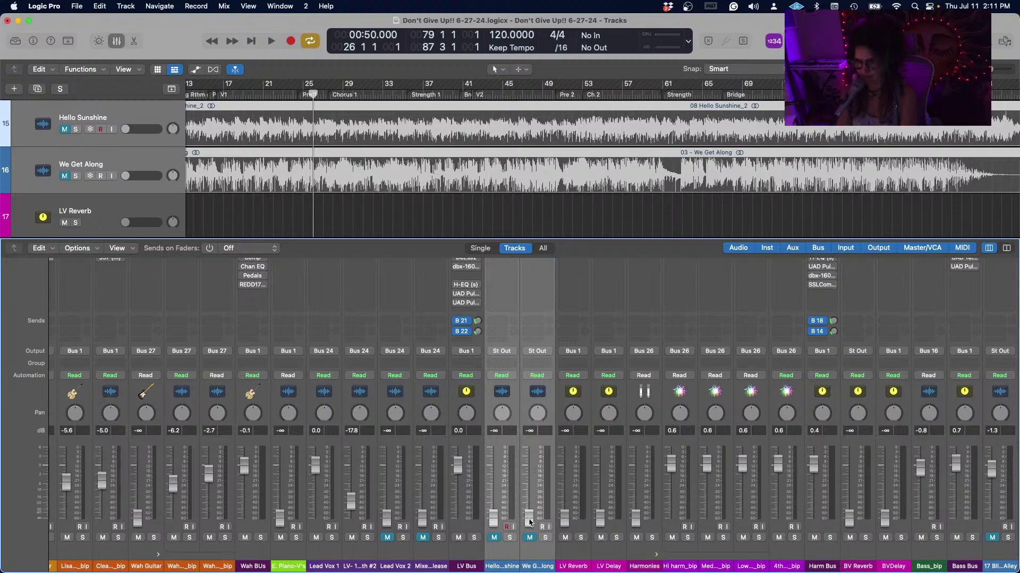
drag(492, 517, 493, 463)
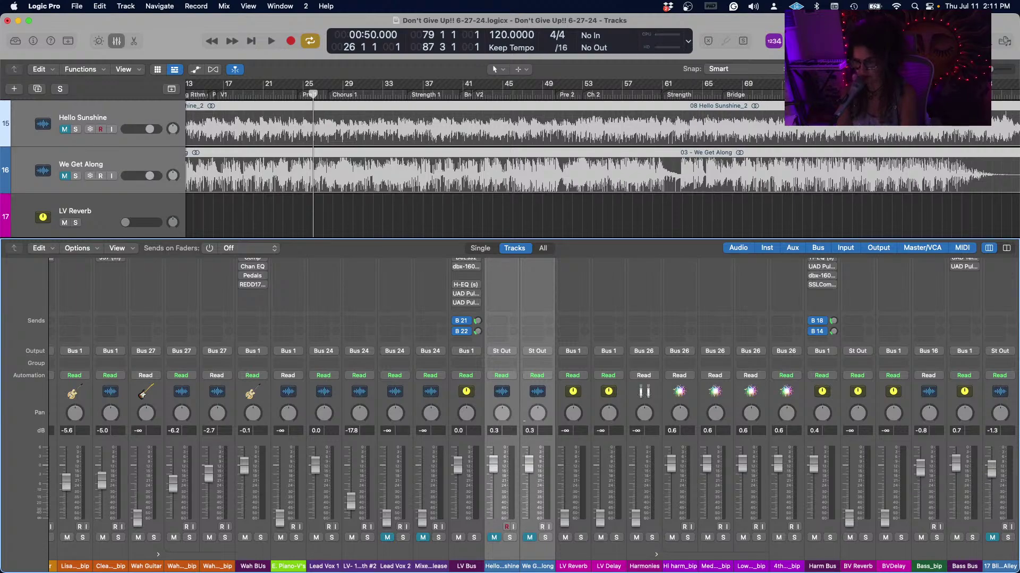
click(537, 556)
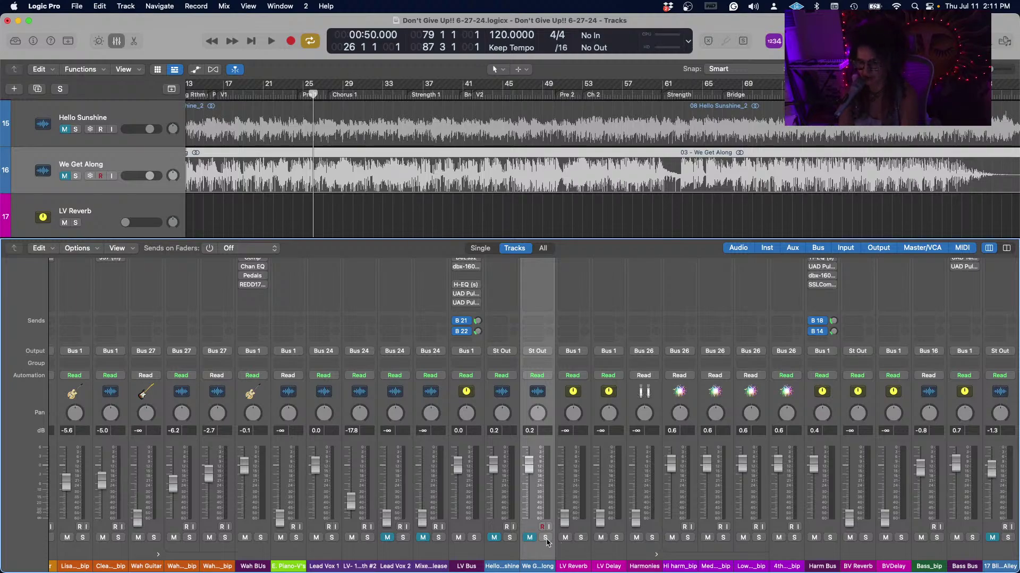
Solo the We Get Along reference track, play a short passage of it, stop playback and unsolo it.
click(545, 537)
key(space)
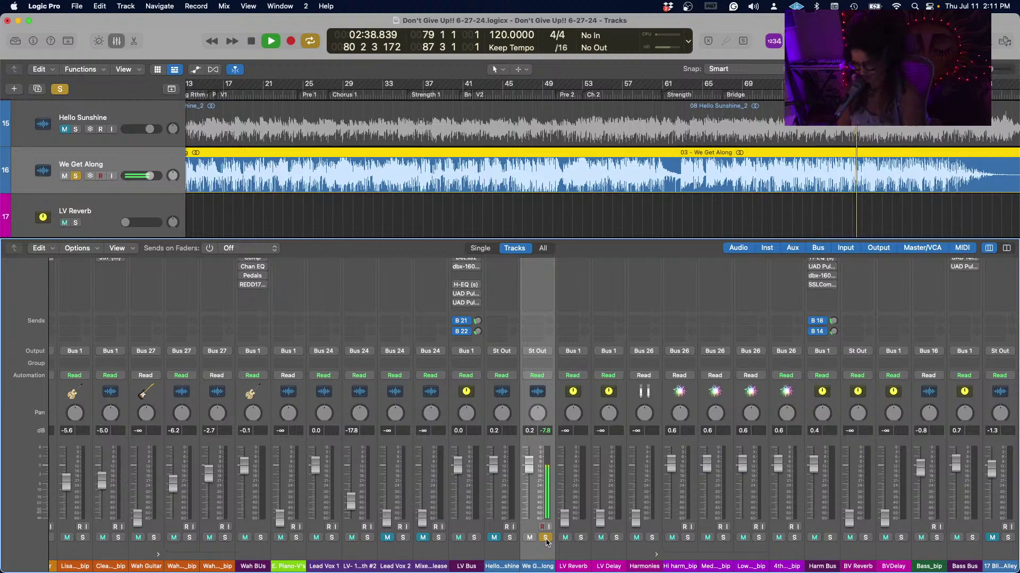
key(space)
click(546, 538)
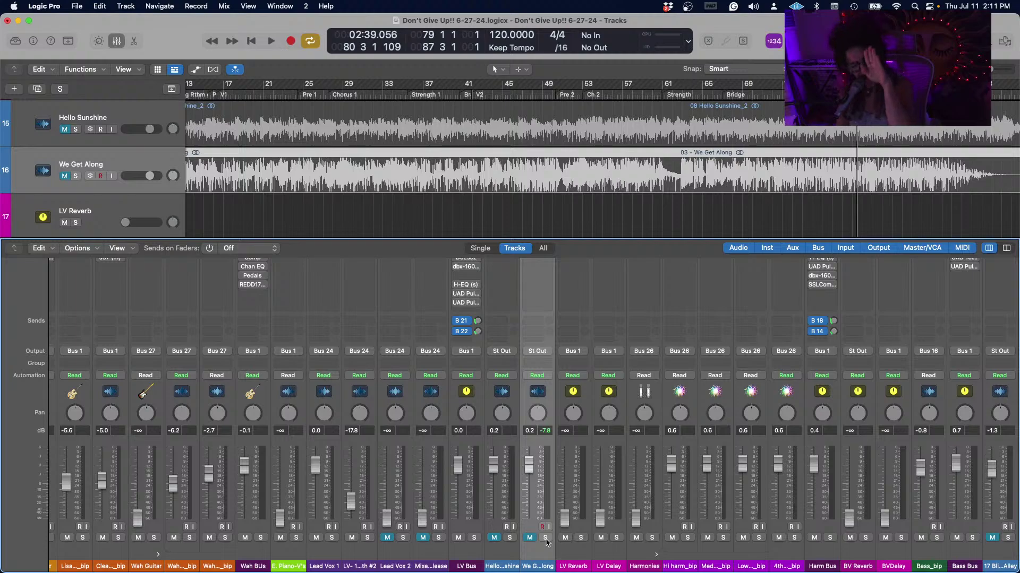
Audition the Hello Sunshine reference track in solo, stop playback and turn its solo off.
click(509, 538)
key(space)
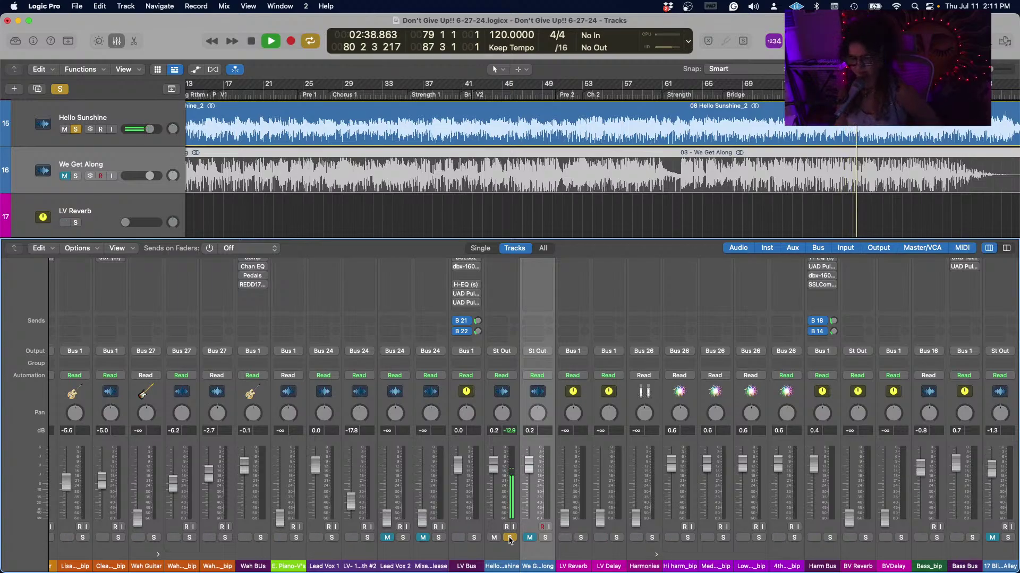
key(space)
click(509, 538)
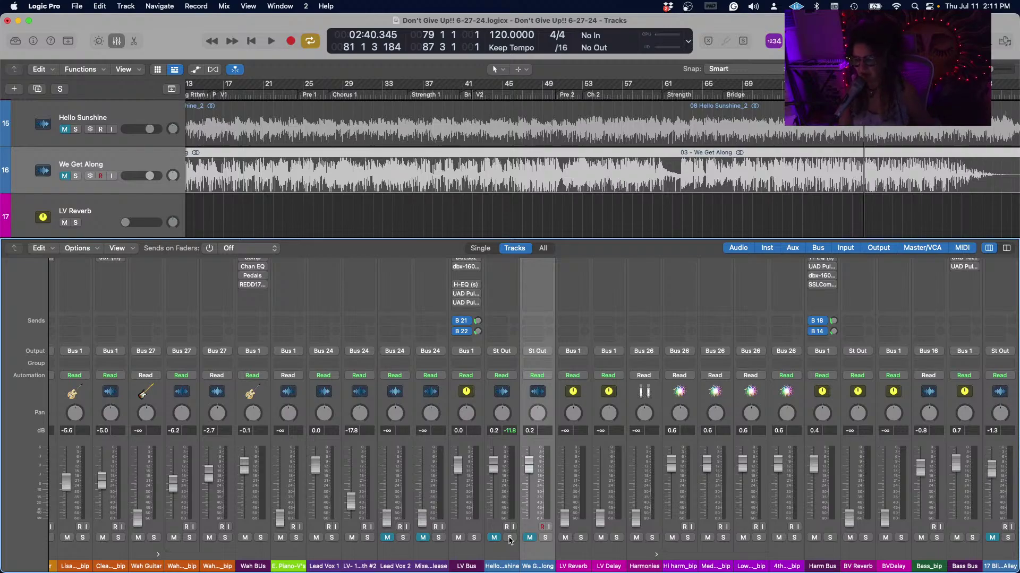
scroll(704, 524, right, 15)
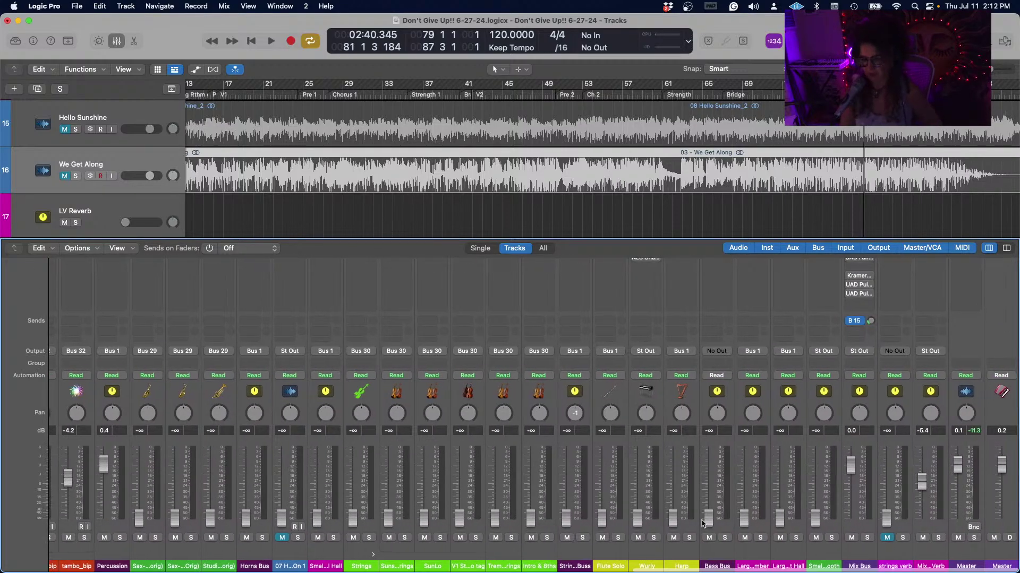
scroll(554, 499, left, 15)
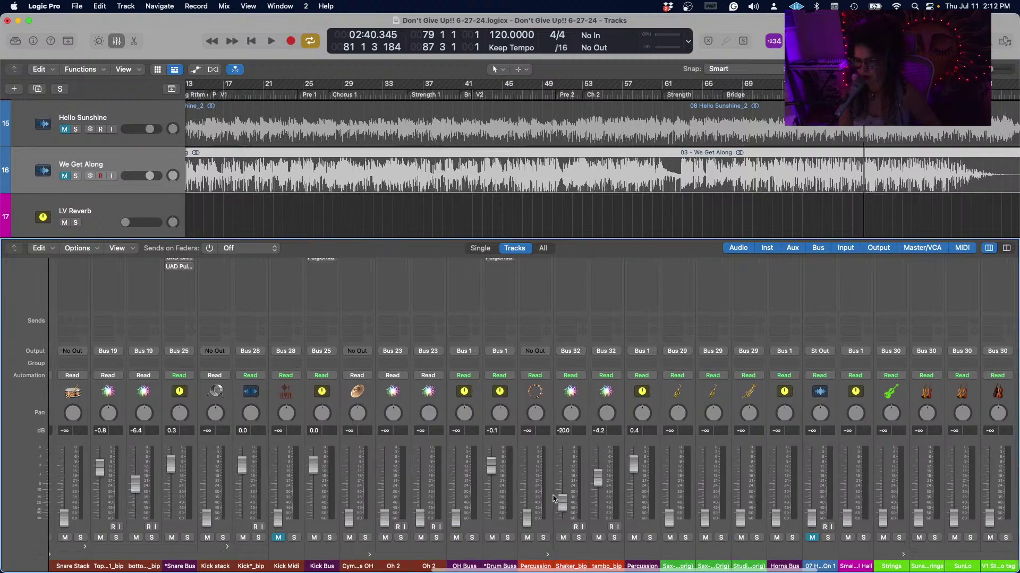
scroll(554, 499, left, 5)
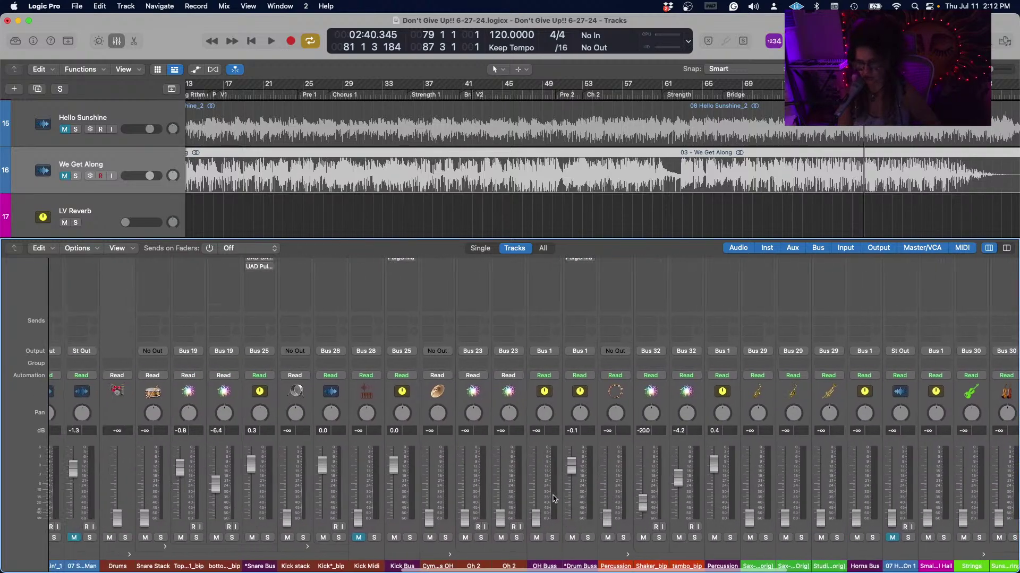
scroll(554, 499, left, 4)
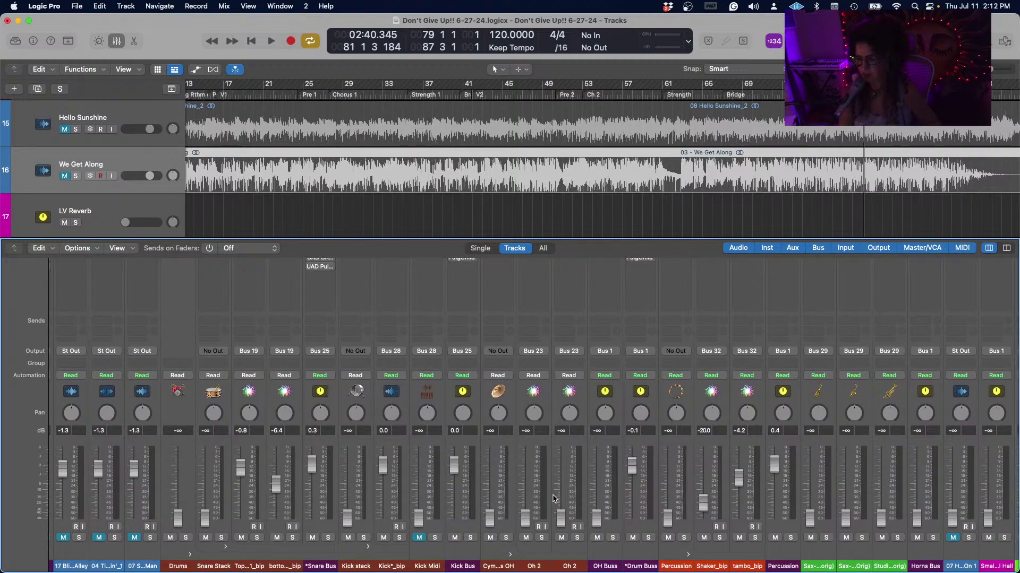
scroll(554, 499, right, 4)
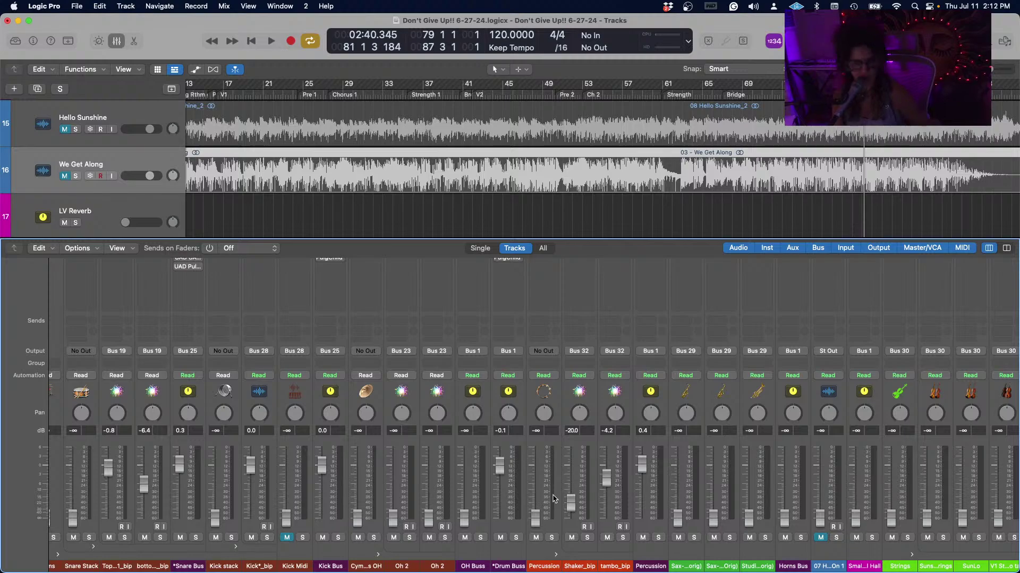
During playback, raise the OH Buss fader to -0.3 dB and both Oh 2 overhead faders together to -9.6 dB, then stop playback.
key(space)
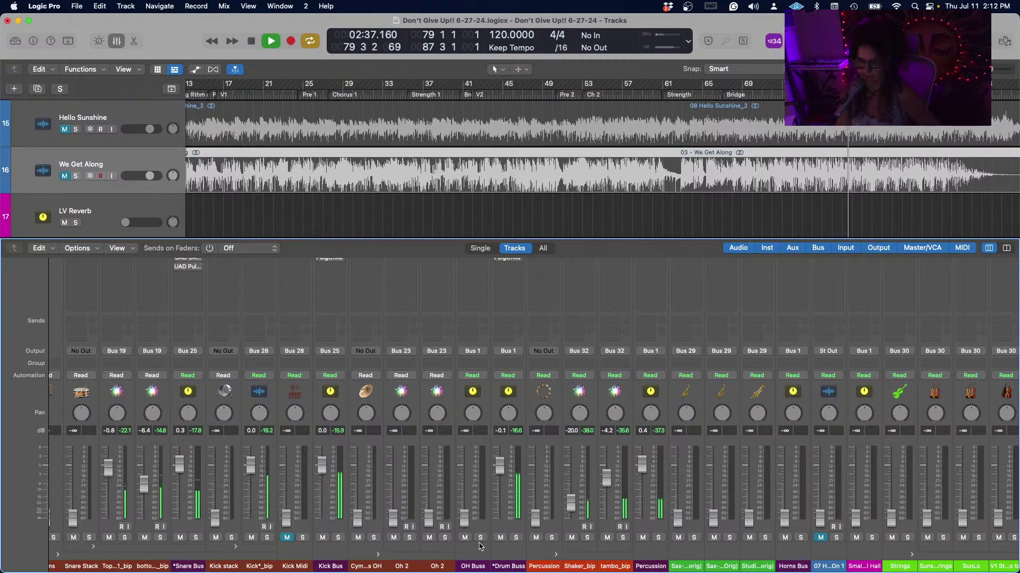
drag(464, 516, 463, 466)
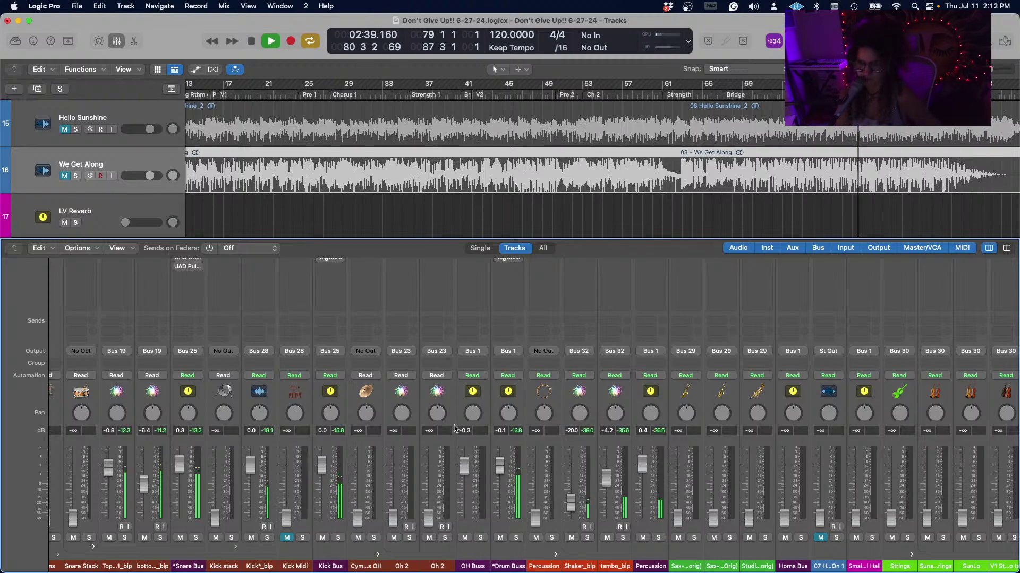
click(407, 469)
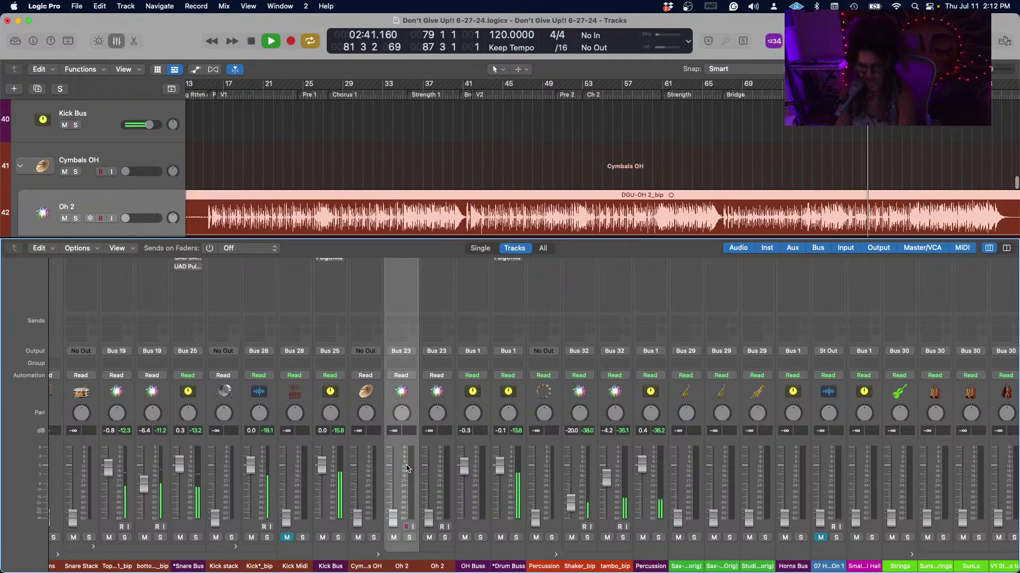
shift+click(436, 470)
drag(436, 470, 436, 433)
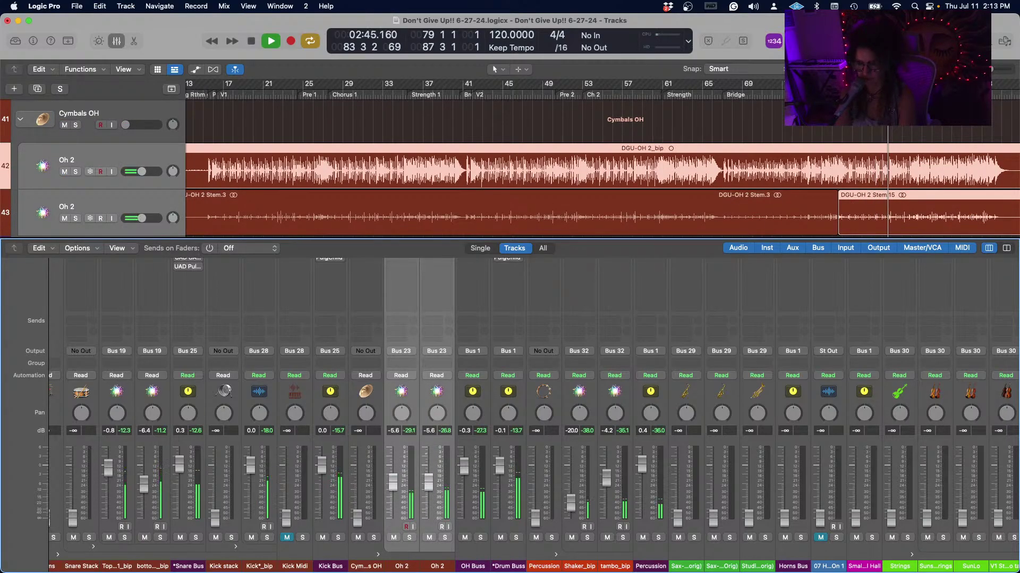
drag(428, 482, 428, 475)
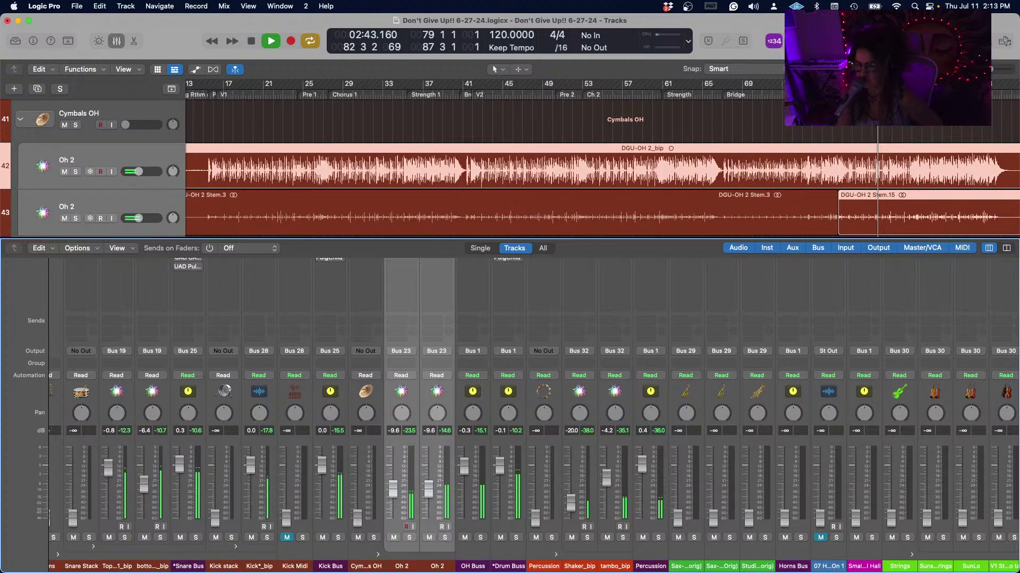
key(space)
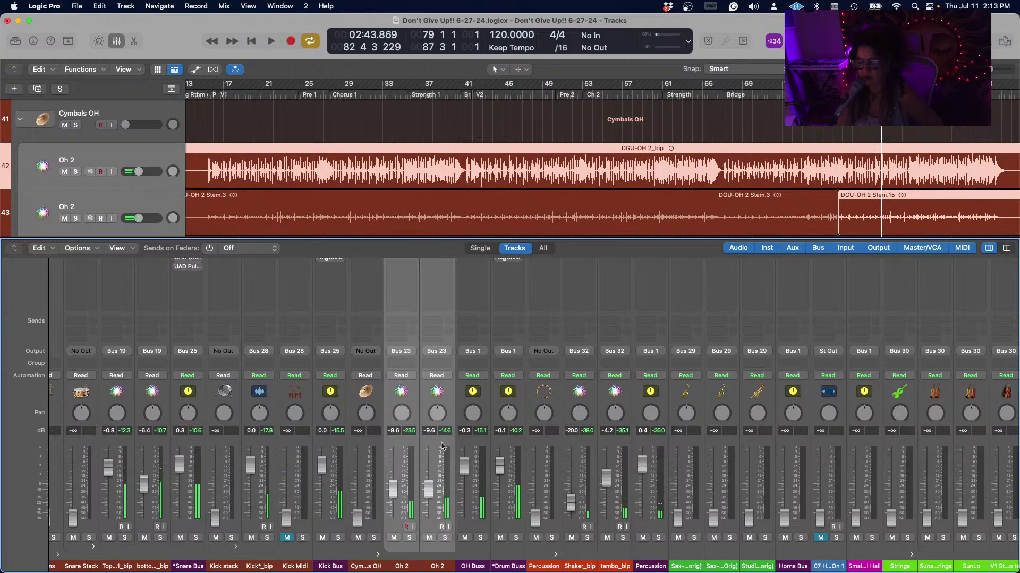
click(441, 447)
Raise the Strings Buss fader to -0.3 dB.
scroll(785, 431, right, 5)
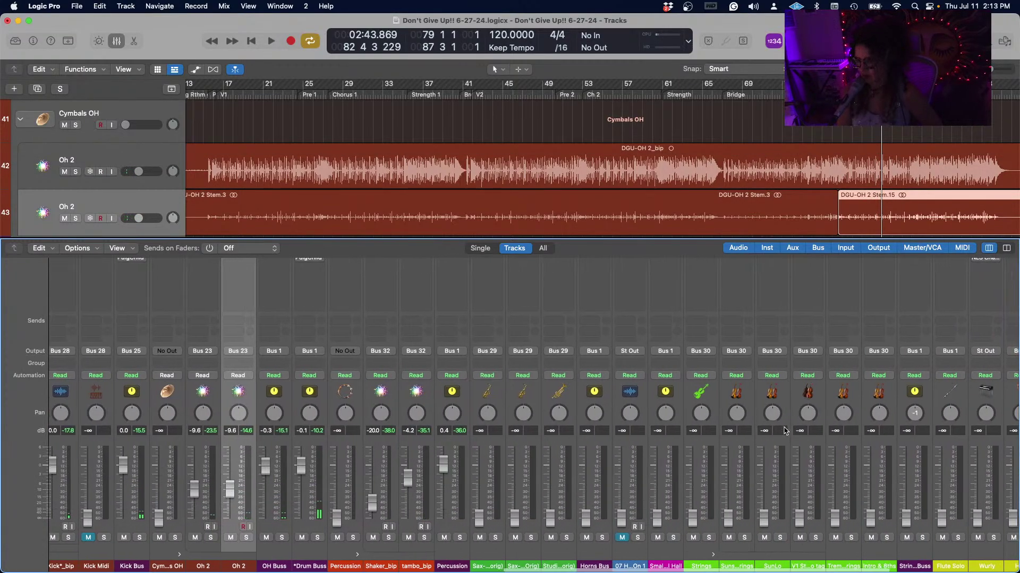
scroll(785, 431, right, 8)
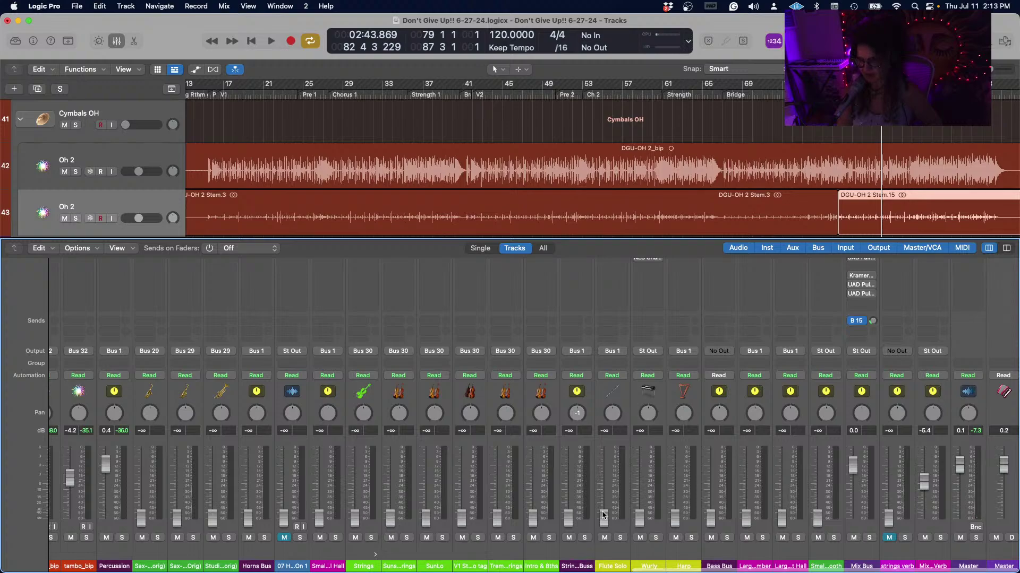
drag(567, 515, 568, 478)
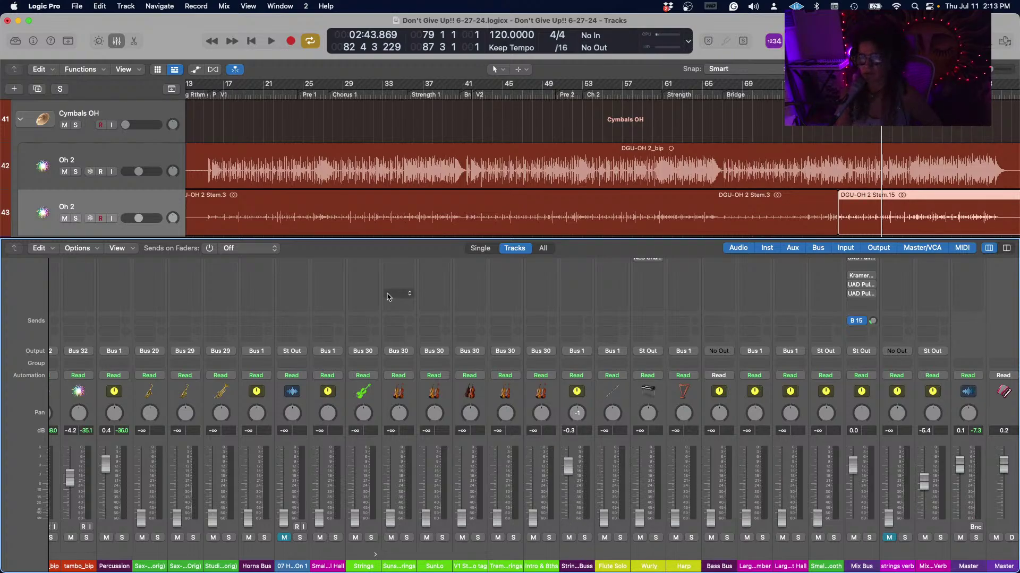
Hide the mixer to examine the percussion, horn, string, flute, Wurly and harp tracks, and show the mixer again.
click(116, 41)
scroll(527, 347, down, 10)
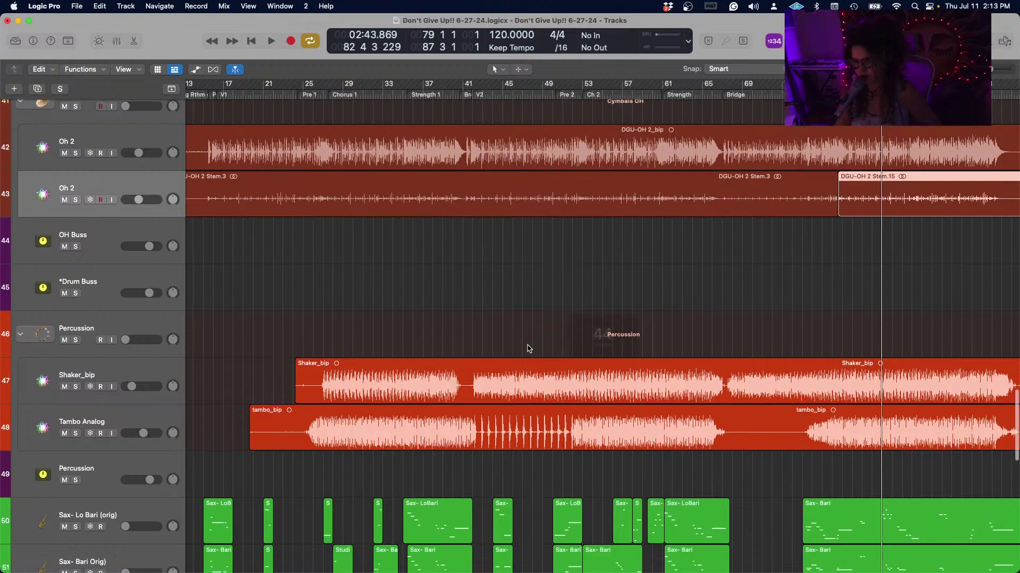
scroll(528, 349, down, 2)
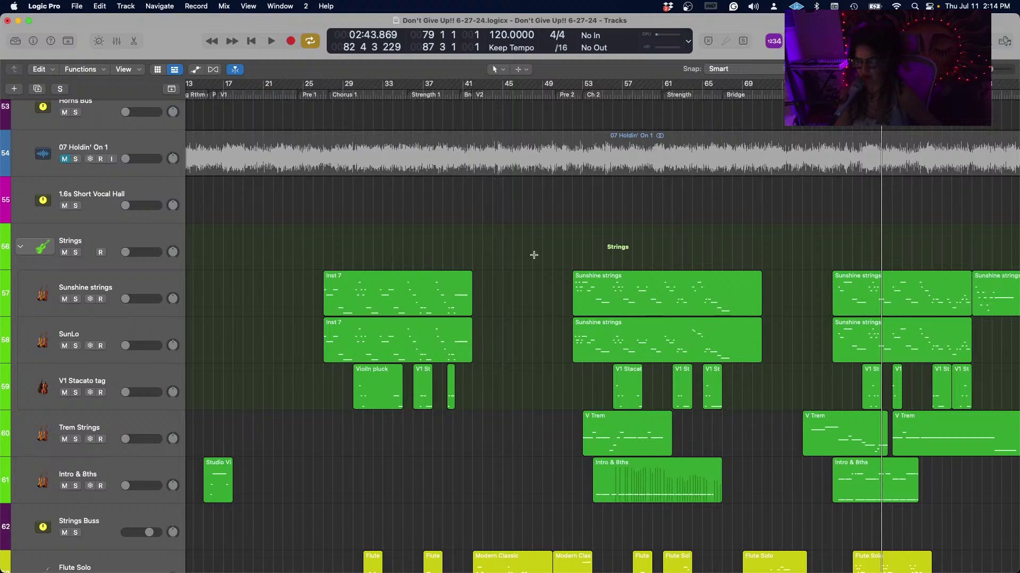
scroll(627, 316, down, 5)
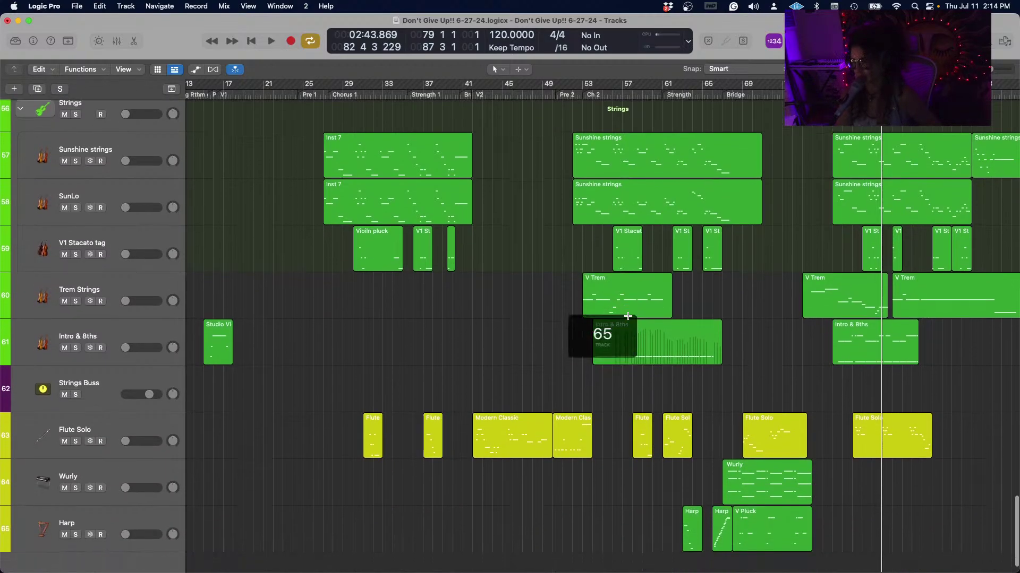
click(120, 43)
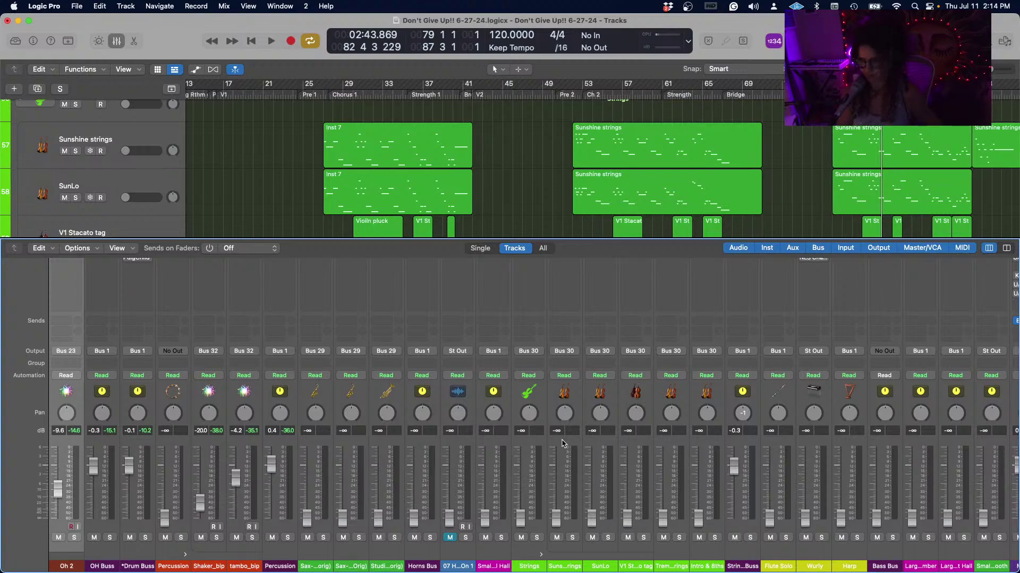
Select the Sunshine strings and SunLo channels and raise their faders together to -3.7 dB while listening to the looped passage.
click(566, 464)
click(604, 465)
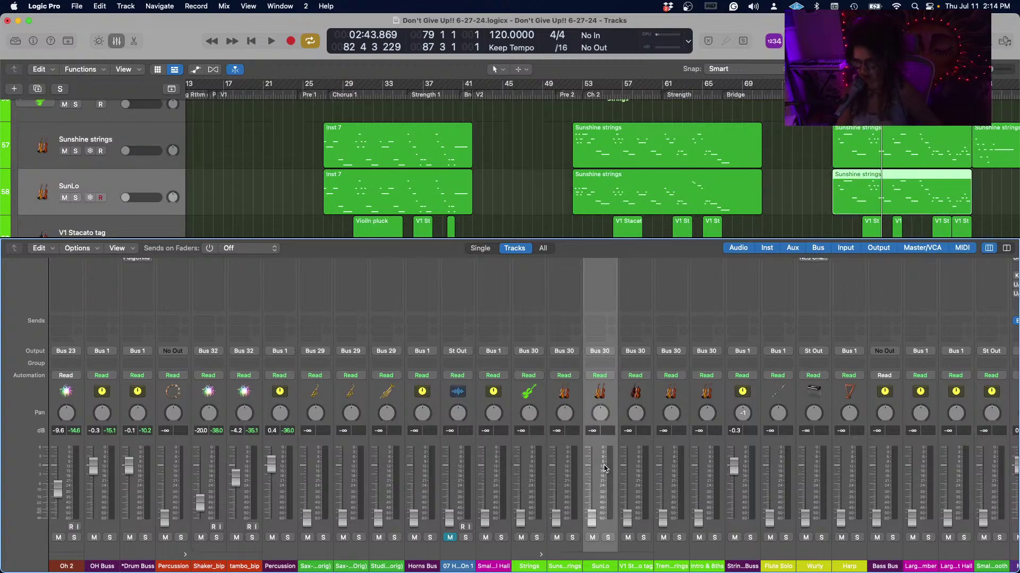
shift+click(565, 454)
drag(557, 512, 557, 476)
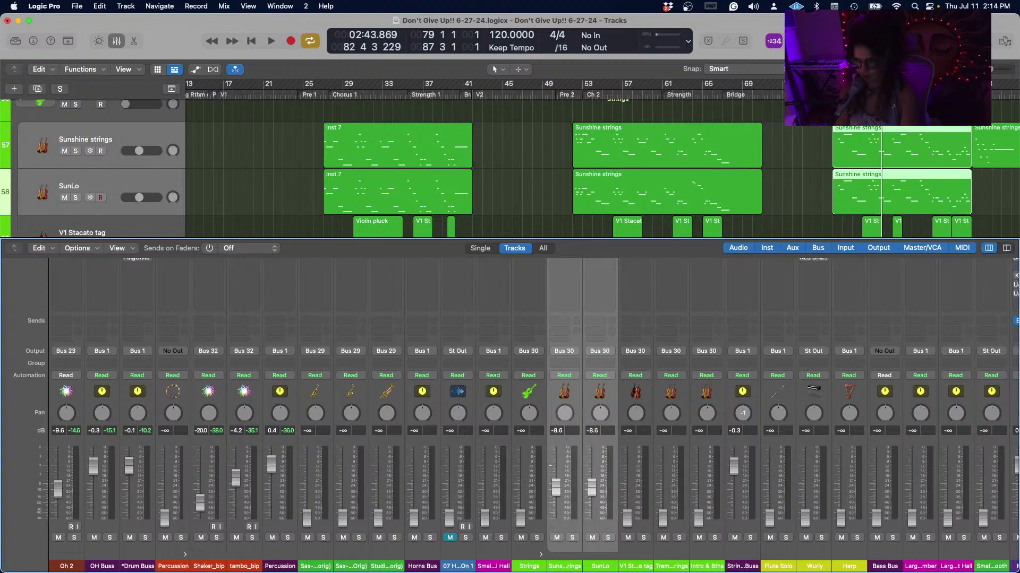
key(space)
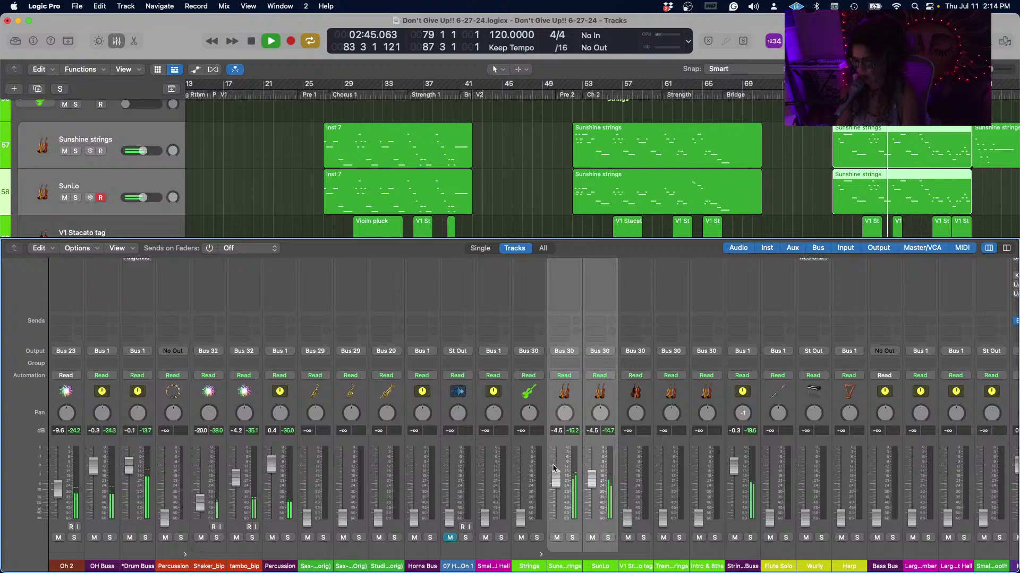
key(space)
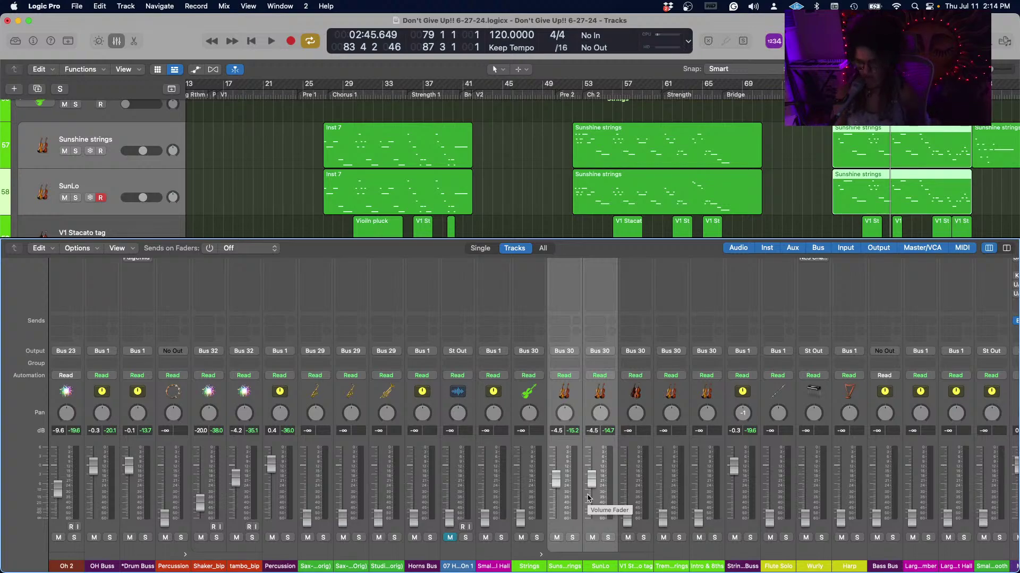
key(space)
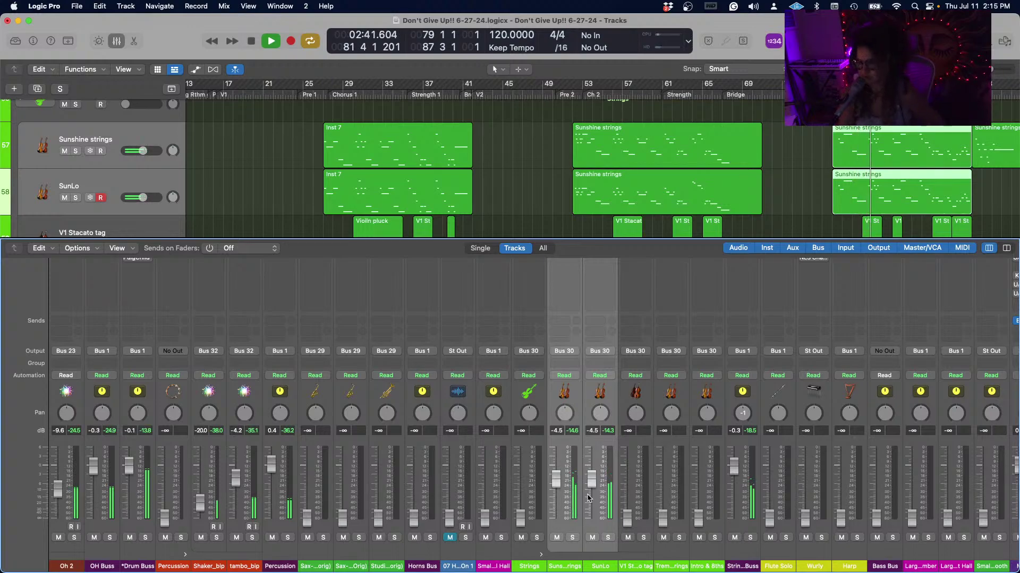
drag(589, 477, 591, 472)
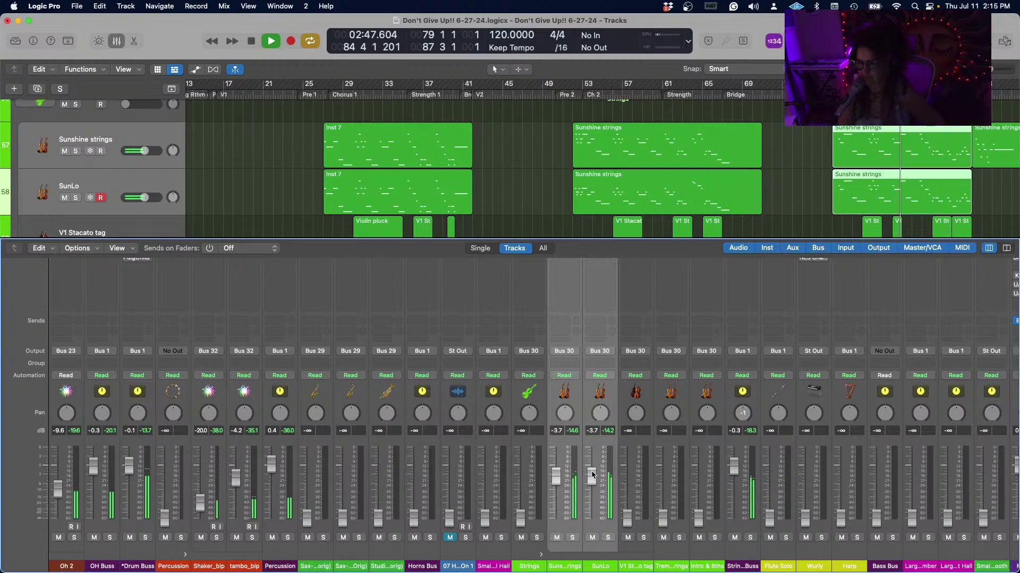
Select the V1 Stacato tag channel and lower the OH Buss fader to -2.2 dB while the song plays.
click(633, 450)
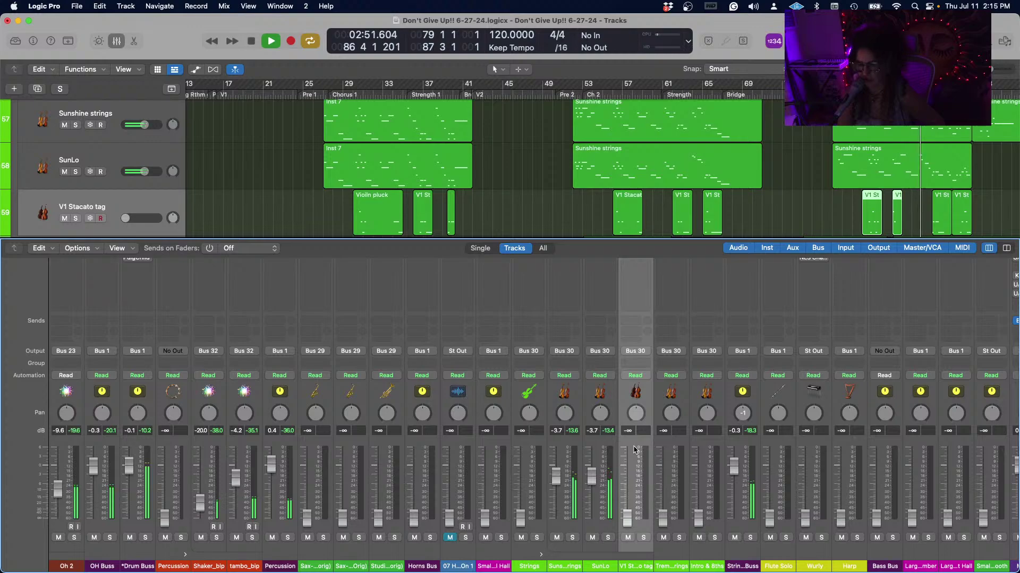
scroll(390, 484, left, 10)
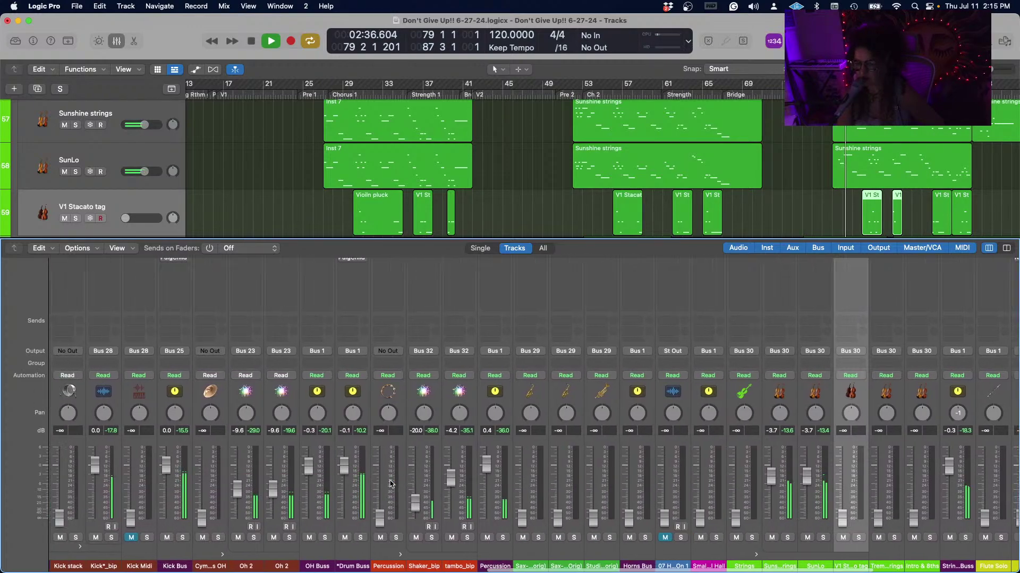
scroll(390, 483, left, 1)
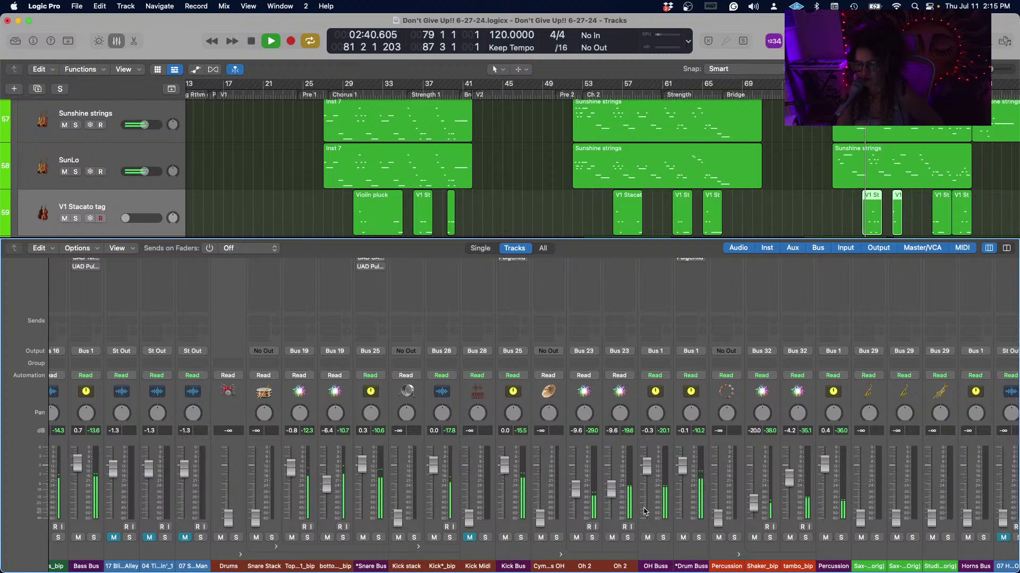
scroll(645, 511, right, 2)
scroll(645, 510, right, 5)
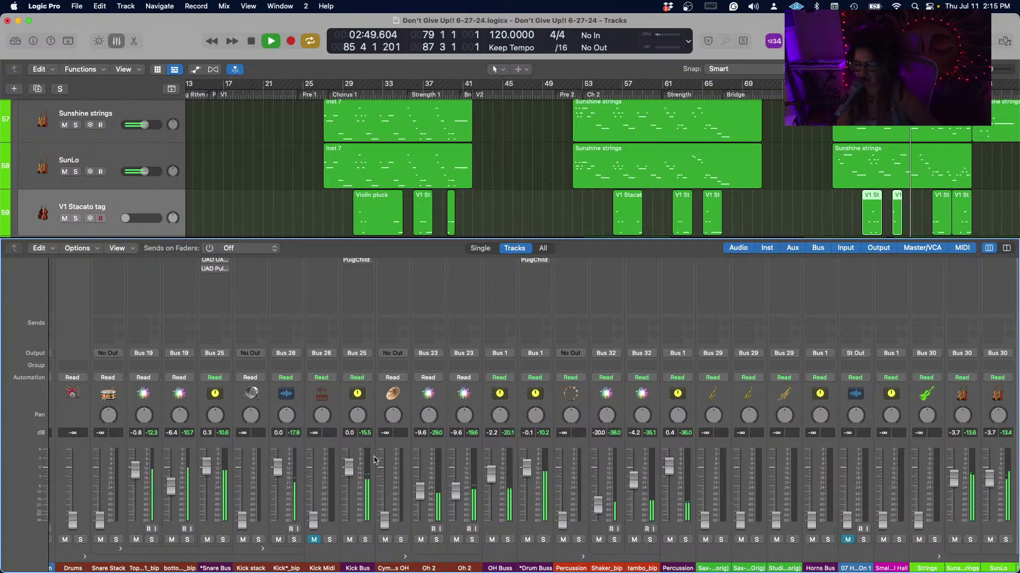
Raise the V1 Stacato tag fader to -4.1 dB against the playing mix and stop playback.
scroll(374, 460, left, 15)
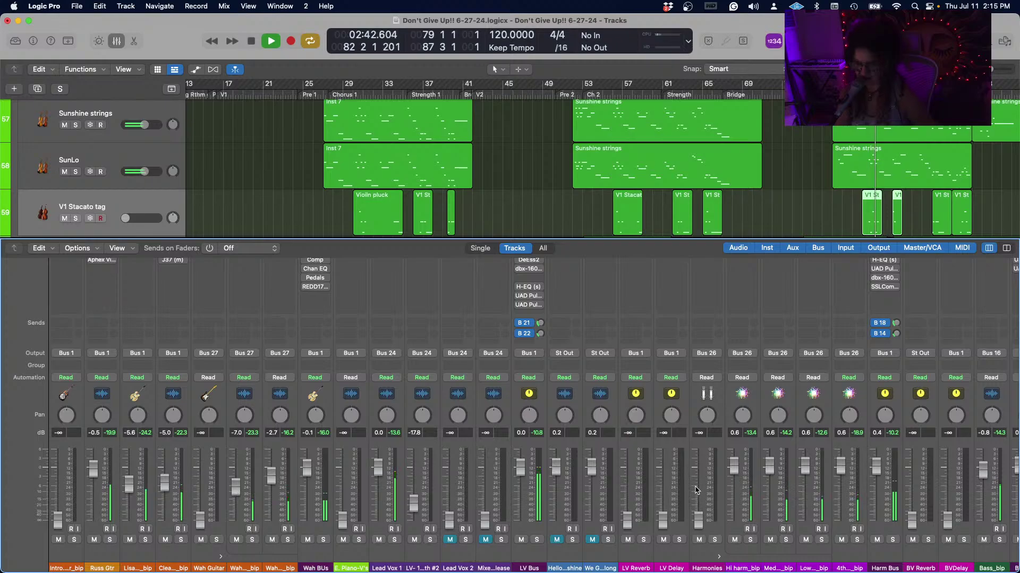
scroll(697, 489, right, 10)
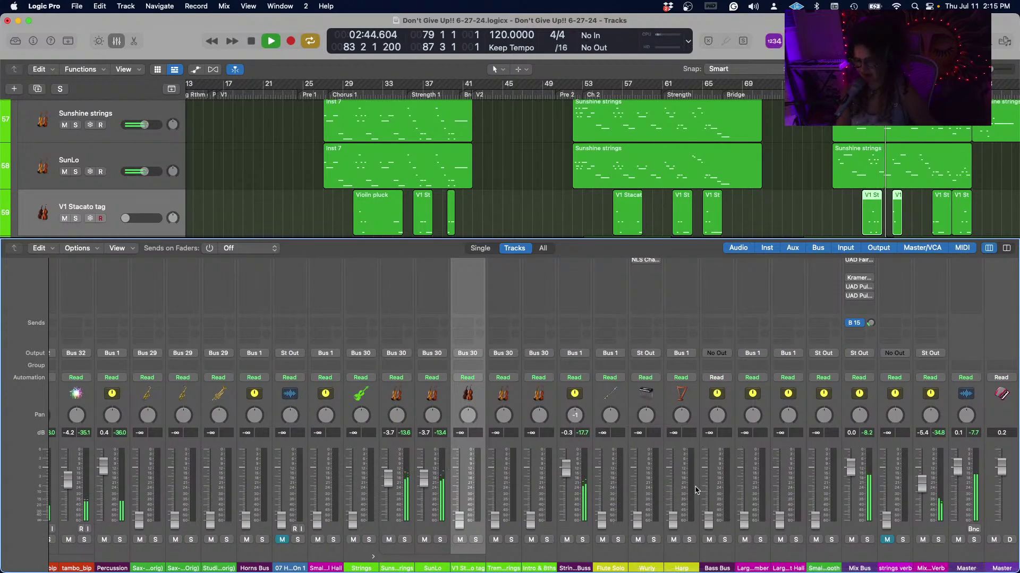
scroll(557, 500, left, 3)
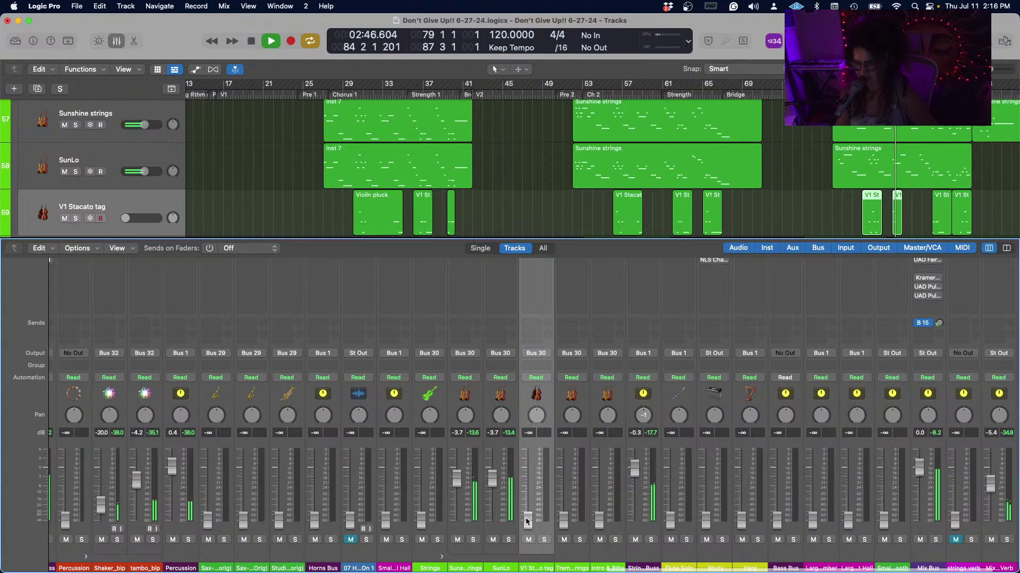
drag(527, 520, 528, 488)
scroll(536, 471, up, 5)
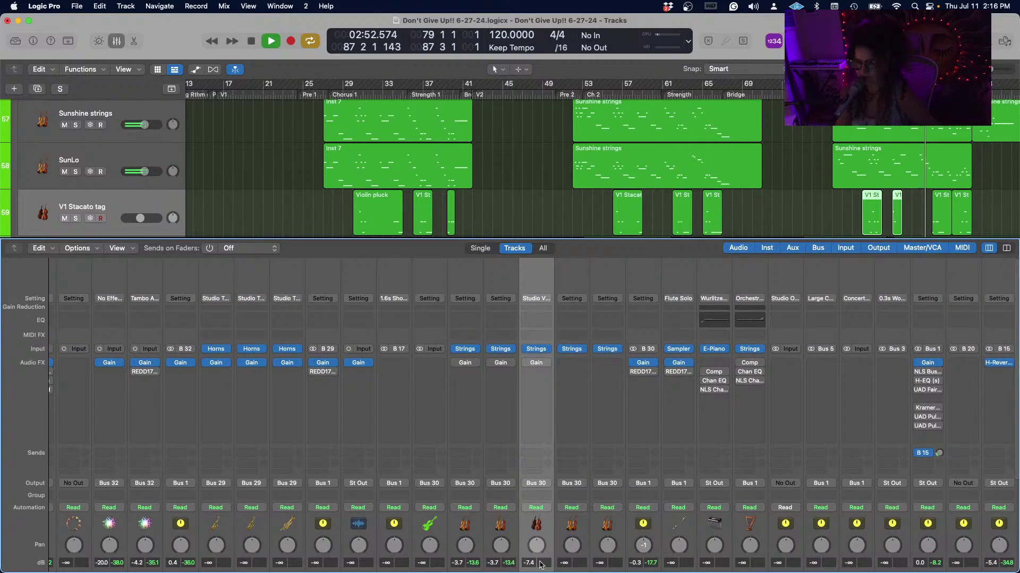
scroll(557, 461, down, 5)
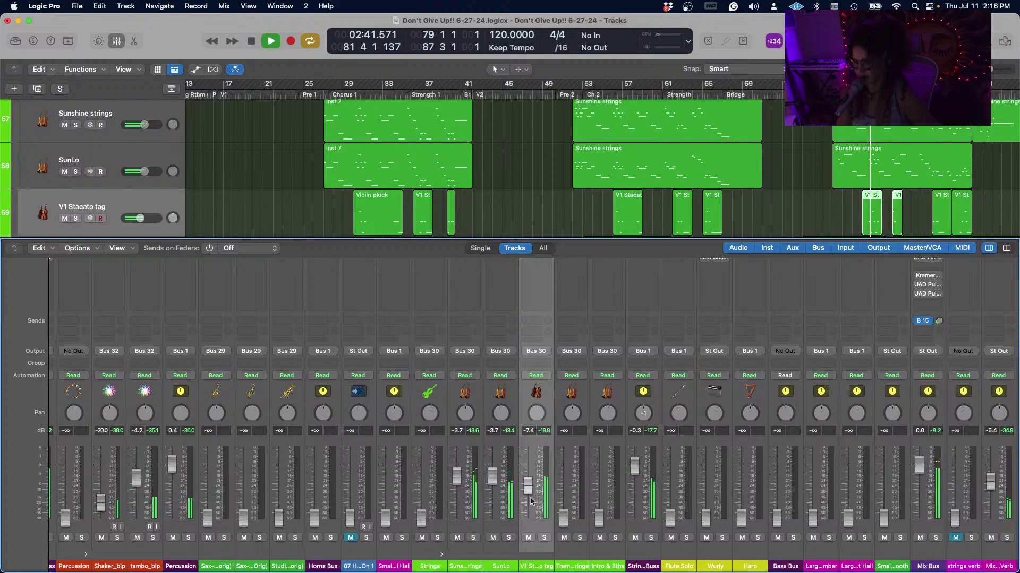
drag(527, 486, 528, 476)
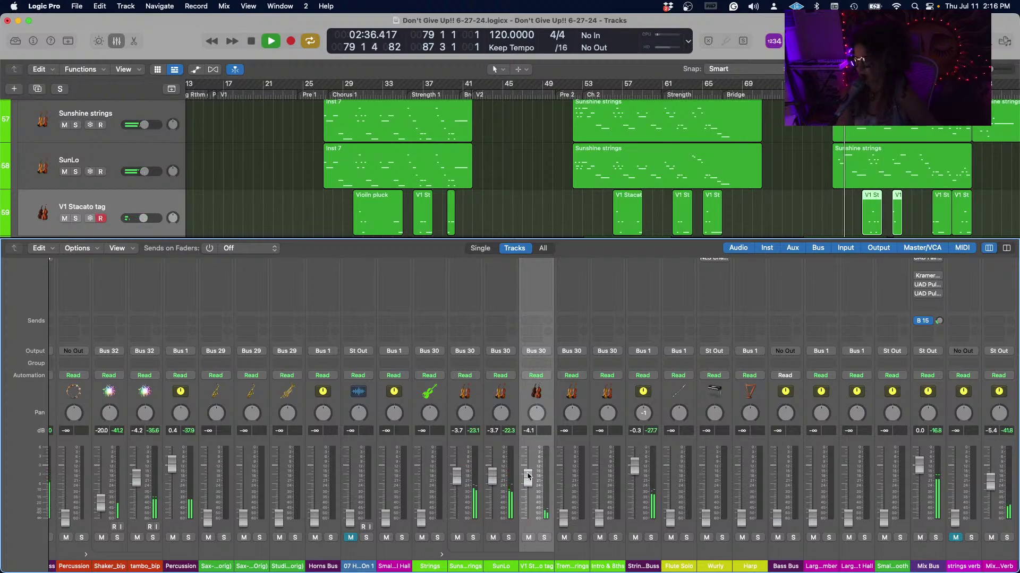
key(space)
Examine the V1 Stacato tag, Trem Strings and Intro & 8ths regions around the playhead and resume playback.
scroll(818, 169, down, 2)
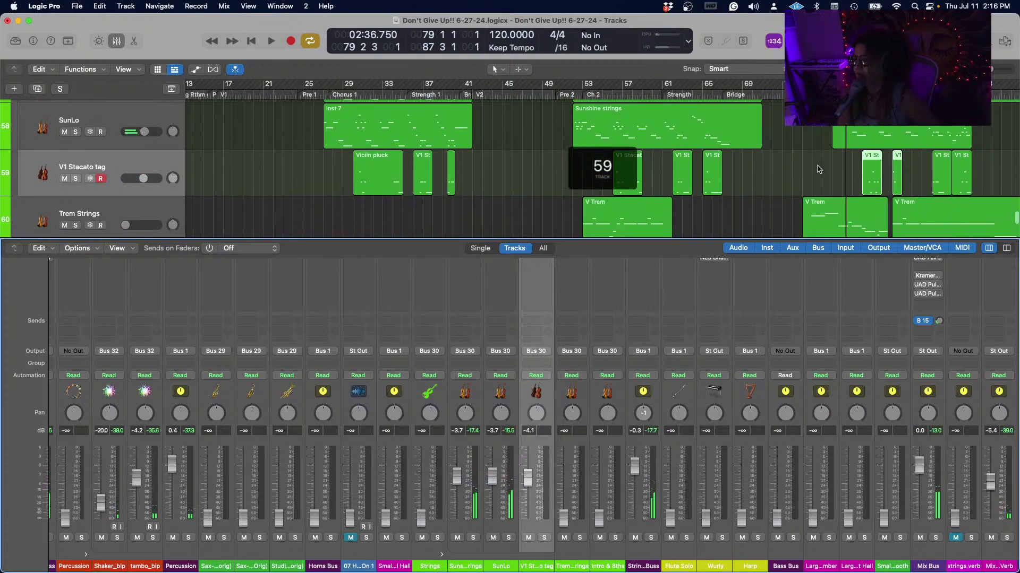
scroll(818, 169, down, 3)
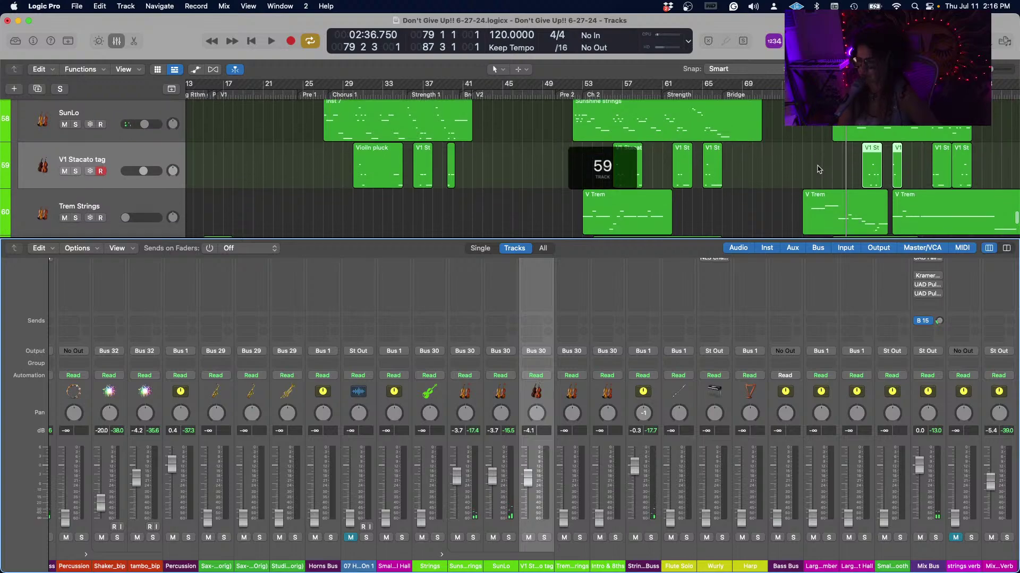
scroll(819, 169, up, 2)
scroll(818, 169, down, 2)
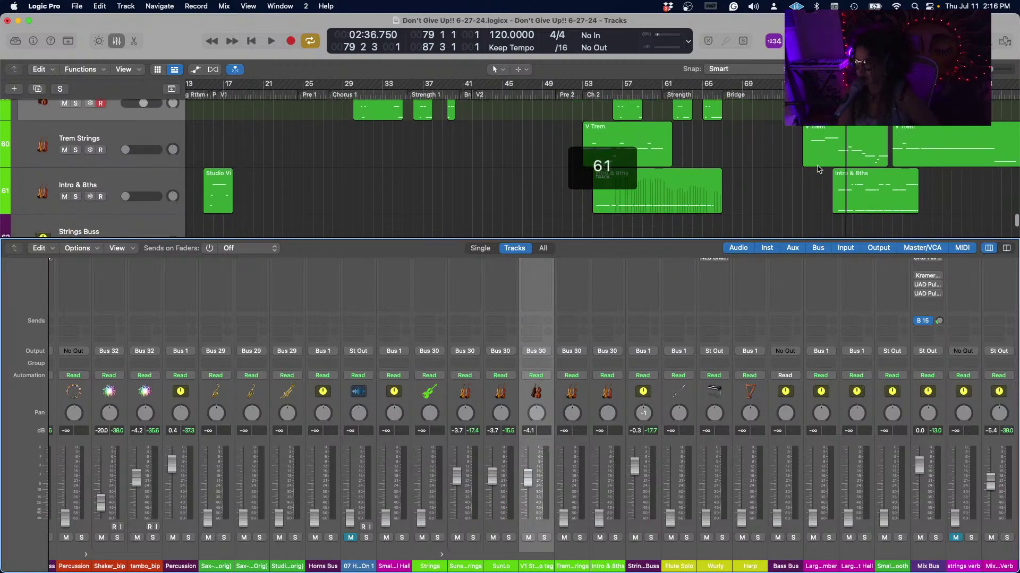
scroll(819, 169, up, 2)
scroll(819, 169, down, 2)
scroll(818, 169, up, 3)
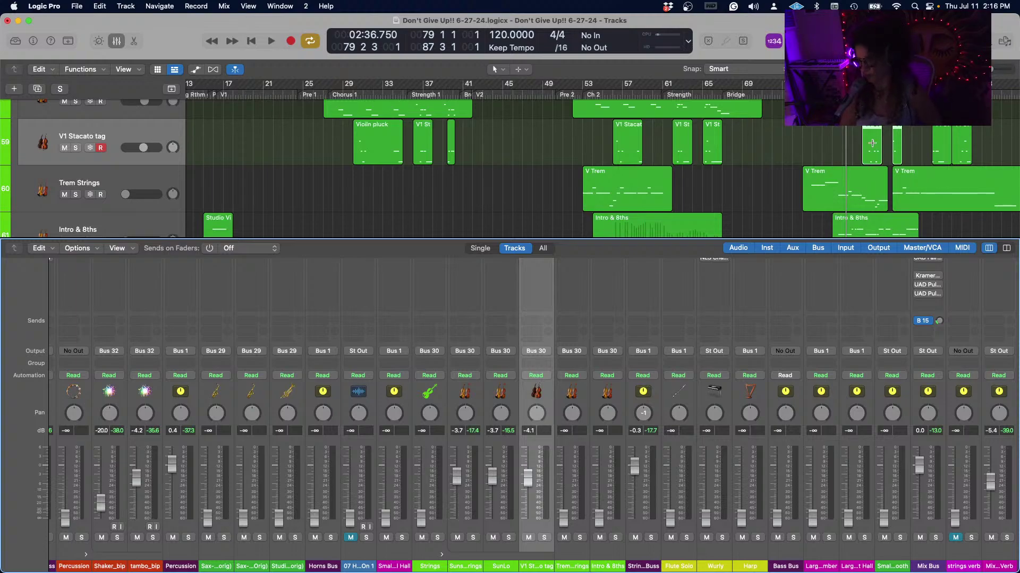
scroll(871, 187, down, 2)
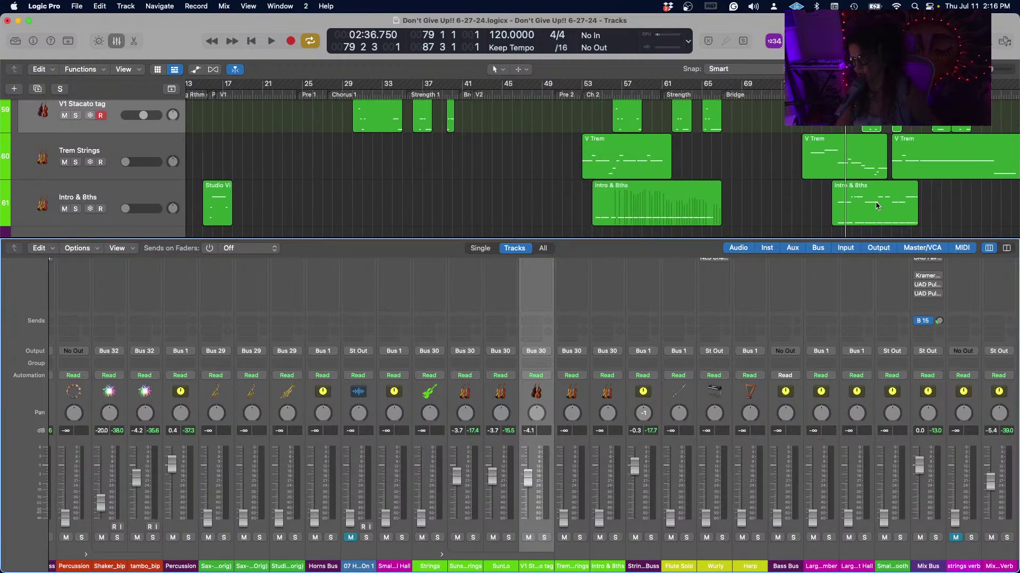
key(space)
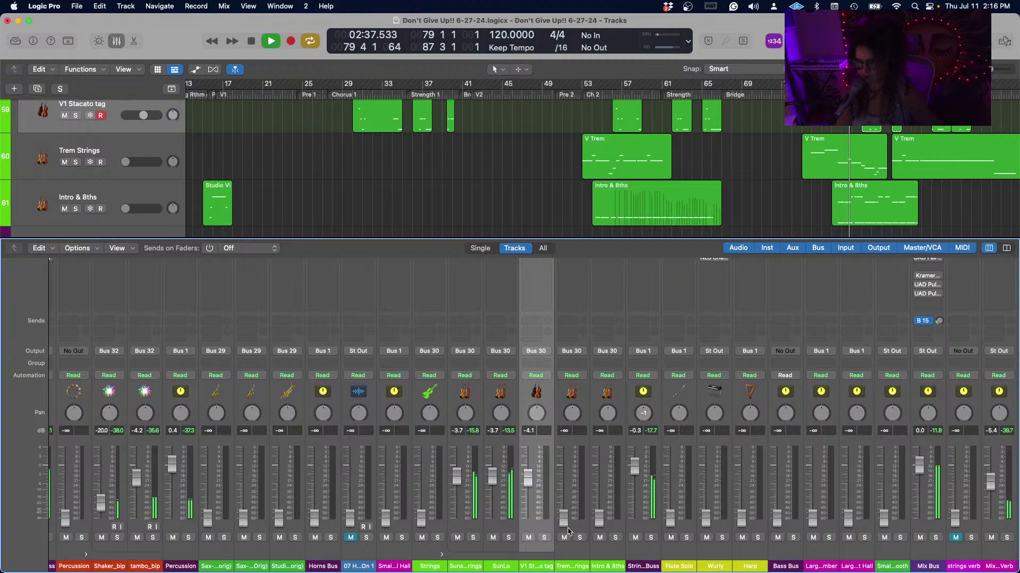
Bring up the Trem Strings fader against the looped mix, settle it at -4.4 dB and stop playback.
drag(568, 531, 568, 480)
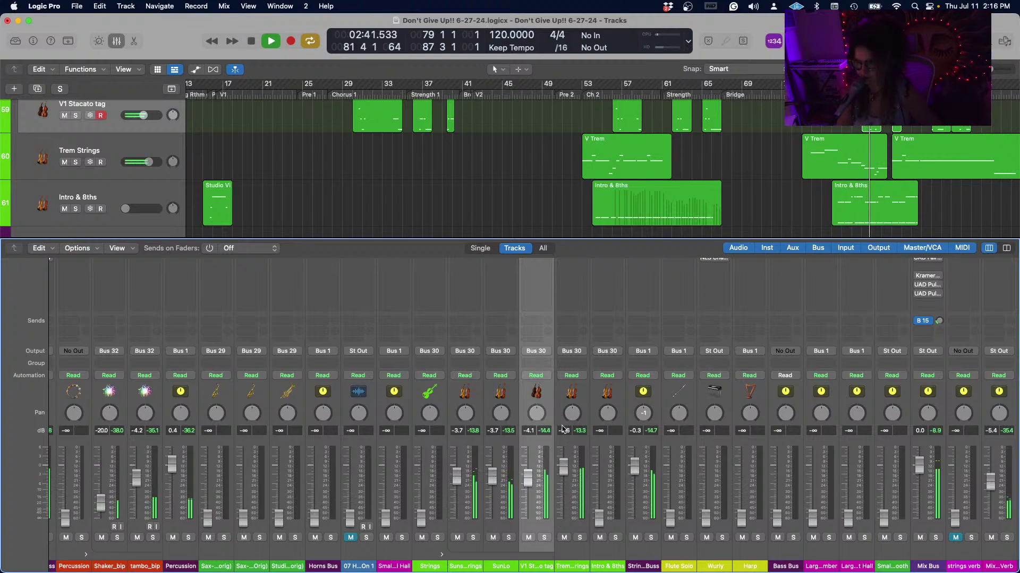
mouse_move(563, 429)
mouse_down()
mouse_move(564, 470)
mouse_move(564, 447)
mouse_up()
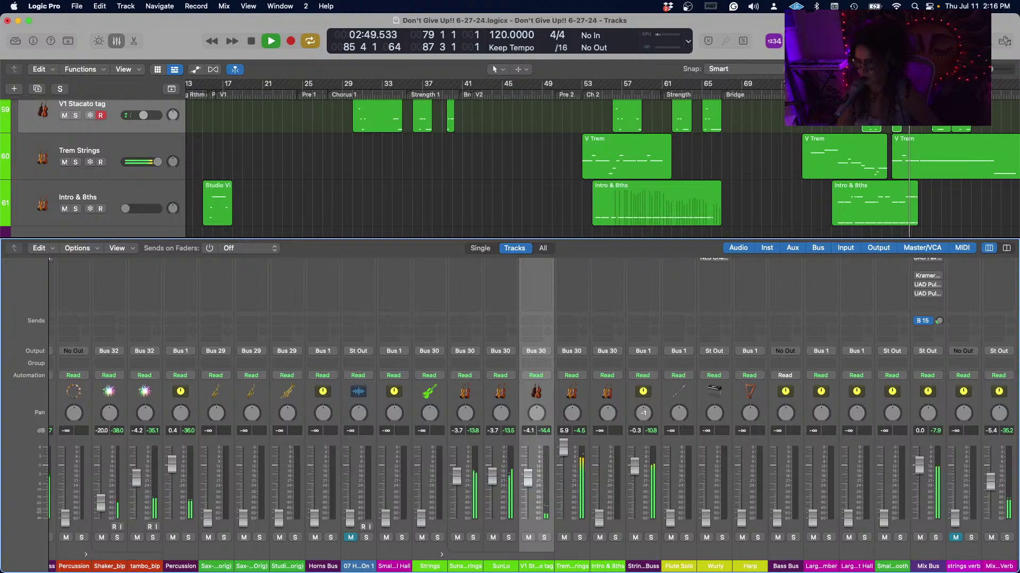
drag(563, 447, 564, 486)
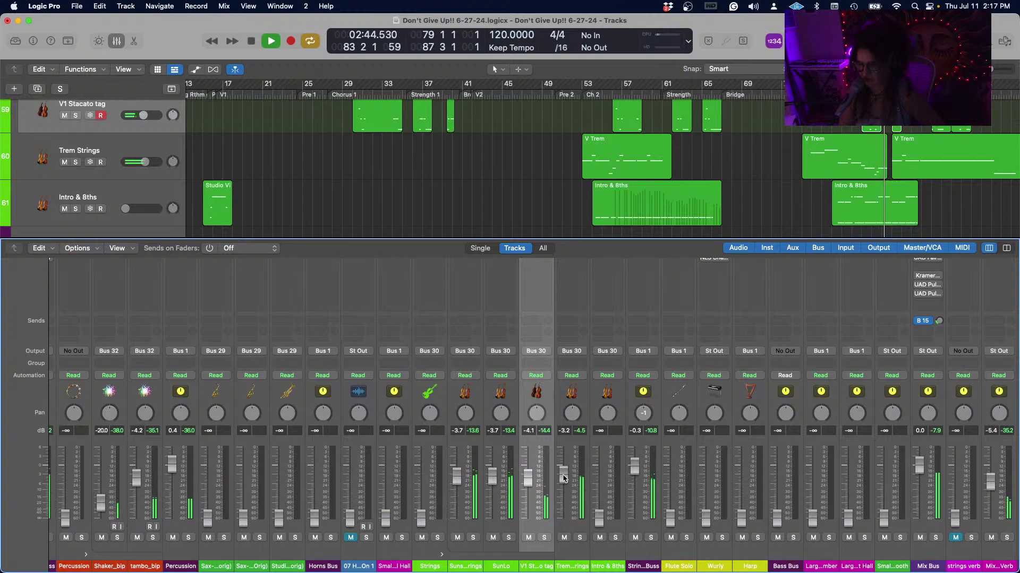
drag(564, 478, 564, 485)
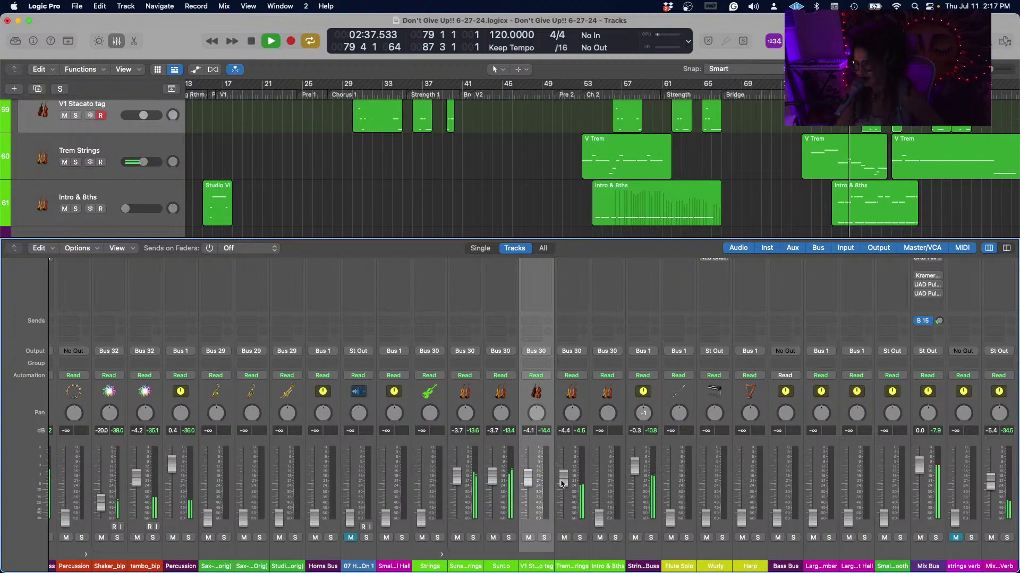
key(space)
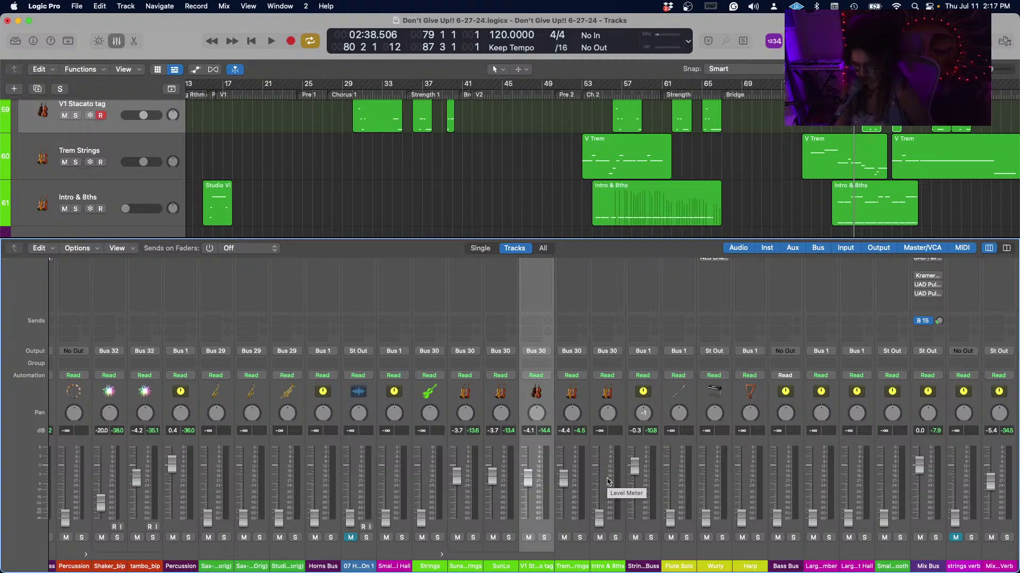
Play the loop, audition the Intro & 8ths channel briefly in solo, and set its fader to -11.6 dB in the mix.
key(space)
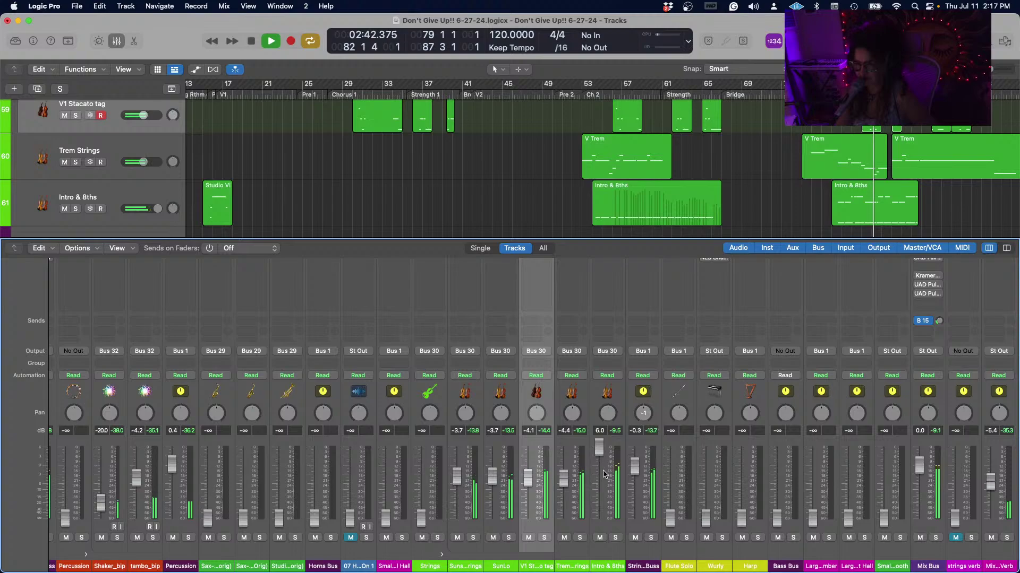
click(615, 538)
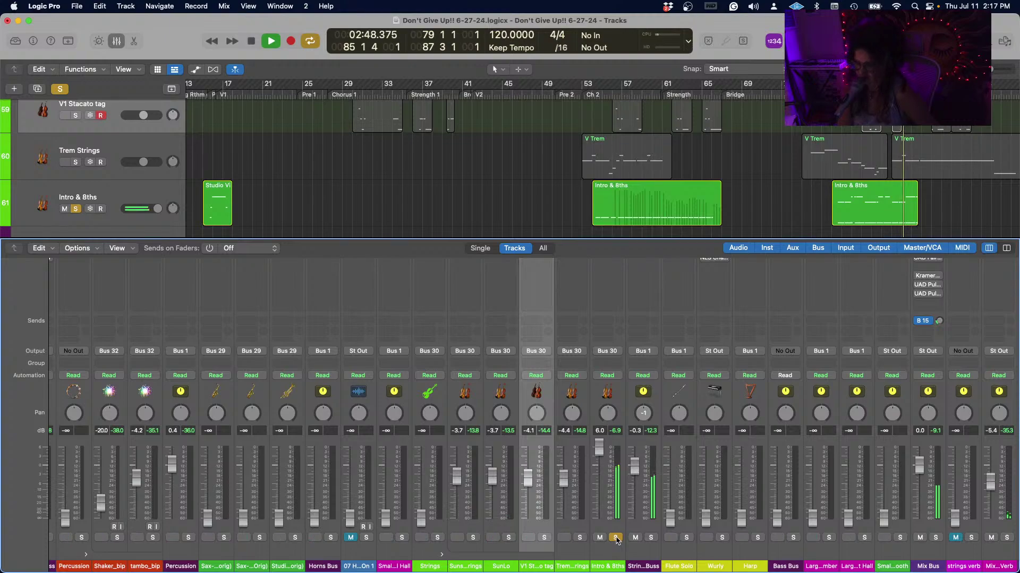
click(614, 538)
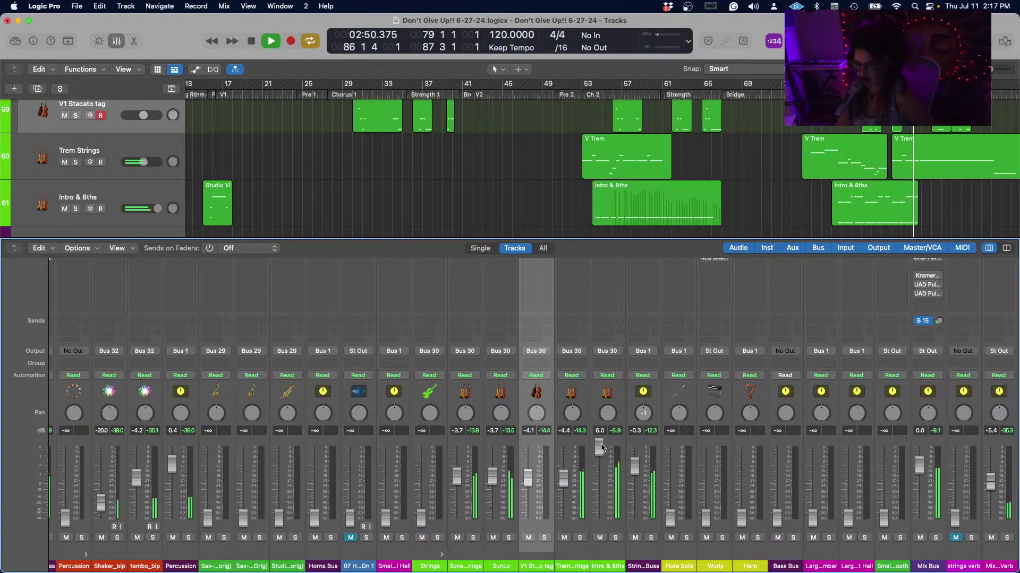
drag(599, 446, 599, 491)
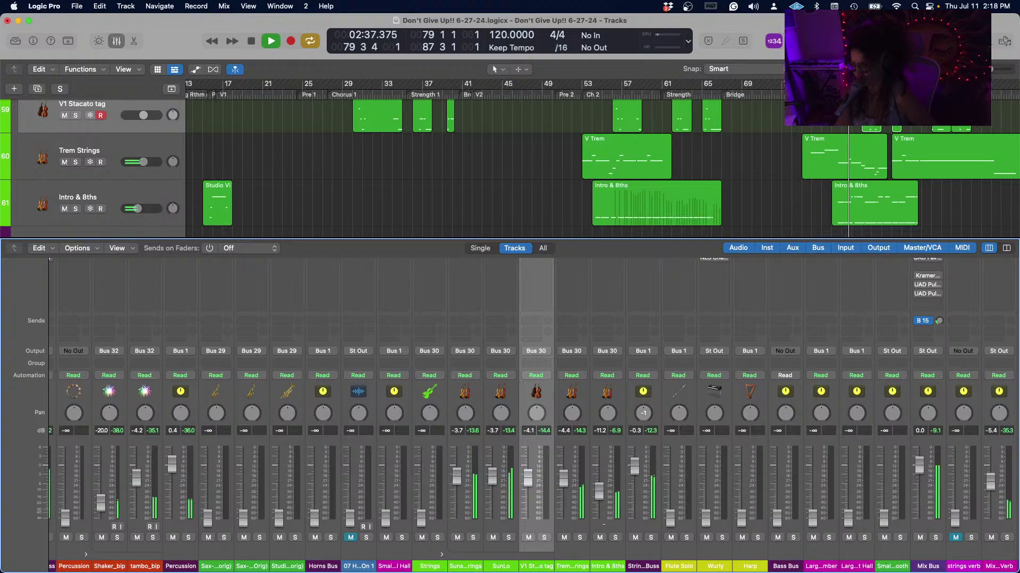
drag(599, 491, 599, 493)
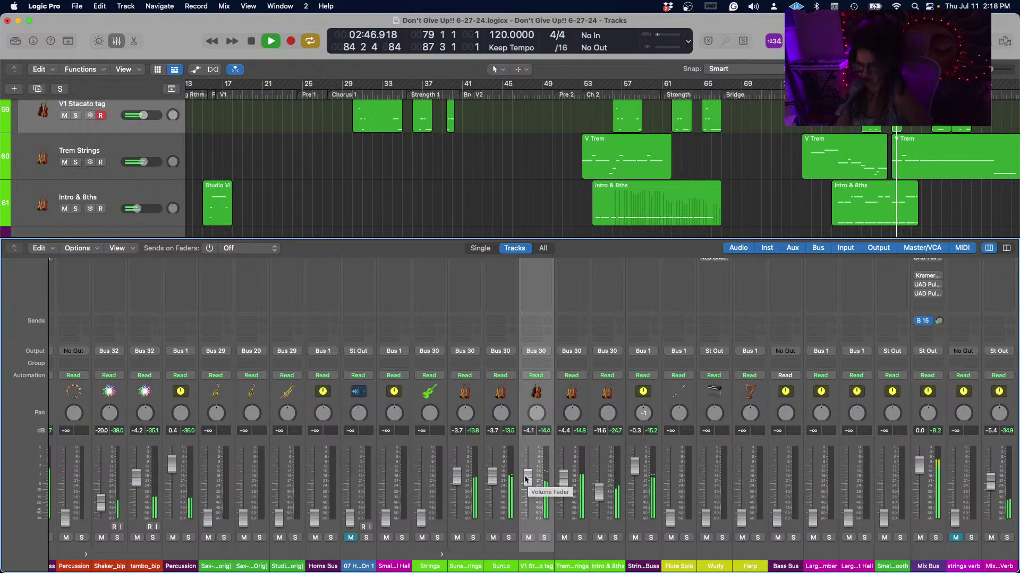
Raise the Sunshine strings and SunLo faders together to -1.9 dB and lower Intro & 8ths to -13.8 dB, ending with playback stopped.
click(463, 451)
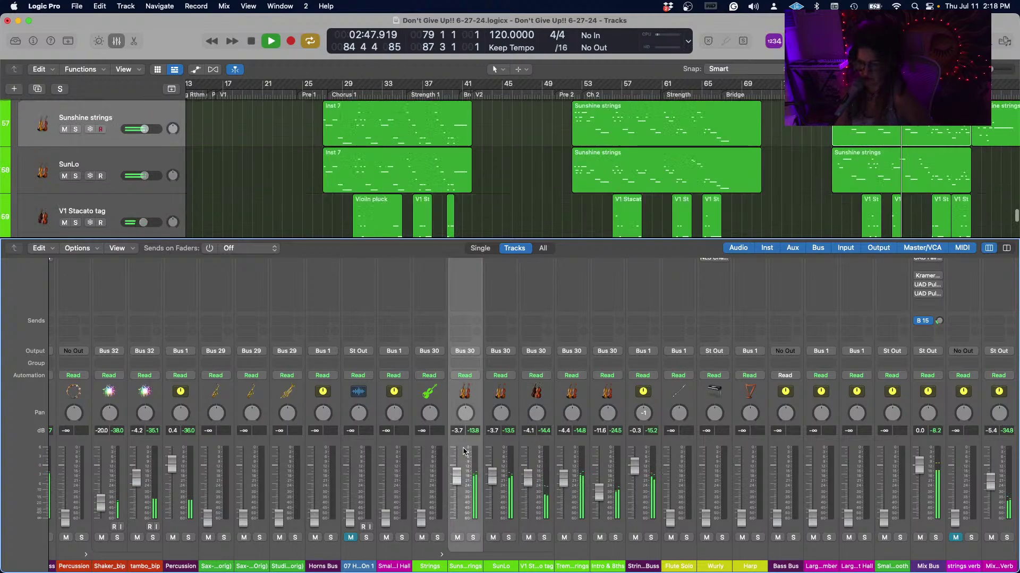
shift+click(502, 446)
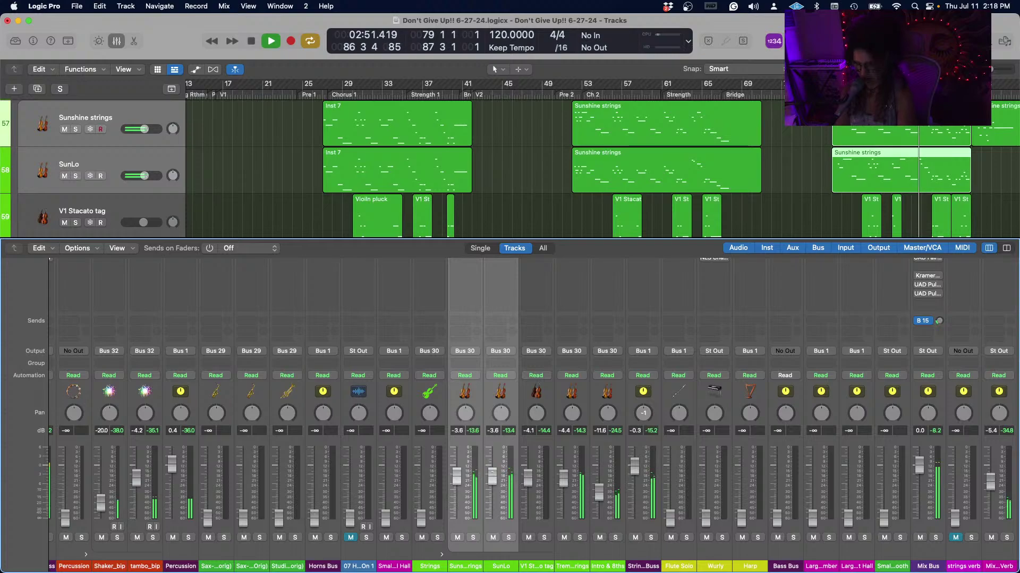
drag(492, 476, 492, 474)
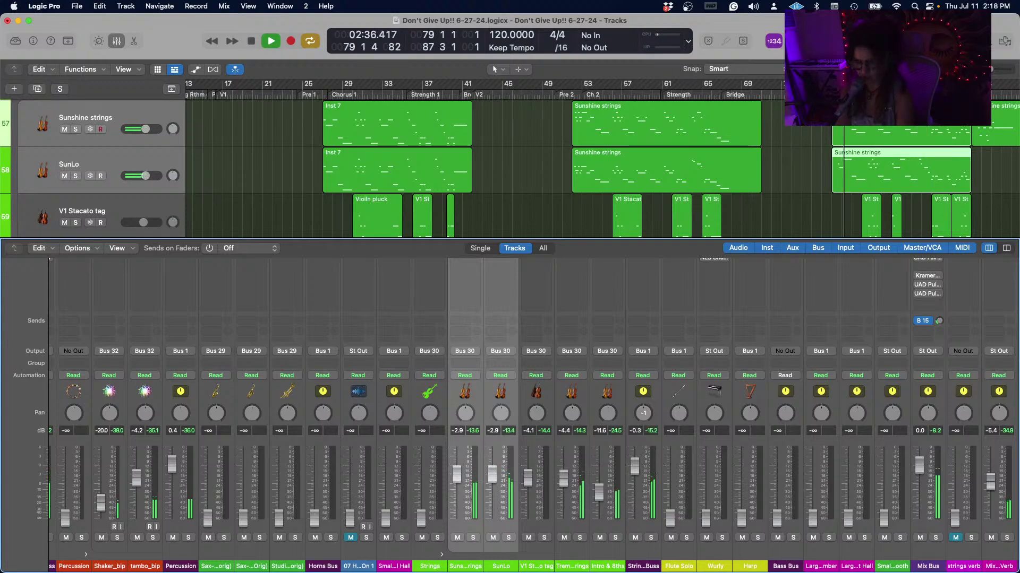
drag(491, 474, 492, 470)
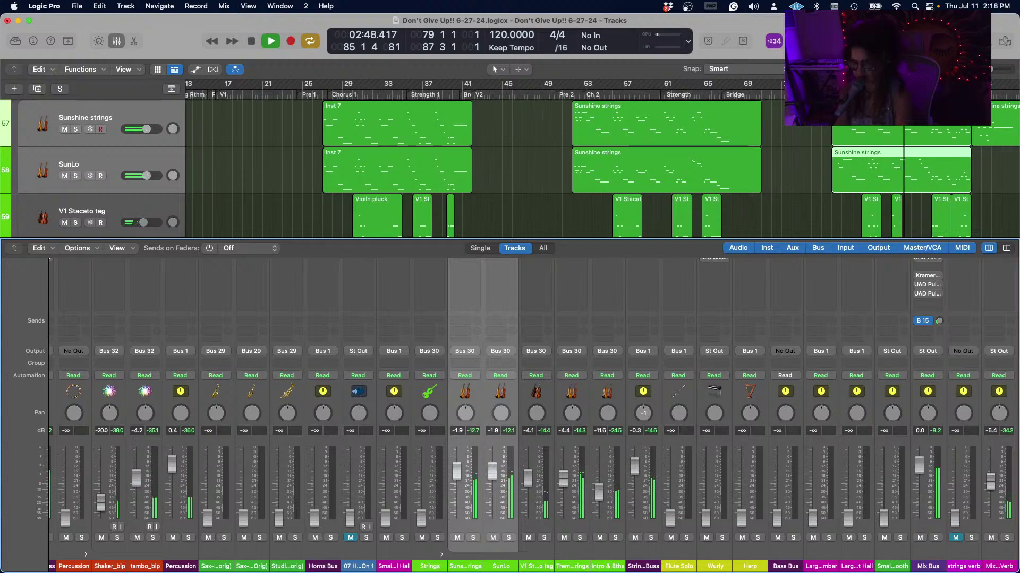
drag(599, 491, 594, 494)
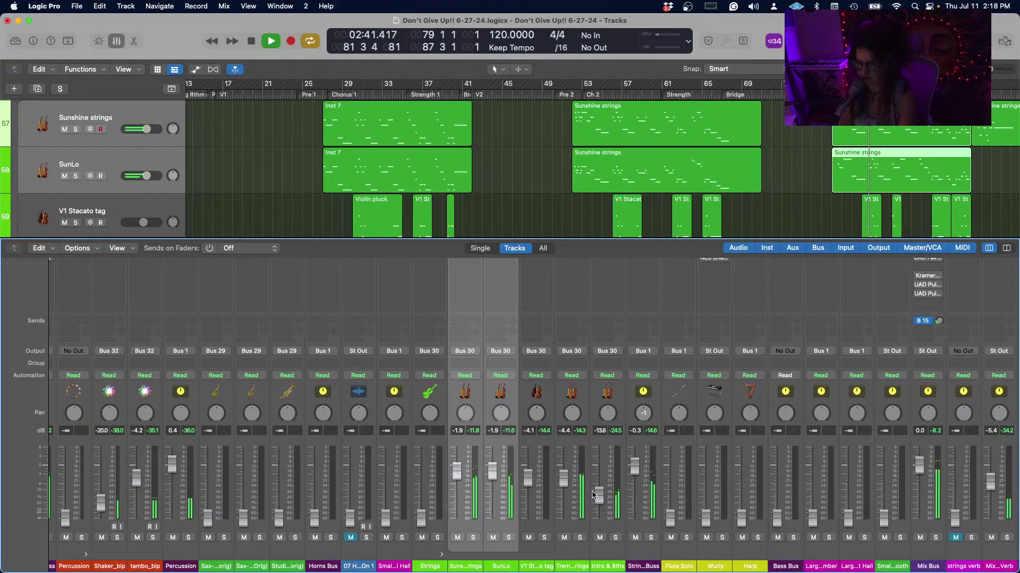
key(space)
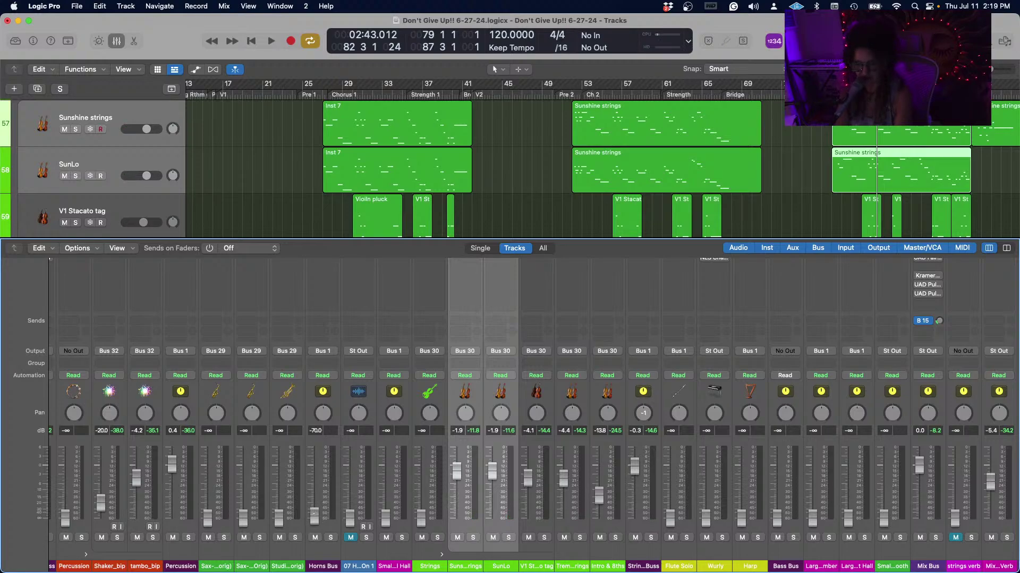
Set the Horns Bus fader to 0.2 dB, raise both Sax channels and Studio Trumpet 2 together to -2.9 dB, and start playback.
drag(315, 514, 315, 474)
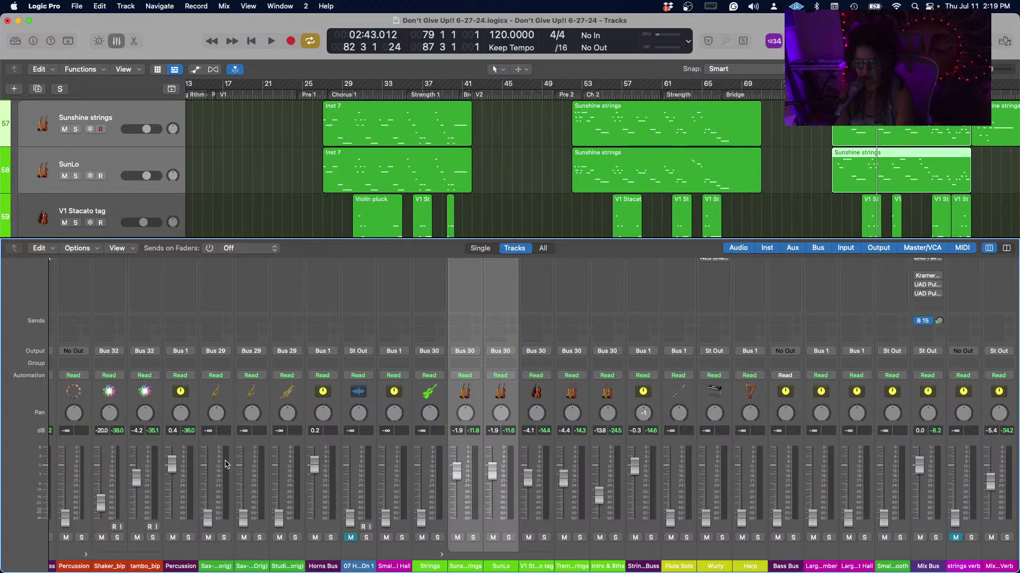
scroll(563, 461, left, 3)
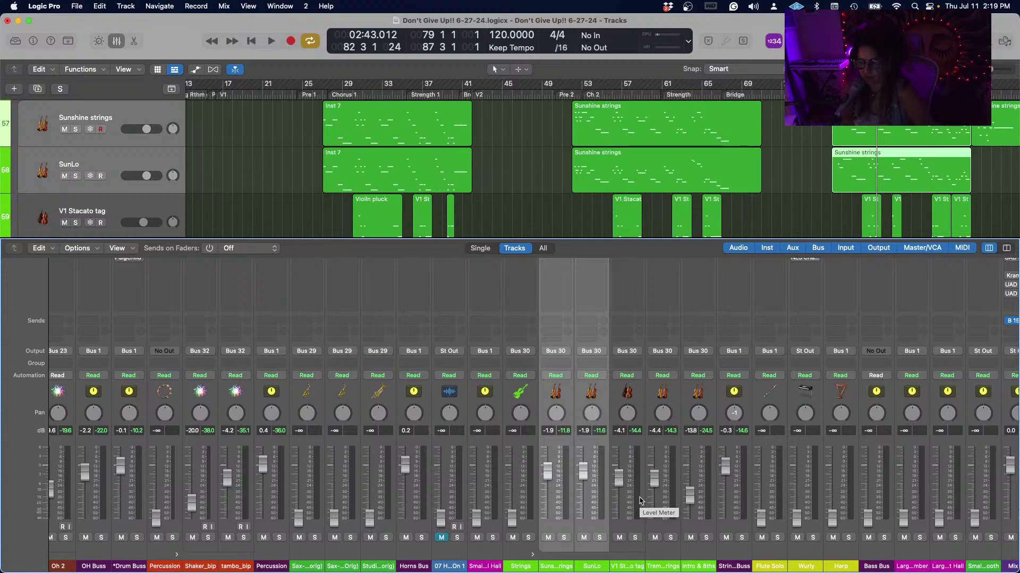
click(306, 451)
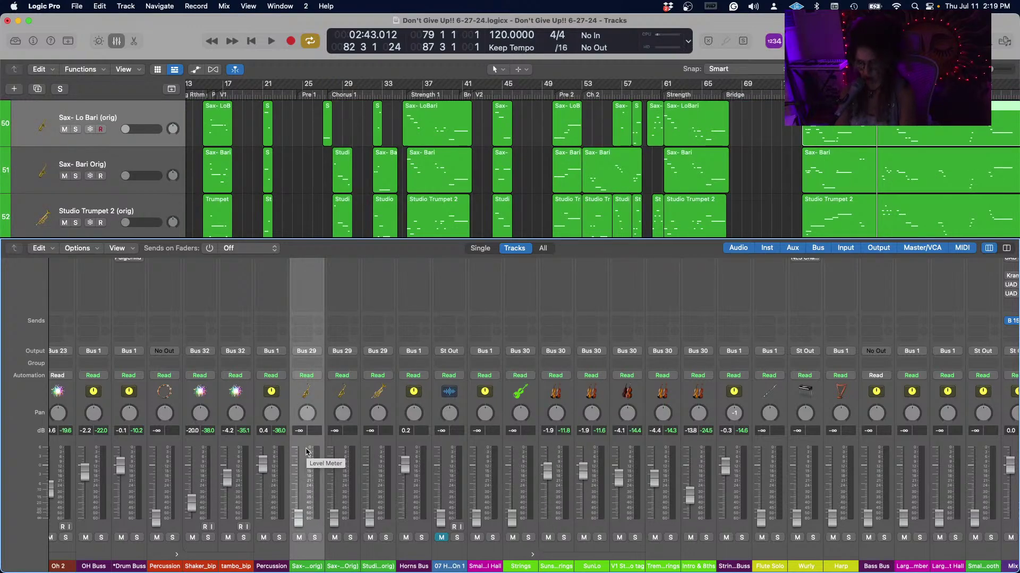
shift+click(343, 450)
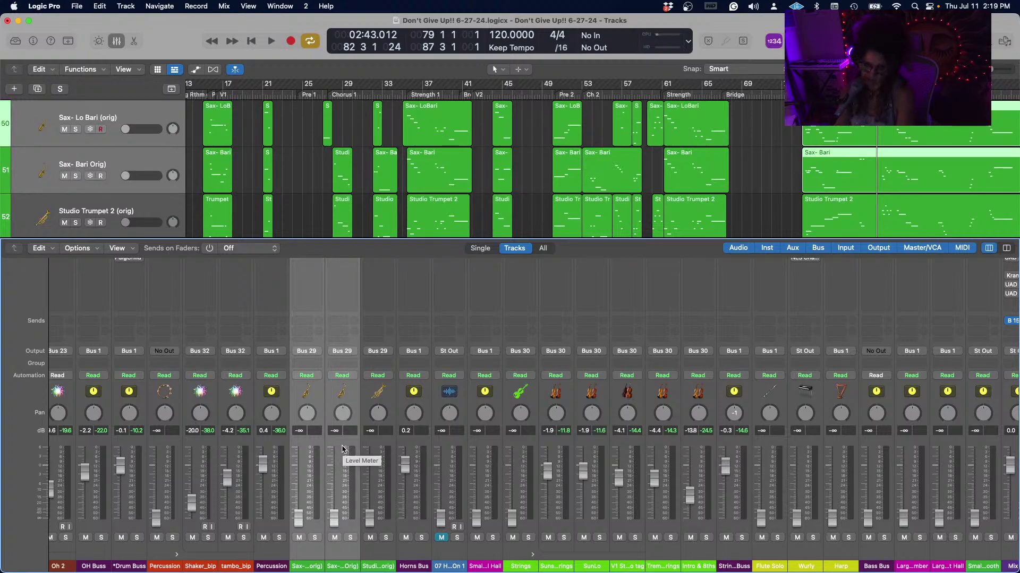
shift+click(373, 450)
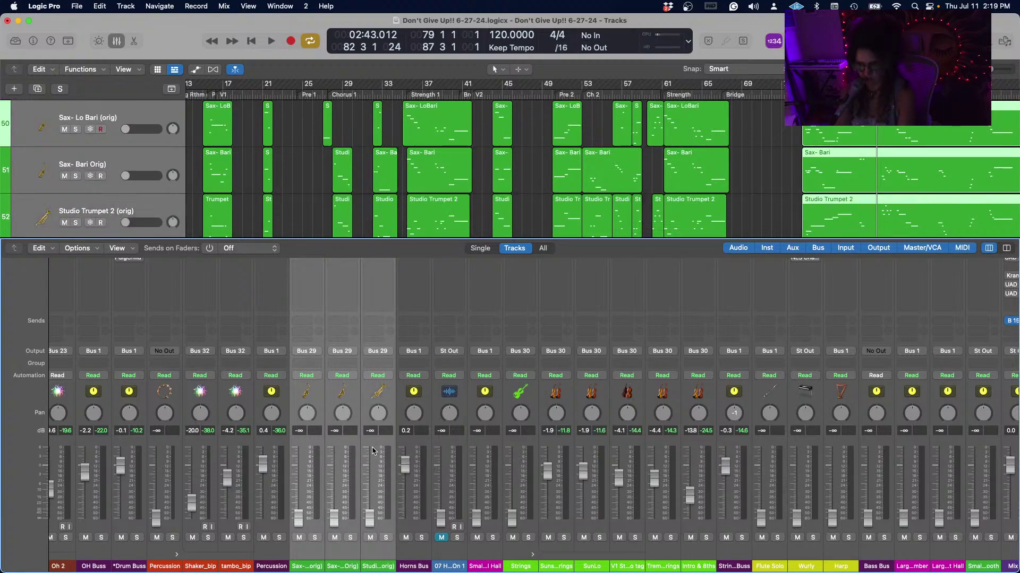
drag(369, 518, 366, 472)
key(space)
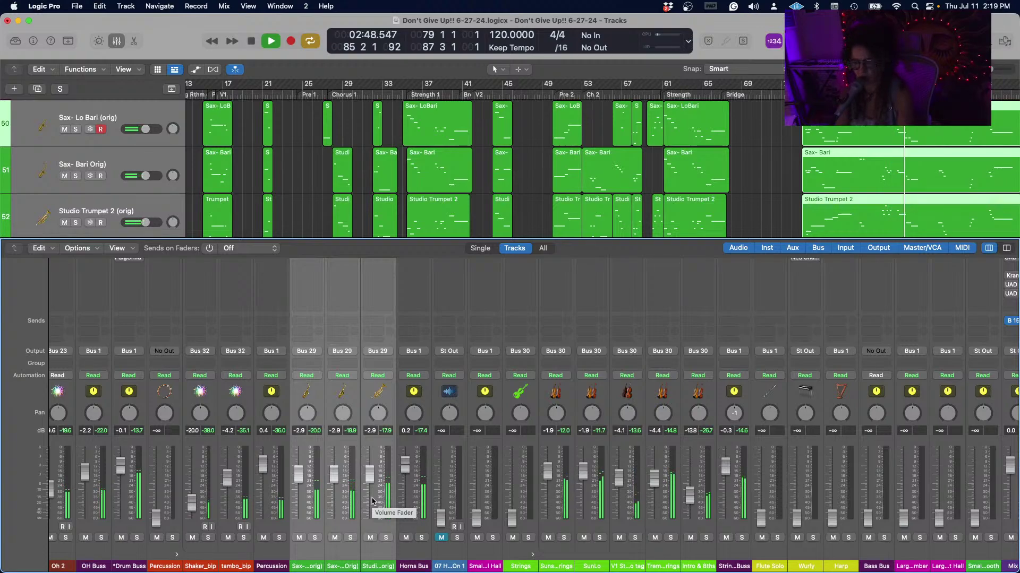
Raise the two Sax faders and the Studio Trumpet 2 fader together to 1.6 dB against the playing mix and stop playback.
drag(371, 501, 371, 495)
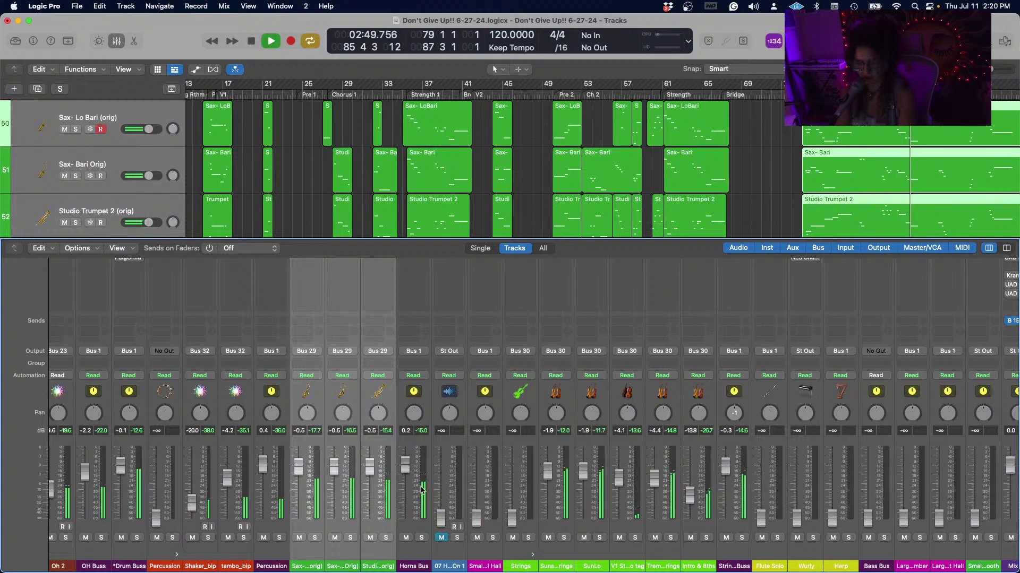
scroll(421, 489, up, 5)
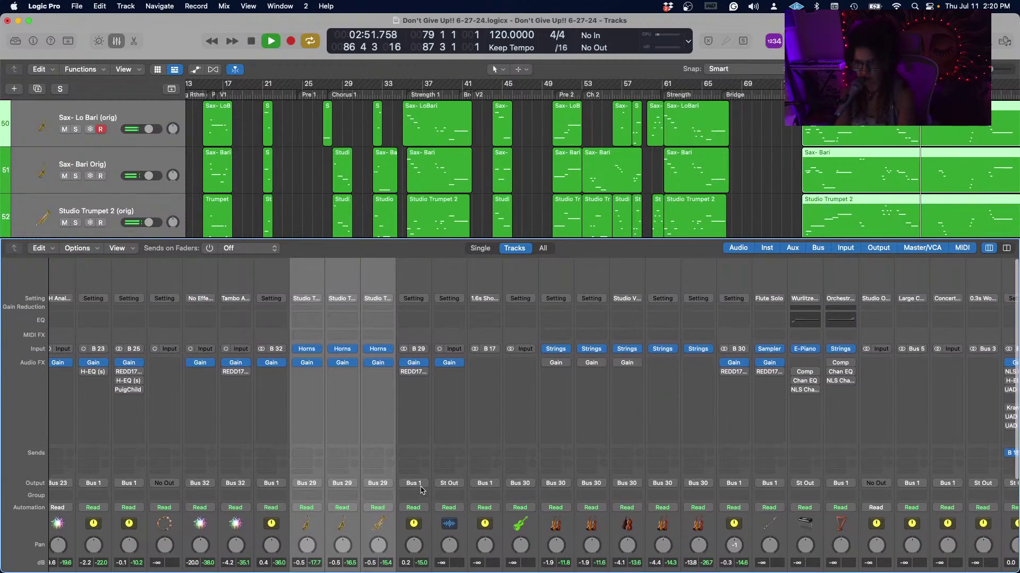
scroll(402, 538, down, 5)
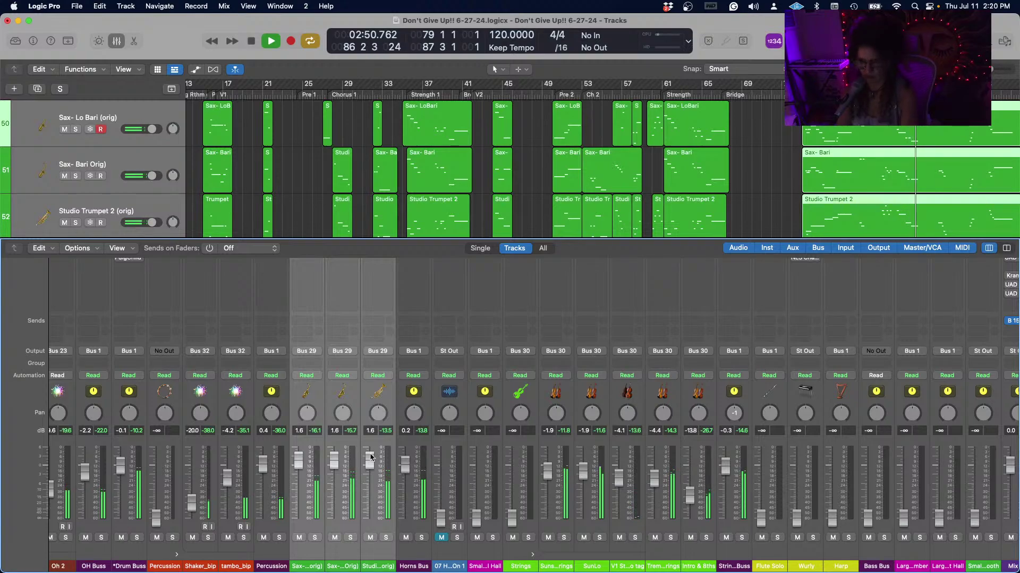
key(space)
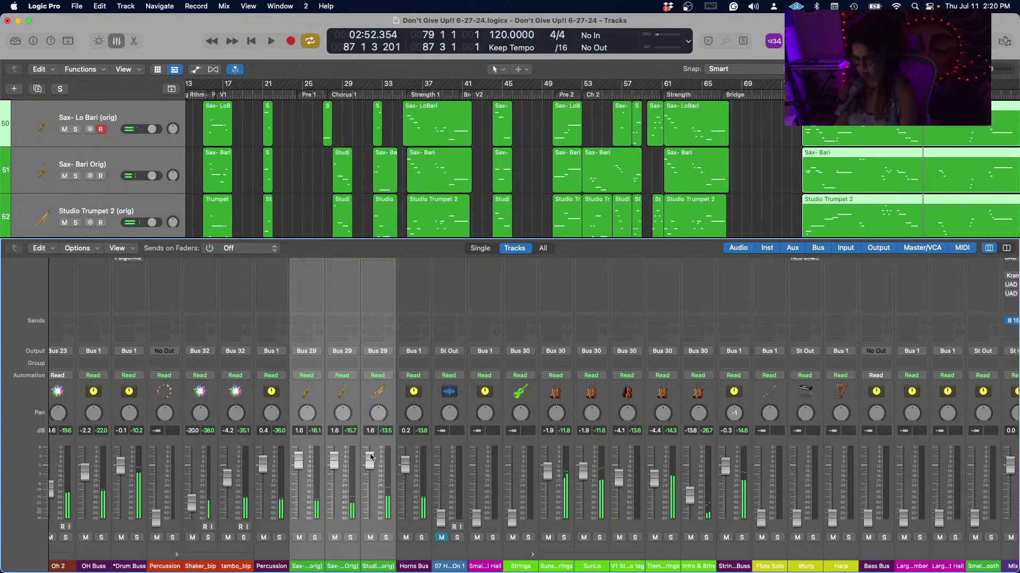
Check where Wurly and Harp play, and raise the Flute Solo fader to 2.5 dB while the looped passage plays.
scroll(637, 497, right, 5)
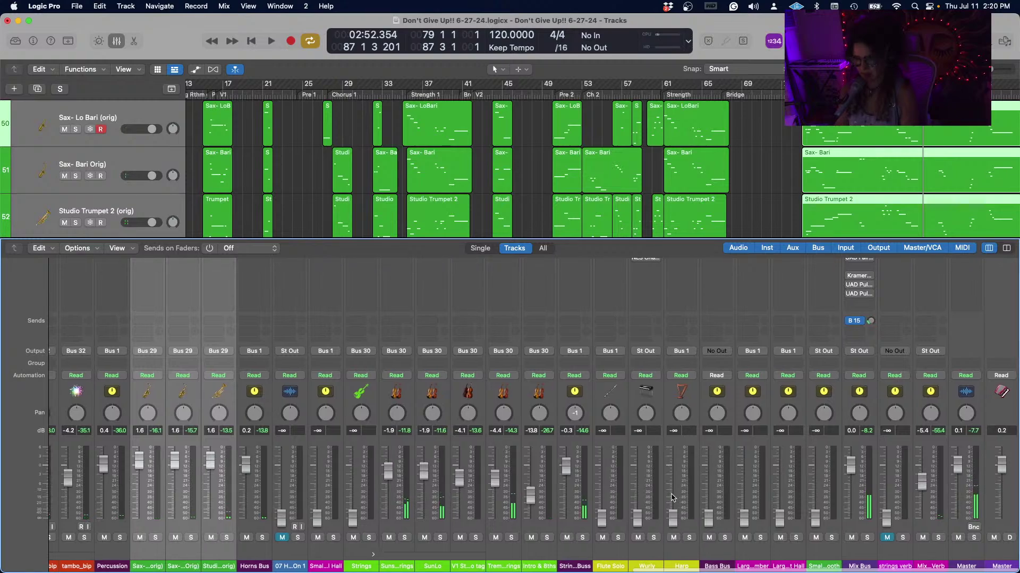
click(649, 453)
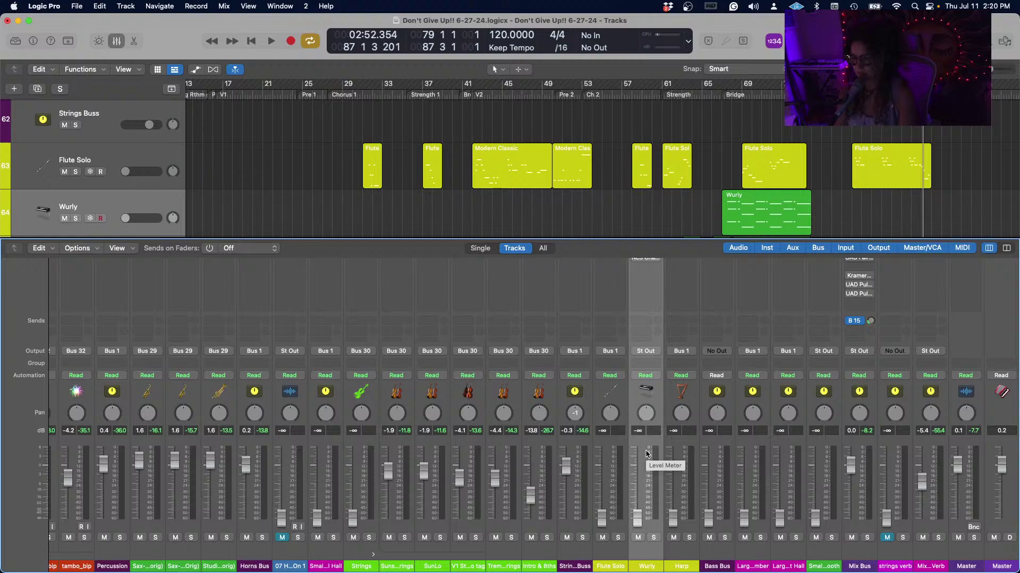
click(685, 452)
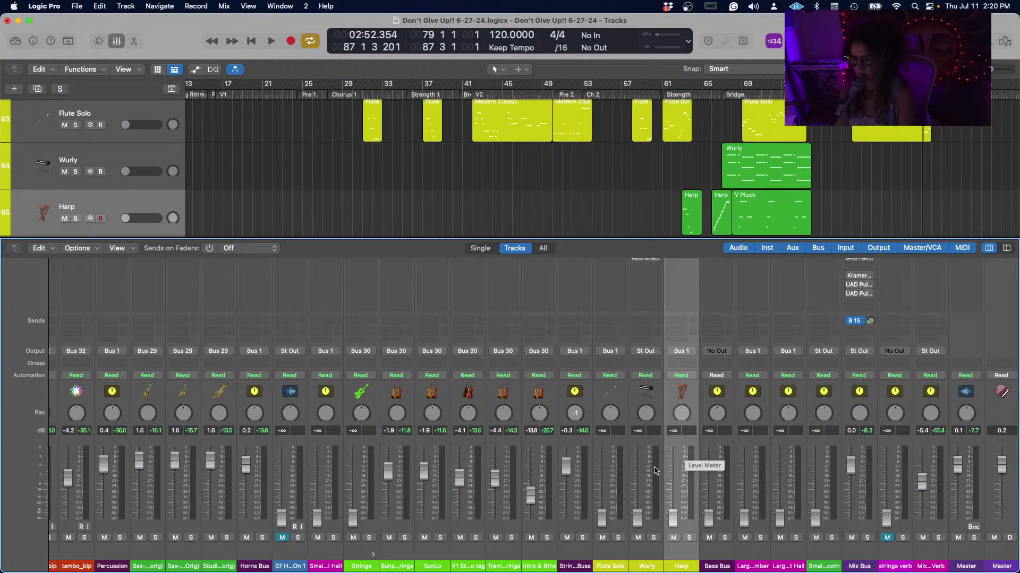
click(611, 457)
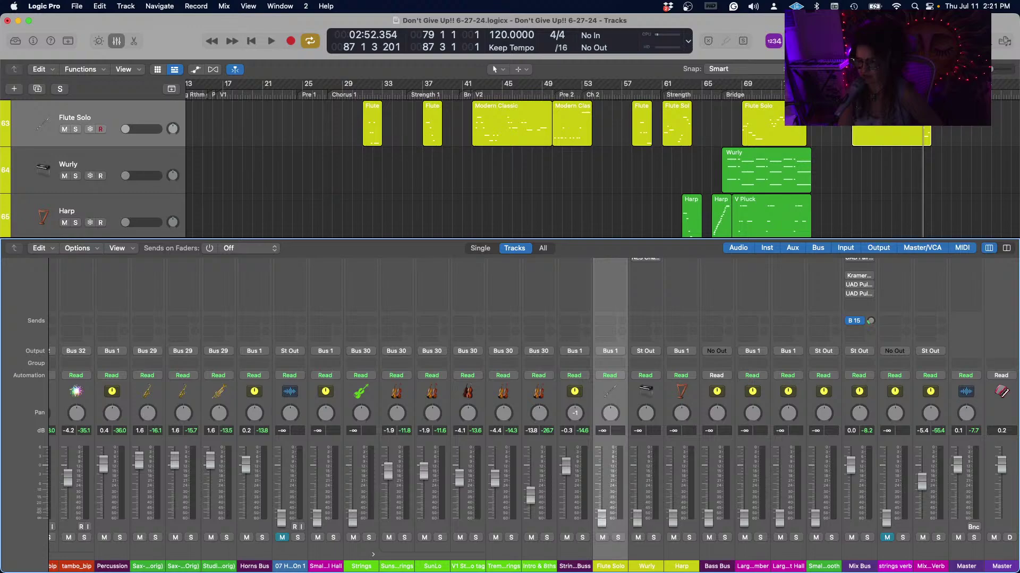
drag(601, 518, 602, 466)
key(space)
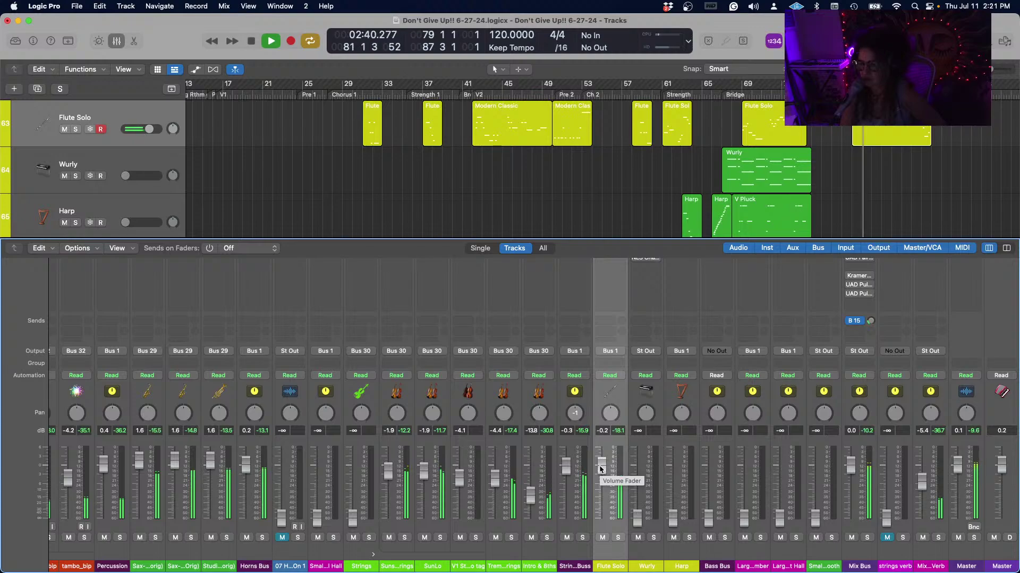
drag(600, 469, 601, 454)
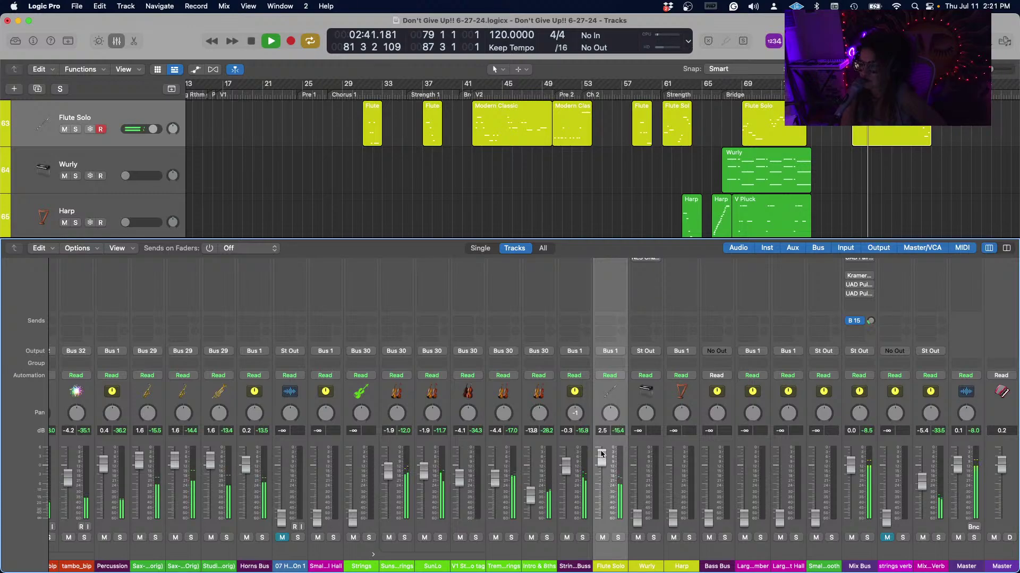
Solo the Flute Solo channel to hear it alone, stop playback and take it out of solo.
click(618, 538)
key(space)
key(space)
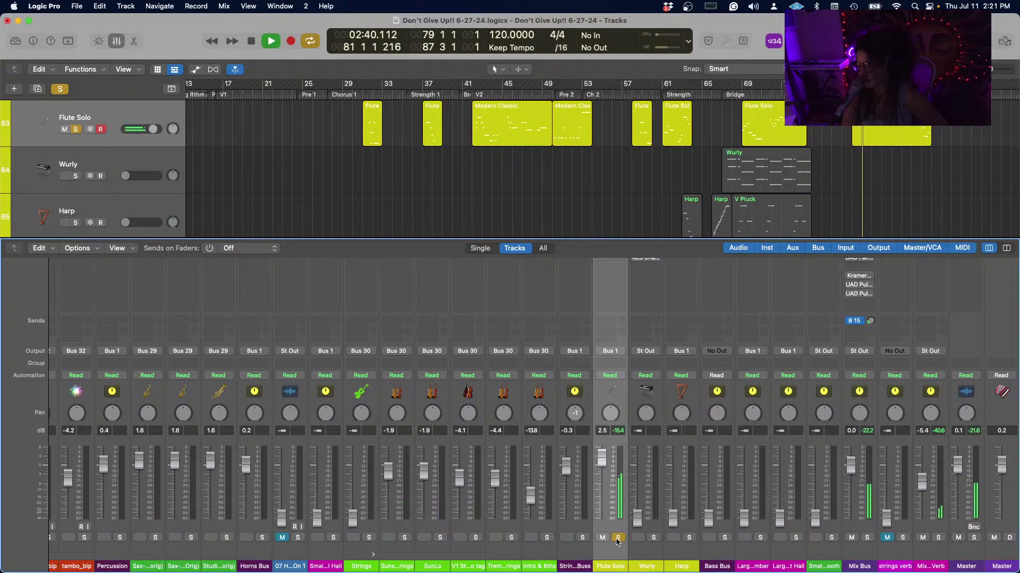
key(space)
click(617, 538)
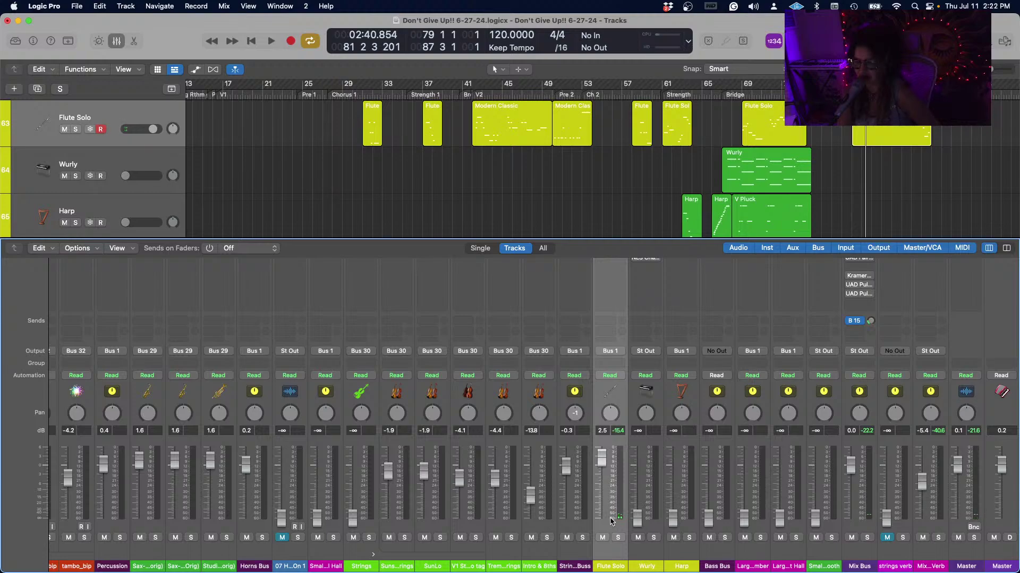
Lower the Flute Solo fader to 0.6 dB during playback, check its plug-ins, and replay the loop to judge the balance.
key(space)
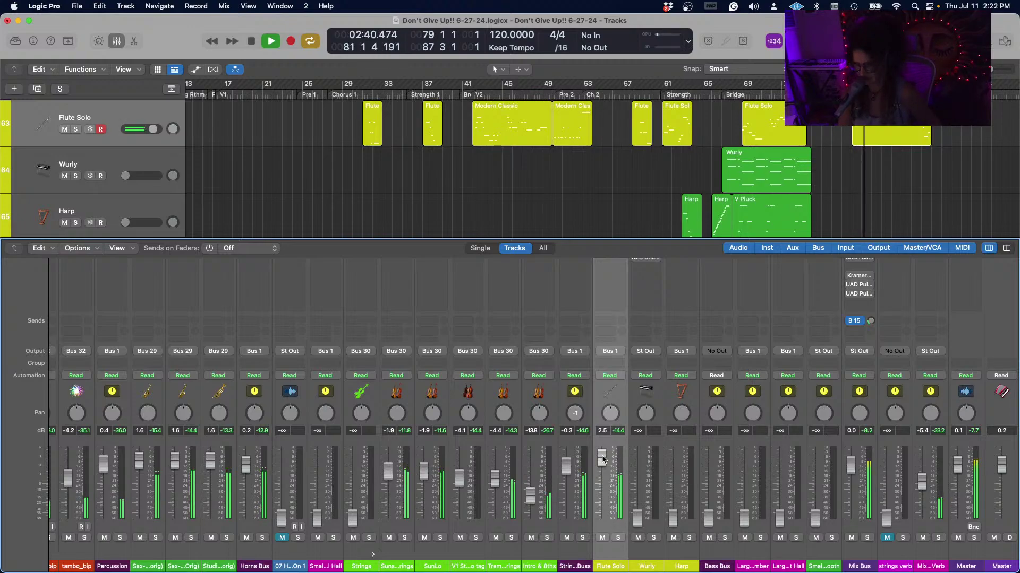
drag(603, 459, 604, 470)
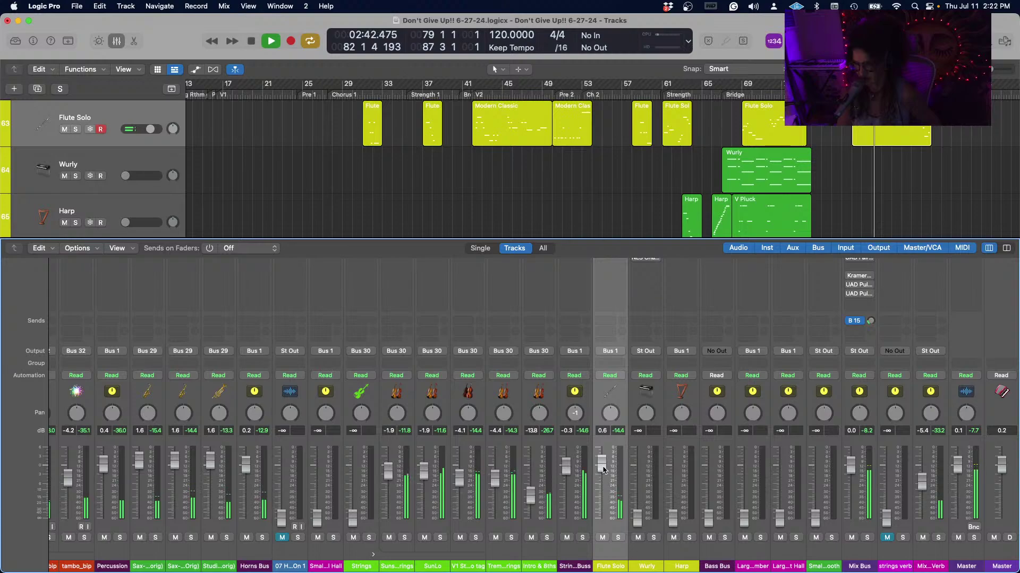
scroll(603, 478, up, 3)
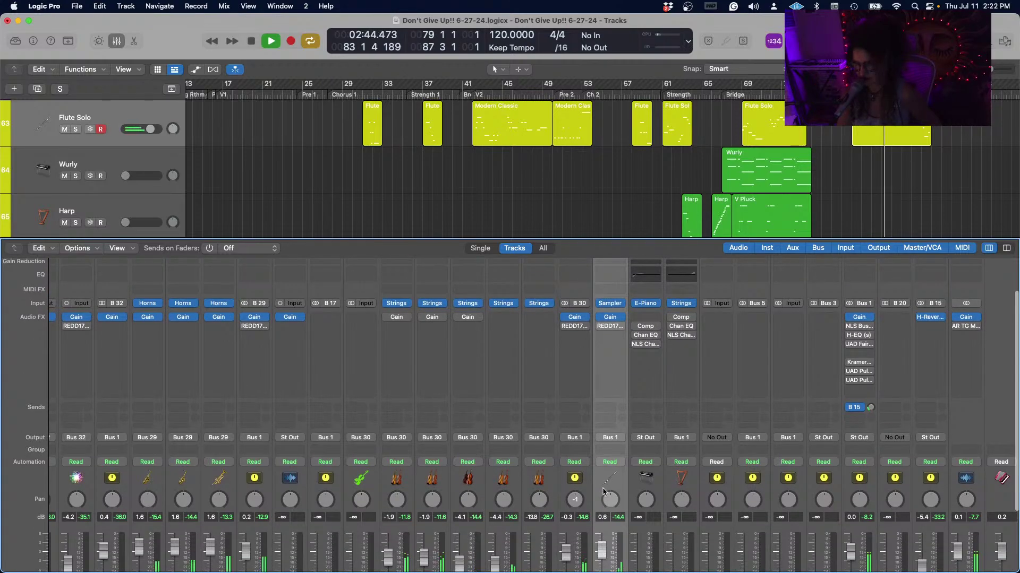
scroll(606, 499, down, 3)
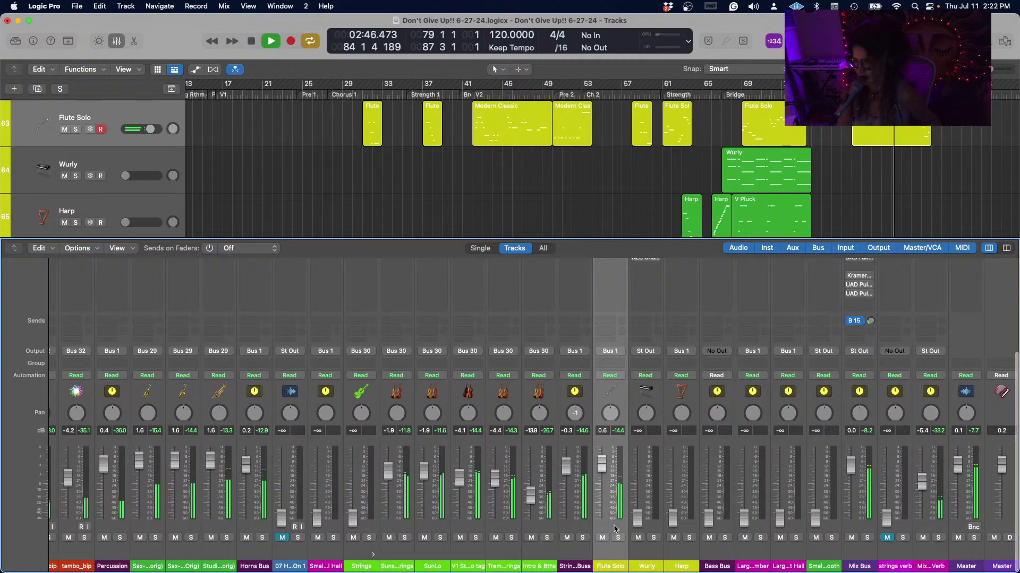
key(space)
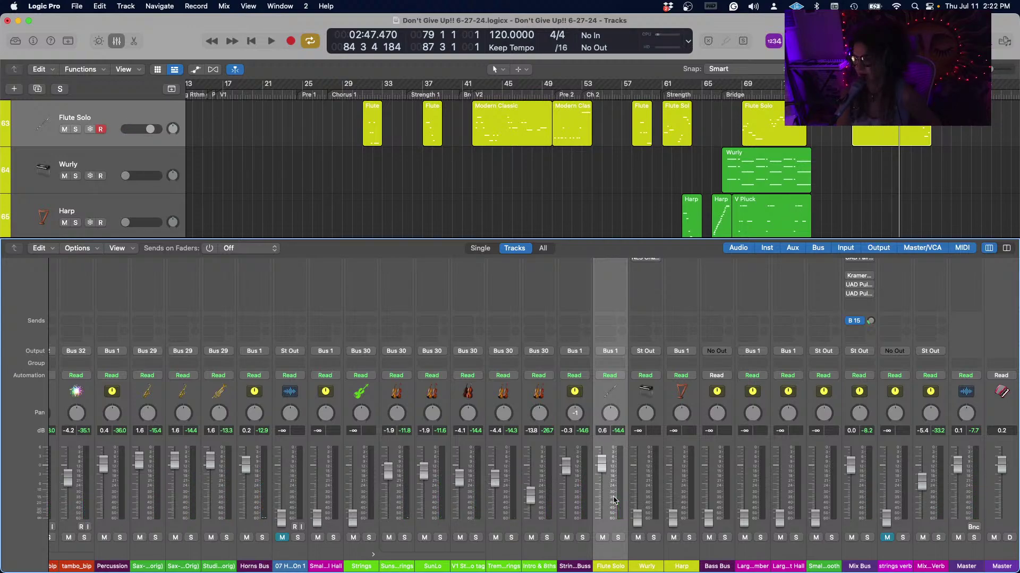
key(space)
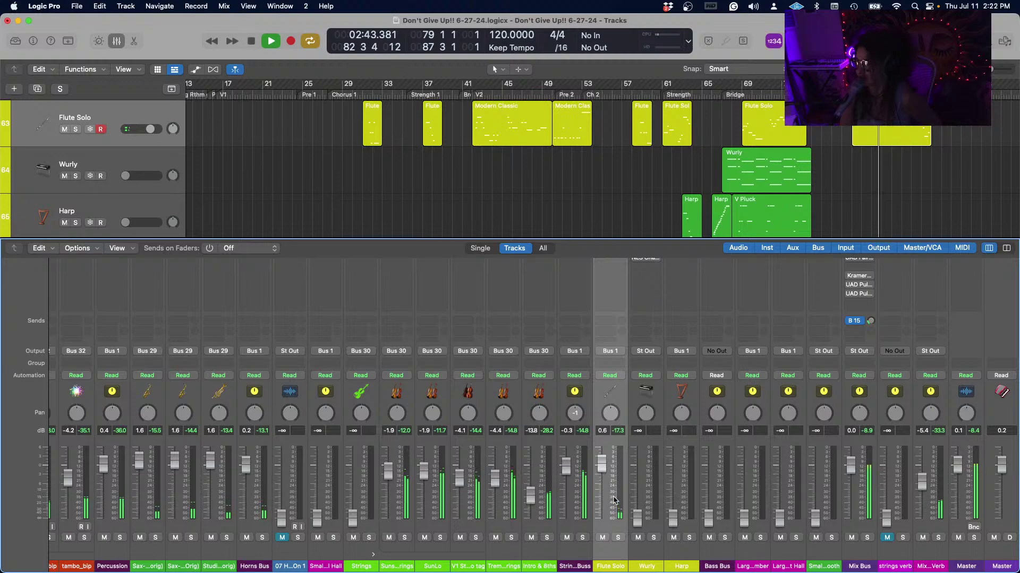
Stop playback, zoom in on the Flute Solo region in the Chorus Outro and move the playhead to bar 83.
key(space)
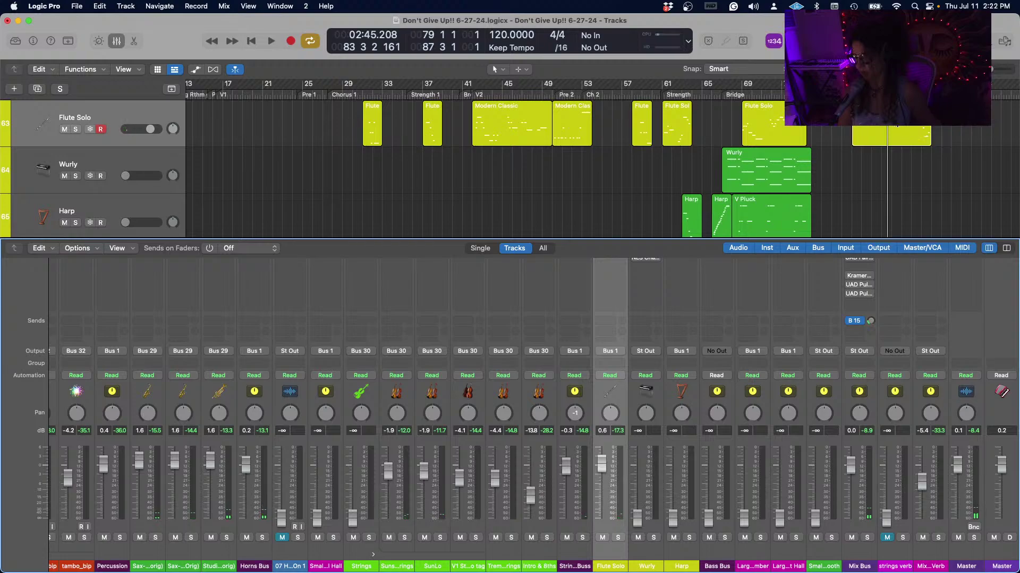
key(super+Right)
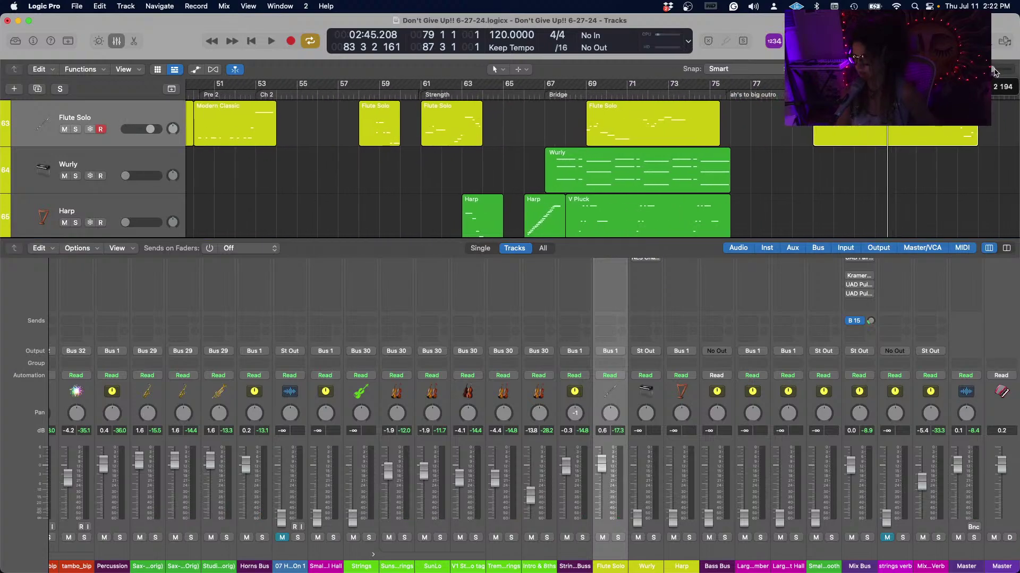
scroll(711, 112, right, 6)
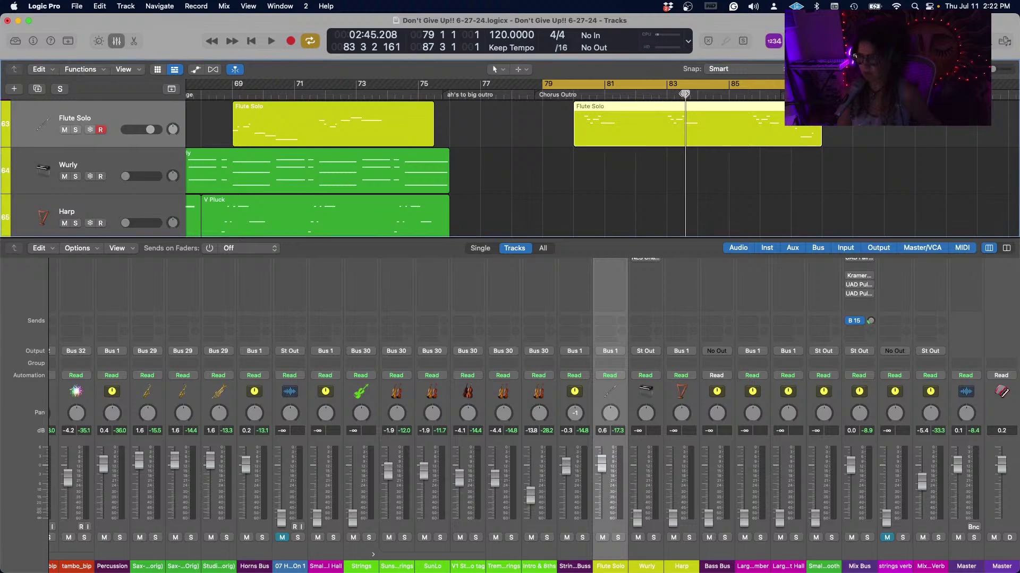
drag(685, 94, 667, 94)
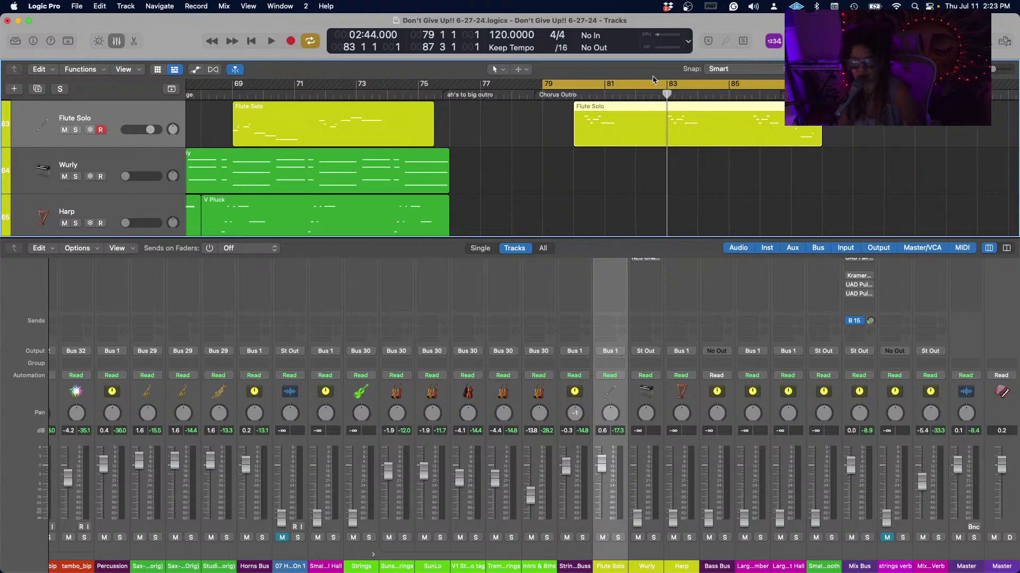
Open the Flute Solo region in the Piano Roll and delete the six-note phrase in bar 83.
click(134, 41)
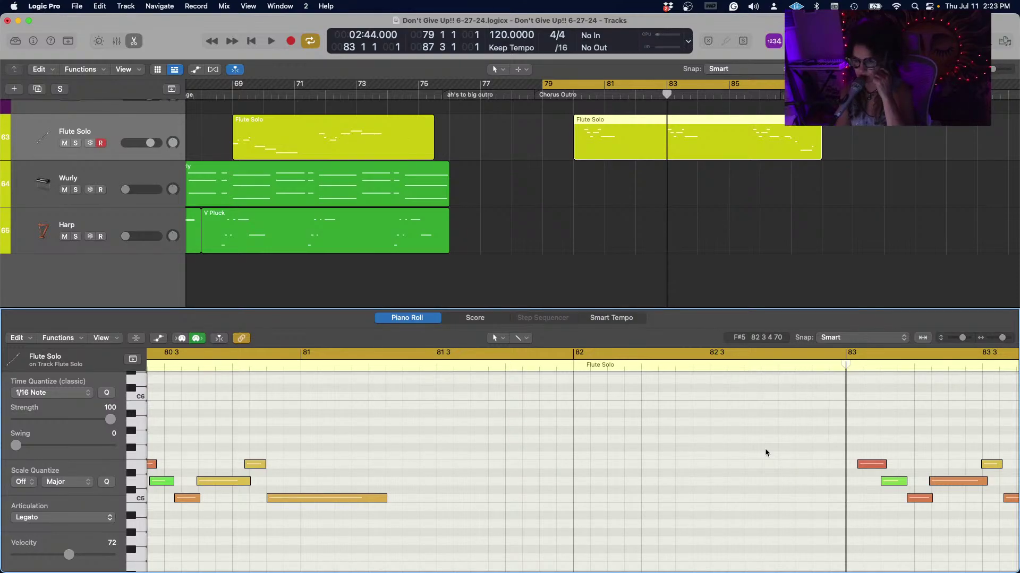
scroll(764, 448, right, 10)
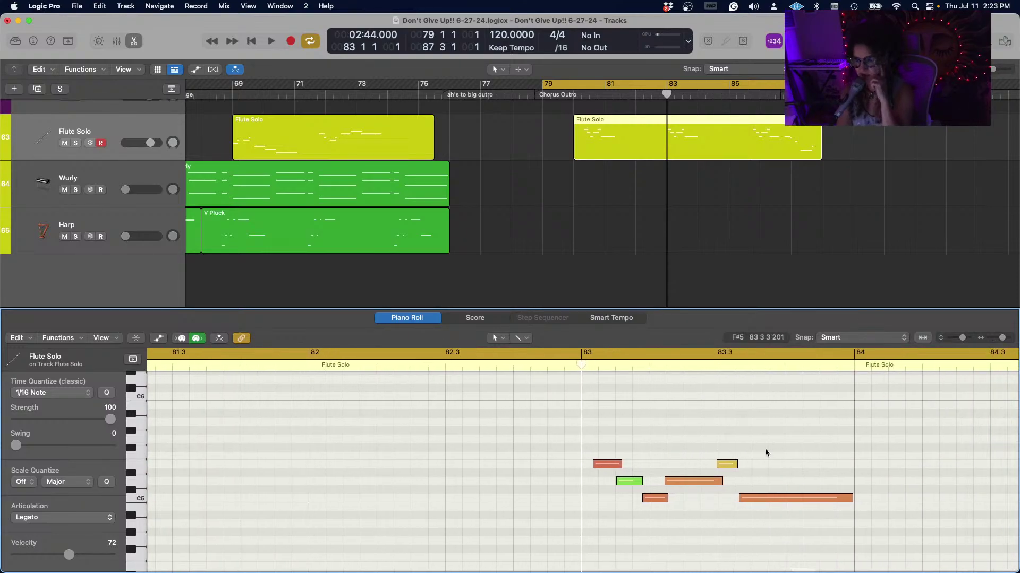
scroll(765, 452, right, 3)
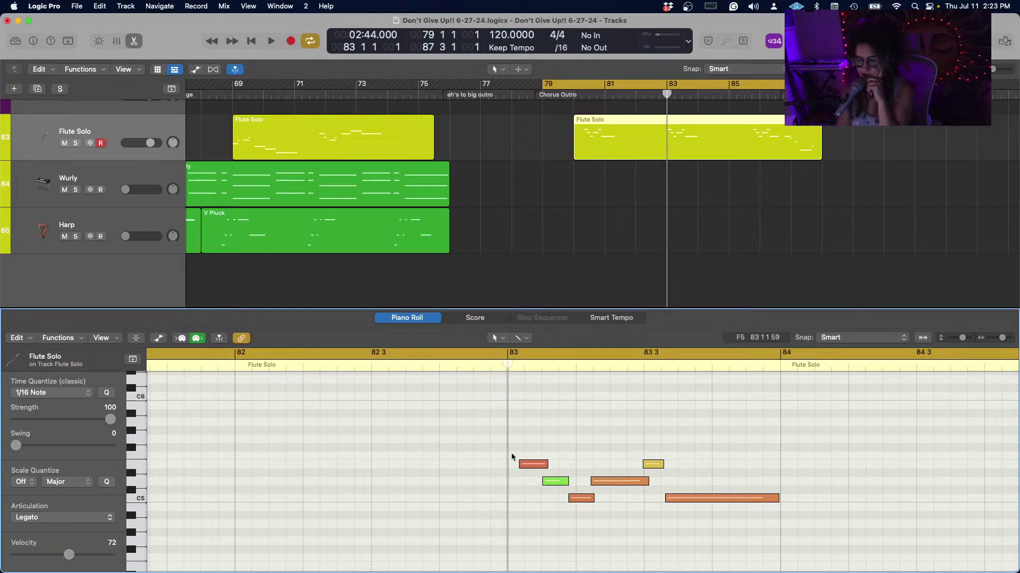
drag(515, 442, 778, 522)
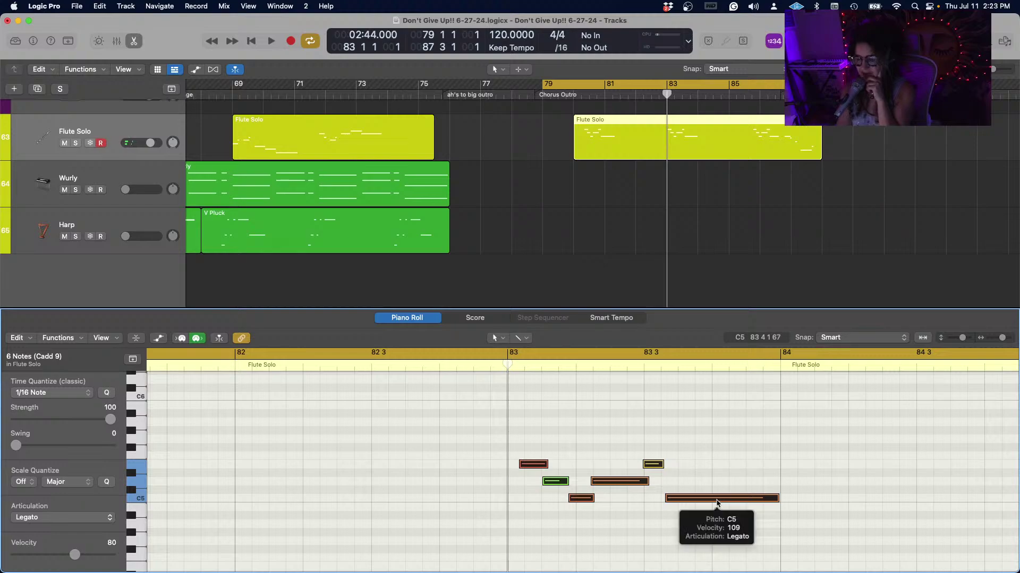
scroll(398, 483, left, 1)
scroll(399, 483, right, 10)
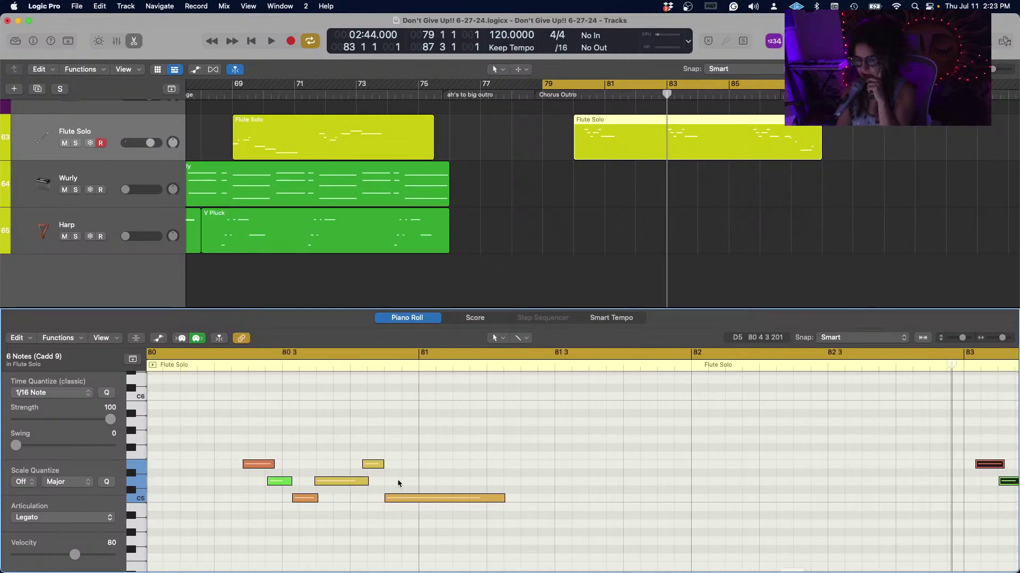
scroll(398, 483, left, 9)
key(Delete)
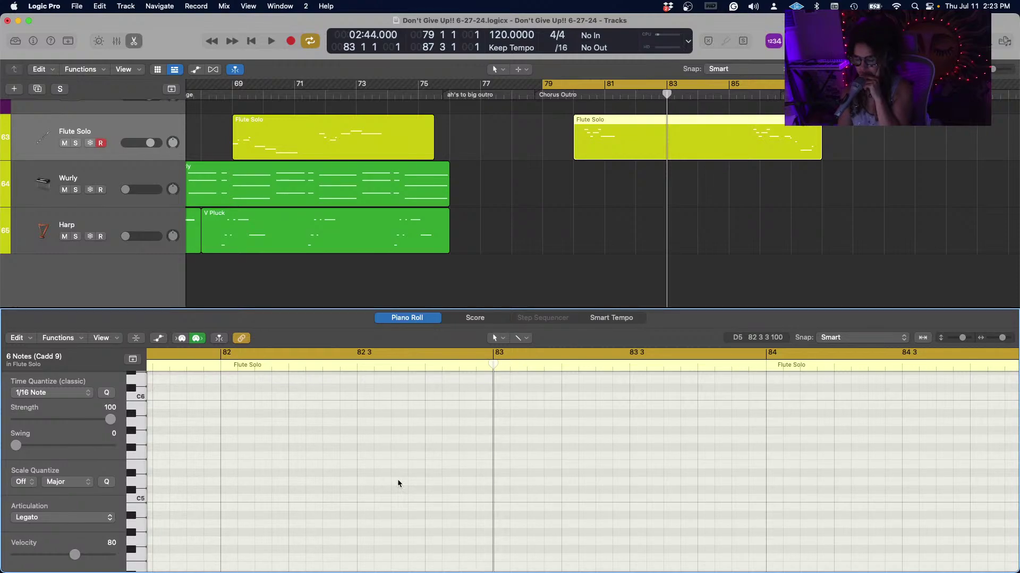
key(super+z)
Play the Chorus Outro from bar 79 and check the levels in the mixer, stopping in bar 86.
key(space)
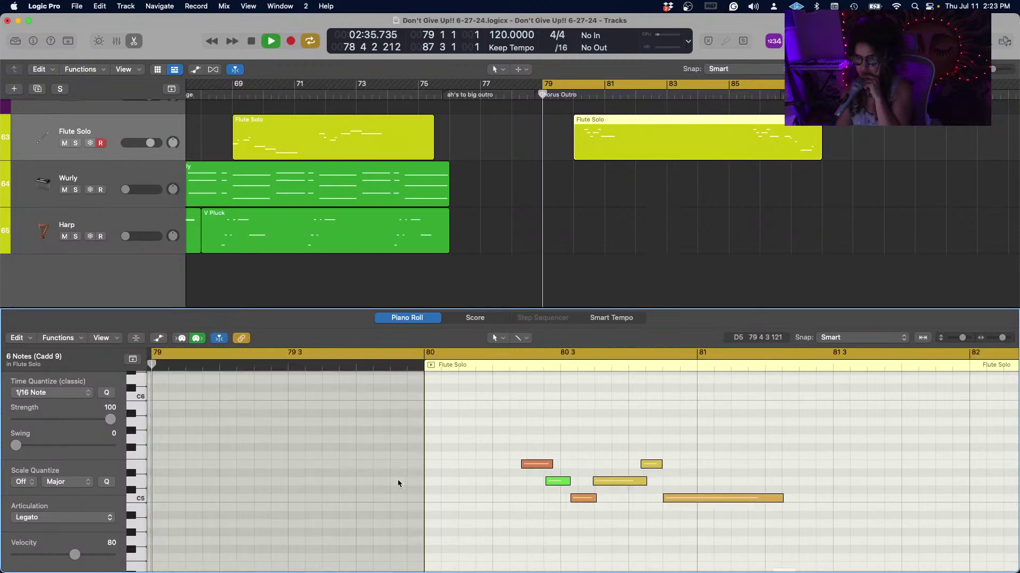
click(134, 42)
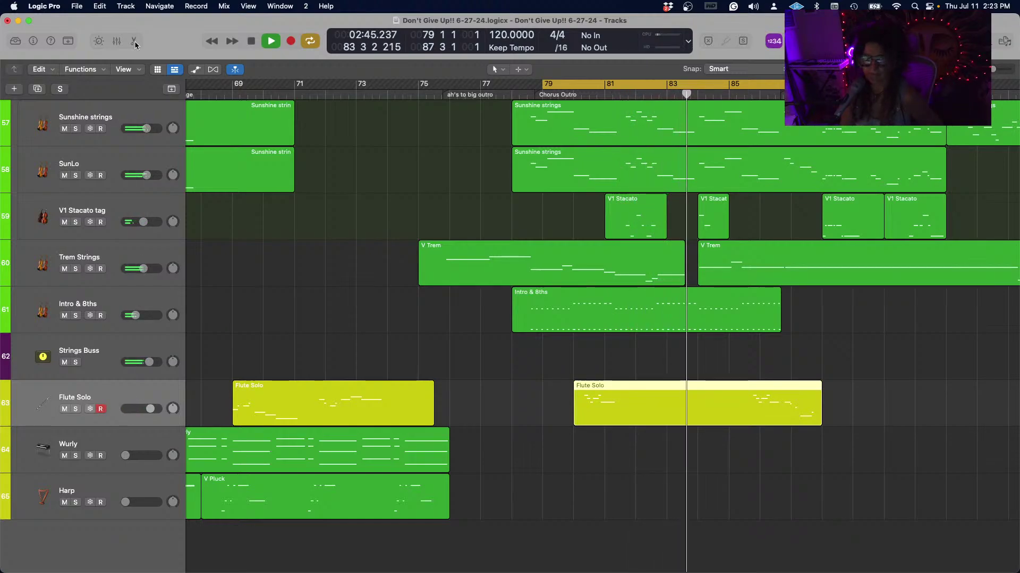
click(117, 41)
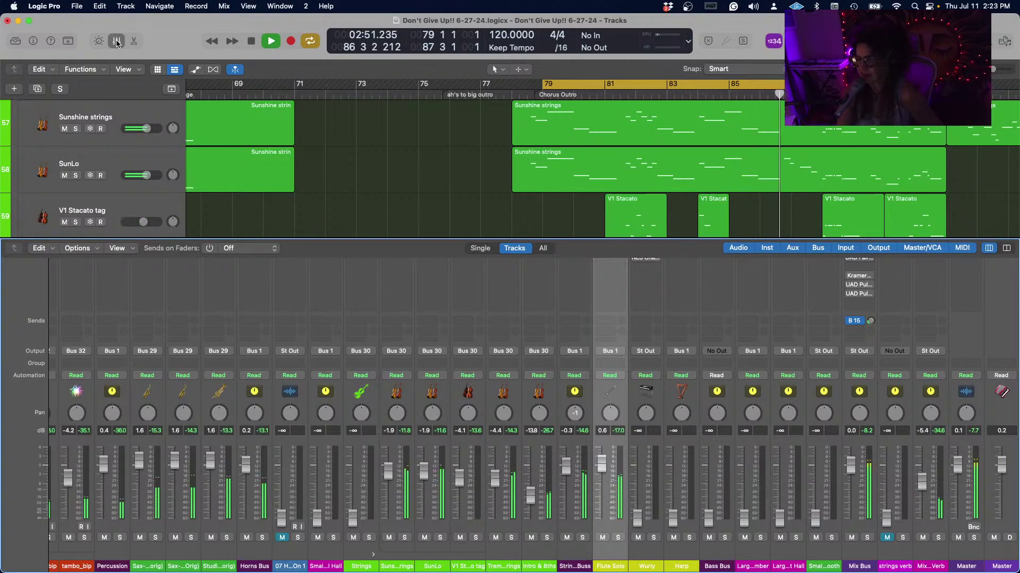
key(space)
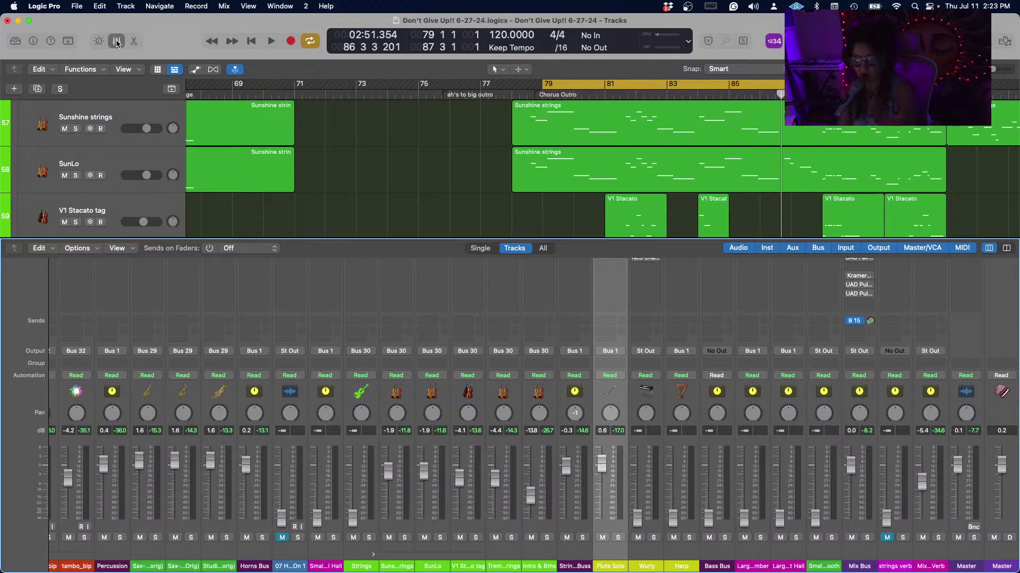
Reopen the Flute Solo region in the Piano Roll, zoom out horizontally and select its closing phrase from the end of bar 85 onward.
click(117, 42)
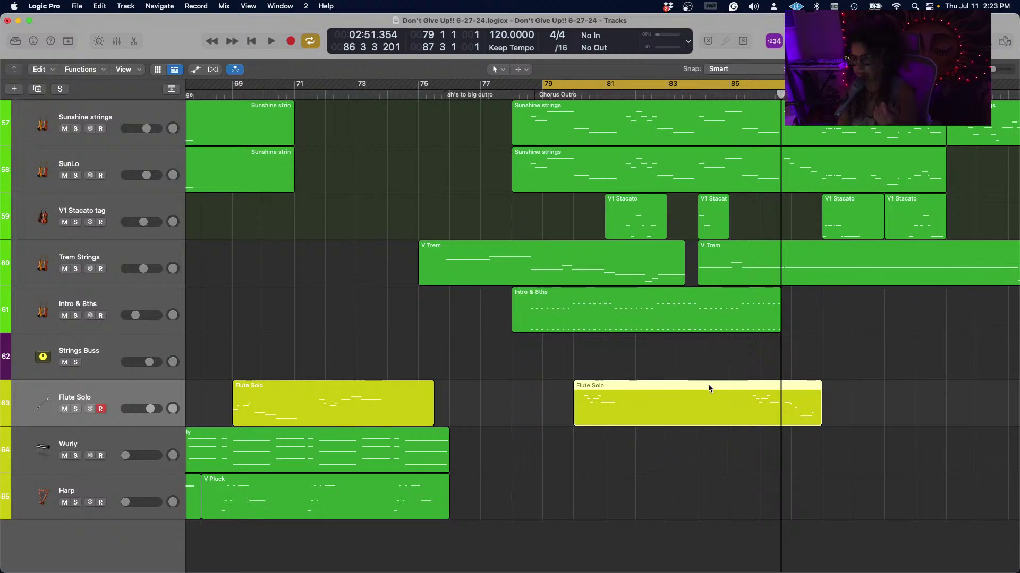
click(117, 43)
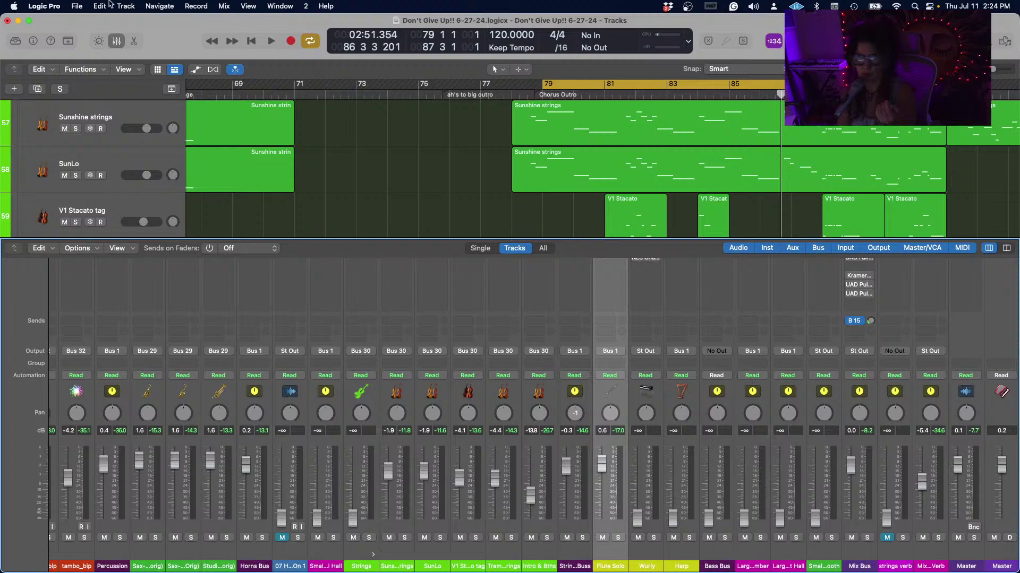
click(134, 42)
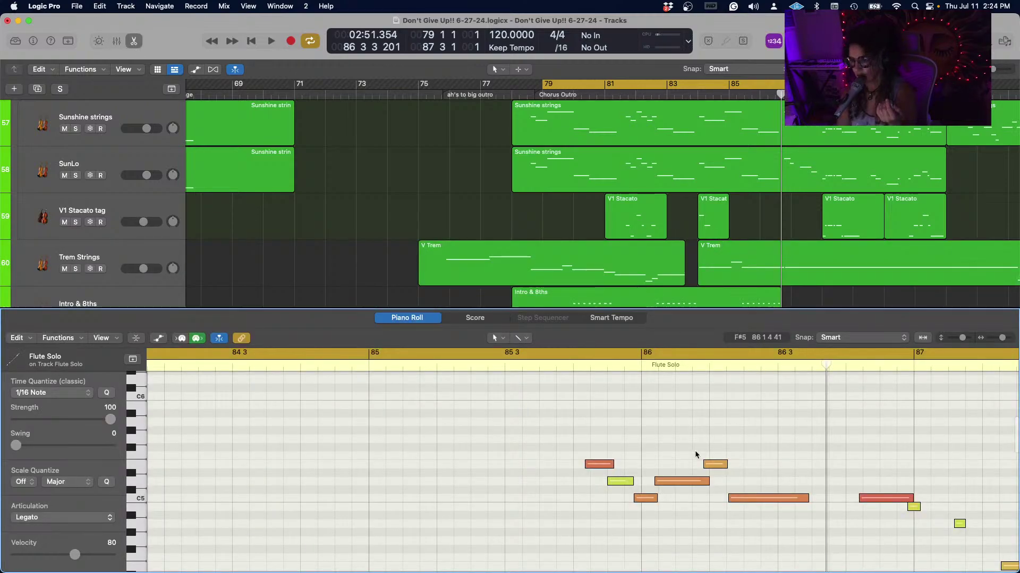
scroll(695, 451, down, 2)
scroll(694, 450, up, 5)
scroll(694, 450, left, 10)
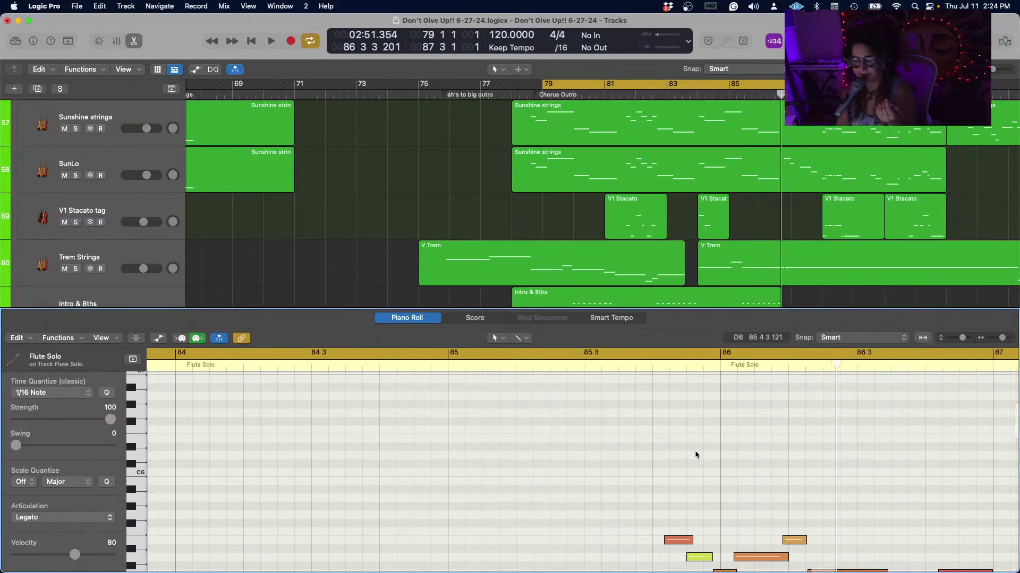
scroll(694, 450, right, 5)
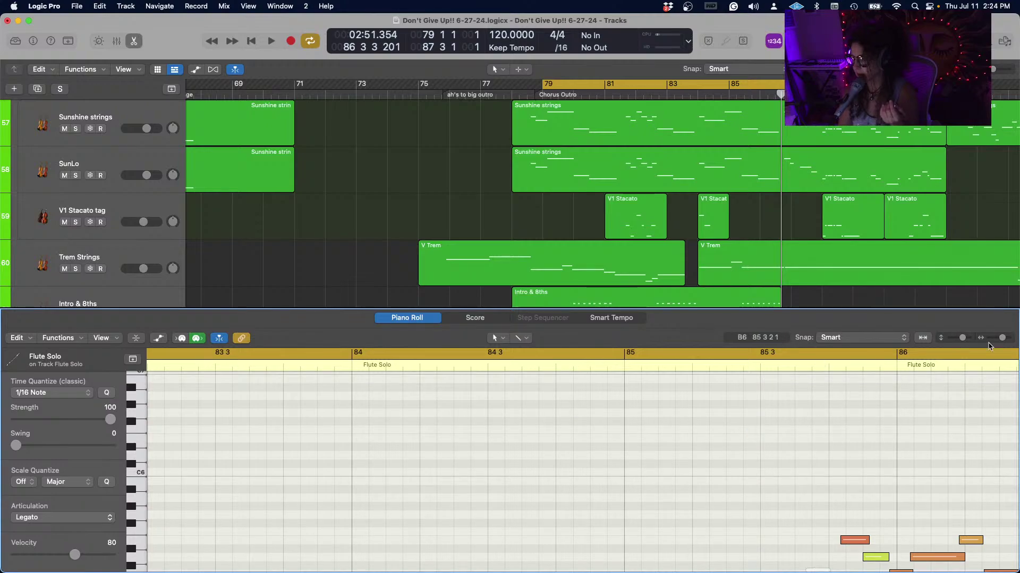
drag(1003, 340, 997, 340)
scroll(795, 414, down, 5)
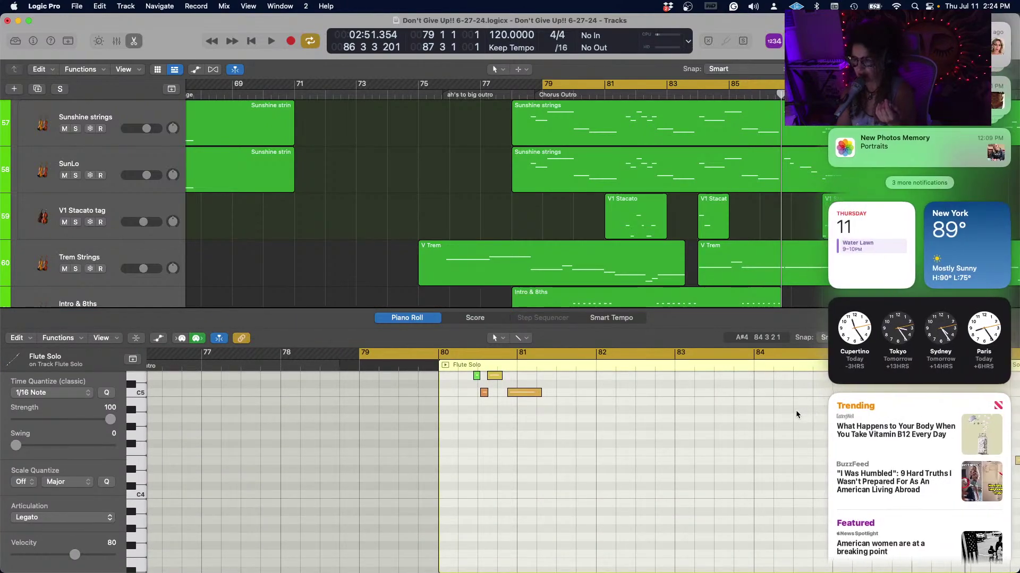
scroll(821, 473, right, 5)
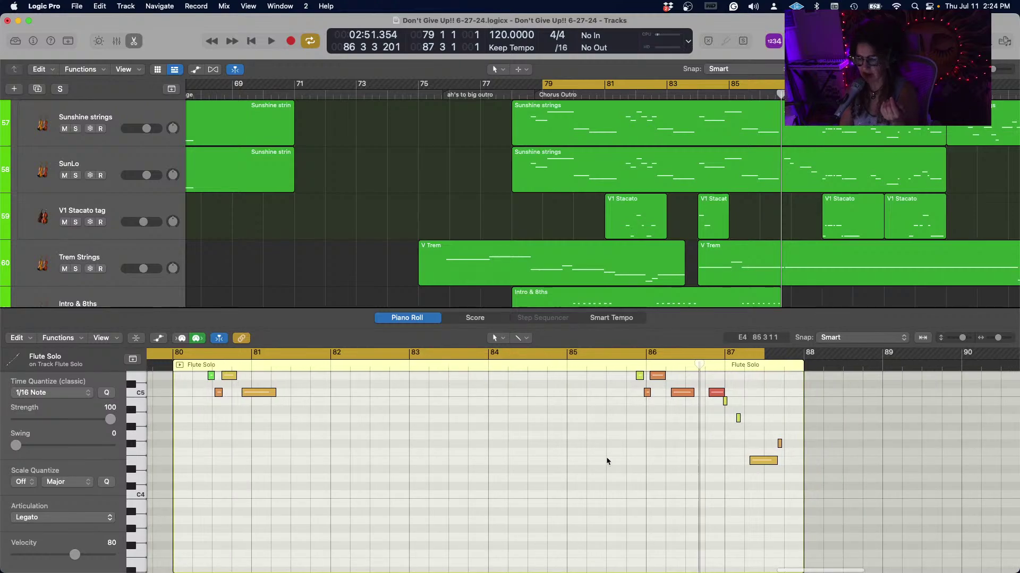
scroll(607, 461, up, 3)
drag(614, 420, 797, 551)
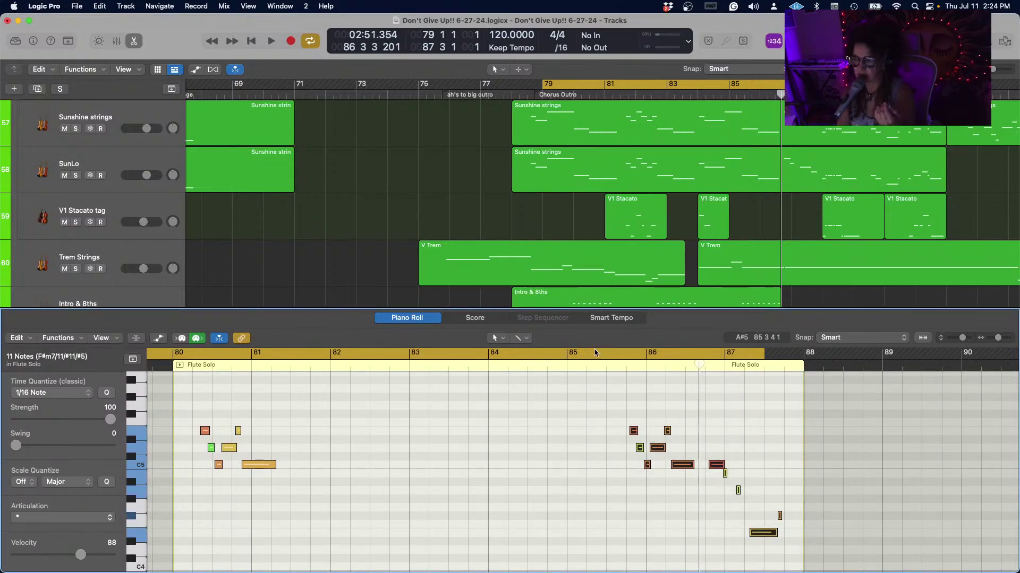
Turn off cycle mode, solo the Flute Solo track and play its closing phrase from bar 85 beat 3.
click(604, 369)
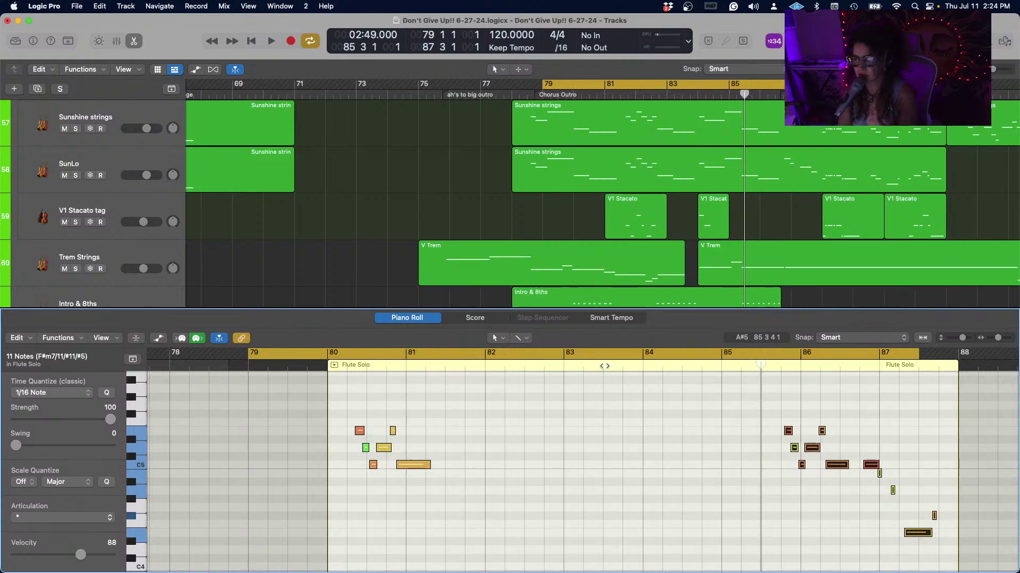
click(309, 40)
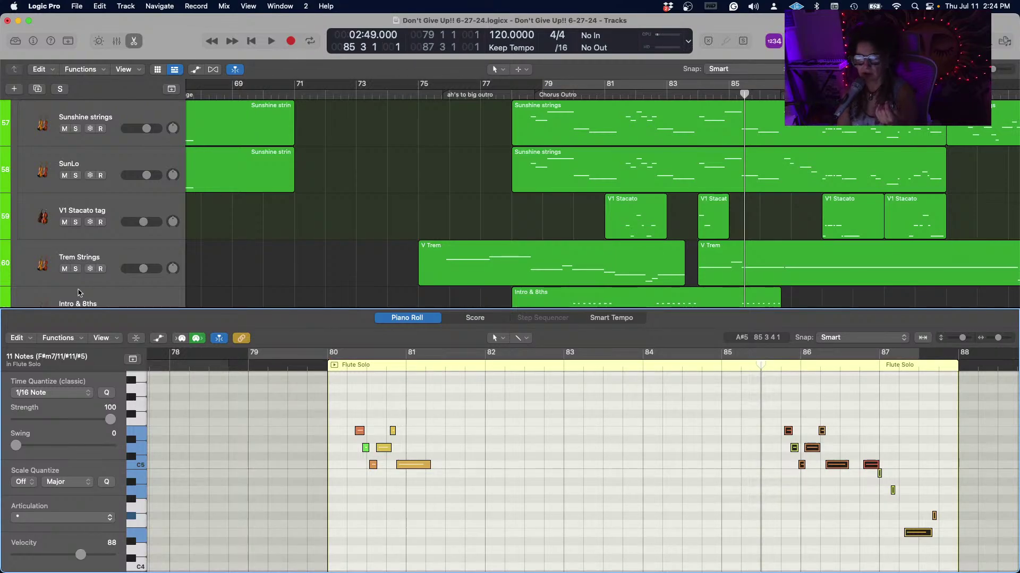
scroll(112, 212, down, 5)
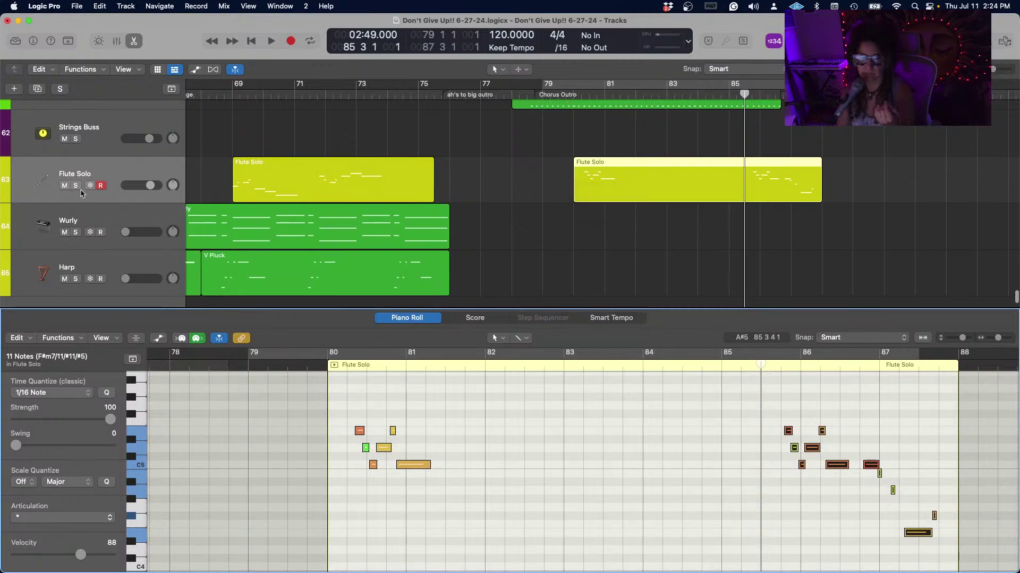
click(76, 186)
key(space)
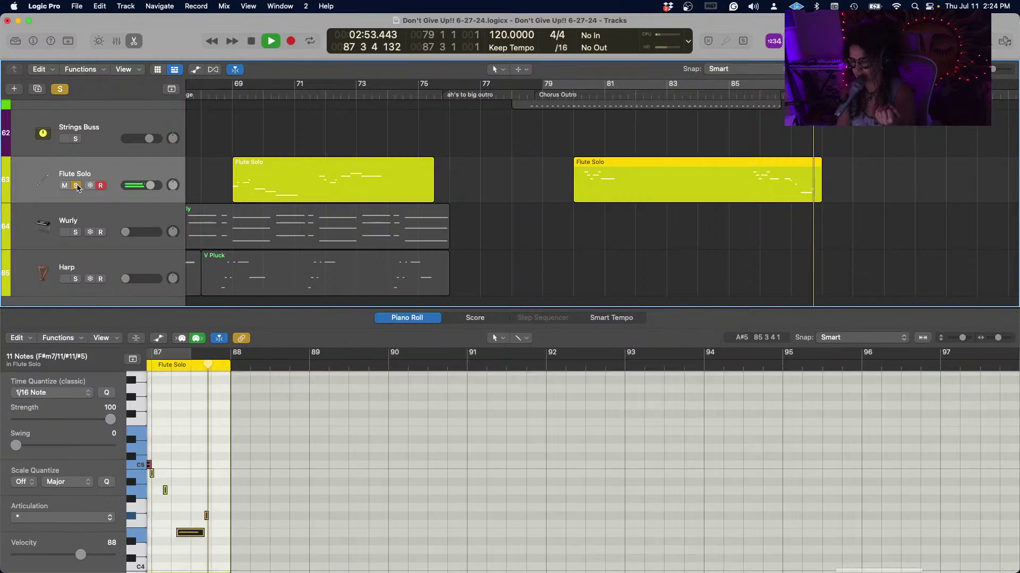
key(space)
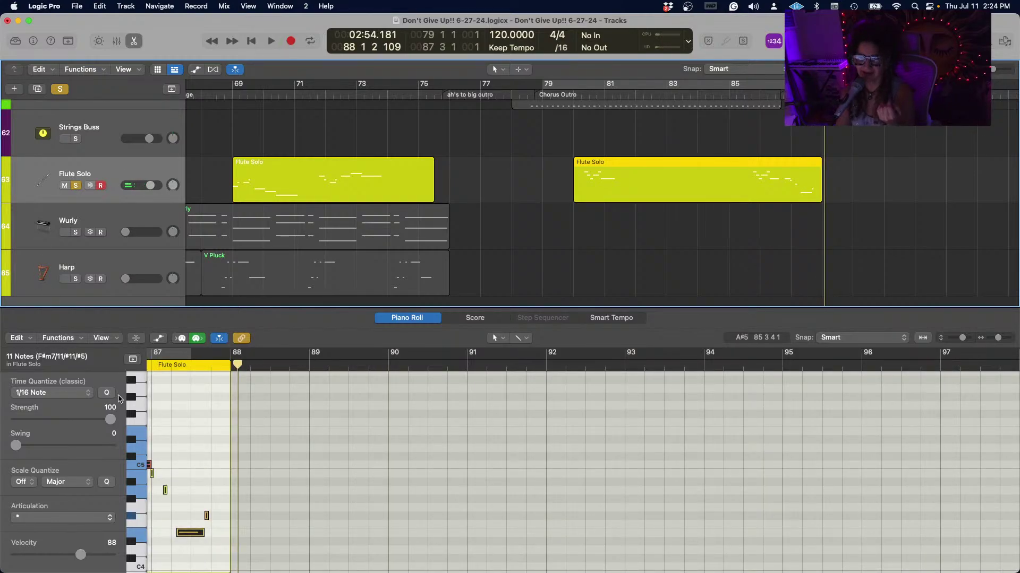
Transpose the first seven notes of the Flute Solo's closing phrase down 12 semitones.
scroll(211, 428, left, 5)
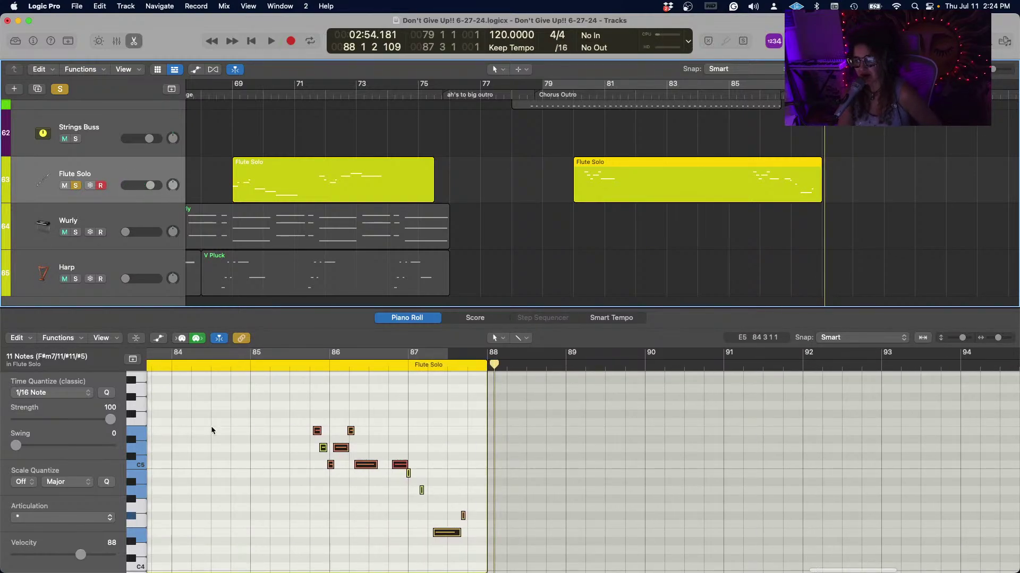
scroll(211, 430, left, 3)
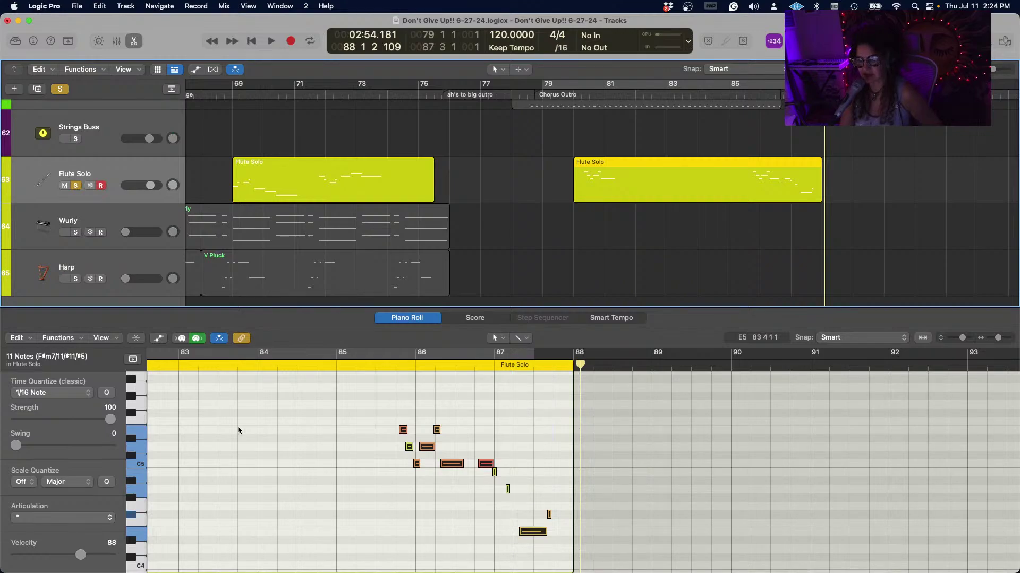
click(361, 456)
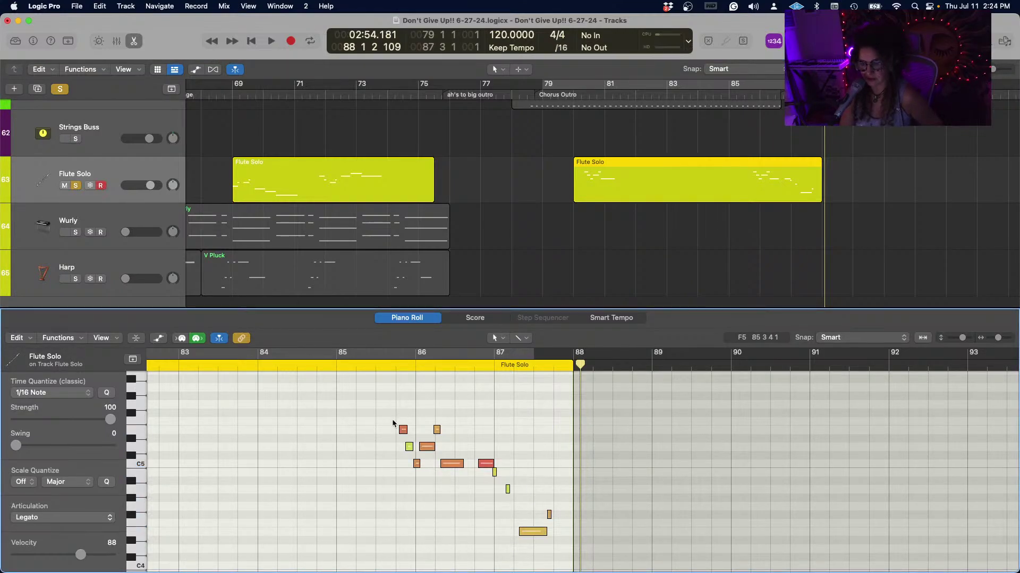
drag(392, 419, 482, 474)
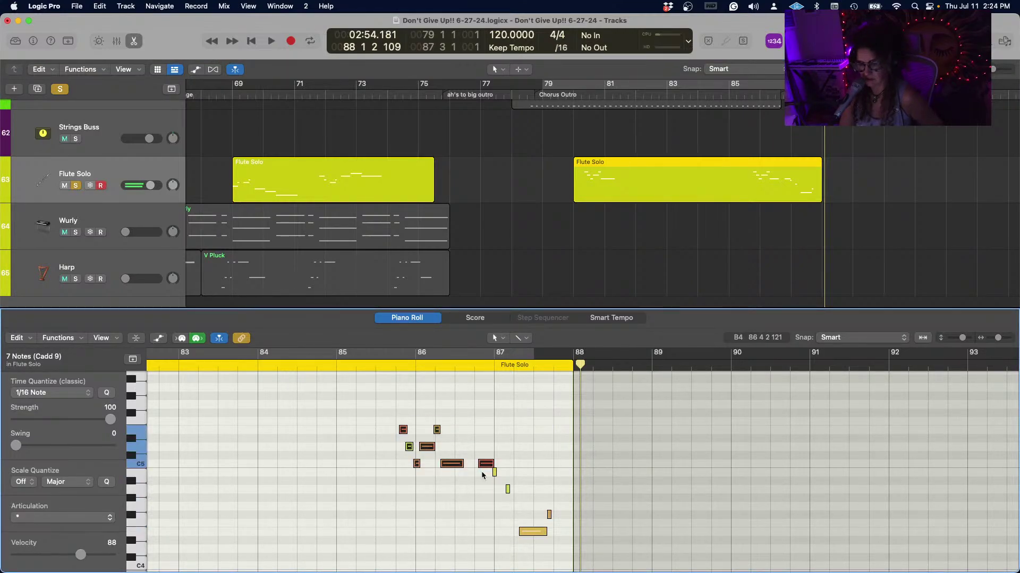
right_click(483, 468)
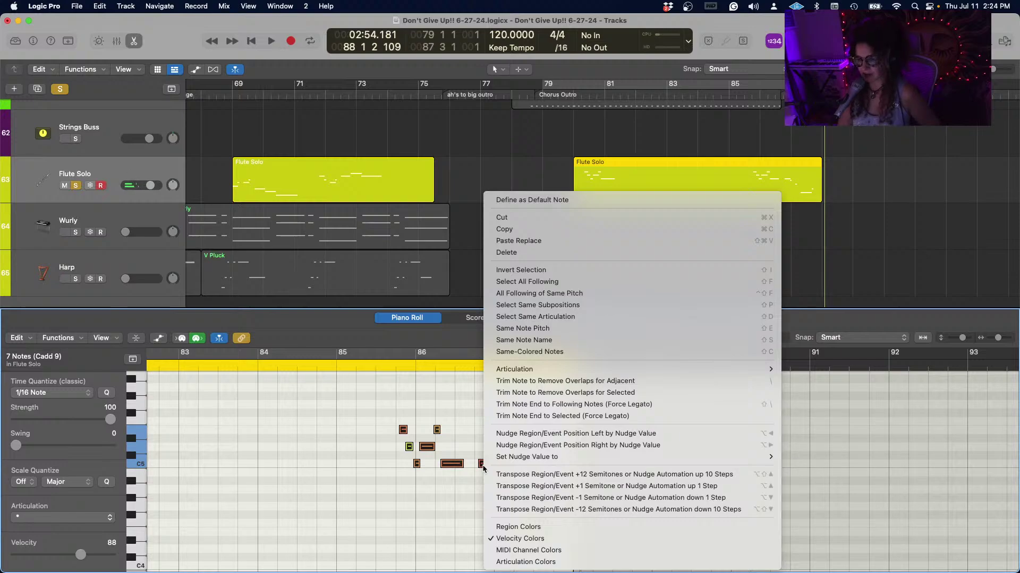
click(538, 509)
Play the soloed flute's transposed closing phrase from just before it in bar 85.
click(385, 365)
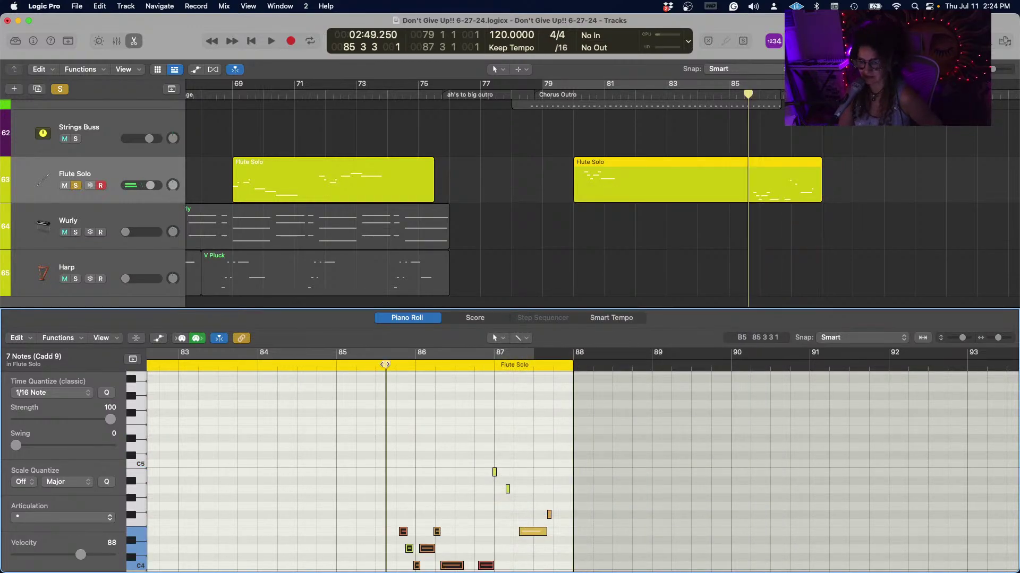
key(space)
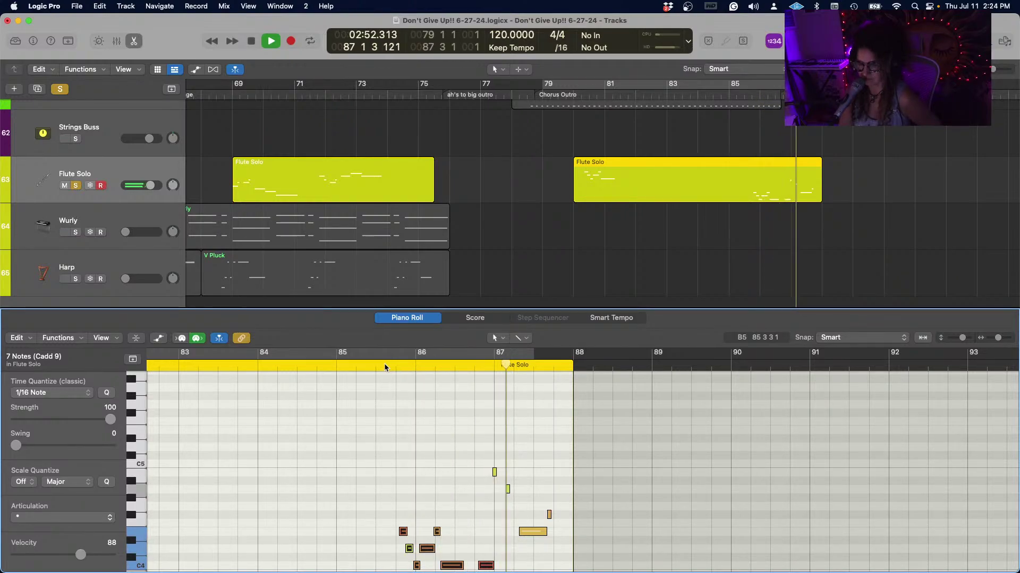
key(space)
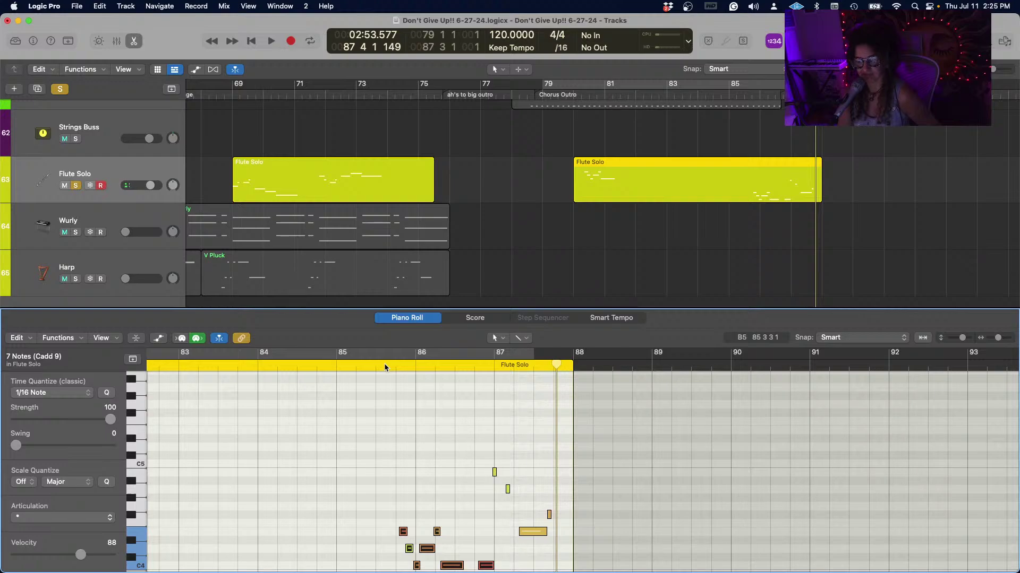
Unsolo the Flute Solo track, turn cycle mode back on and play the Chorus Outro with the full mix.
click(77, 186)
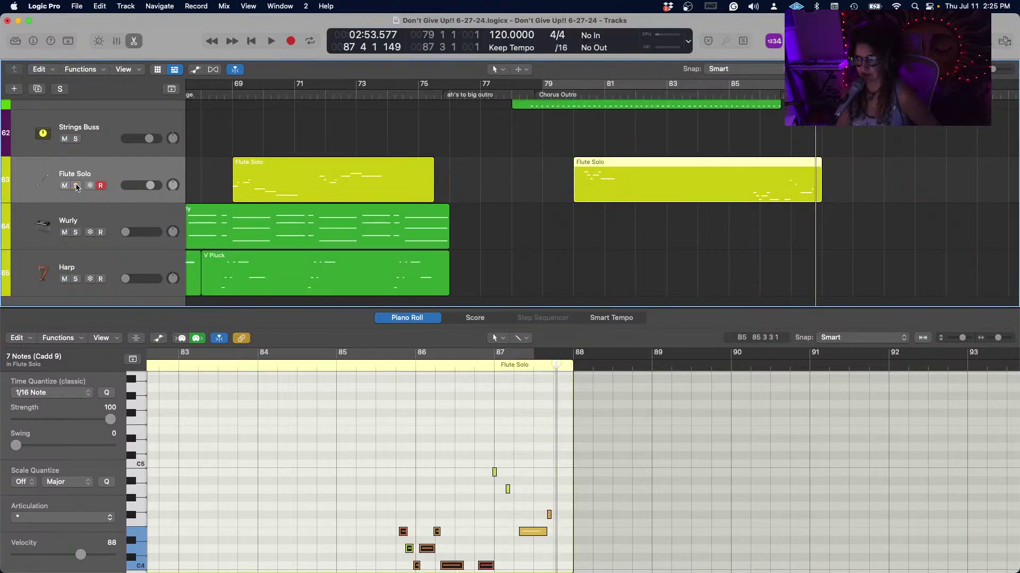
click(592, 90)
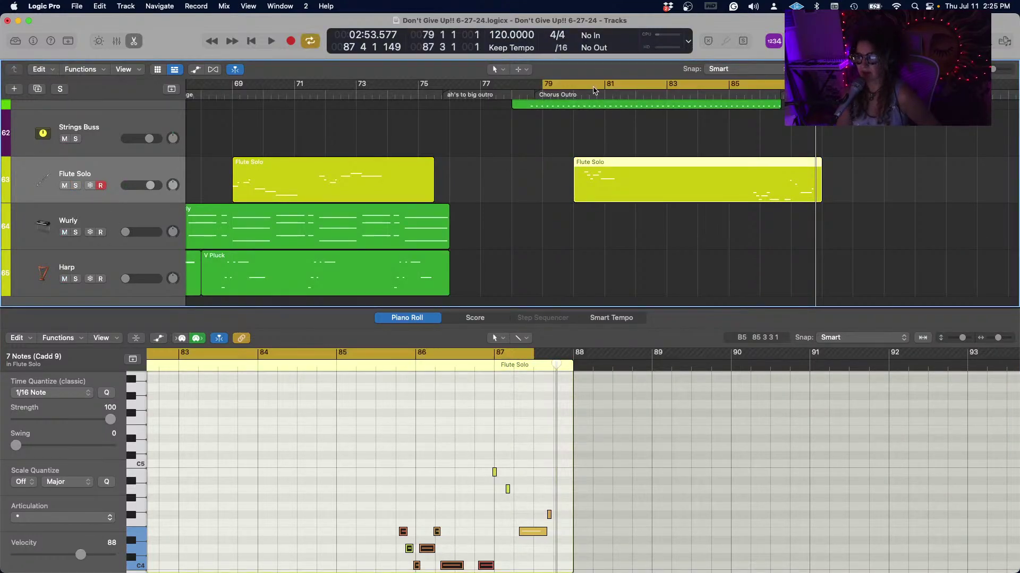
key(space)
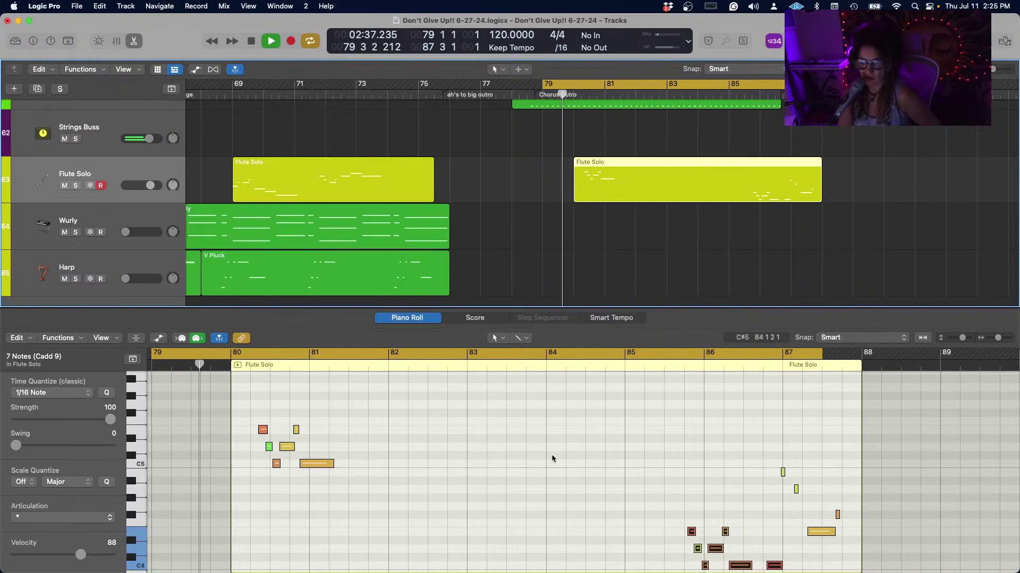
Show the mixer while auditioning the Chorus Outro and reset the Strings Buss pan to centre.
click(116, 42)
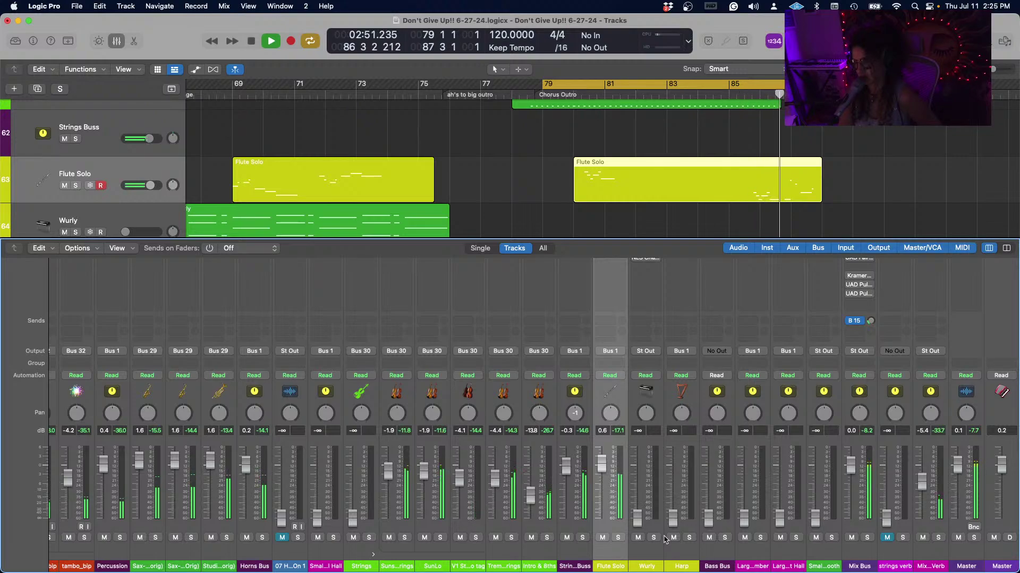
key(space)
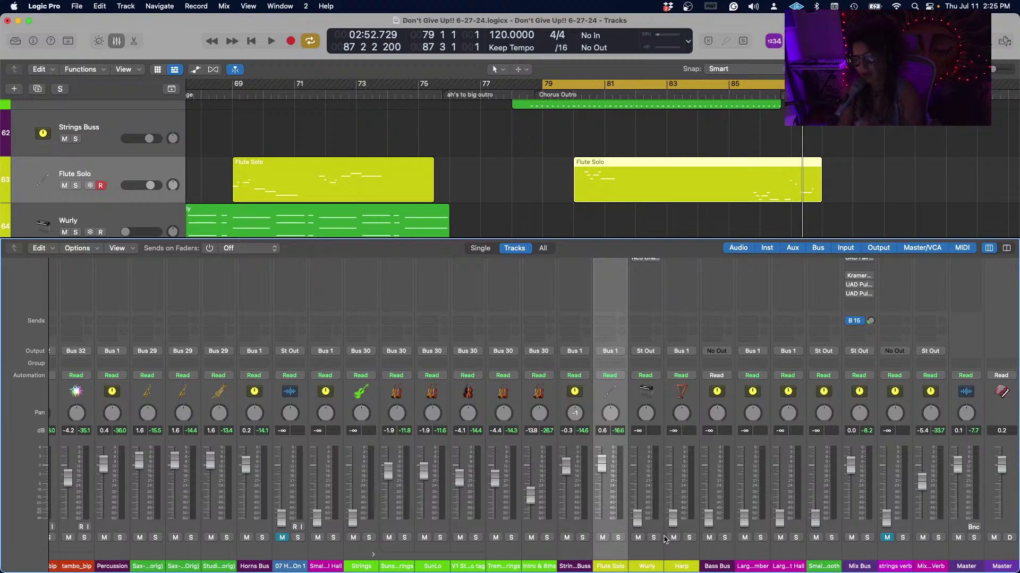
key(space)
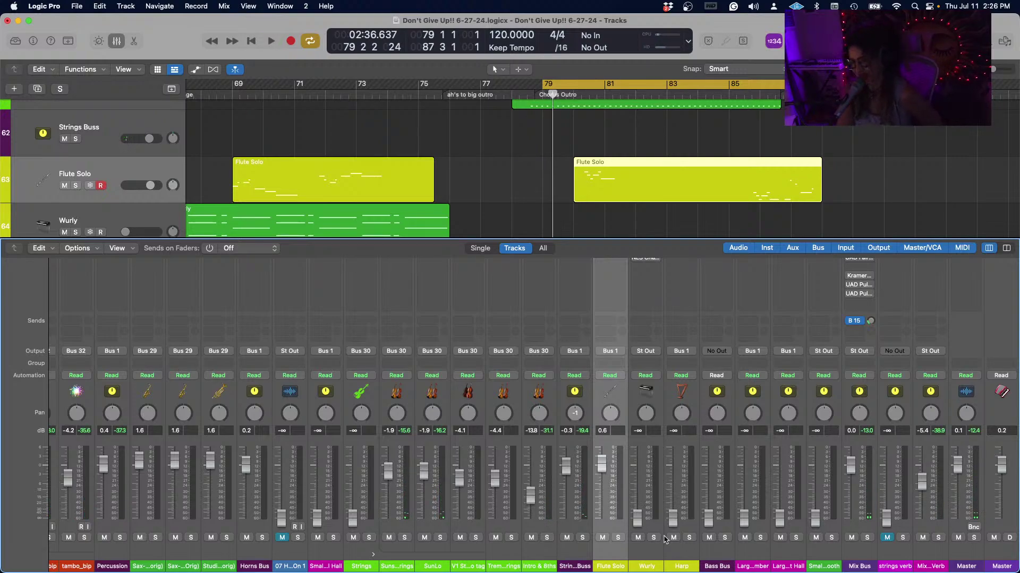
key(space)
key(space)
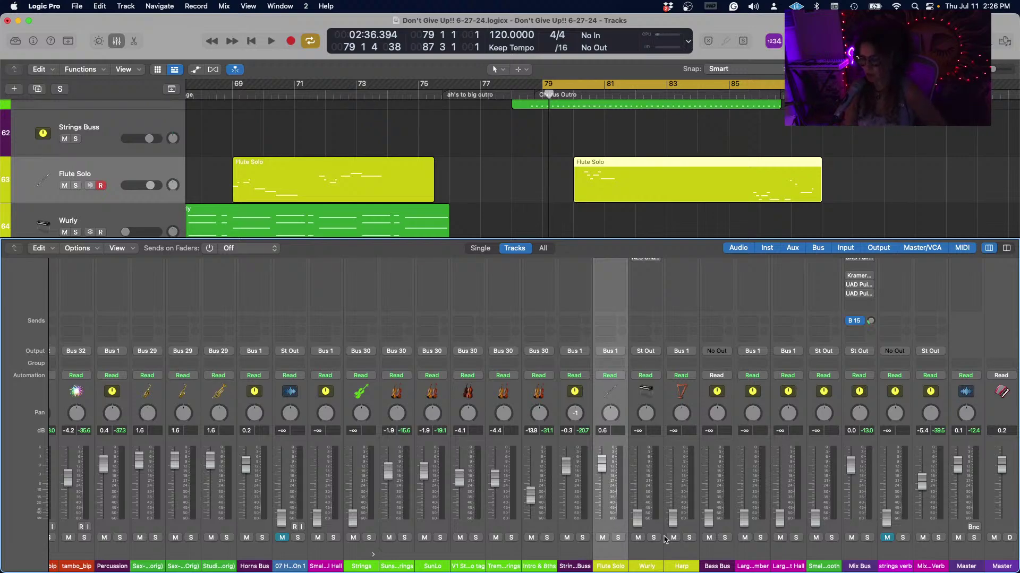
double_click(575, 414)
key(Return)
Find the Hello Sunshine reference track among the mixer channels and solo it.
scroll(481, 454, left, 10)
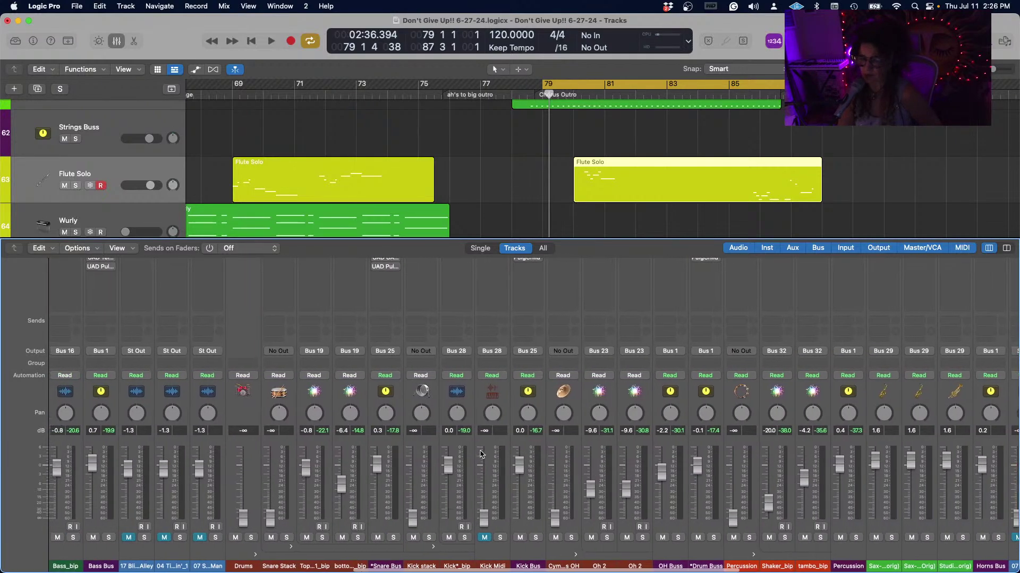
scroll(481, 454, left, 10)
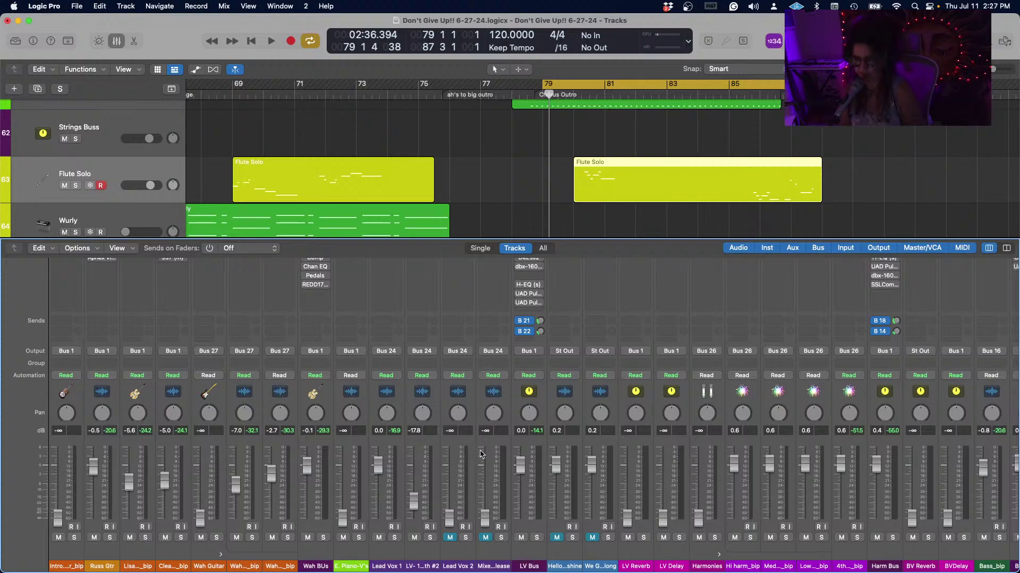
scroll(594, 497, up, 3)
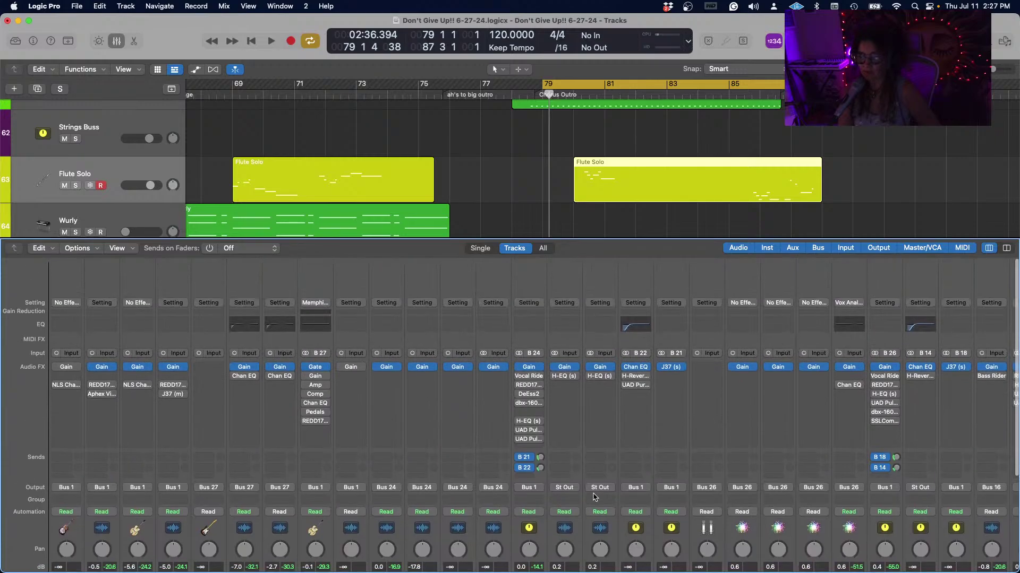
scroll(579, 520, down, 3)
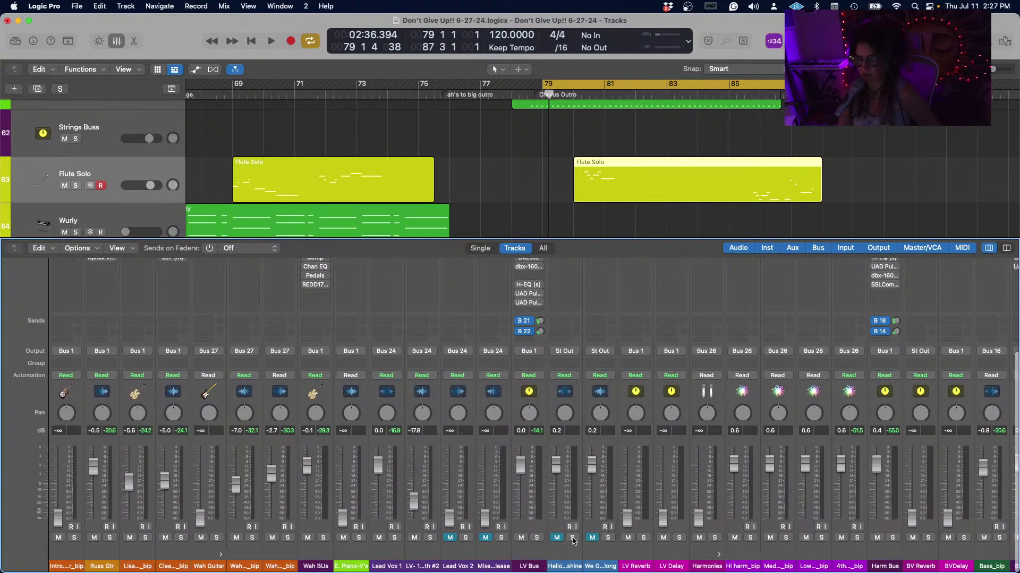
click(572, 538)
Check the Gain plug-in settings on the Hello Sunshine channel and close the plug-in window.
scroll(564, 465, up, 5)
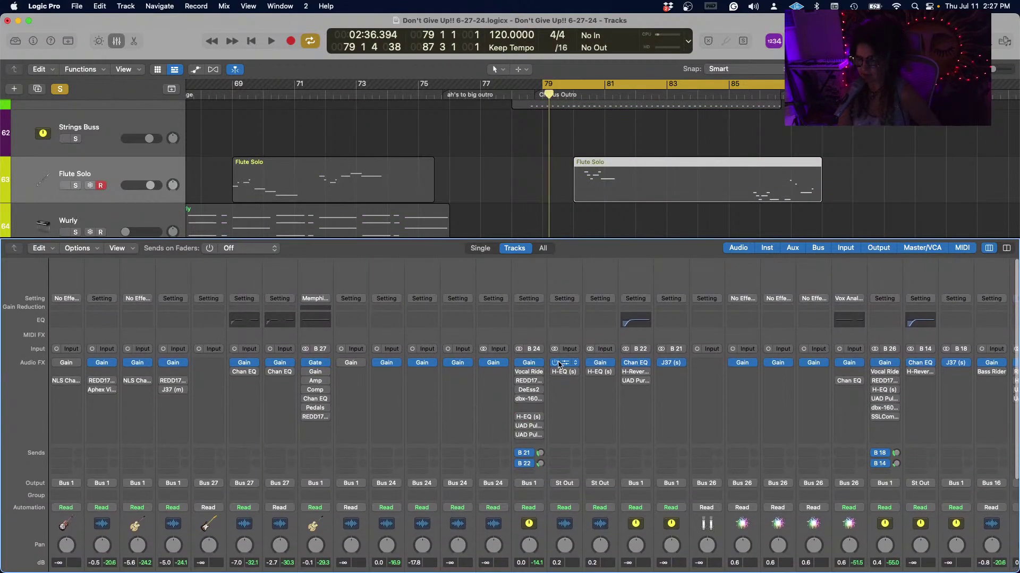
click(565, 364)
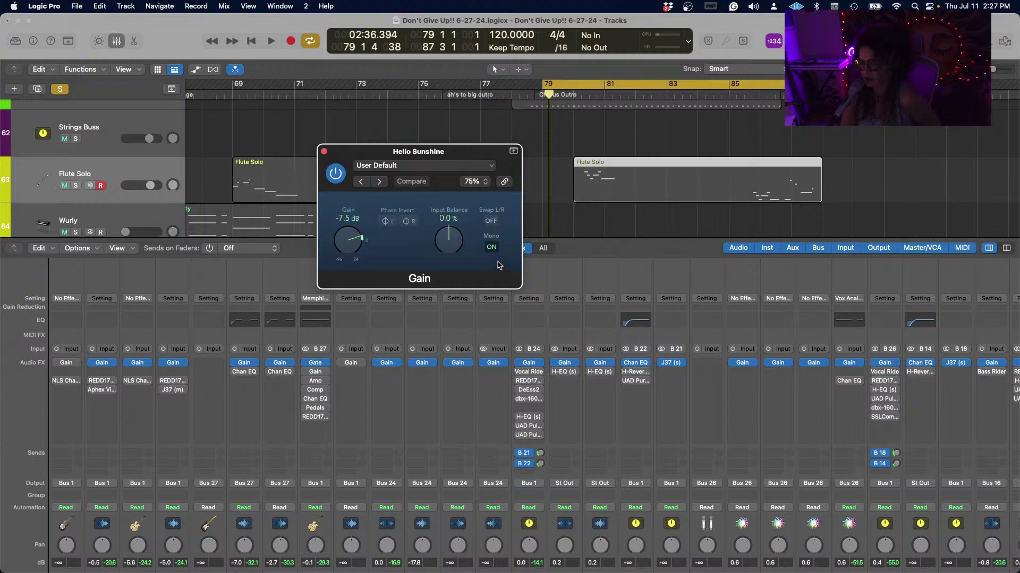
scroll(542, 531, down, 4)
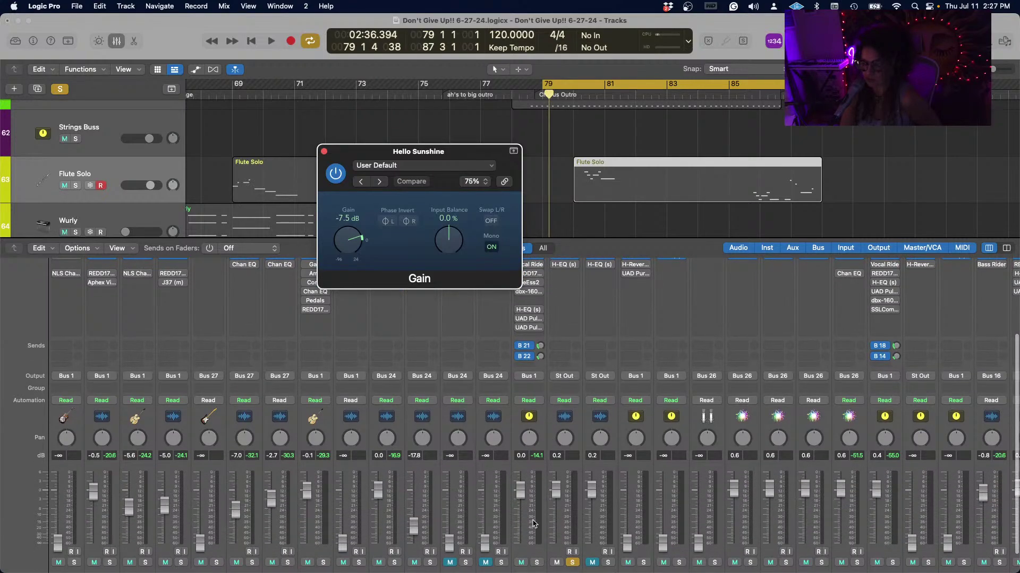
click(534, 524)
click(324, 154)
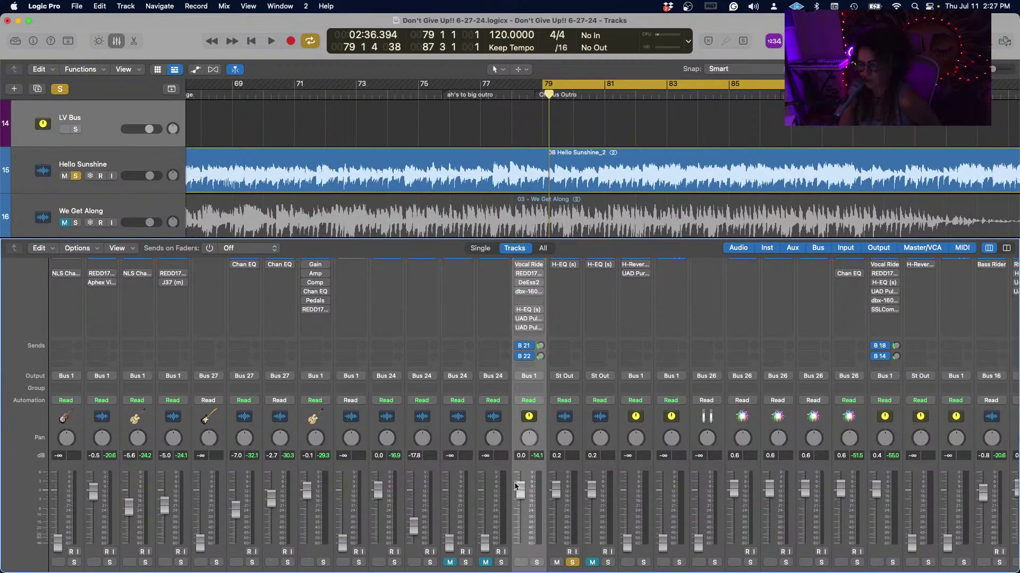
Select the Hello Sunshine channel strip and enlarge the mixer so the strips show from inserts to faders.
scroll(521, 523, down, 1)
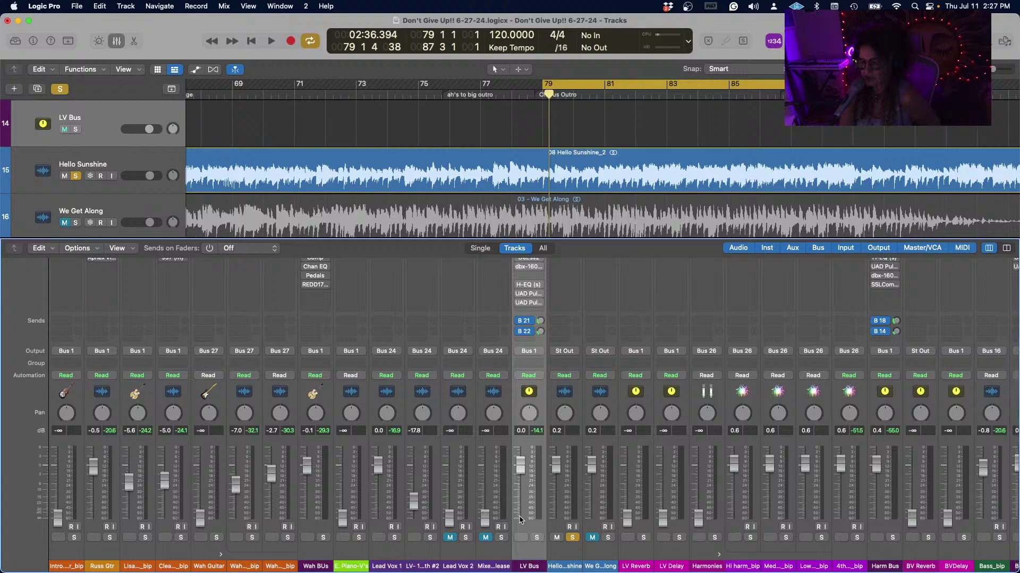
click(567, 482)
scroll(567, 484, right, 2)
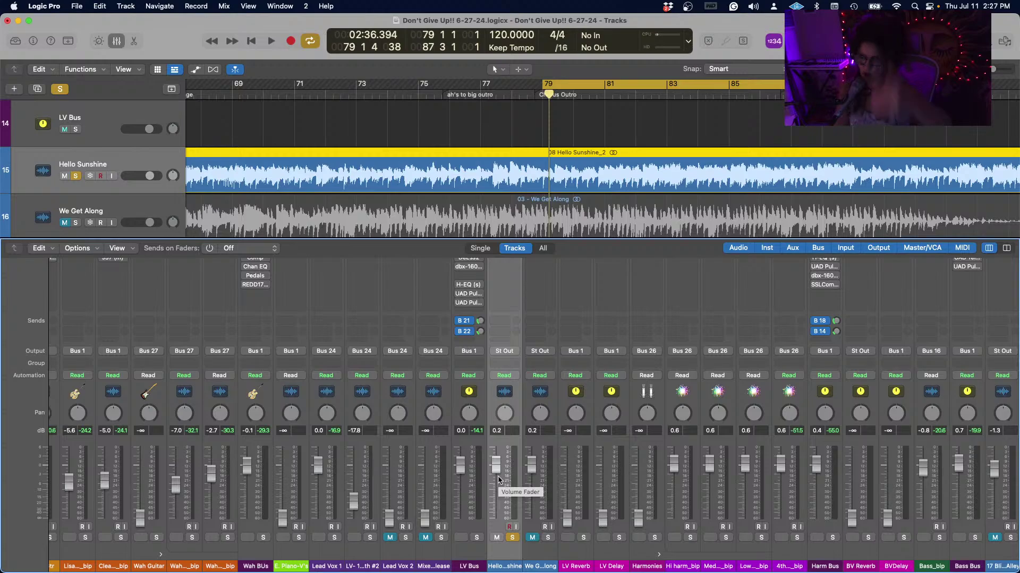
scroll(498, 479, up, 2)
scroll(498, 480, up, 5)
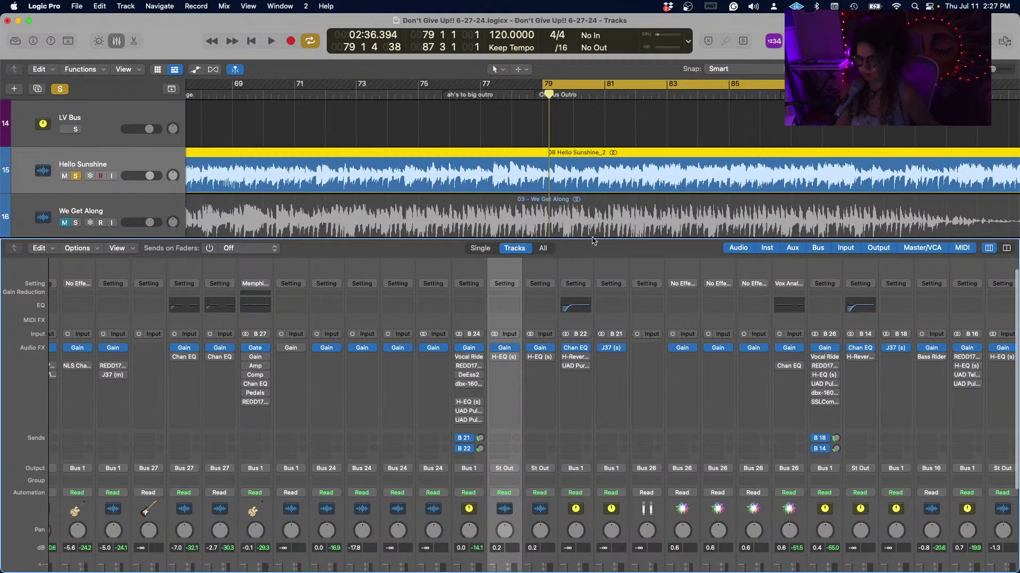
drag(591, 239, 591, 112)
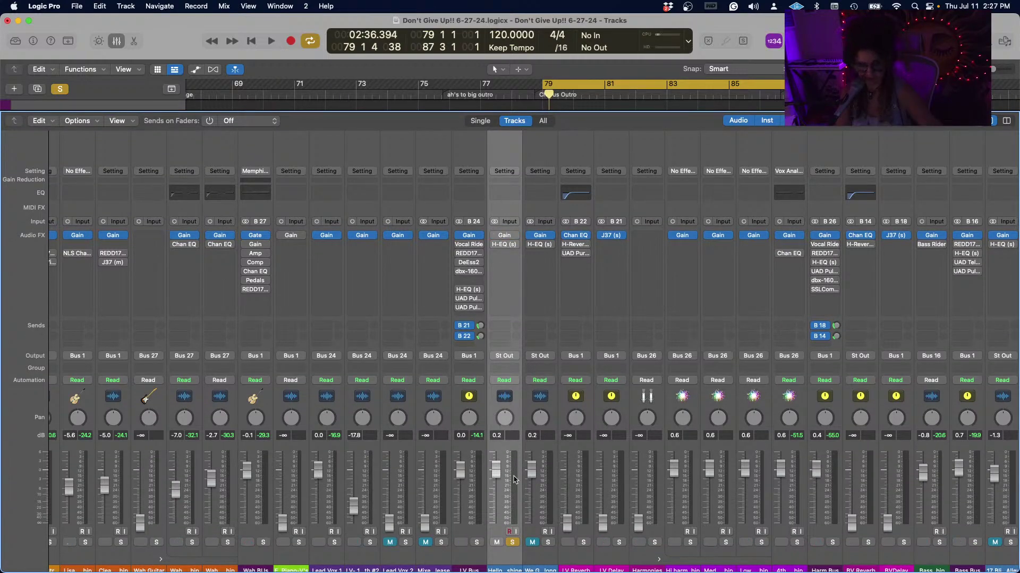
Play the soloed Hello Sunshine track, lower its fader to -4.1 dB and compare its Gain plug-in with Mono off and on.
key(space)
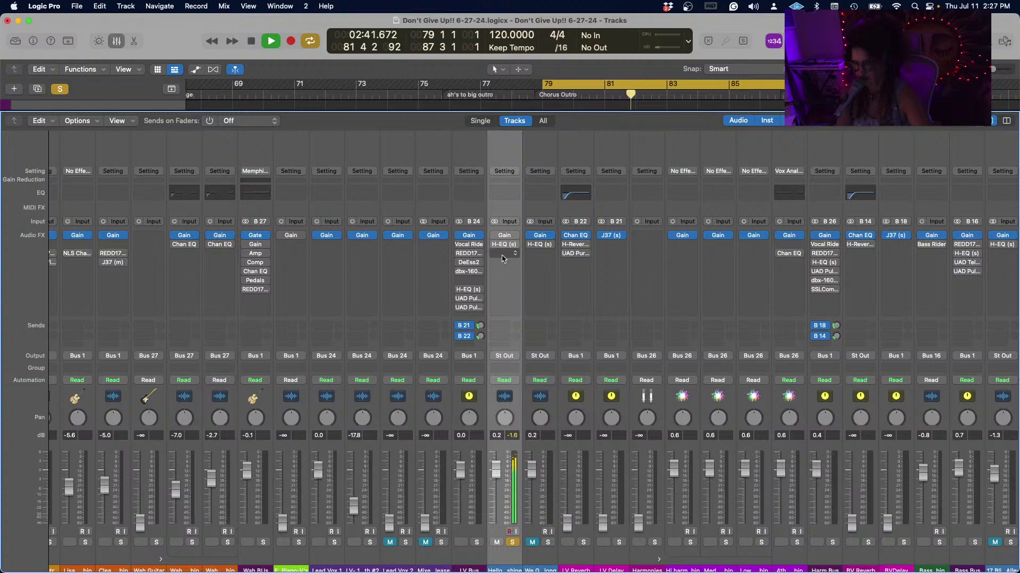
mouse_move(494, 238)
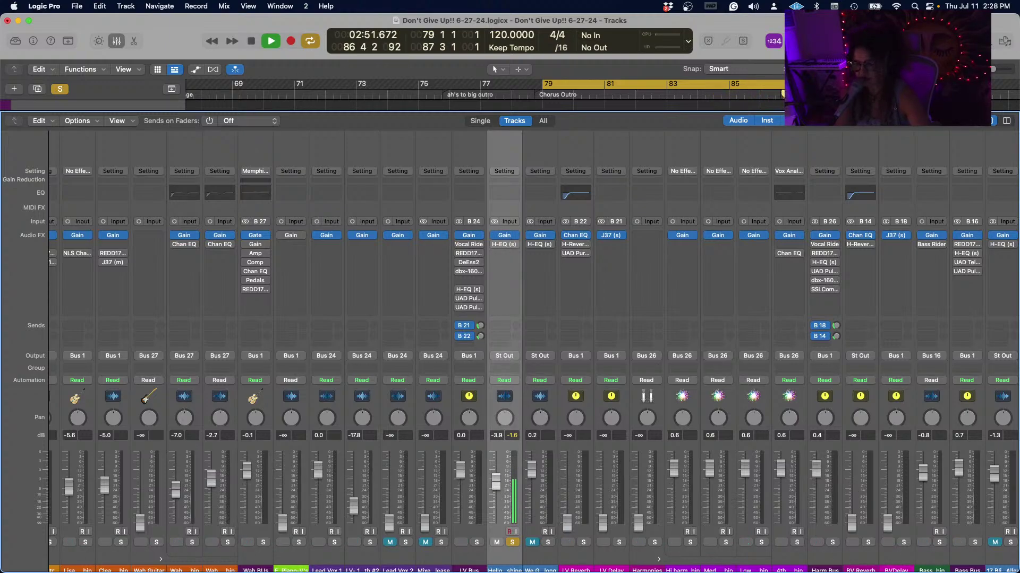
click(505, 236)
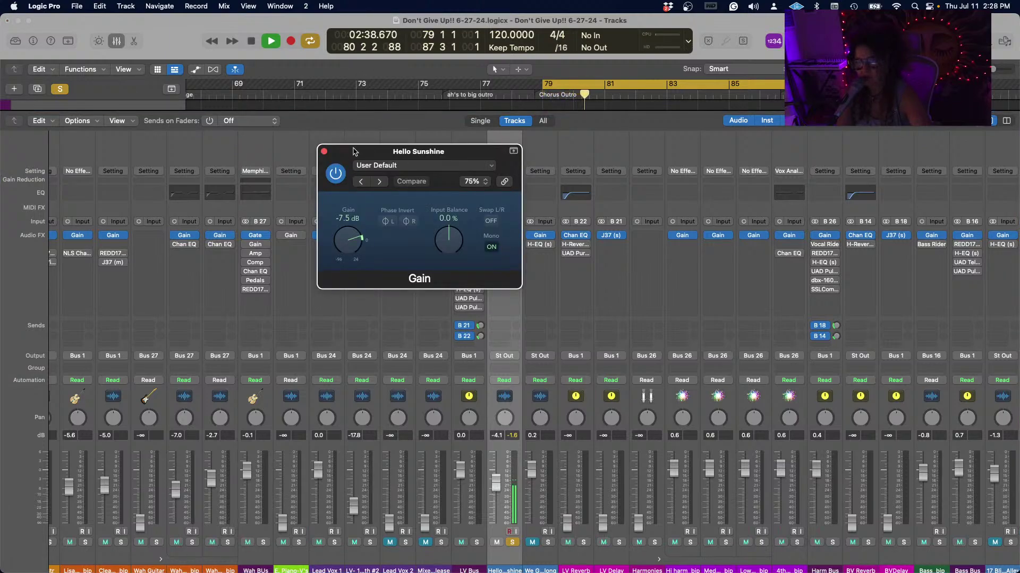
click(492, 248)
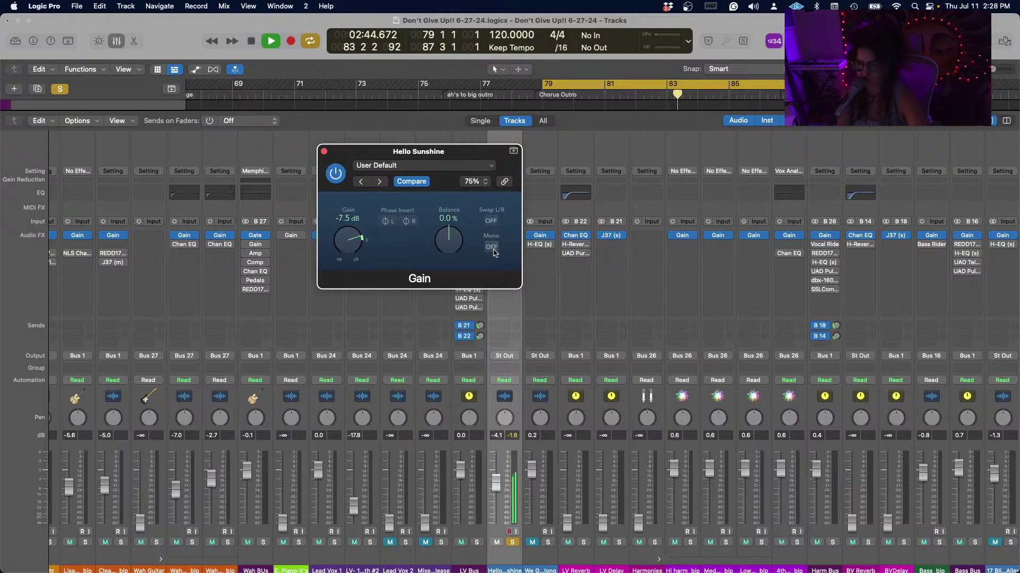
click(492, 248)
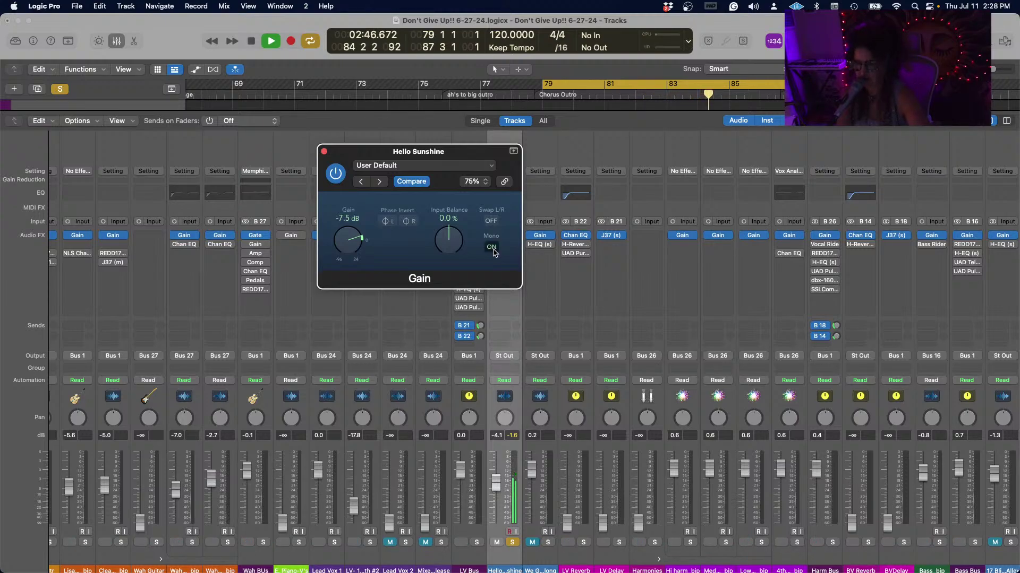
click(493, 249)
click(493, 248)
Open the Gain plug-in on the Master channel, moving the Hello Sunshine plug-in window aside and keeping the Master's Gain enabled.
scroll(670, 399, right, 10)
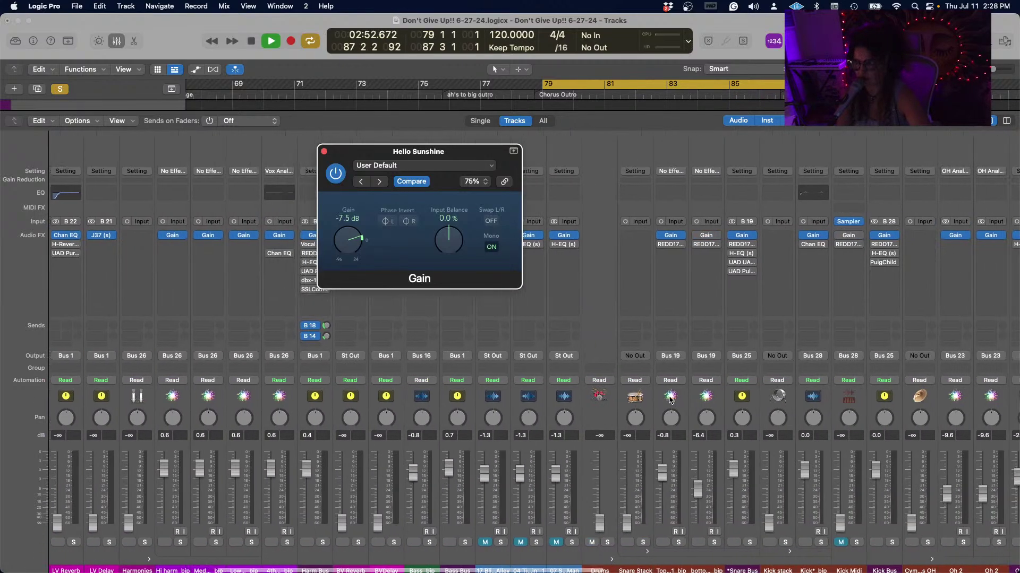
scroll(670, 399, right, 15)
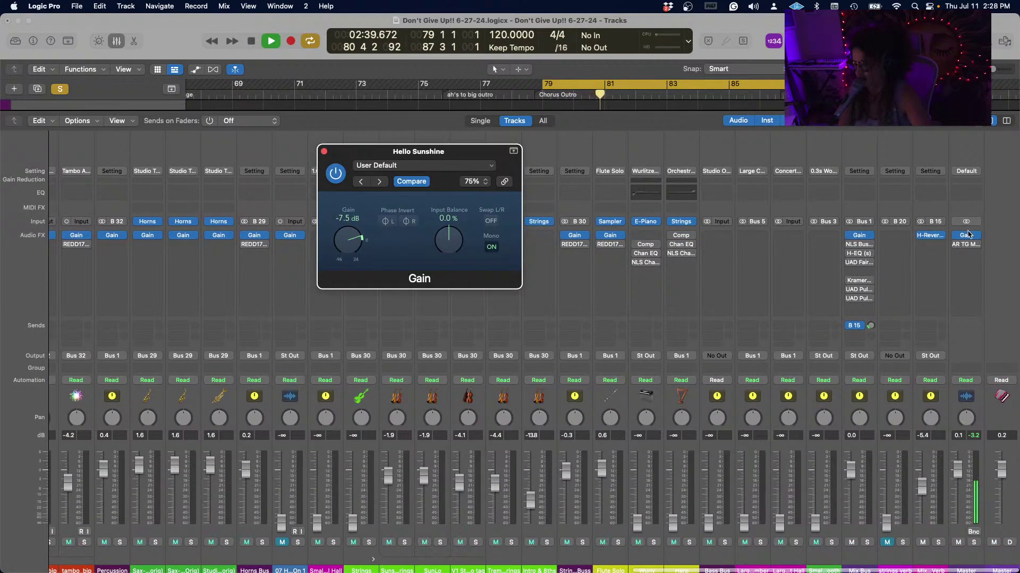
click(956, 240)
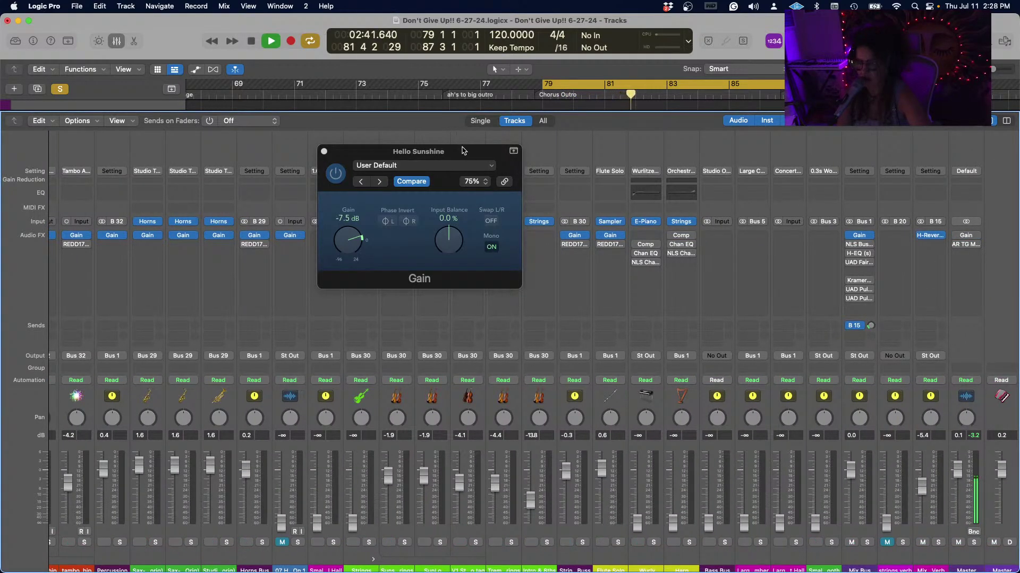
drag(466, 154, 582, 131)
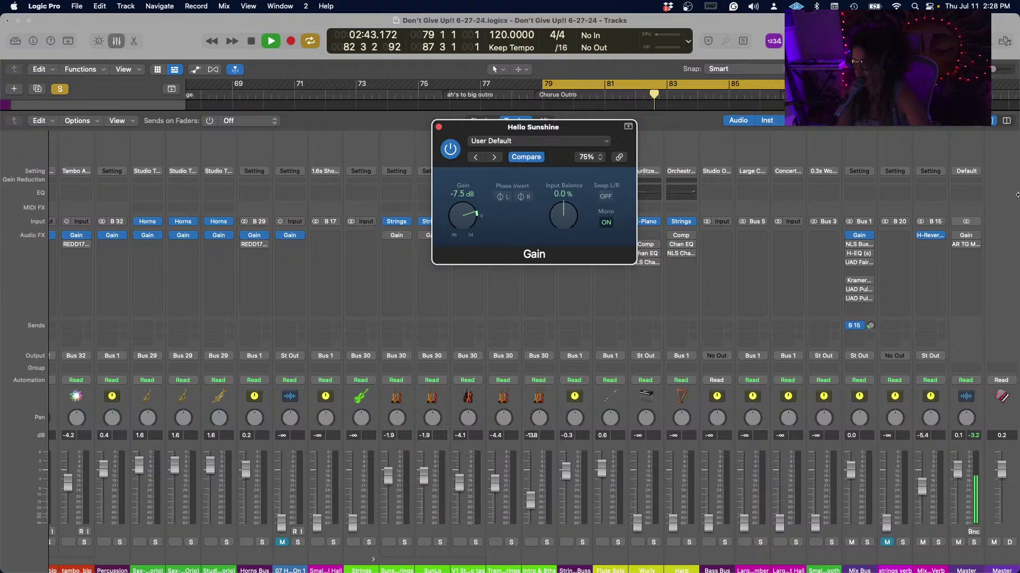
click(966, 237)
click(965, 236)
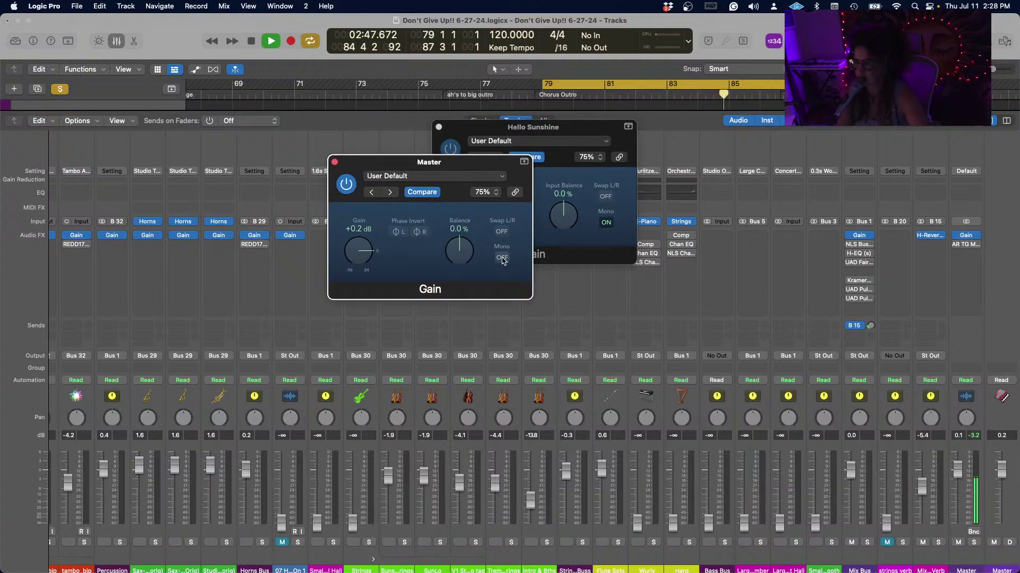
Open the Mix Bus channel's Gain plug-in and turn its Mono option off.
click(860, 236)
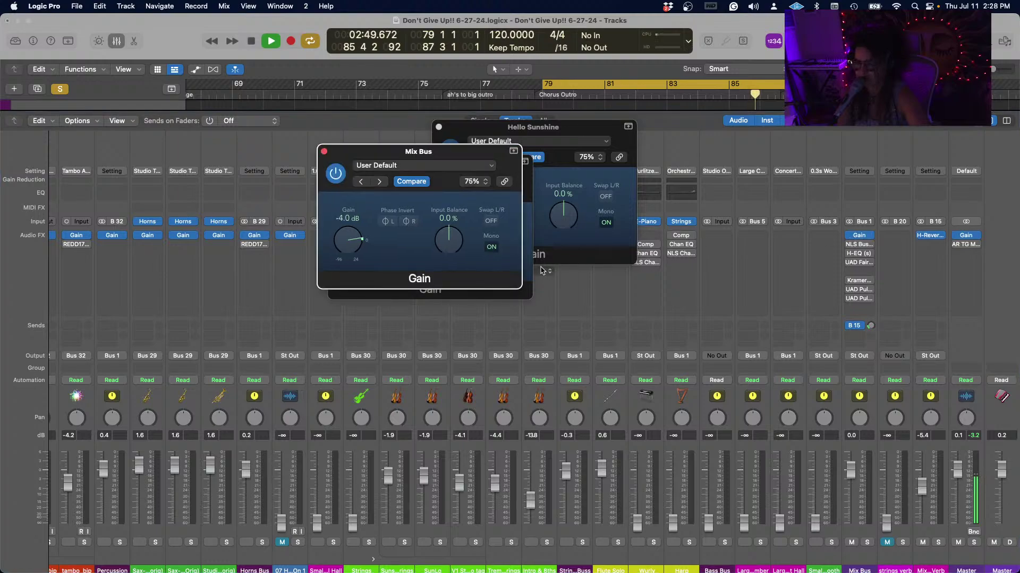
click(491, 247)
click(491, 246)
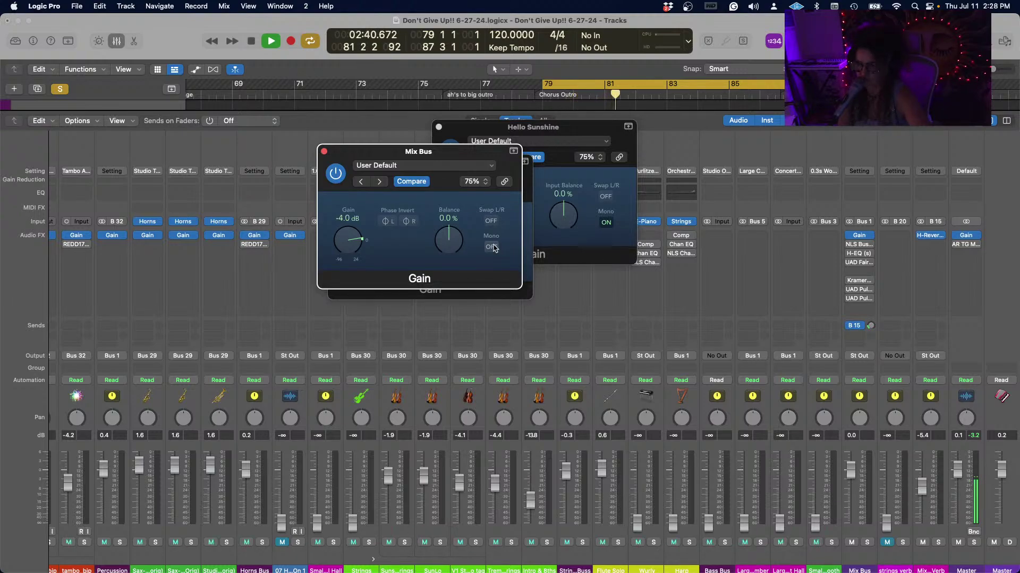
Compare Hello Sunshine in stereo and mono by toggling its Gain plug-in's Mono option during playback, ending with Mono on.
click(607, 222)
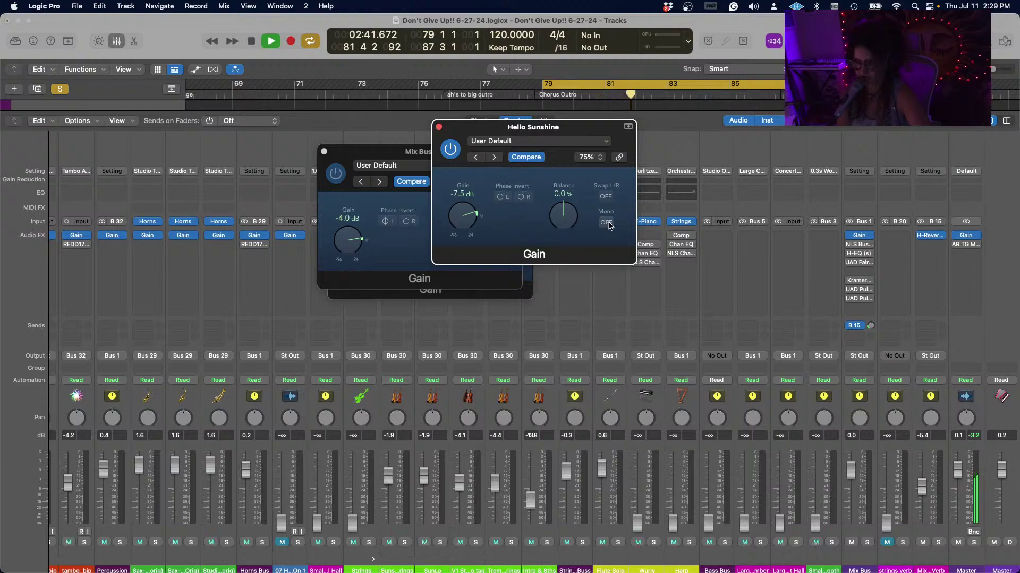
click(609, 224)
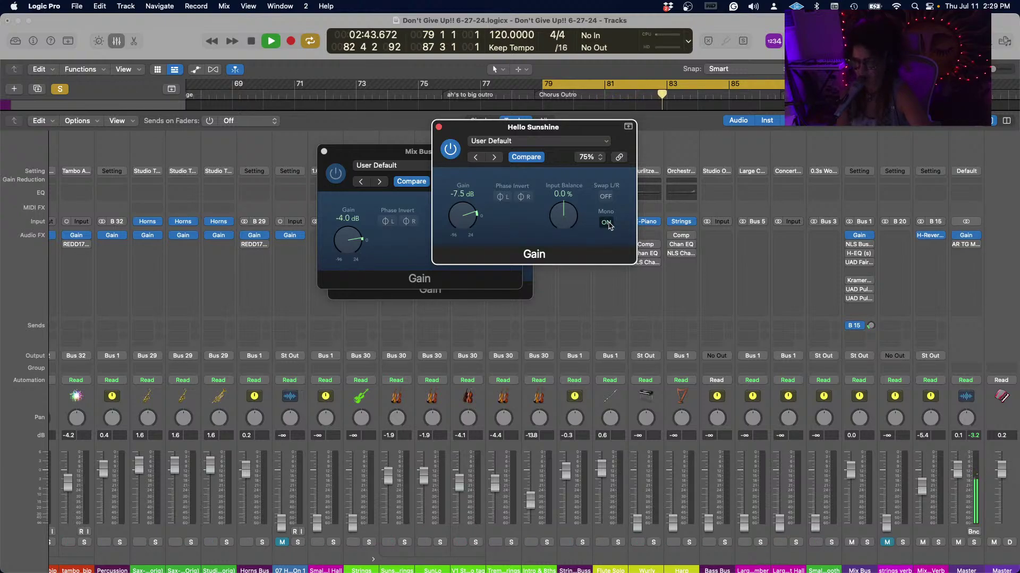
click(609, 224)
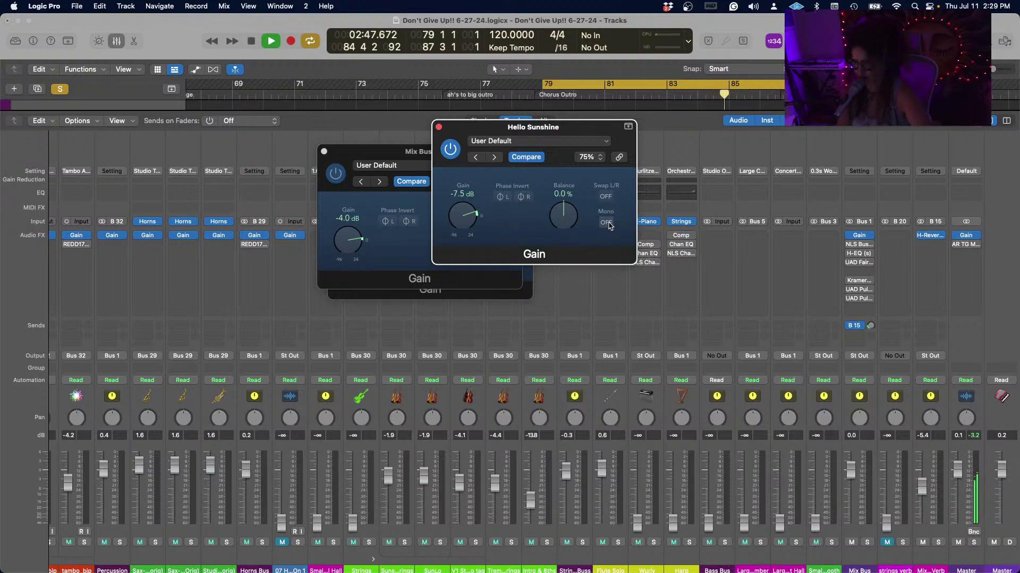
click(609, 224)
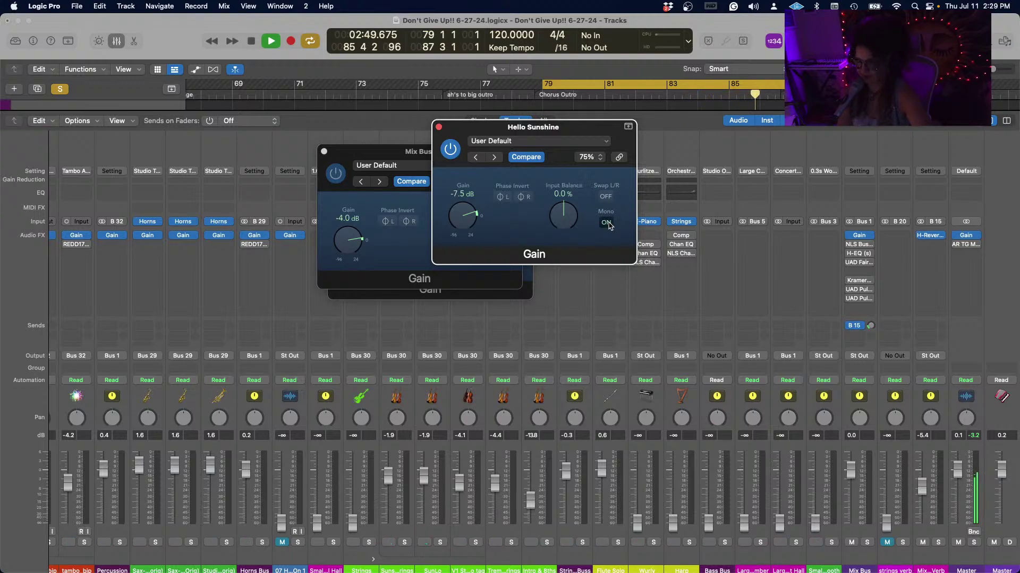
Close the Hello Sunshine and Mix Bus Gain plug-ins, turn on Mono in the Master's Gain, close it and stop playback.
click(438, 128)
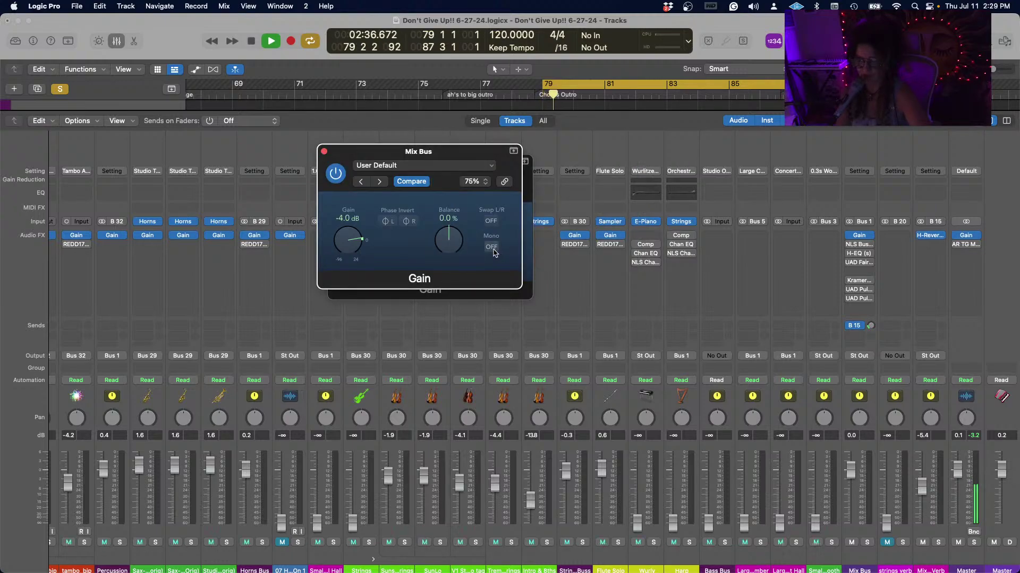
click(324, 152)
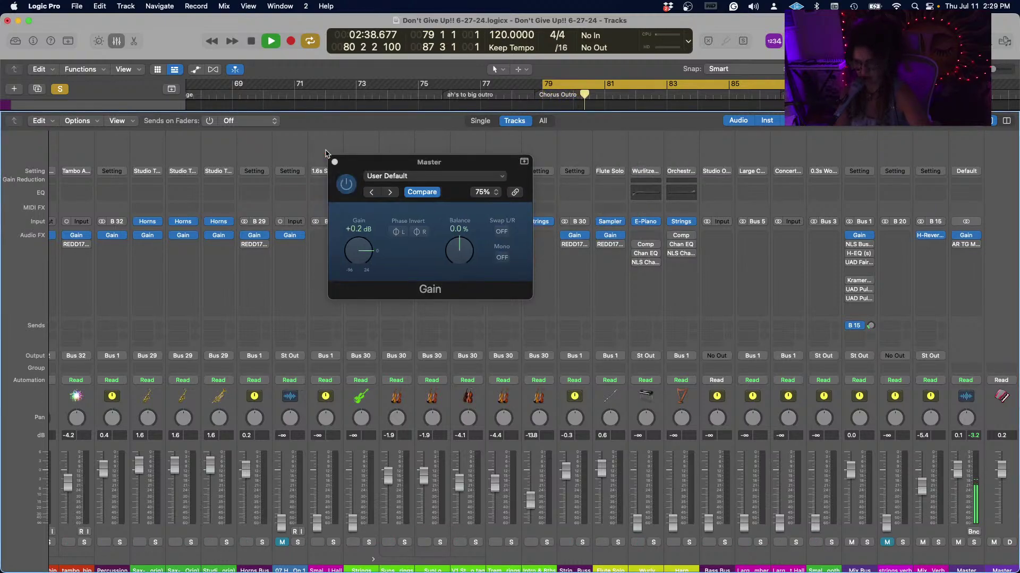
click(503, 258)
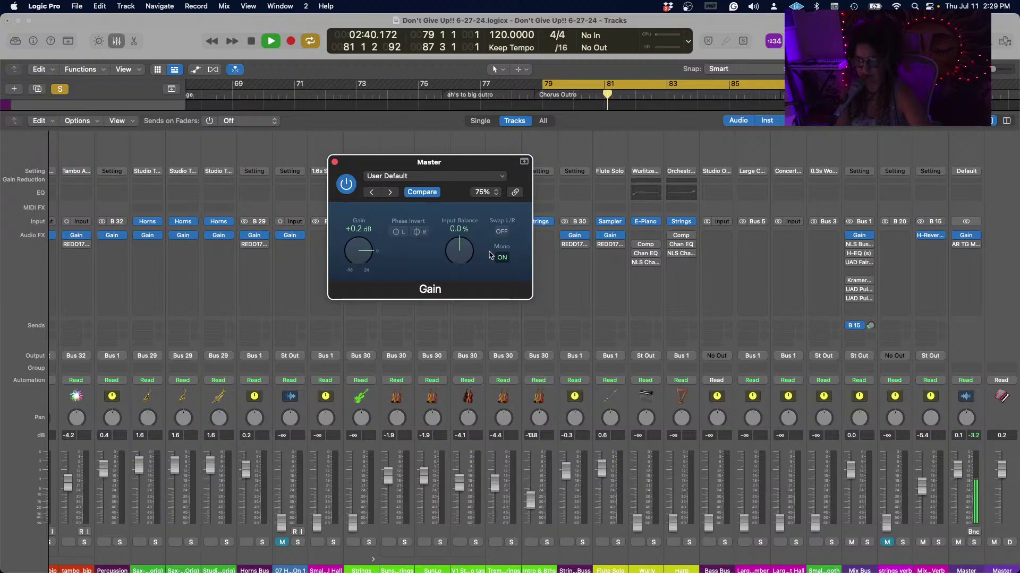
click(333, 160)
key(space)
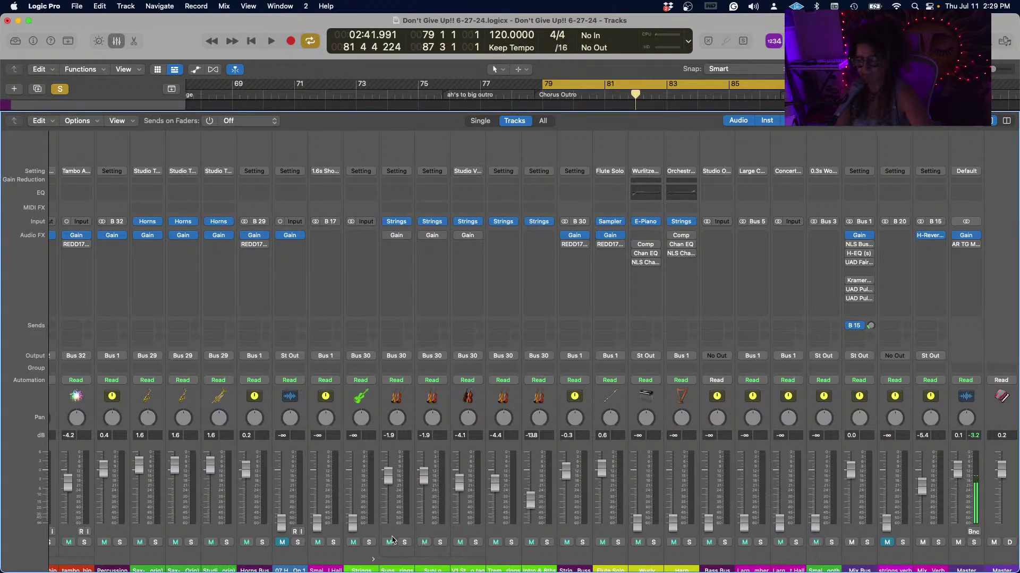
Turn off solo on the Hello Sunshine reference track and play the full mix.
scroll(621, 504, left, 15)
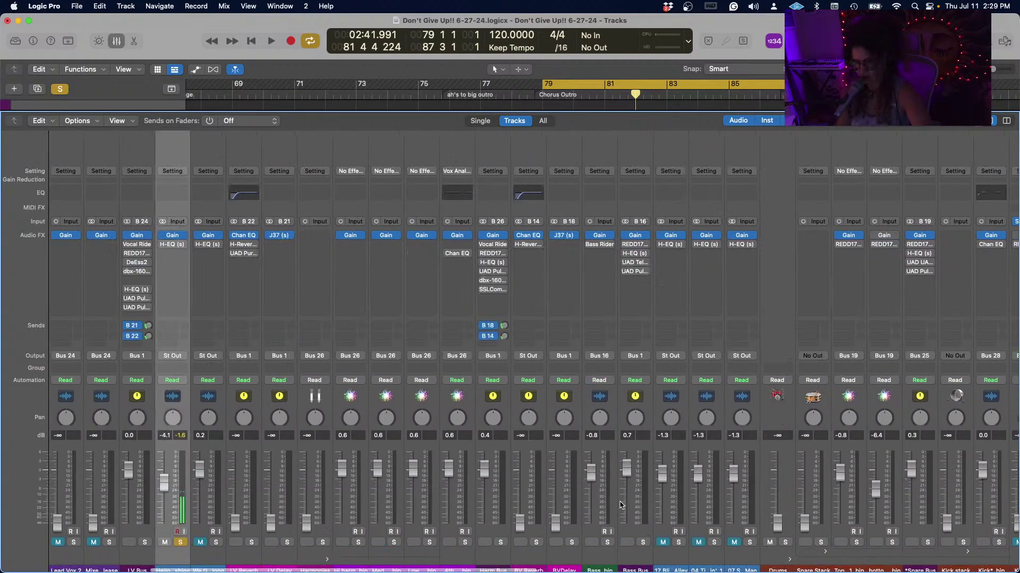
scroll(621, 504, left, 10)
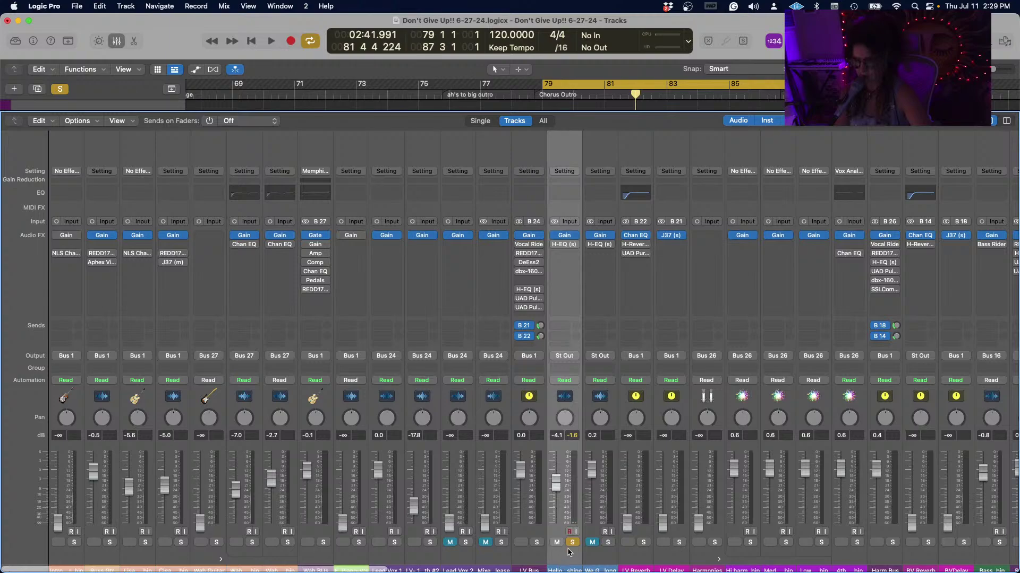
click(572, 543)
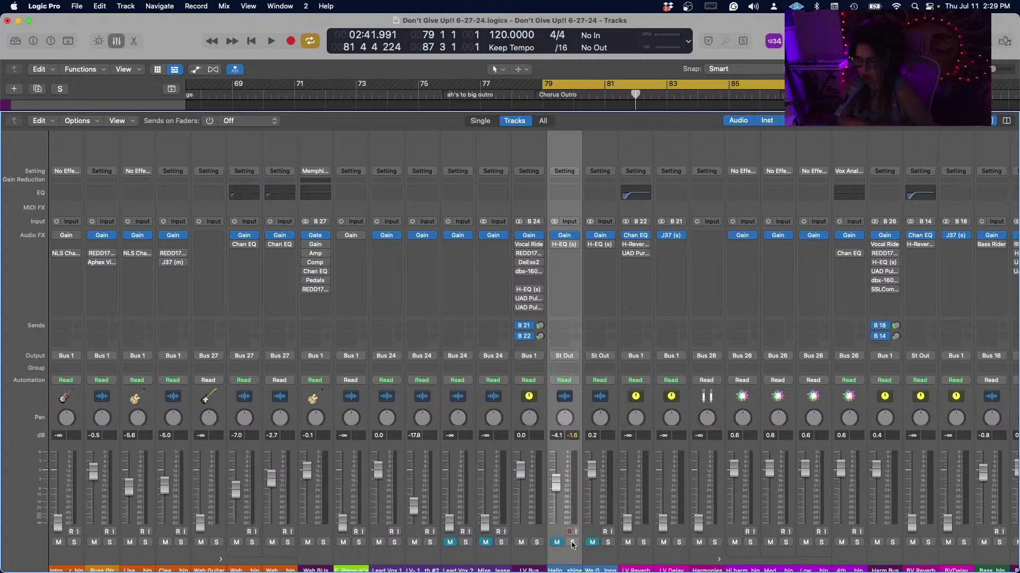
key(space)
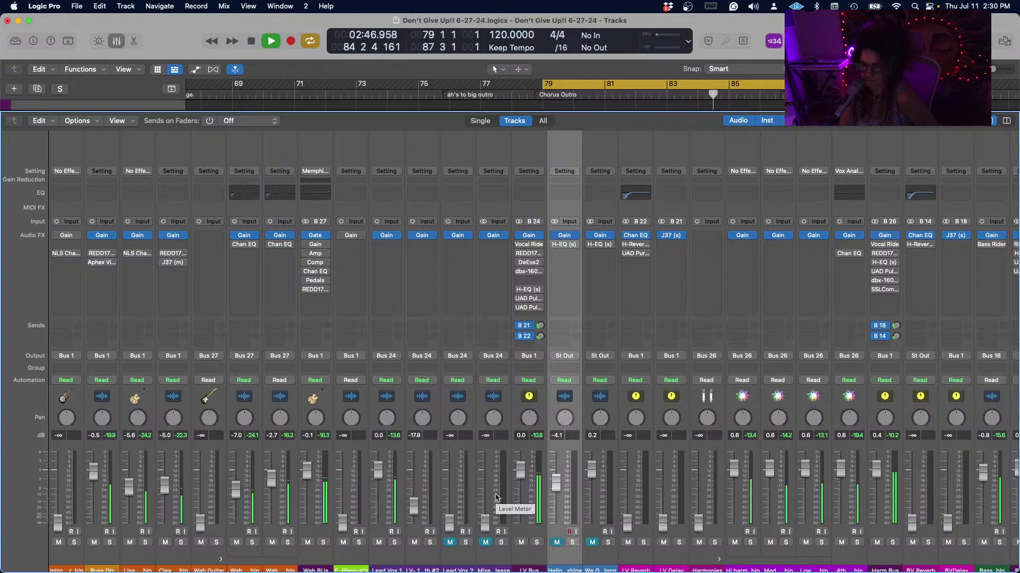
Lower the Horns Bus fader to -0.9 dB, the strings bus to -1.8 dB and Flute Solo to -1.6 dB, checking by playback.
scroll(496, 497, right, 10)
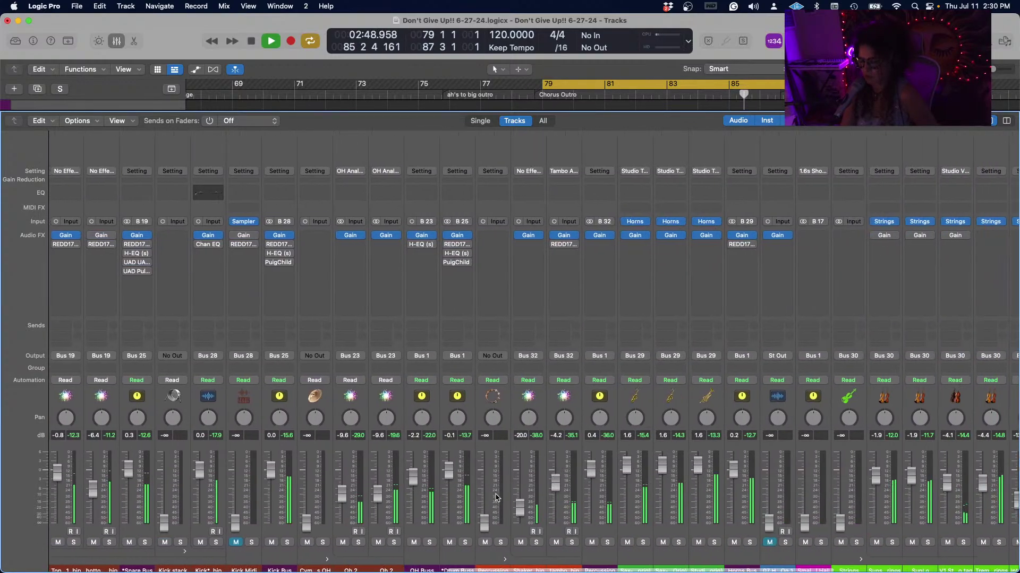
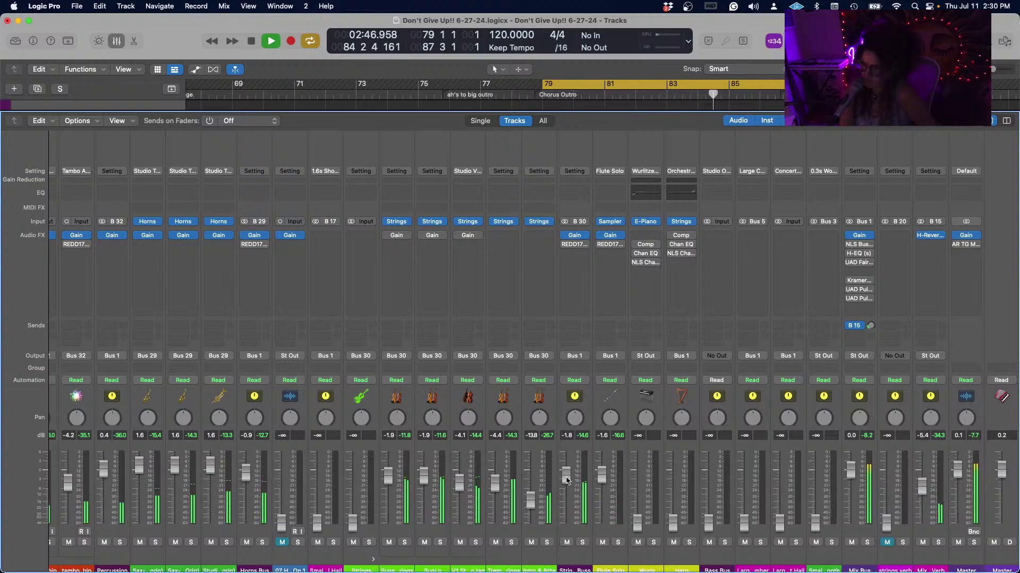
key(space)
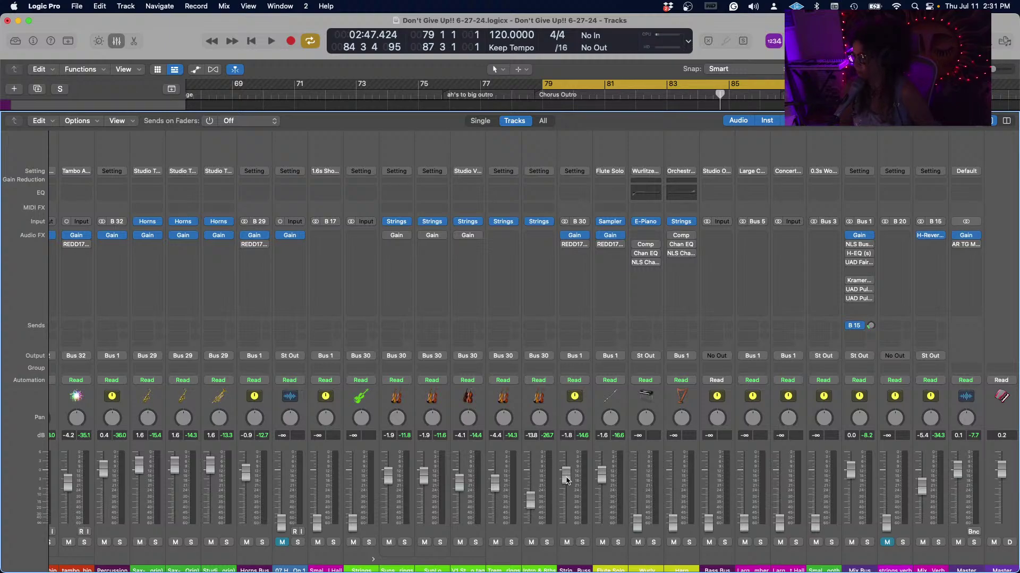
key(space)
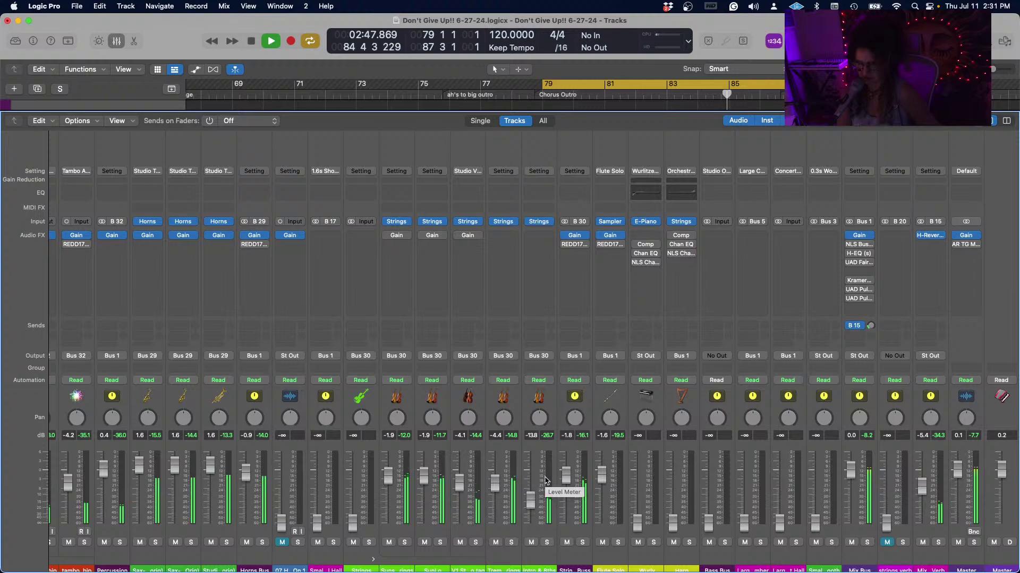
Lower the 4th harmony track's fader to -3.0 dB, the Bass track to -1.7 dB and the Bass Bus to -0.4 dB.
scroll(504, 478, left, 10)
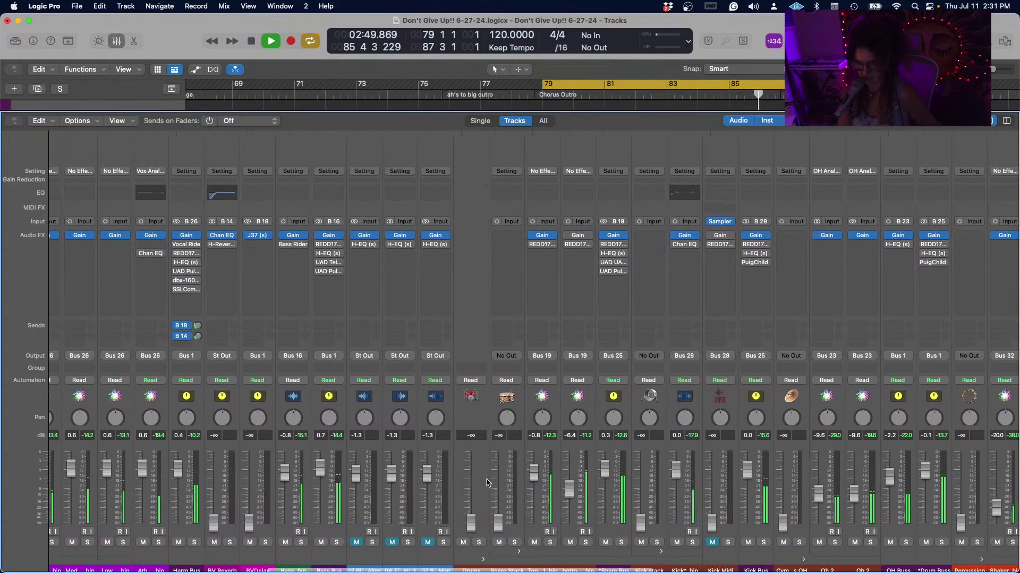
scroll(487, 483, left, 5)
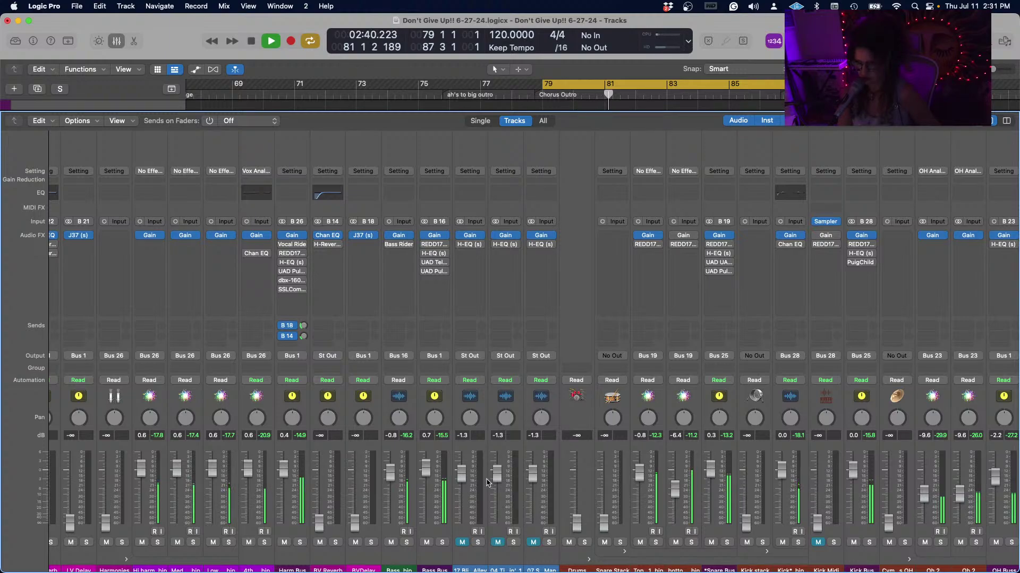
scroll(487, 482, right, 10)
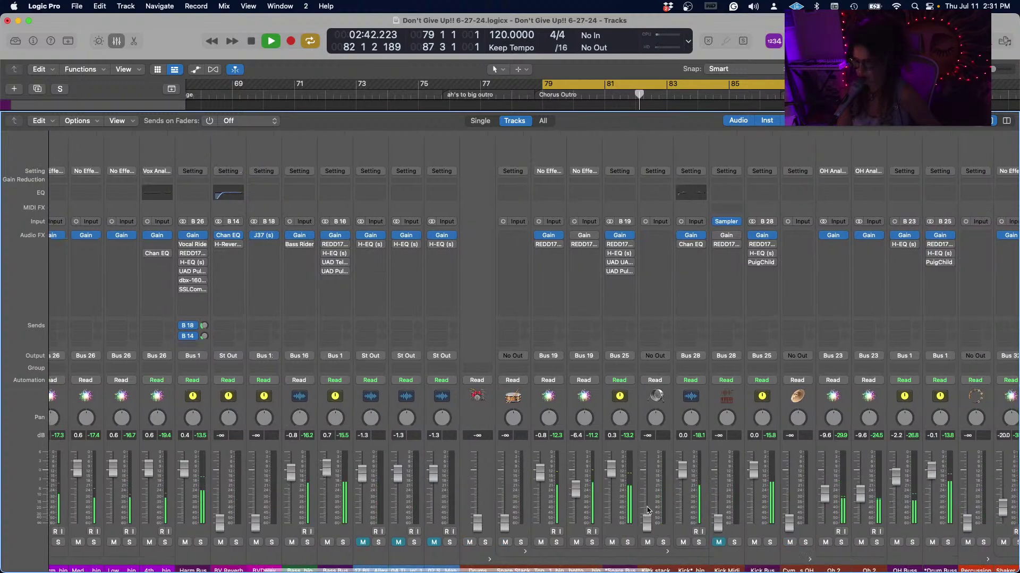
scroll(647, 511, left, 12)
key(space)
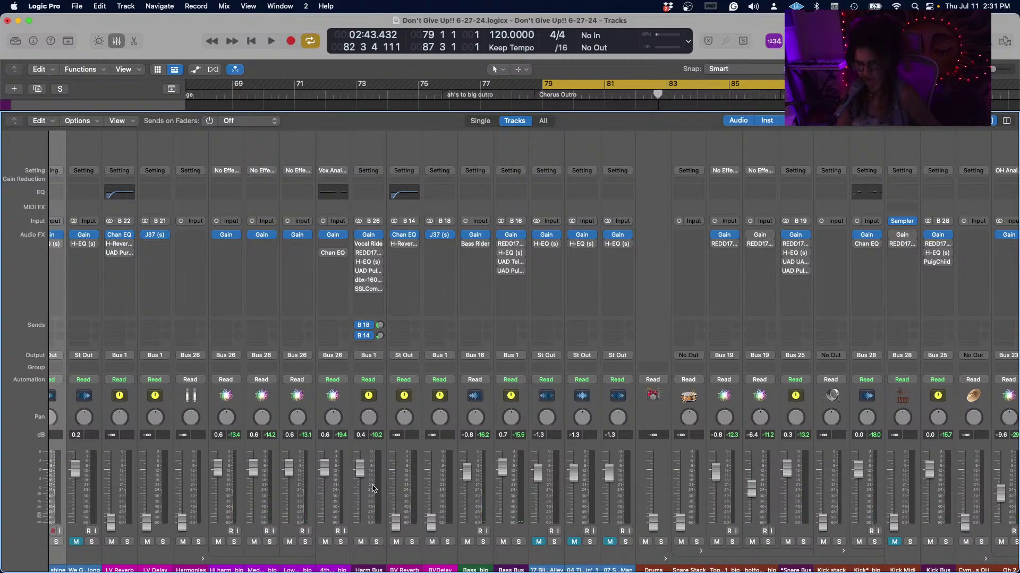
drag(324, 468, 324, 473)
key(space)
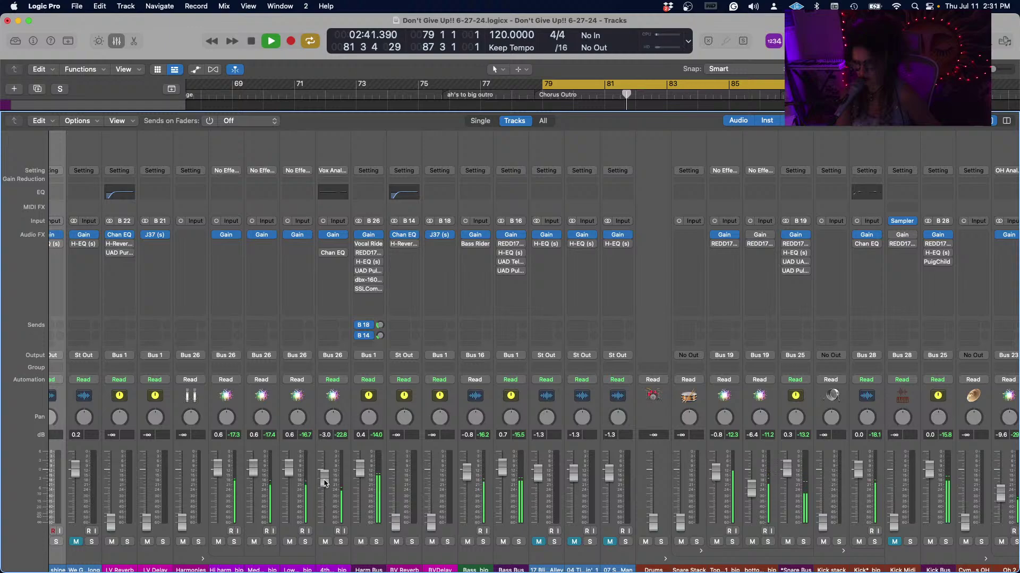
scroll(830, 527, right, 8)
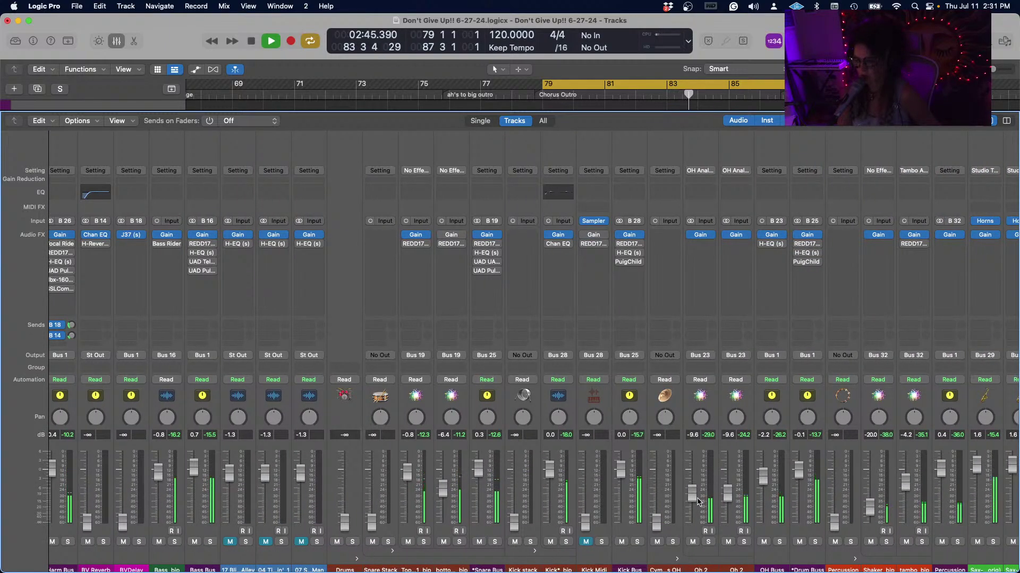
scroll(699, 502, left, 16)
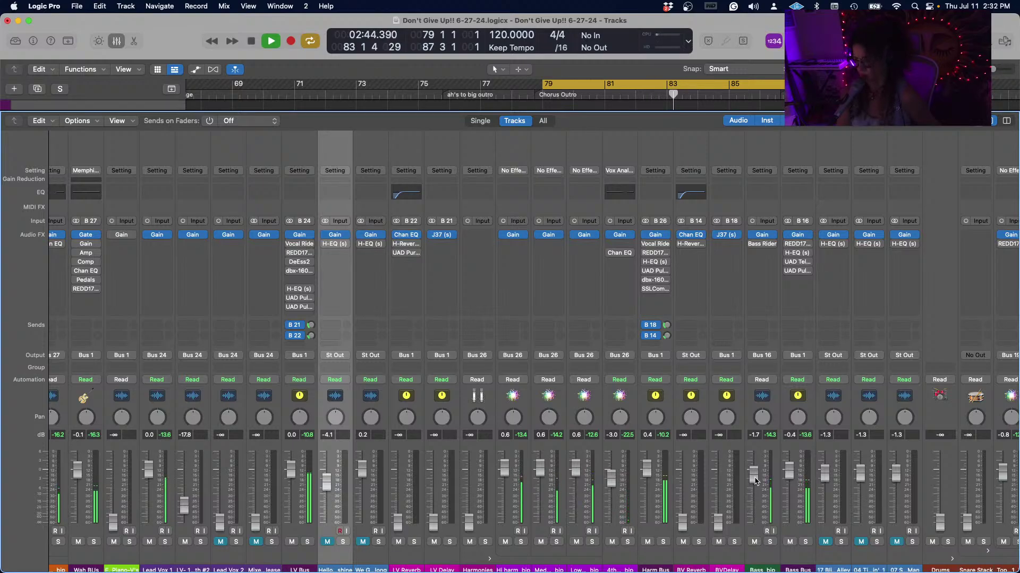
Select the two Sax tracks and the adjoining Studio horn track, lower their faders together to 0.6 dB and end the multi-selection.
scroll(756, 481, right, 15)
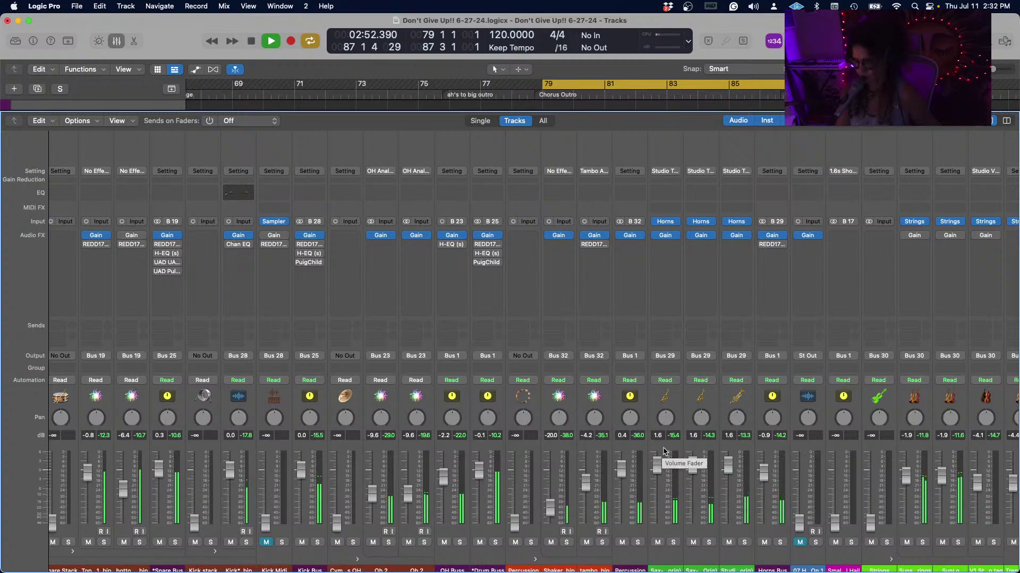
click(664, 452)
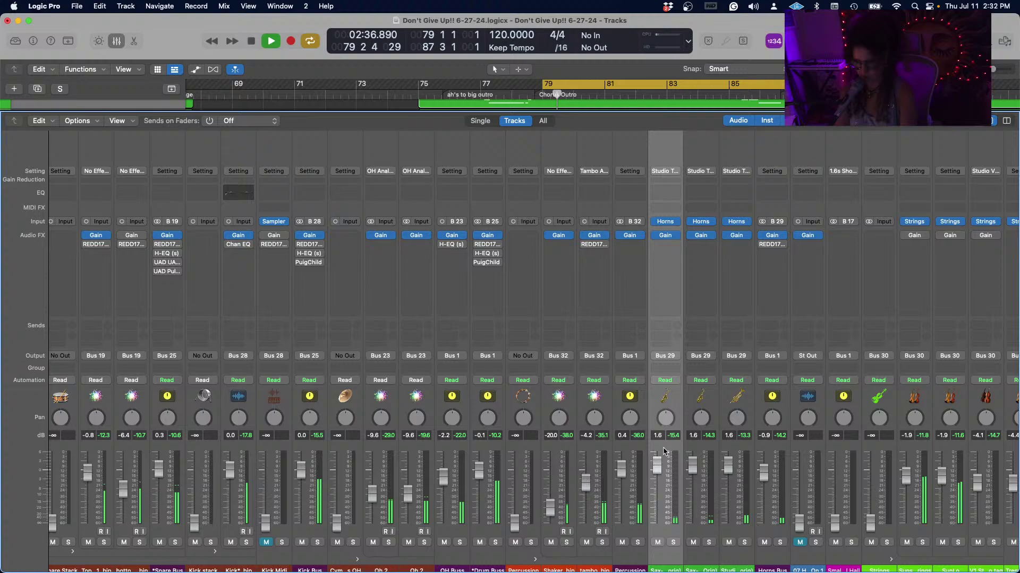
shift+click(738, 450)
drag(737, 450, 737, 454)
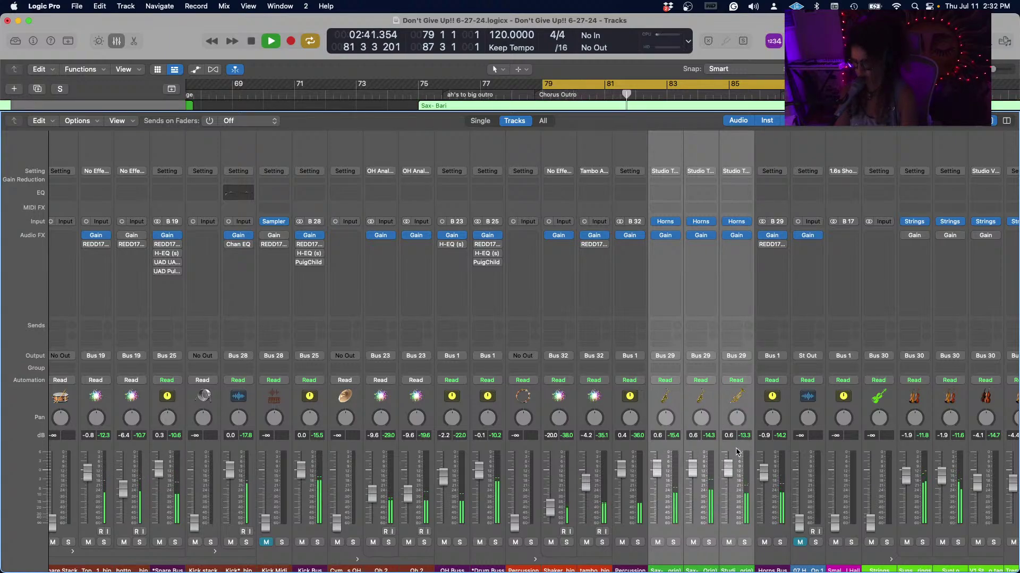
click(737, 453)
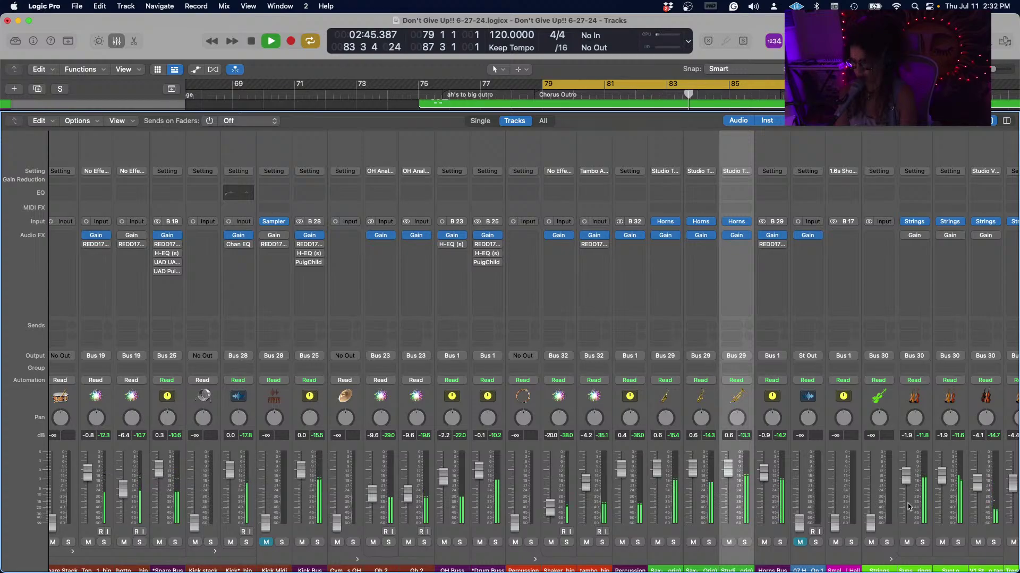
Lower the Snare Bus fader to -2.2 dB, the Kick track to -3.0 dB and the Drum Buss to -1.2 dB.
scroll(908, 508, right, 10)
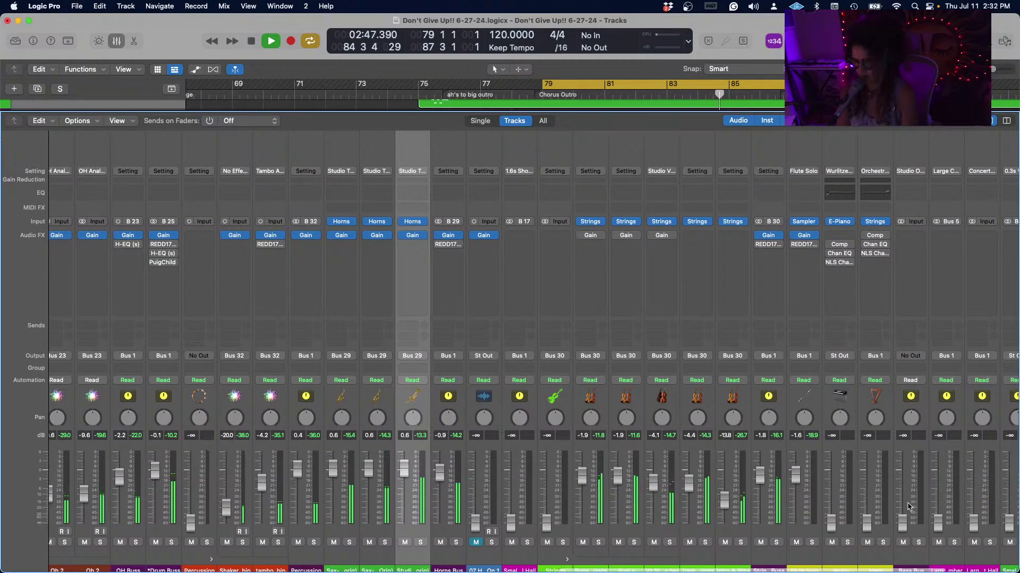
scroll(601, 459, left, 20)
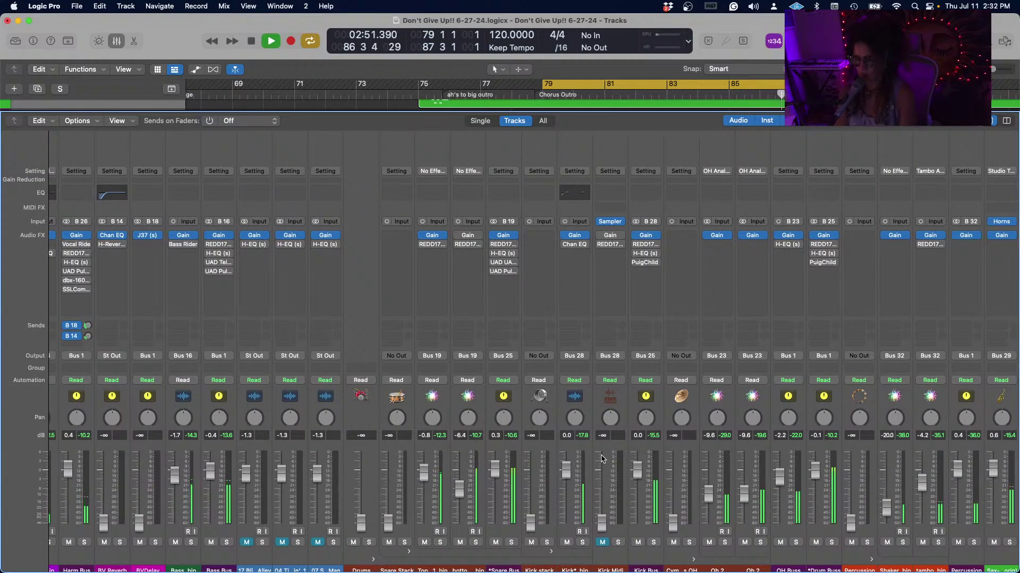
drag(497, 468, 495, 473)
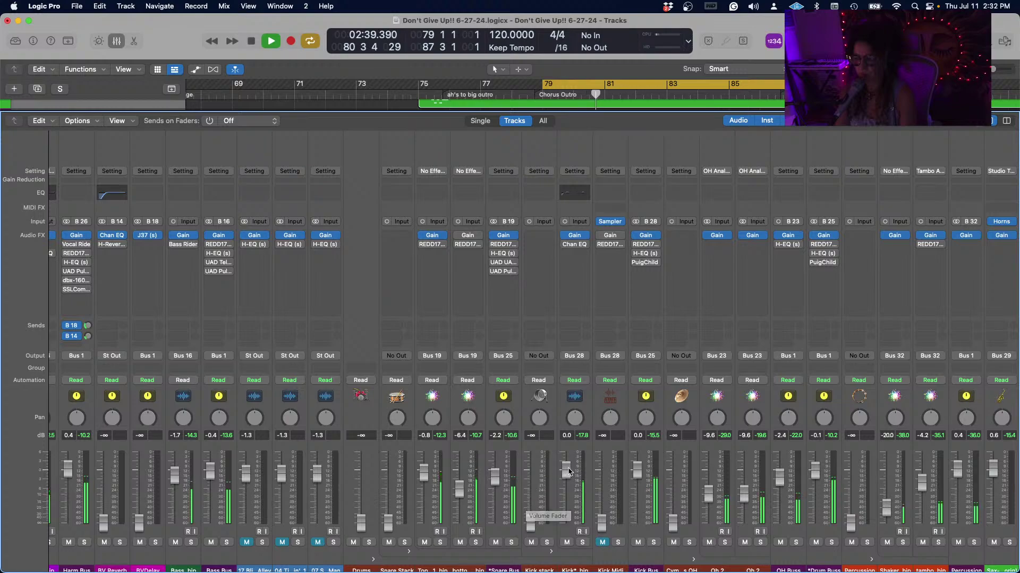
drag(566, 469, 566, 478)
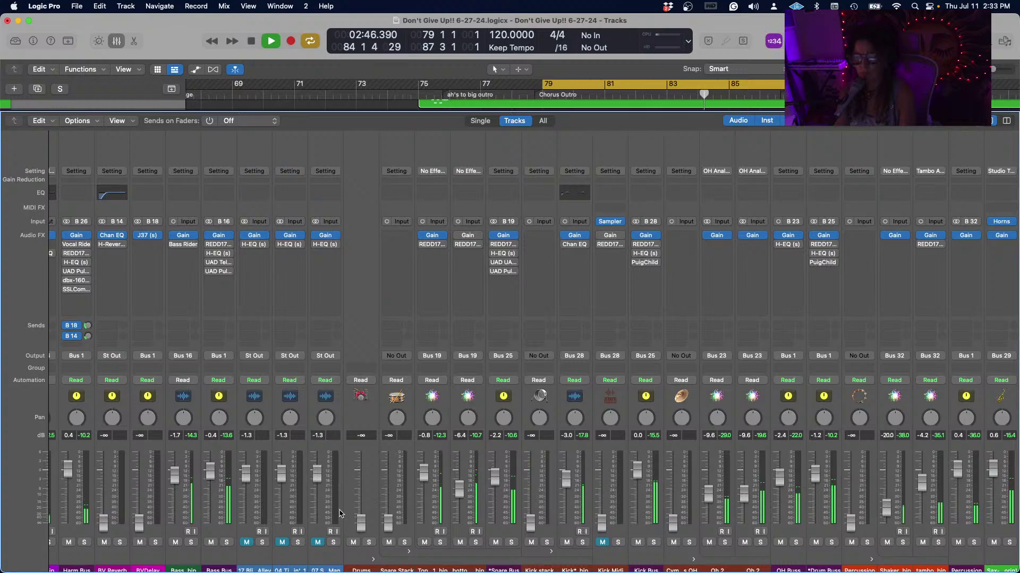
Lower the guitar track just before the Clean guitar to -13.8 dB and the one just after the Intro track to -1.5 dB.
scroll(340, 514, left, 15)
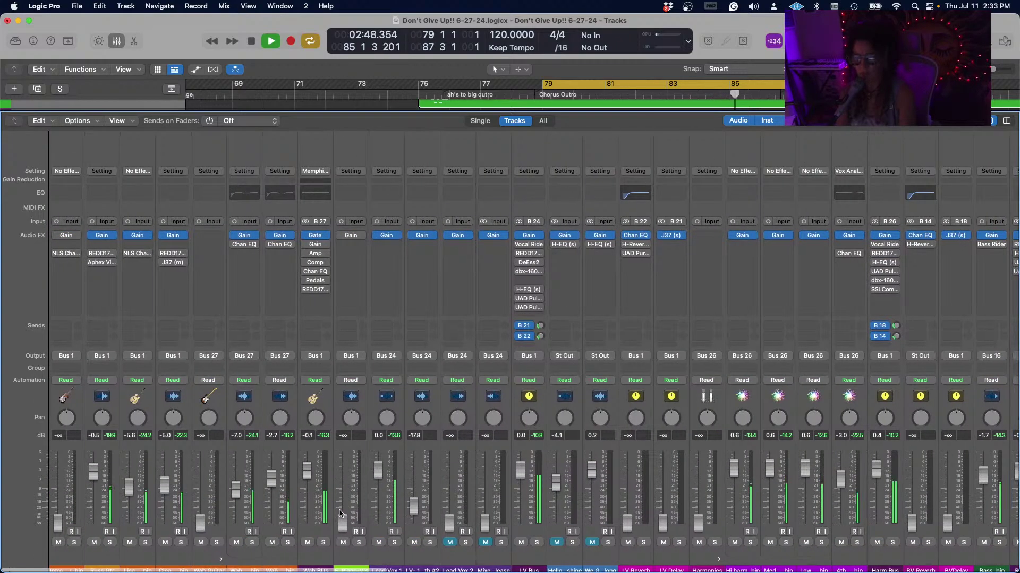
scroll(258, 515, down, 1)
scroll(259, 515, down, 1)
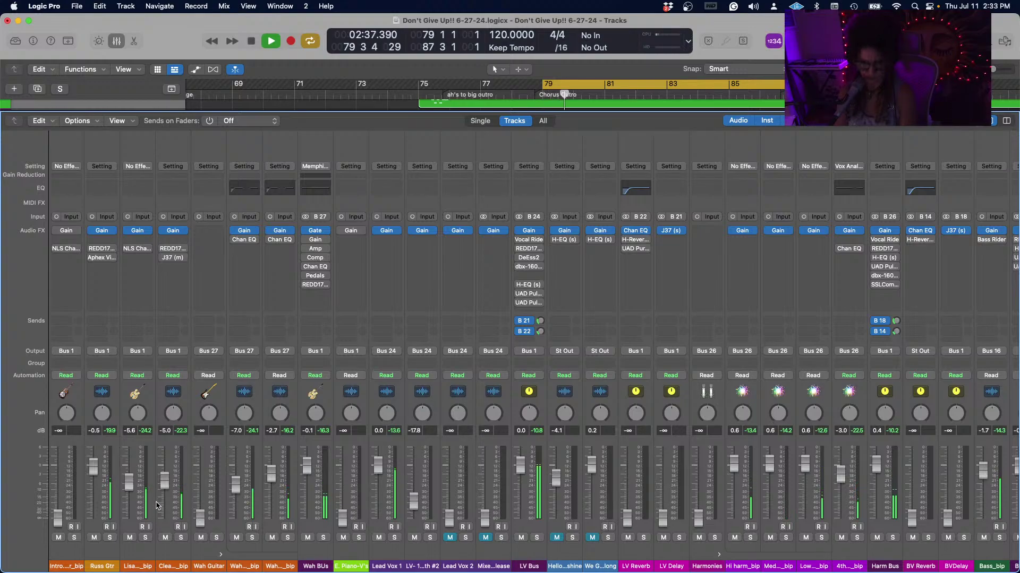
drag(128, 484, 129, 498)
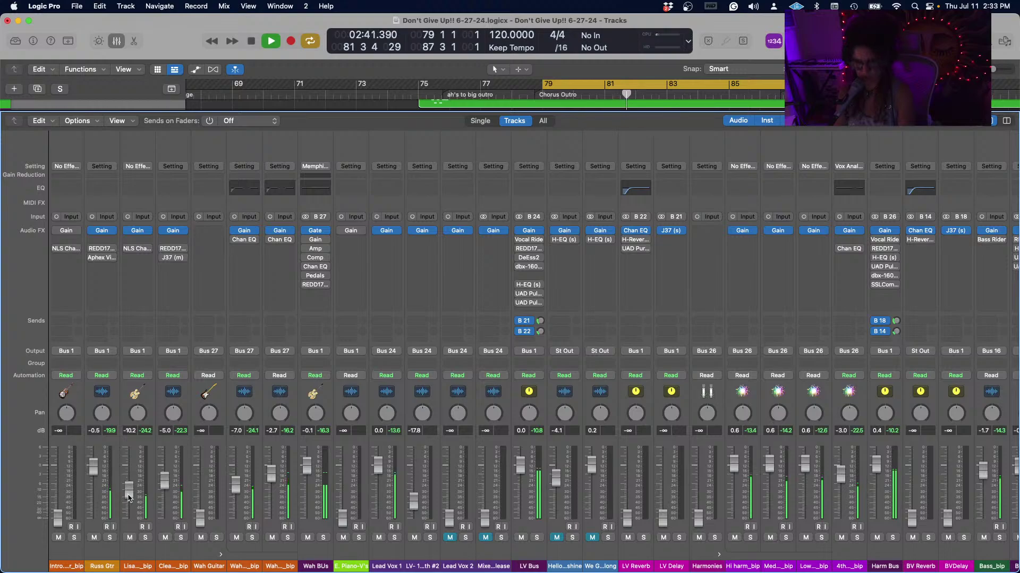
drag(129, 491, 129, 496)
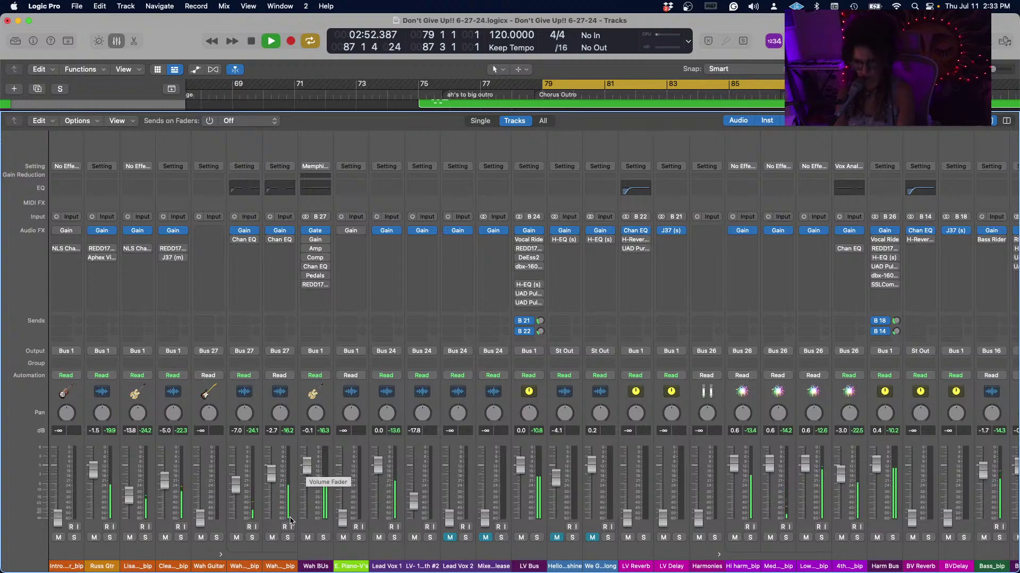
Briefly solo the second Wah guitar track and lower its fader to -4.5 dB, and lower the Flute Solo fader to -3.5 dB.
click(288, 537)
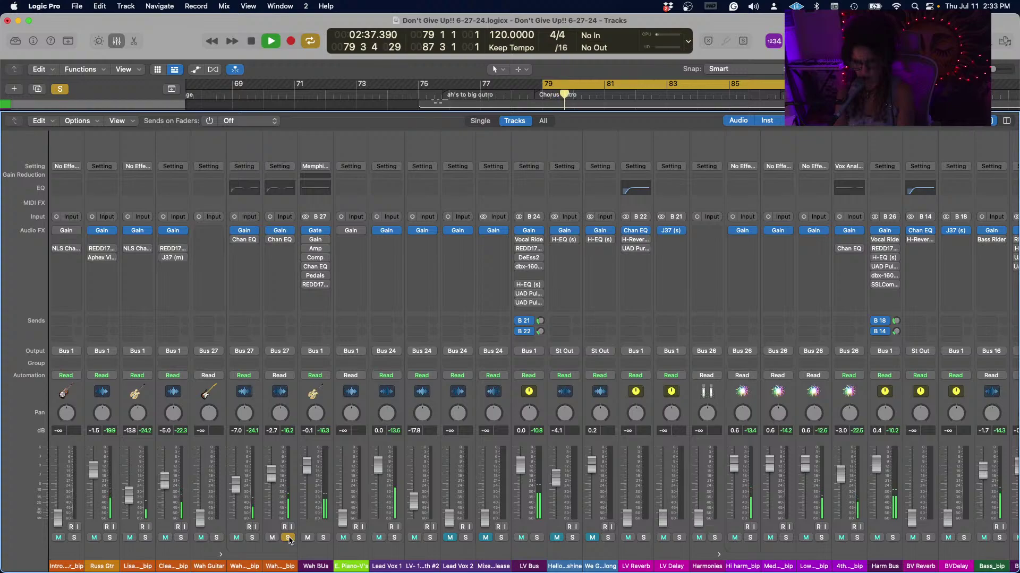
click(287, 537)
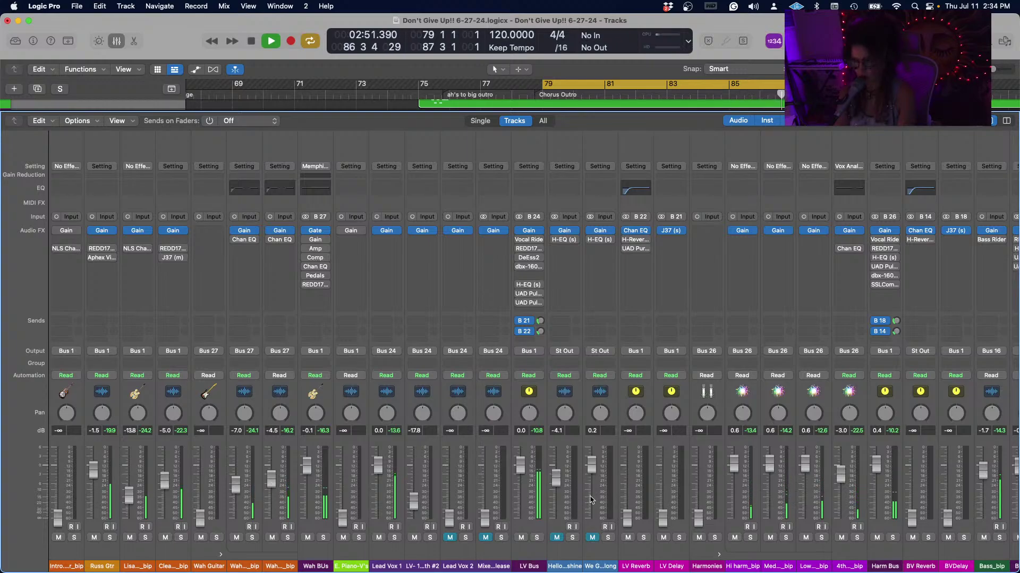
scroll(590, 500, right, 15)
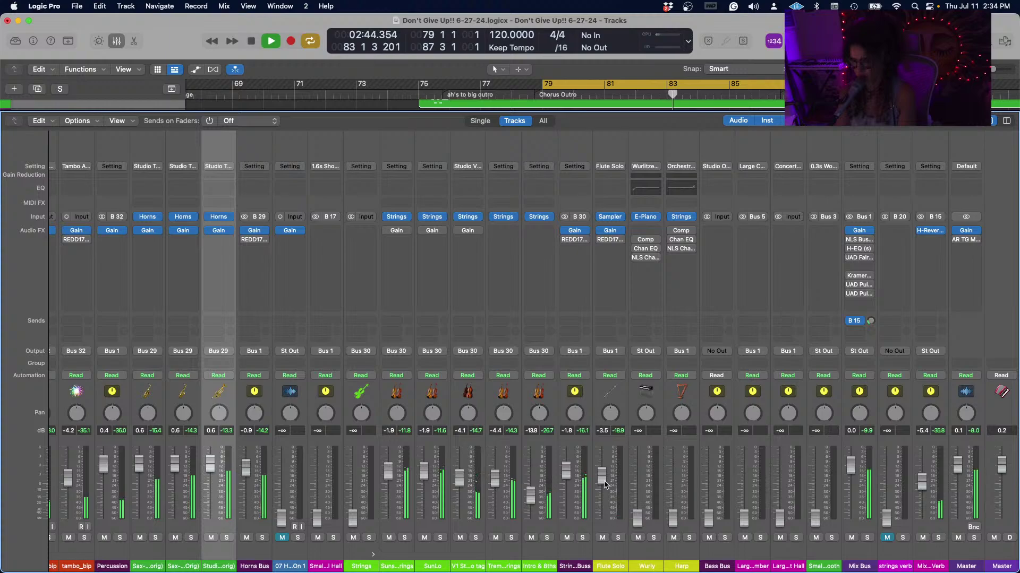
scroll(245, 517, left, 3)
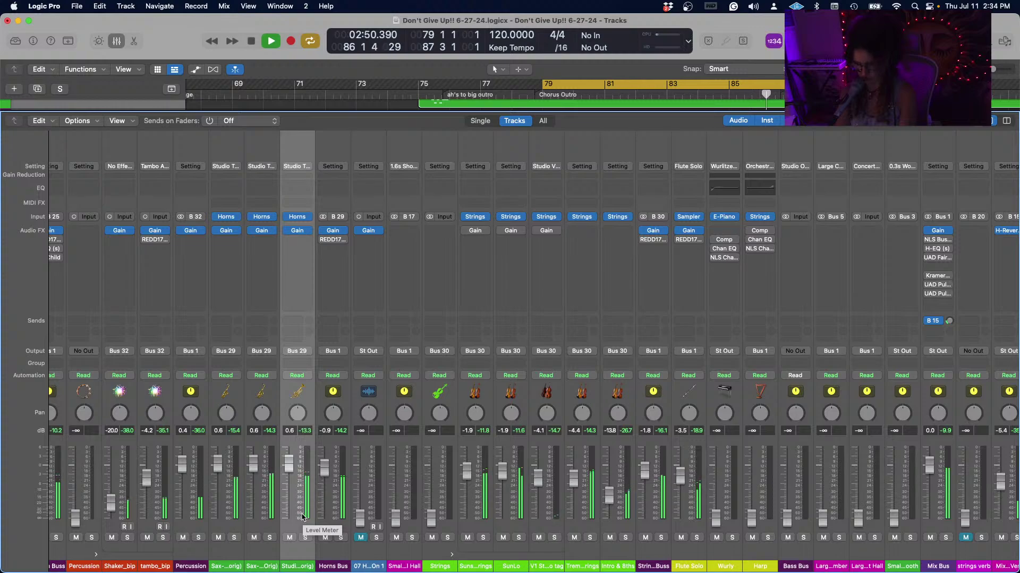
Reset the two Sax tracks and Studio Trumpet faders together to 0.0 dB, and lower the Studio Trumpet fader alone to about -2.7 dB.
click(221, 445)
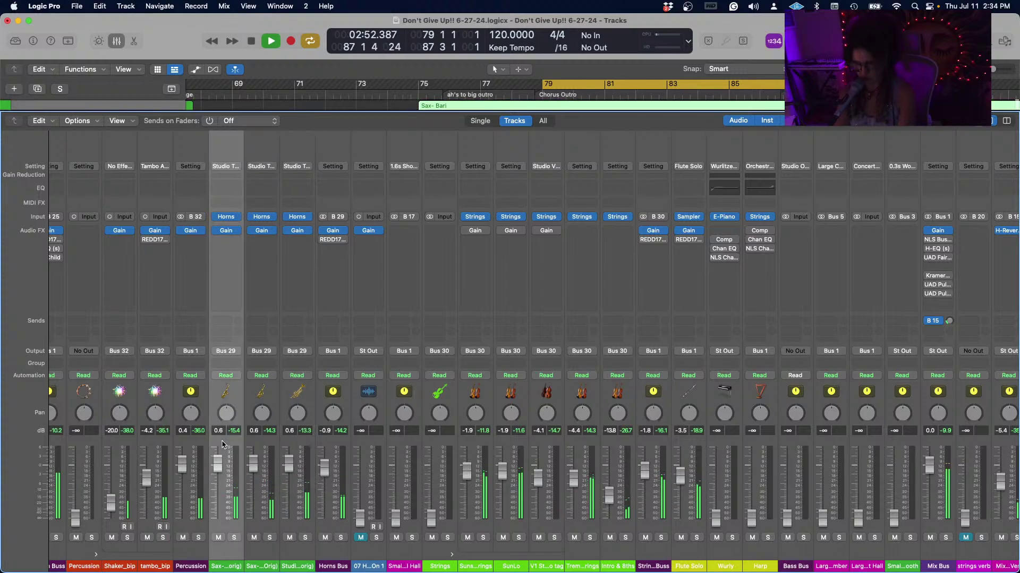
shift+click(297, 449)
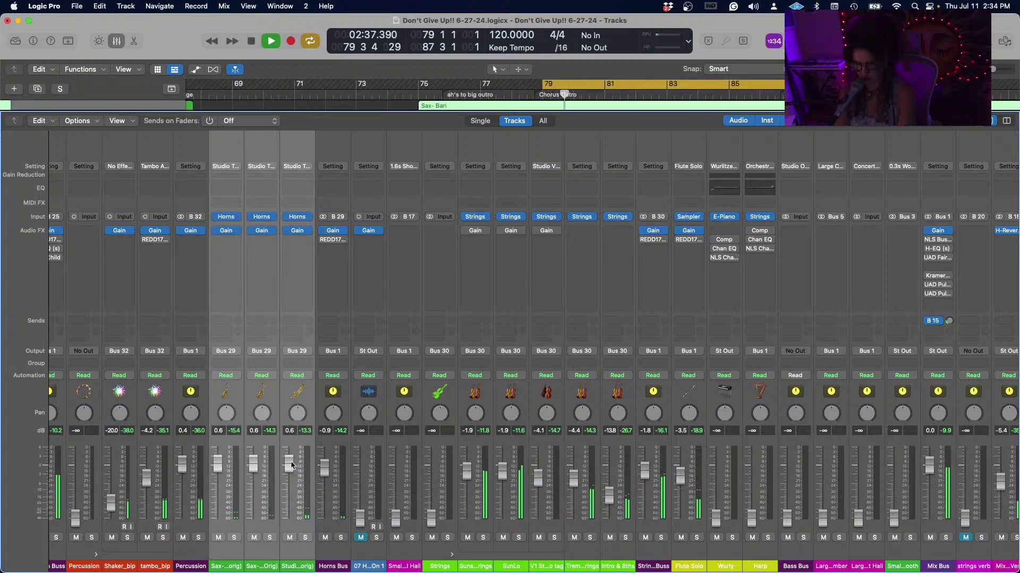
alt+click(289, 459)
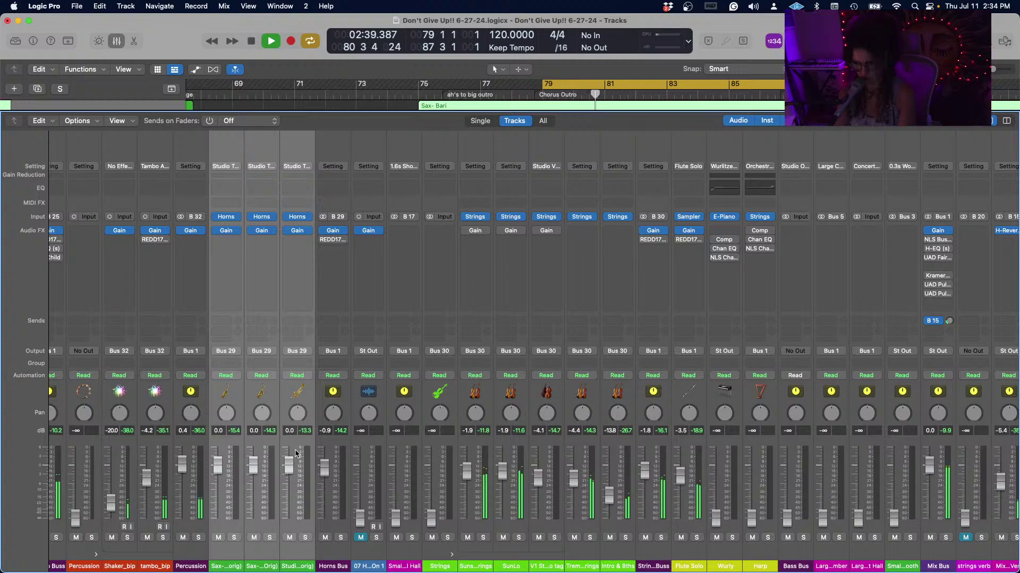
click(296, 452)
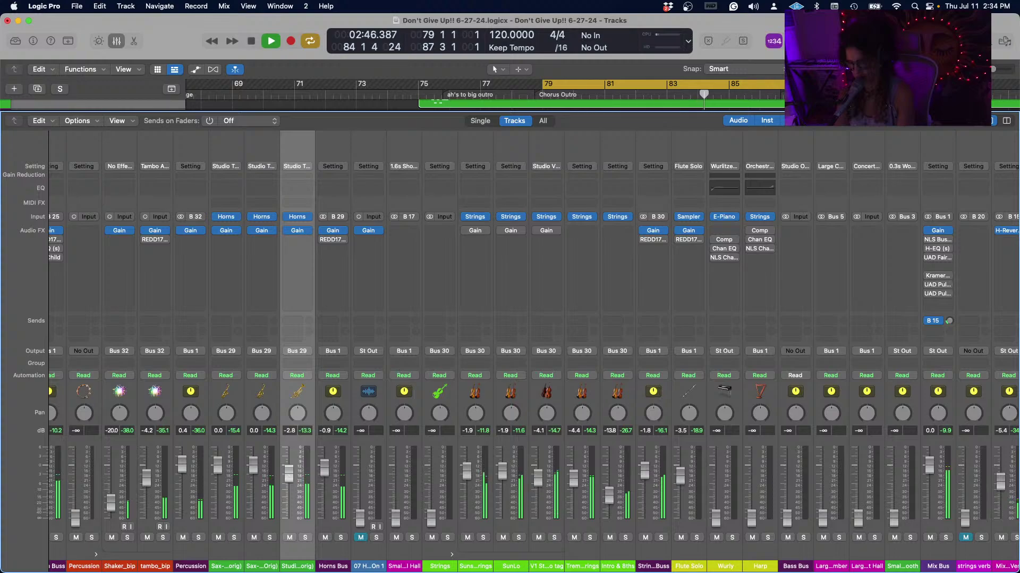
Solo the Horns Bus briefly during playback, stop the transport and clear the solo.
click(341, 538)
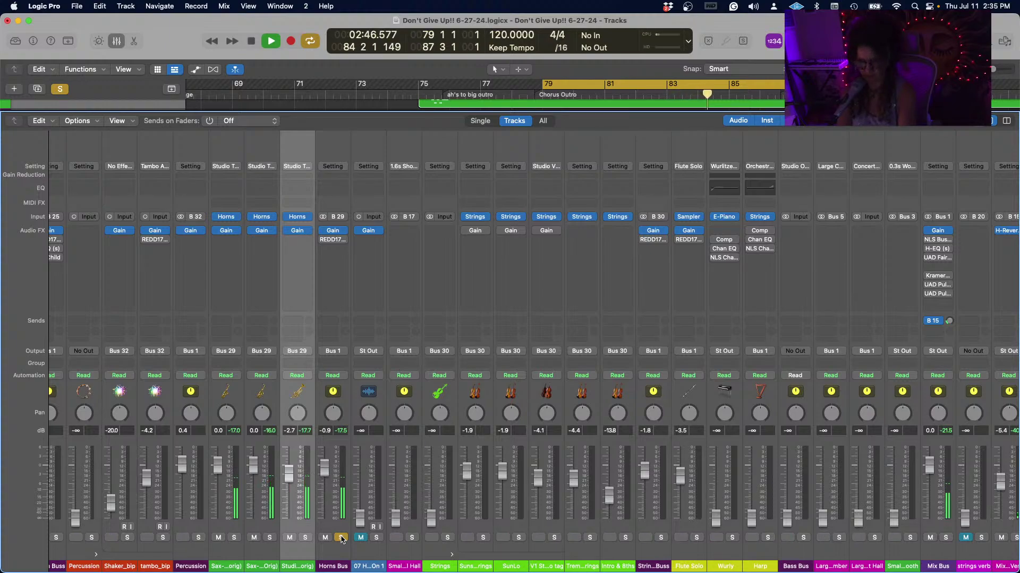
key(space)
click(341, 538)
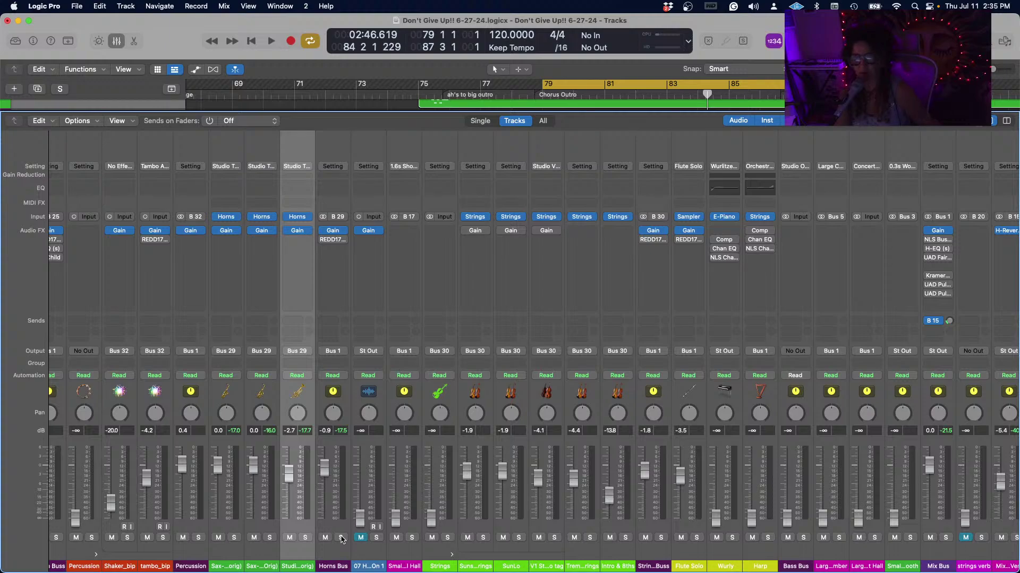
Close the mixer and listen to the soloed Horns Bus from the track list.
click(118, 41)
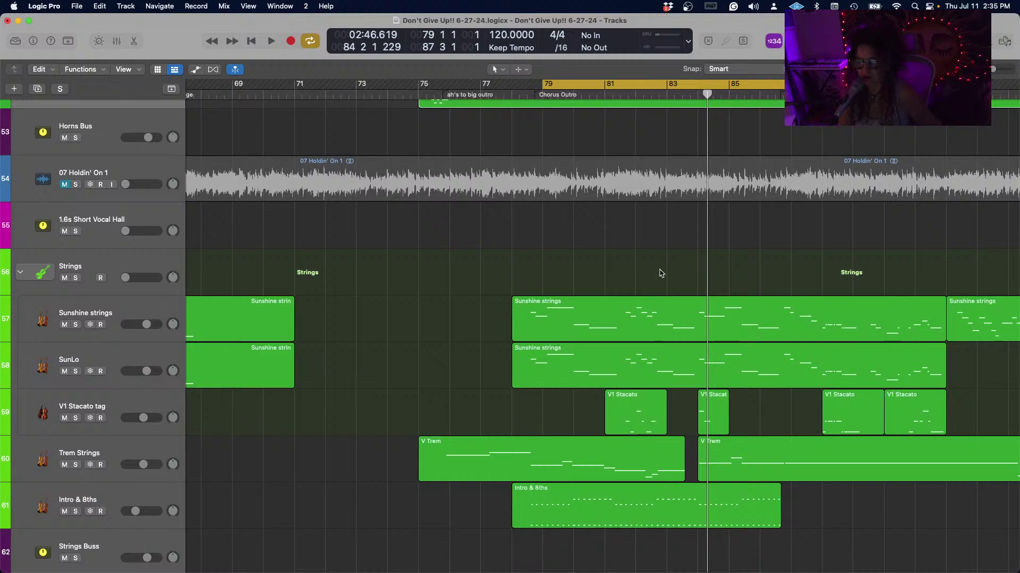
scroll(660, 273, up, 5)
scroll(660, 273, up, 2)
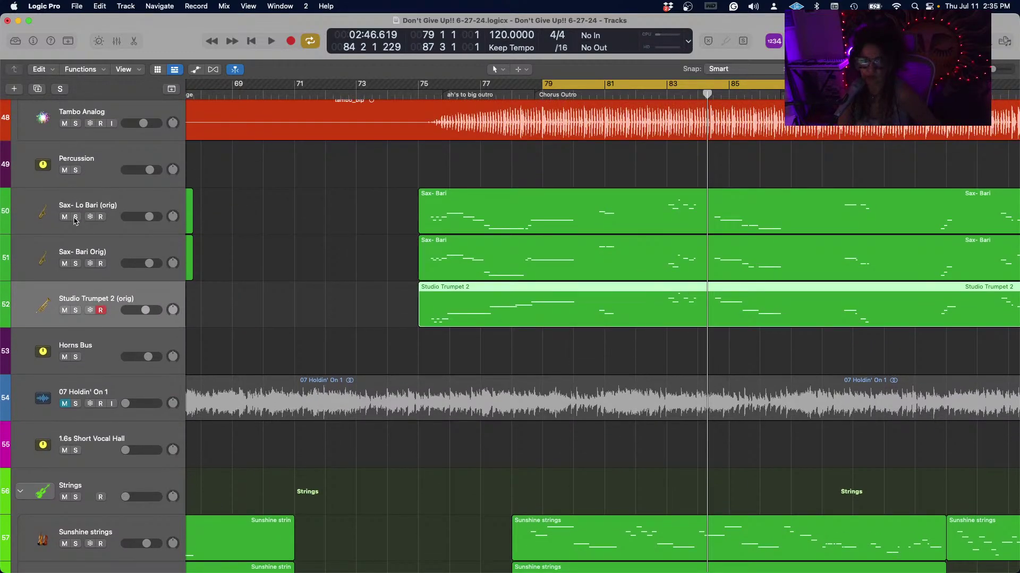
click(76, 357)
key(space)
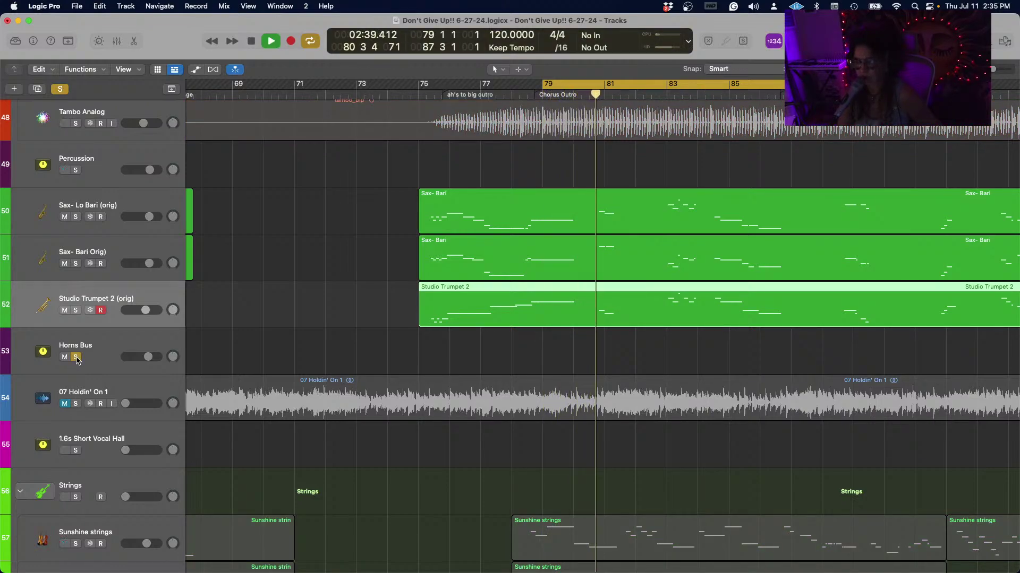
key(space)
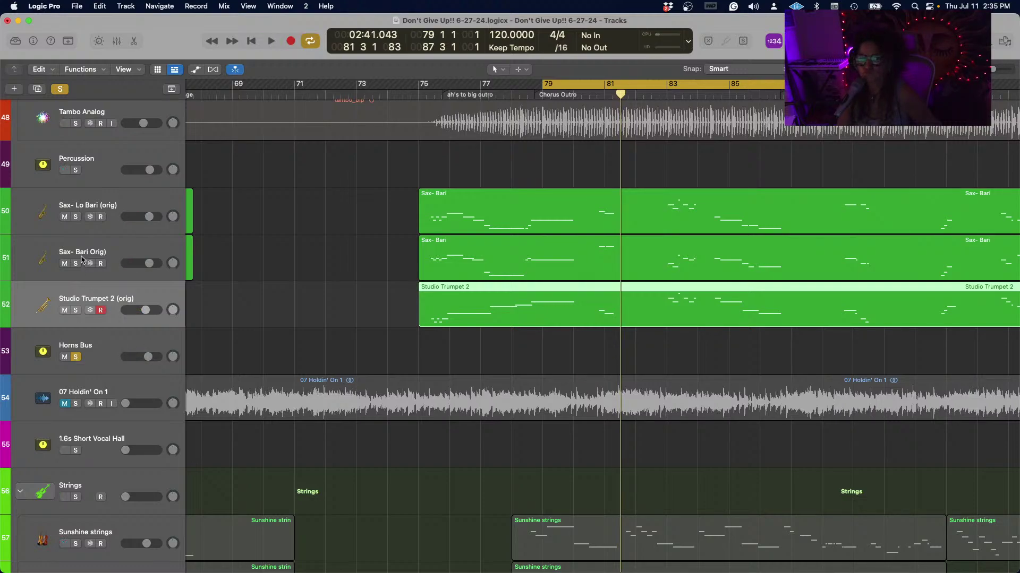
Replace the Horns Bus solo with solos on Sax- Lo Bari (orig) and Sax- Bari Orig, and play them together.
click(76, 218)
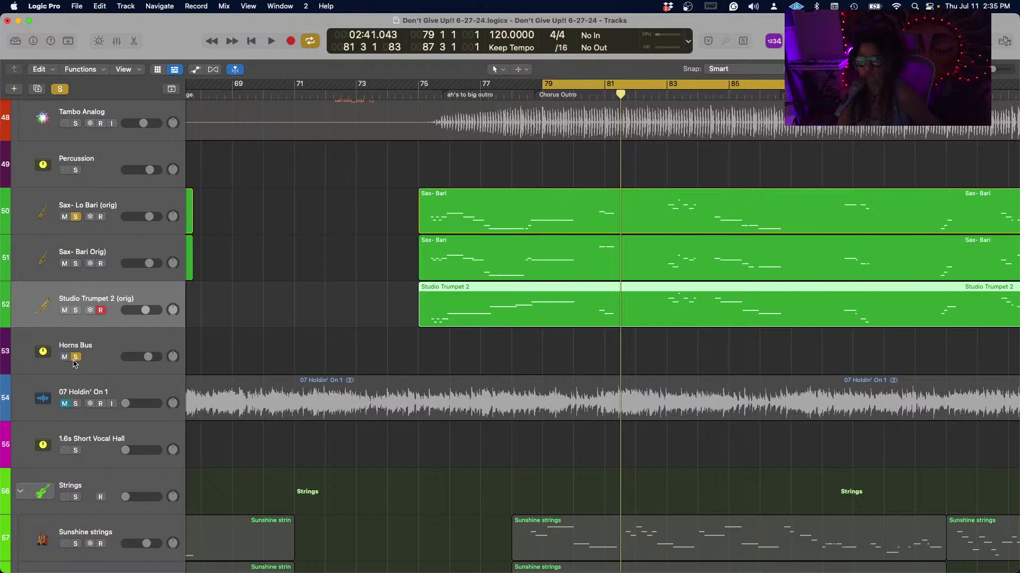
click(76, 358)
click(76, 264)
key(space)
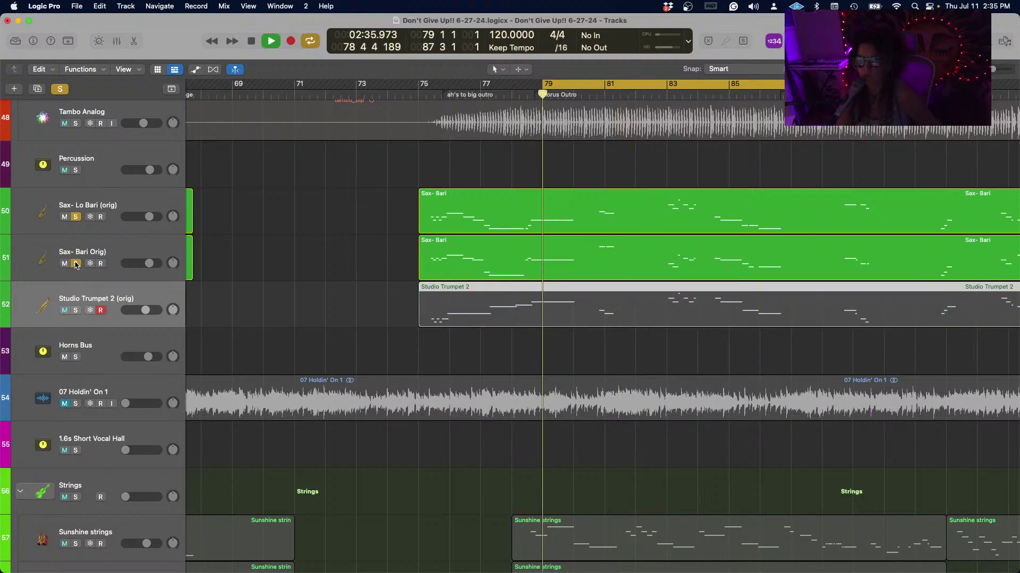
key(space)
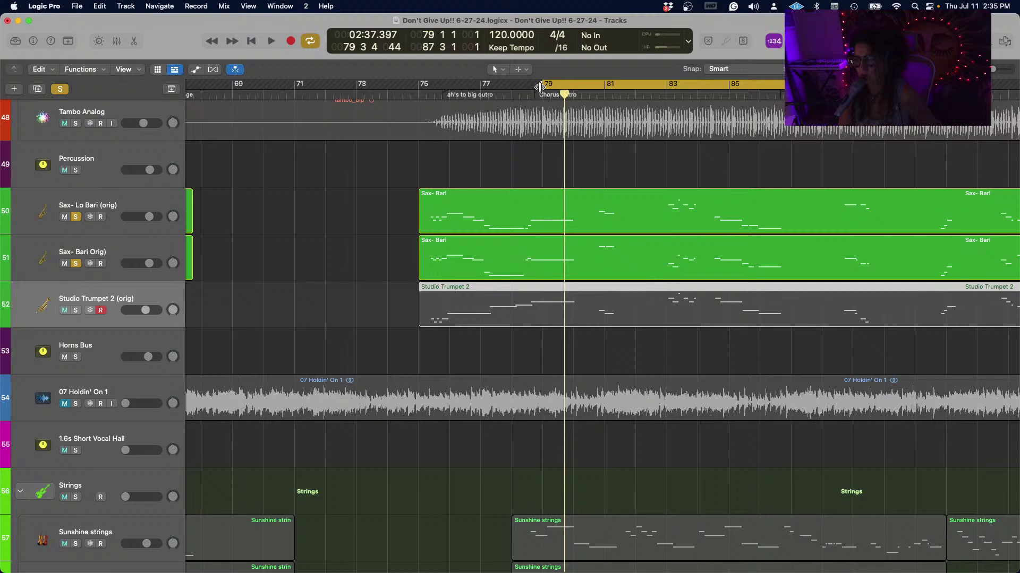
Extend the cycle range's start back to bar 75 and play the two soloed sax tracks.
drag(540, 87, 417, 104)
key(space)
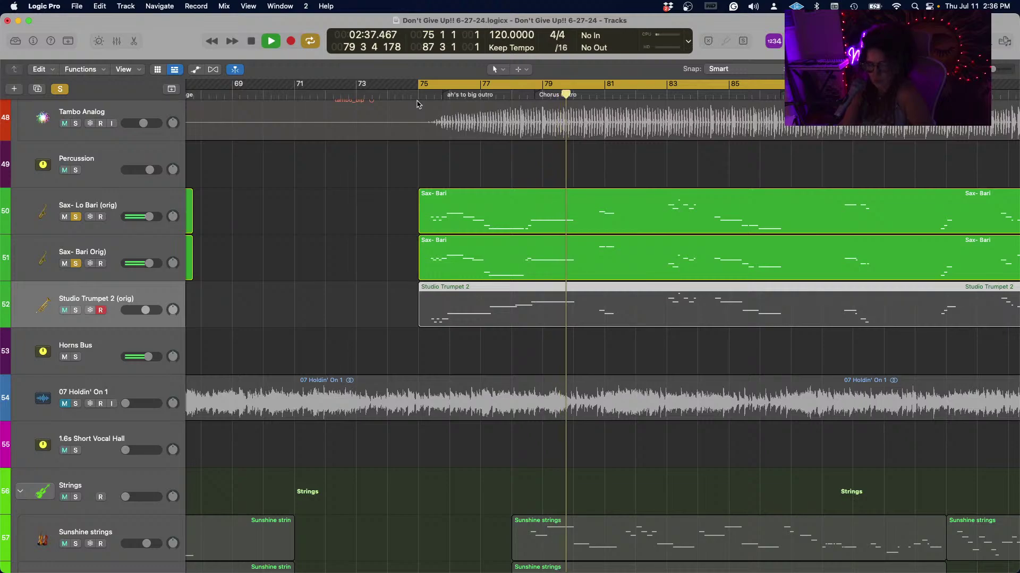
key(space)
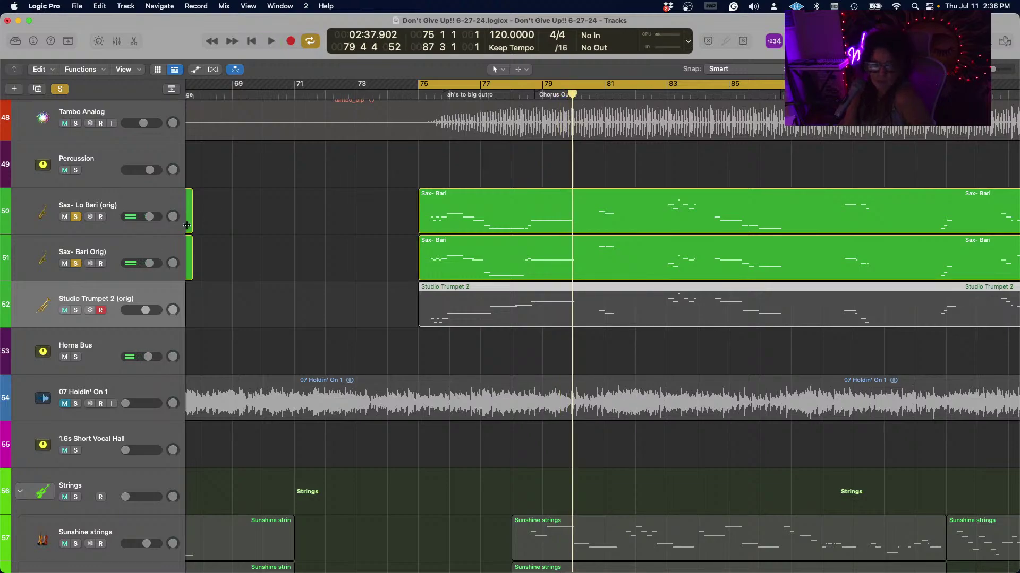
Listen to the Sax- Bari Orig track alone from the start of its bar 75 region, and clear its solo.
click(75, 217)
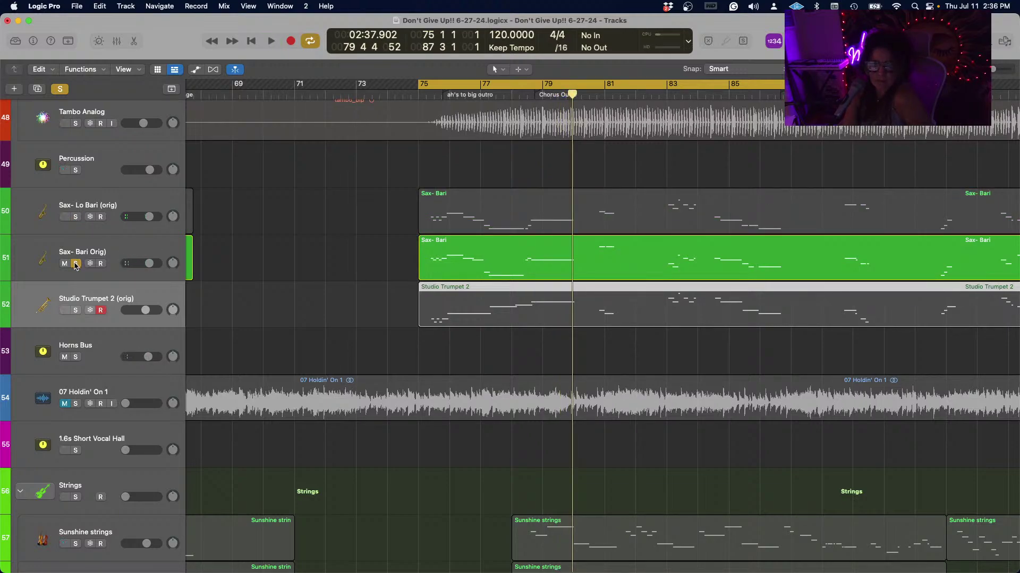
click(75, 264)
click(75, 264)
click(431, 94)
key(space)
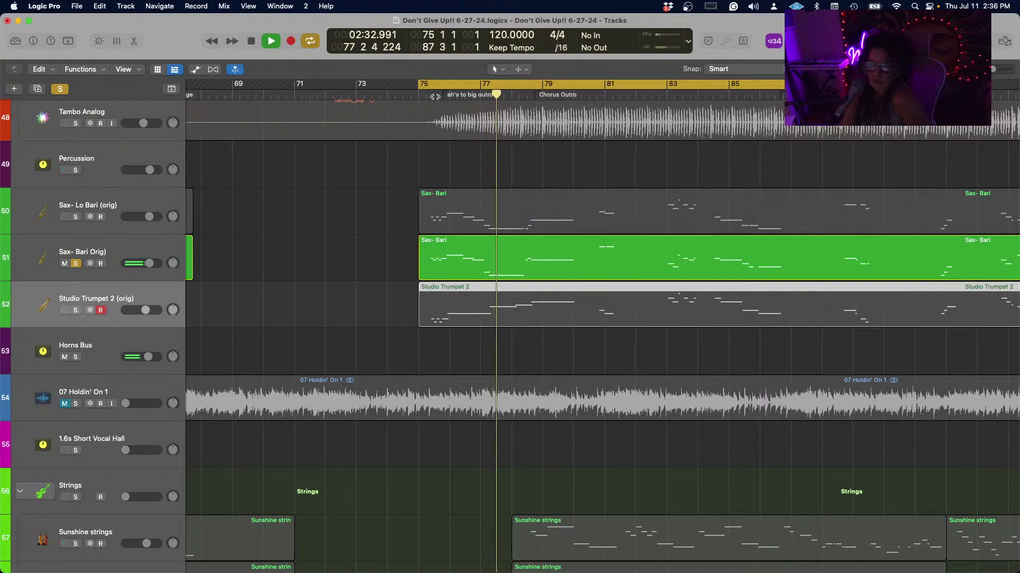
key(space)
click(74, 264)
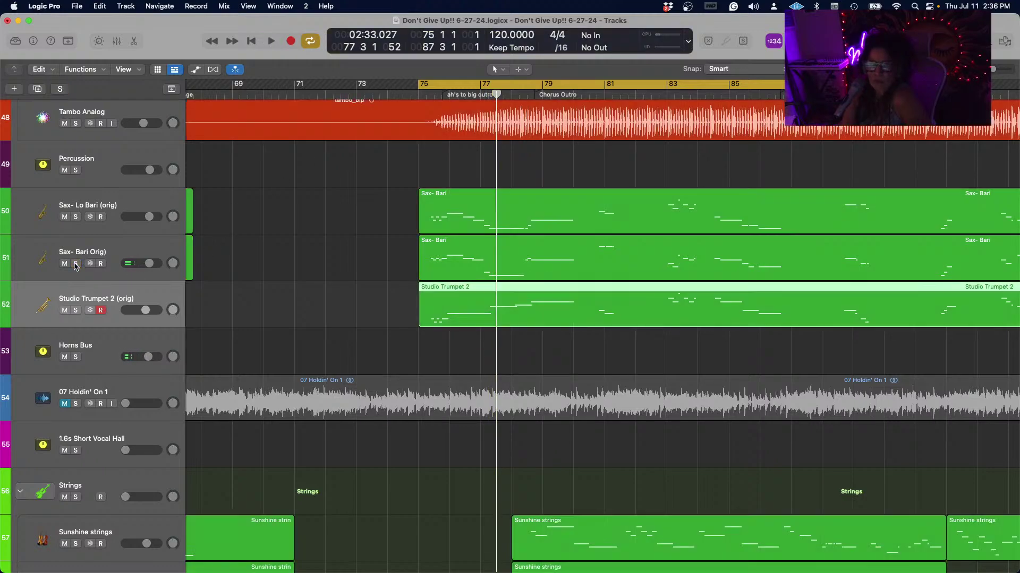
Listen to the Sax- Lo Bari (orig) track in solo and clear its solo.
click(75, 217)
key(space)
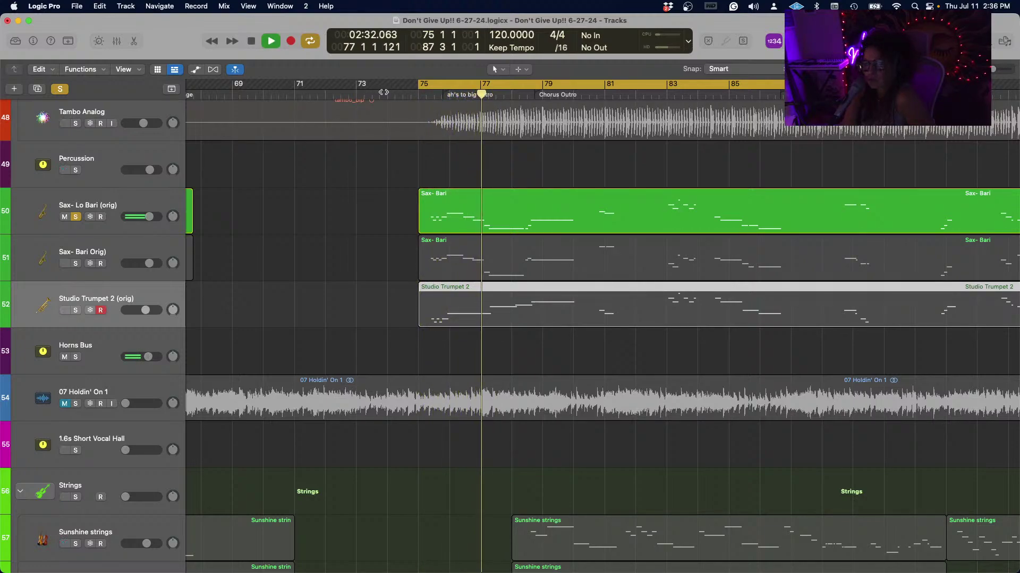
key(space)
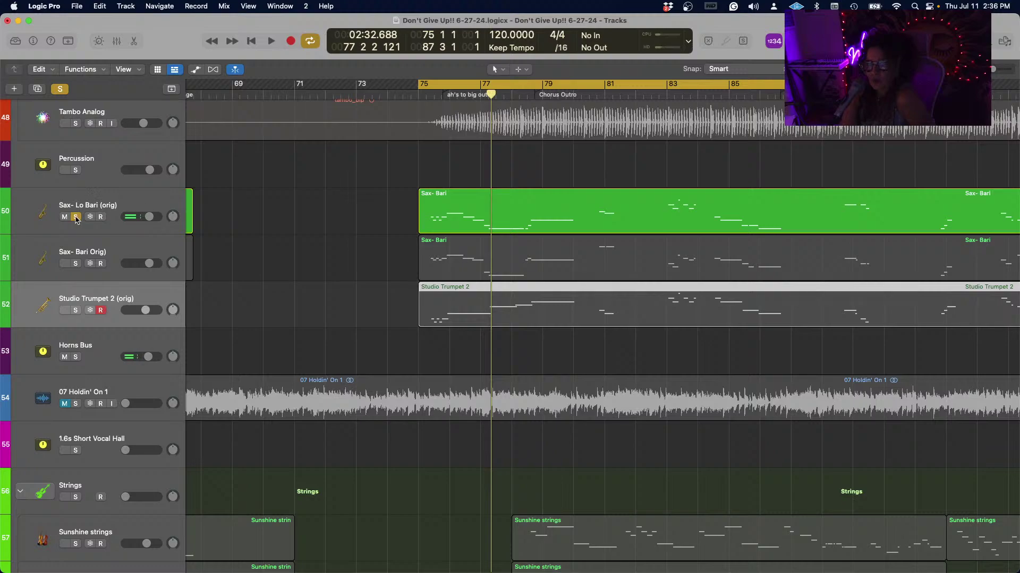
click(76, 217)
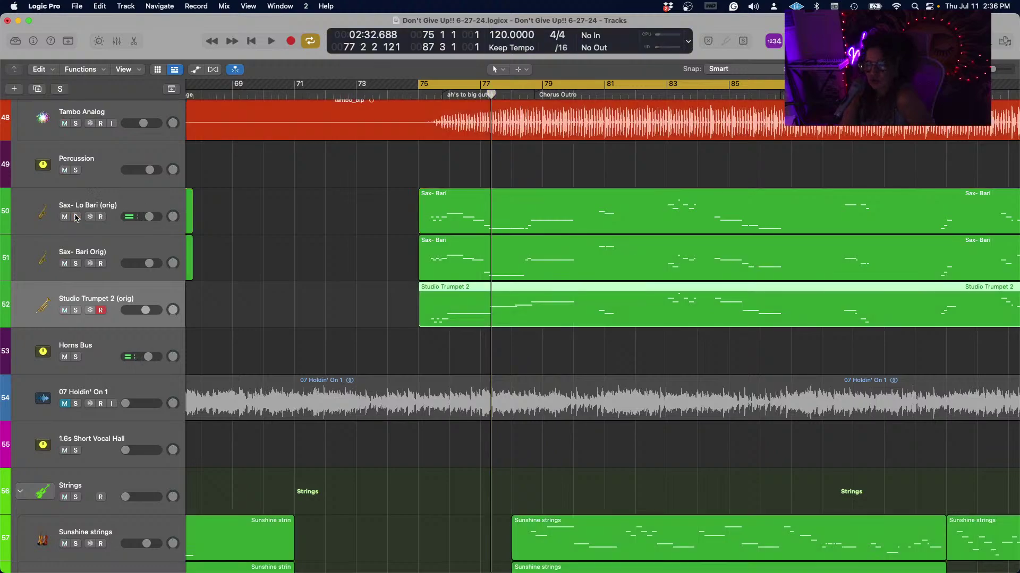
Open the Sax- Bari Orig region in the Piano Roll and move the playhead to 75 2 3.
click(148, 253)
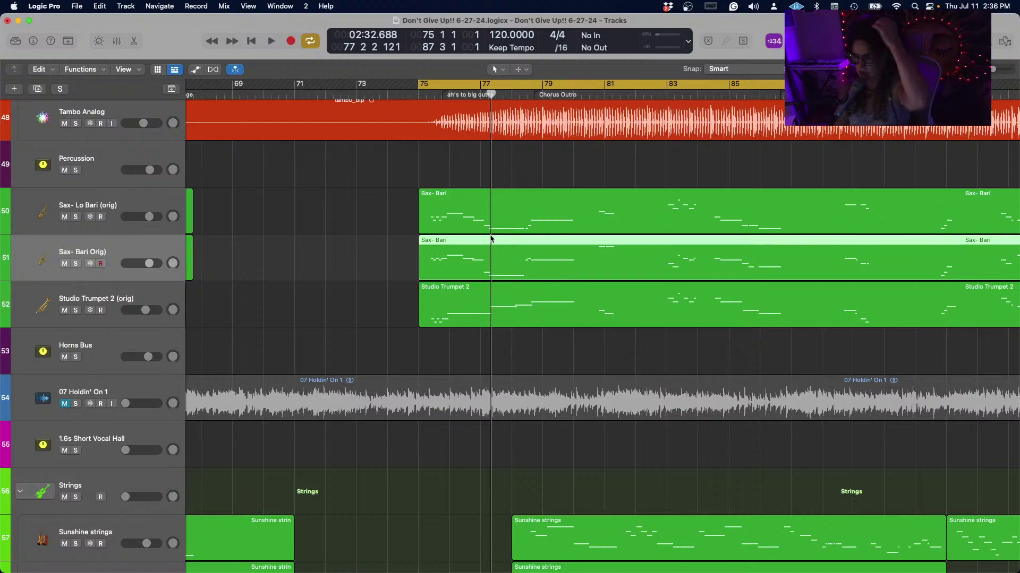
click(135, 42)
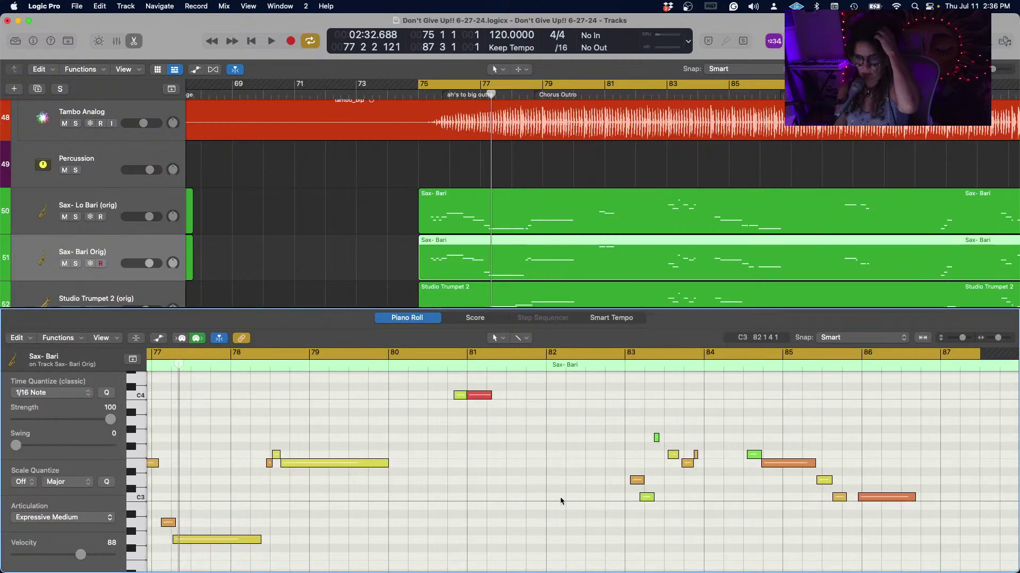
scroll(507, 480, left, 10)
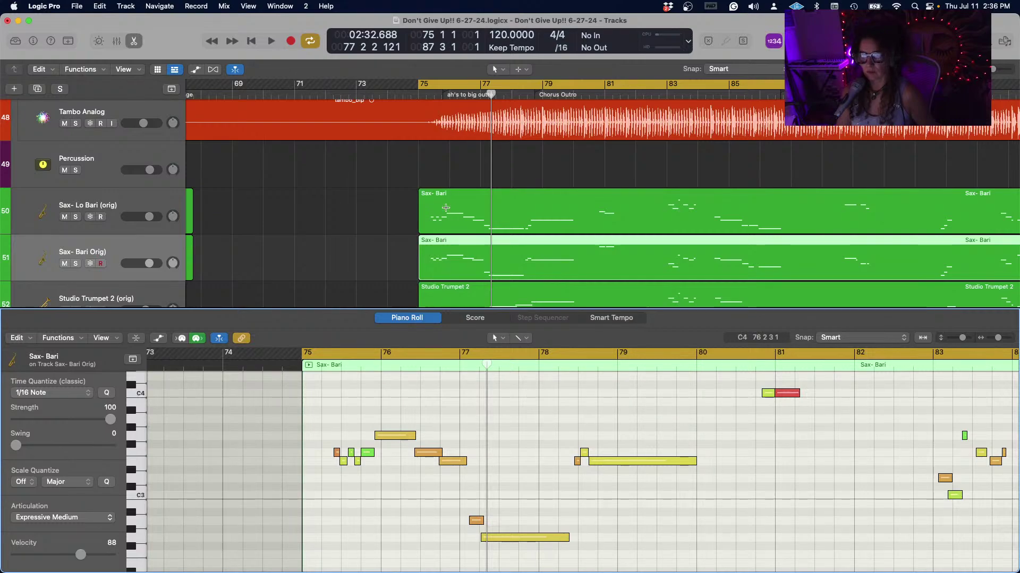
drag(490, 96, 430, 97)
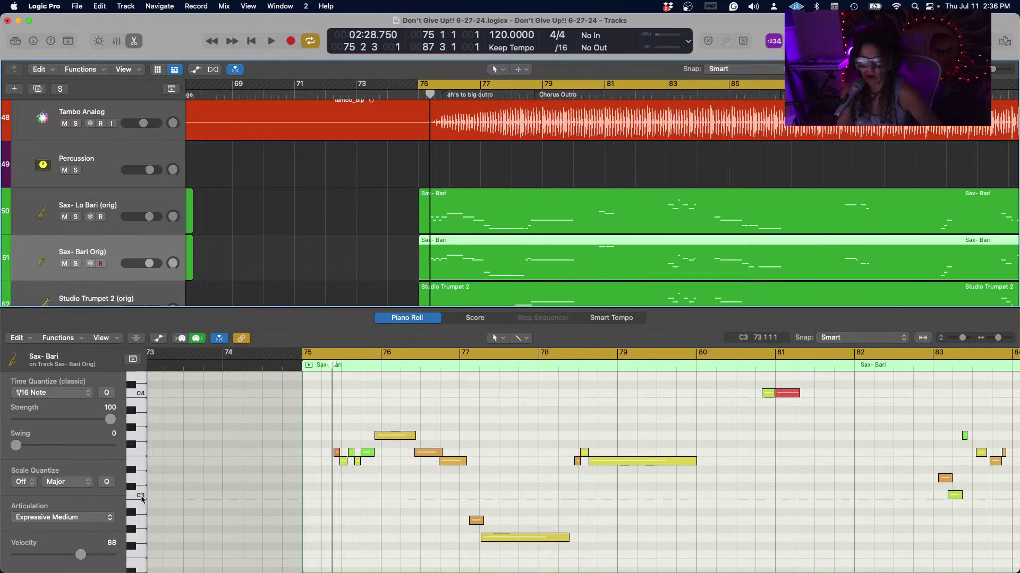
Show the Sax- Lo Bari region's notes from bar 75 and audition its long G1 note at bar 77 and its first note.
click(513, 197)
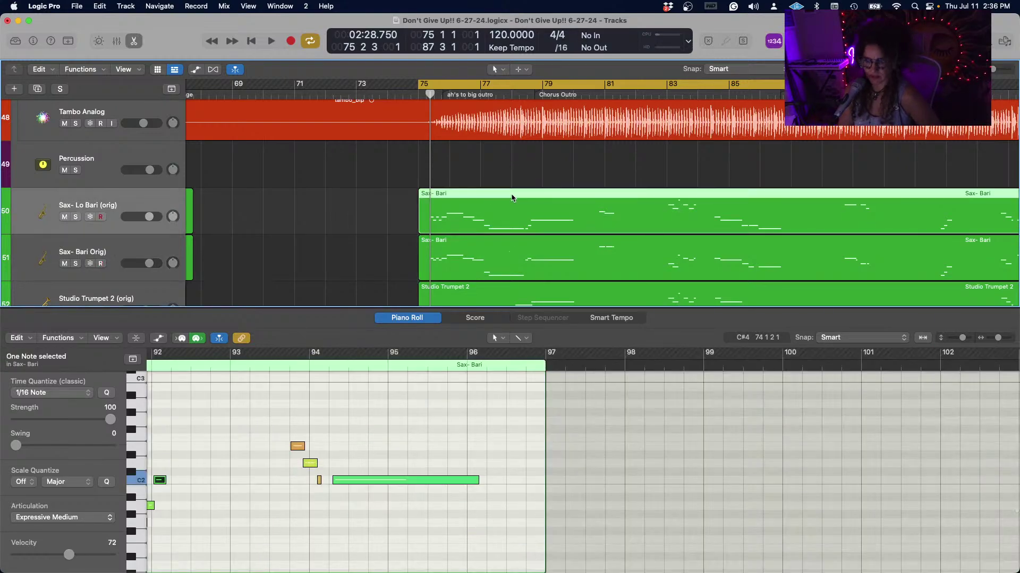
scroll(269, 492, left, 5)
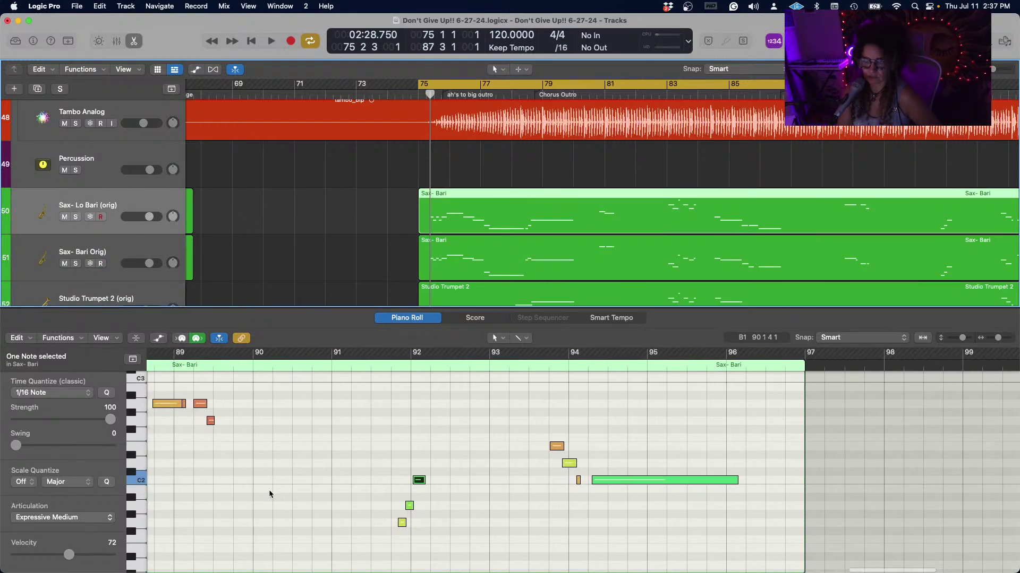
scroll(269, 494, left, 12)
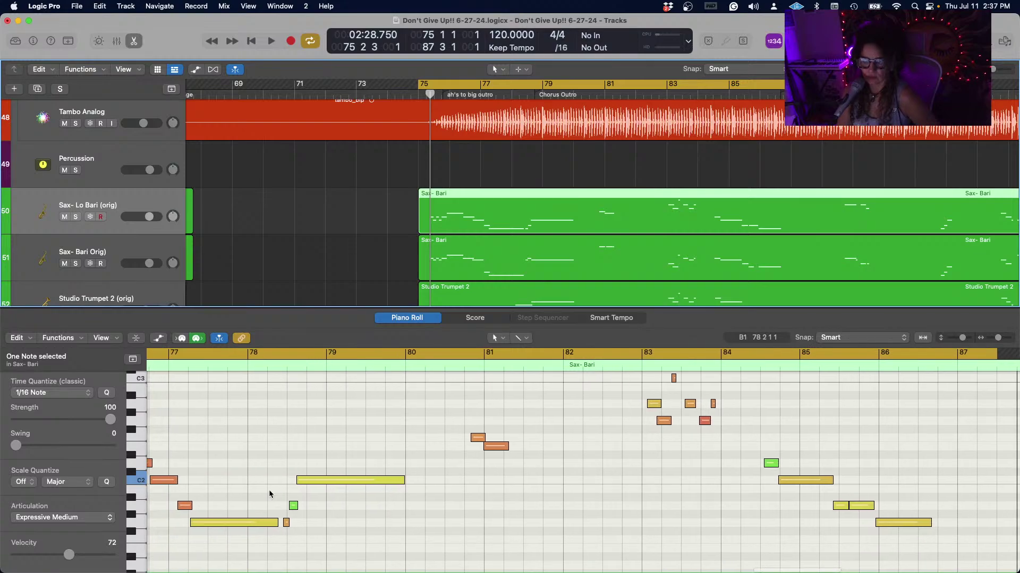
scroll(269, 494, left, 4)
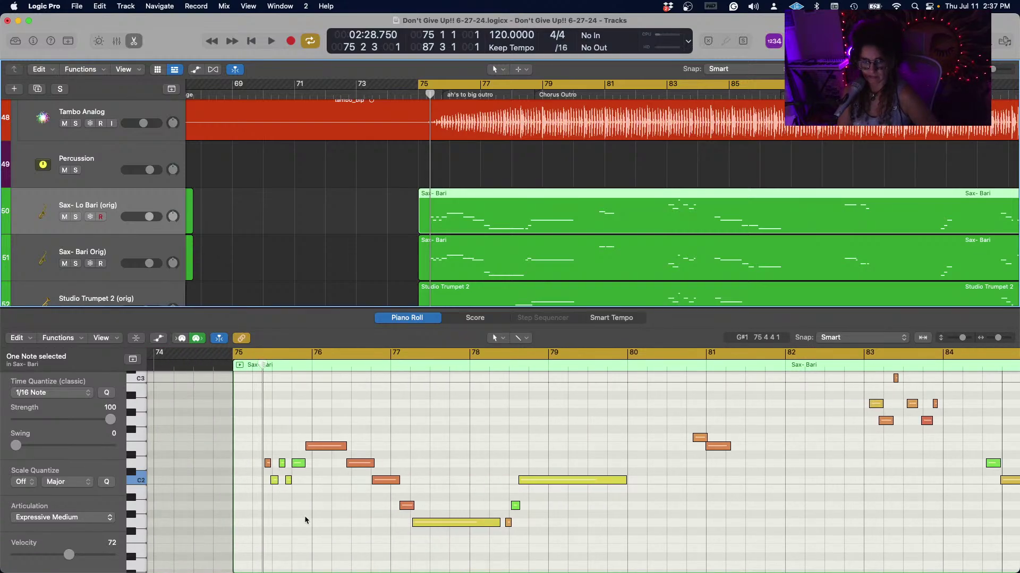
scroll(305, 519, down, 2)
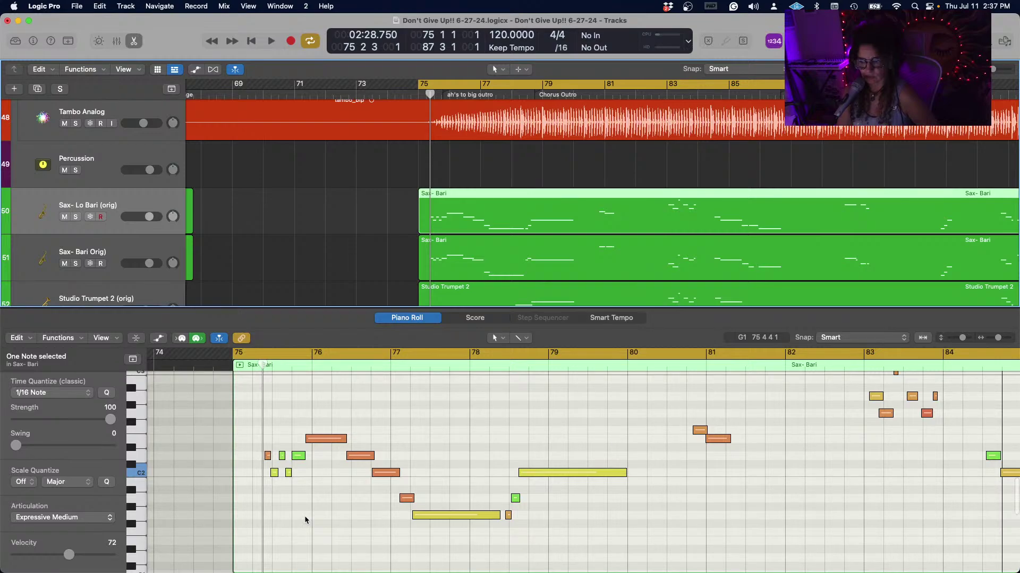
click(439, 518)
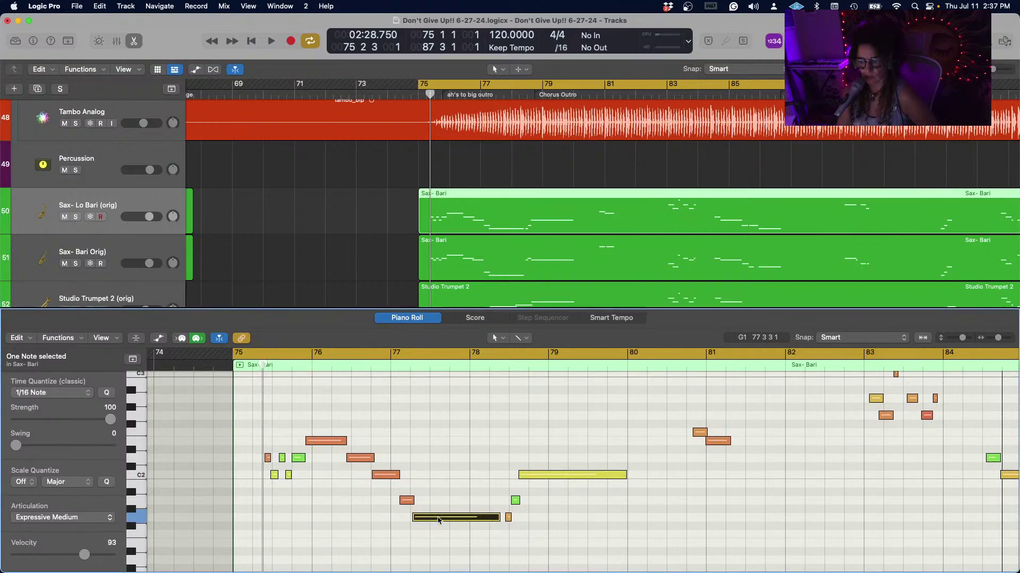
click(268, 458)
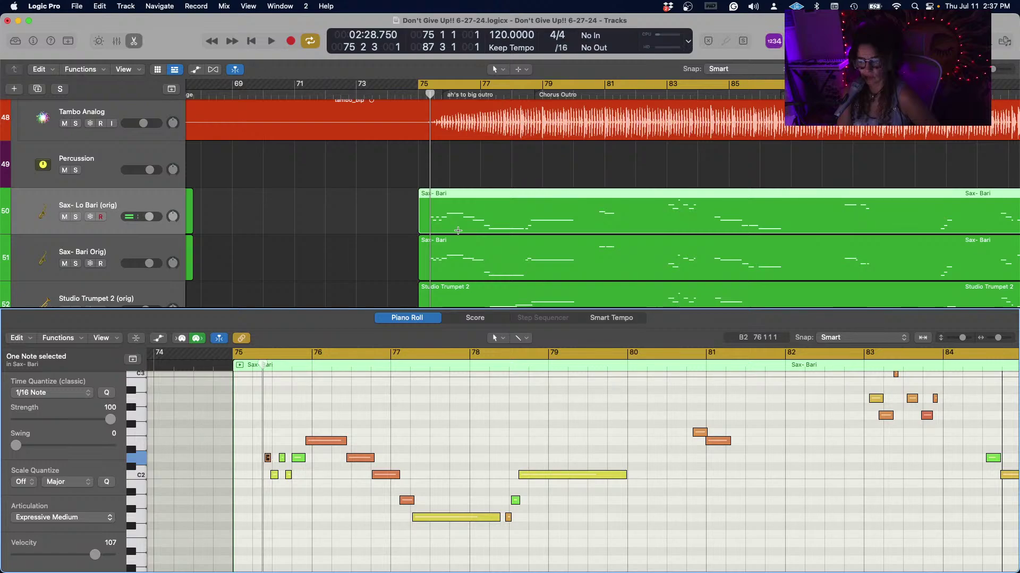
Show the Sax- Bari Orig region's notes and audition its first note at bar 75 for comparison.
click(473, 245)
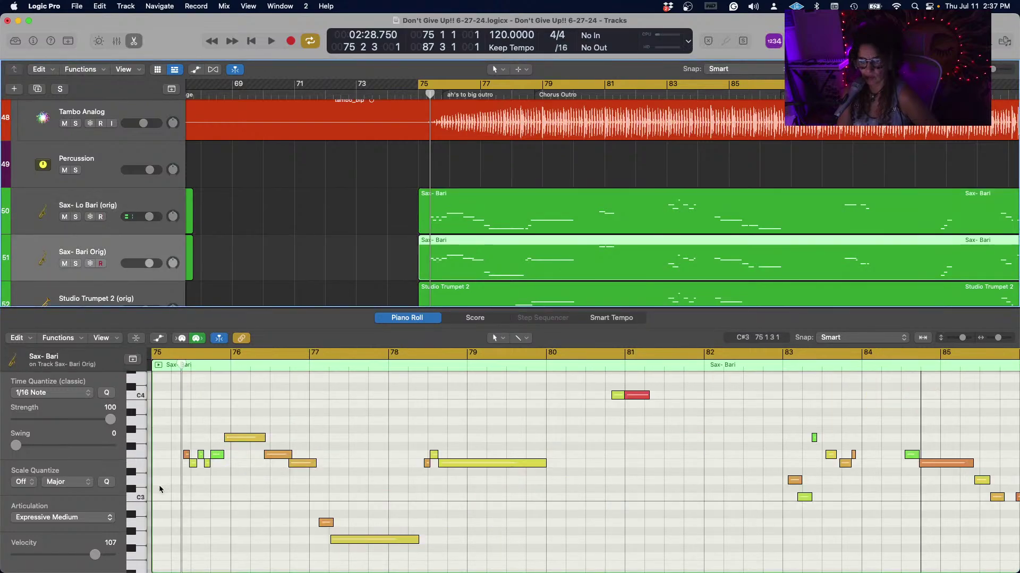
click(187, 456)
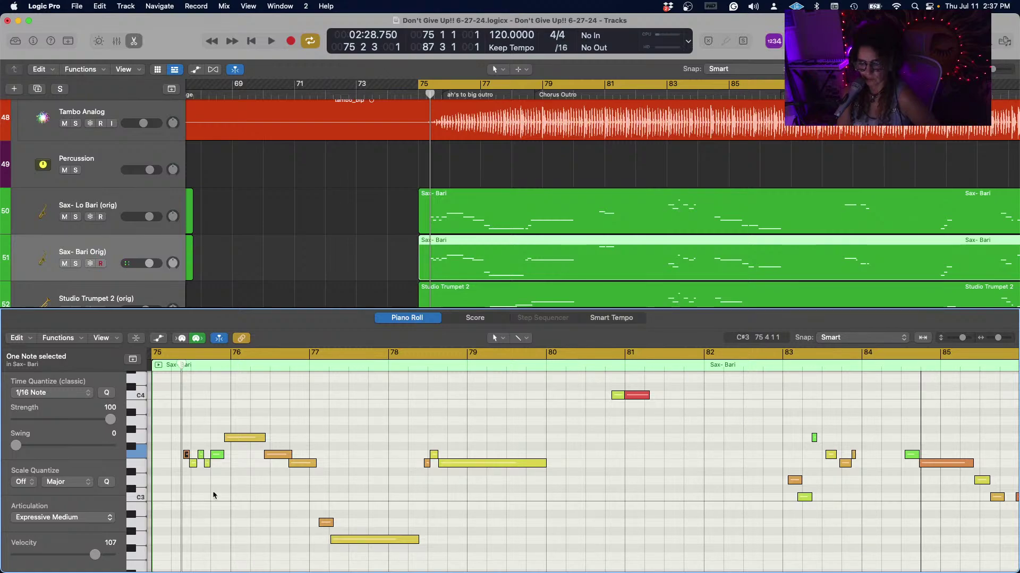
scroll(230, 501, left, 3)
scroll(229, 501, left, 2)
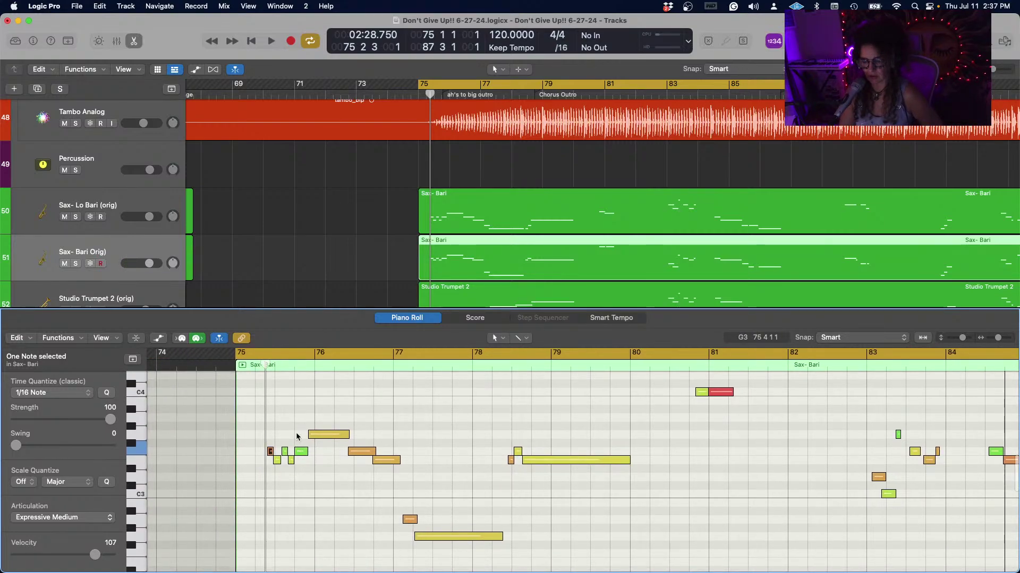
Transpose the opening eight notes of the Sax- Bari Orig region, in bars 75 and 76, down 12 semitones.
scroll(328, 455, left, 2)
scroll(328, 455, left, 1)
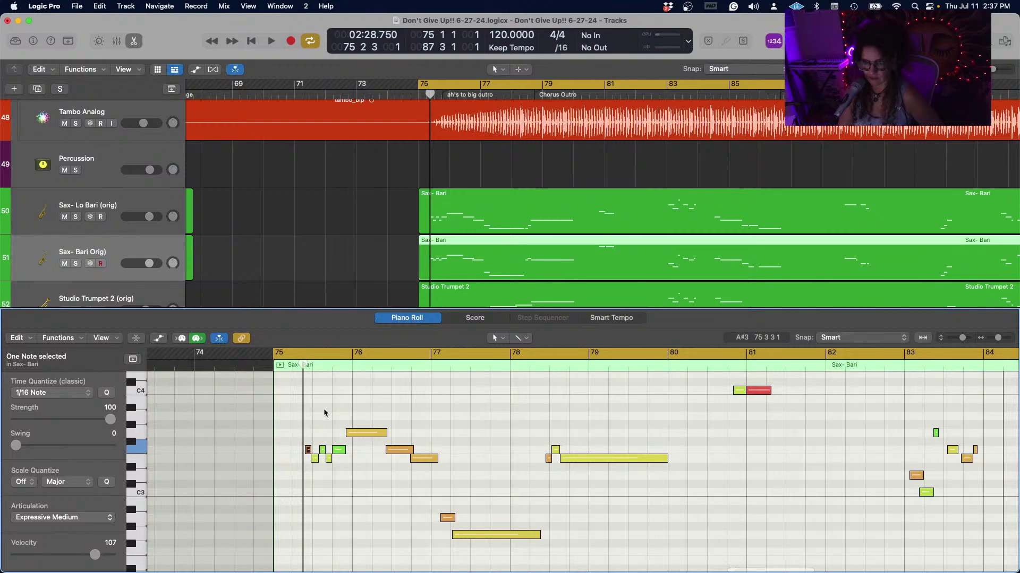
drag(304, 366, 285, 365)
drag(301, 419, 437, 468)
right_click(424, 462)
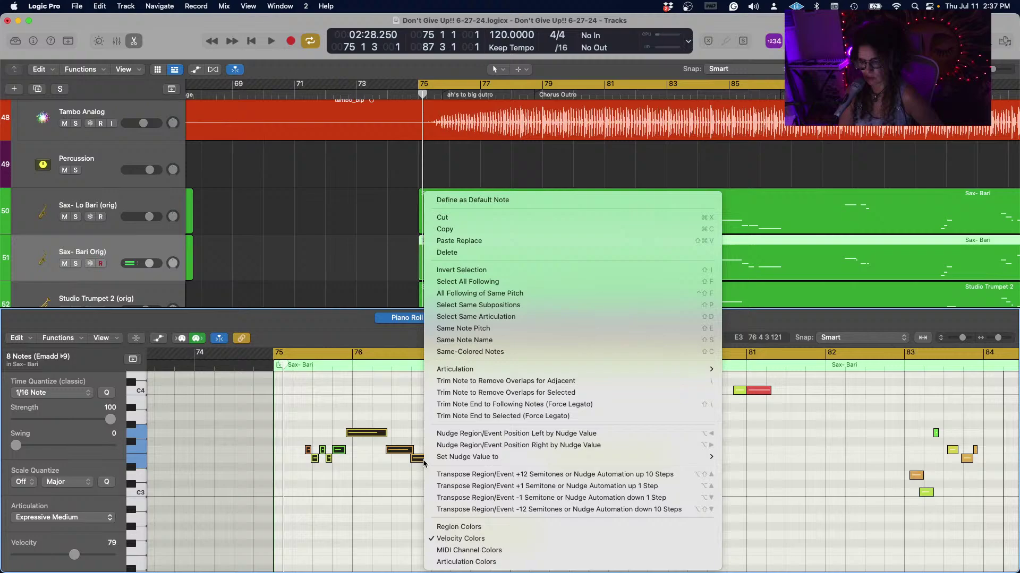
click(499, 510)
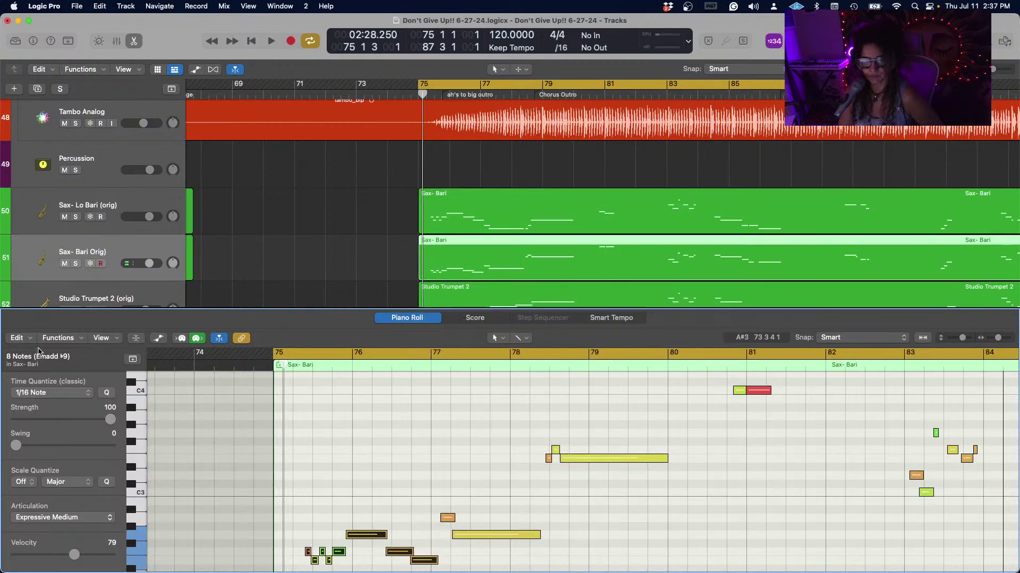
Solo the Horns Bus and listen to the horn section from the start of bar 75 into the Chorus Outro.
click(100, 263)
scroll(101, 264, down, 2)
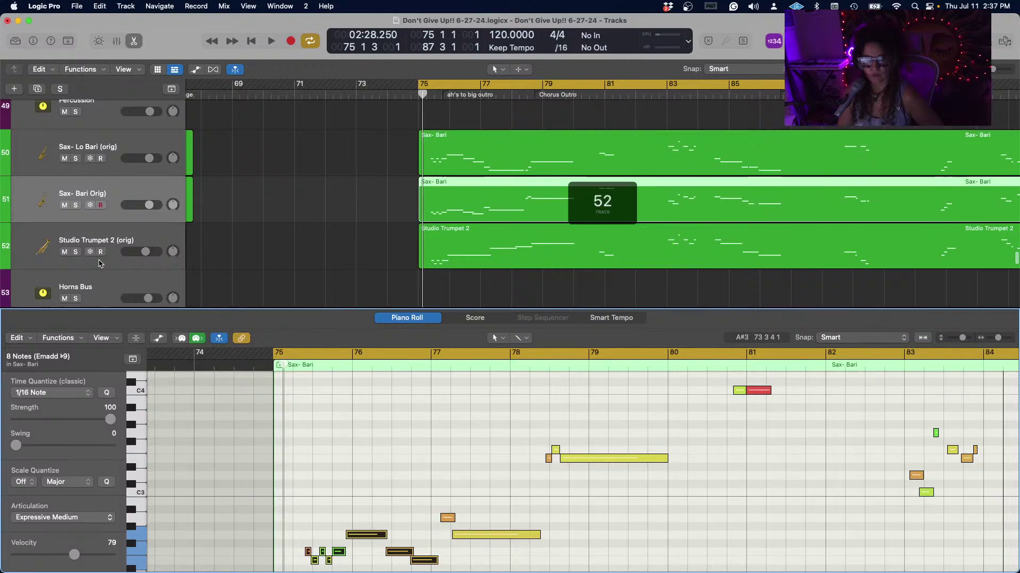
scroll(100, 264, down, 1)
click(76, 267)
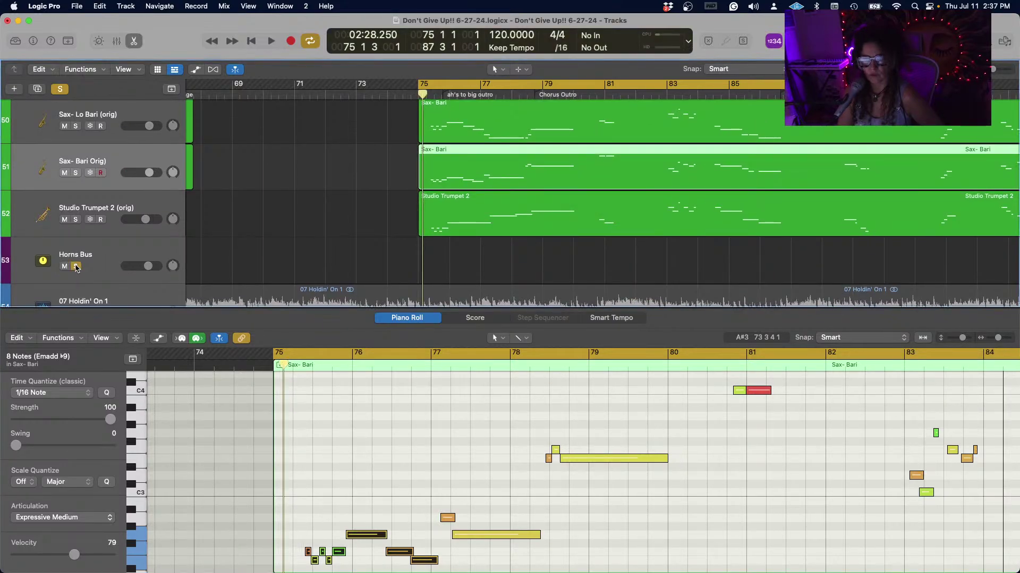
key(space)
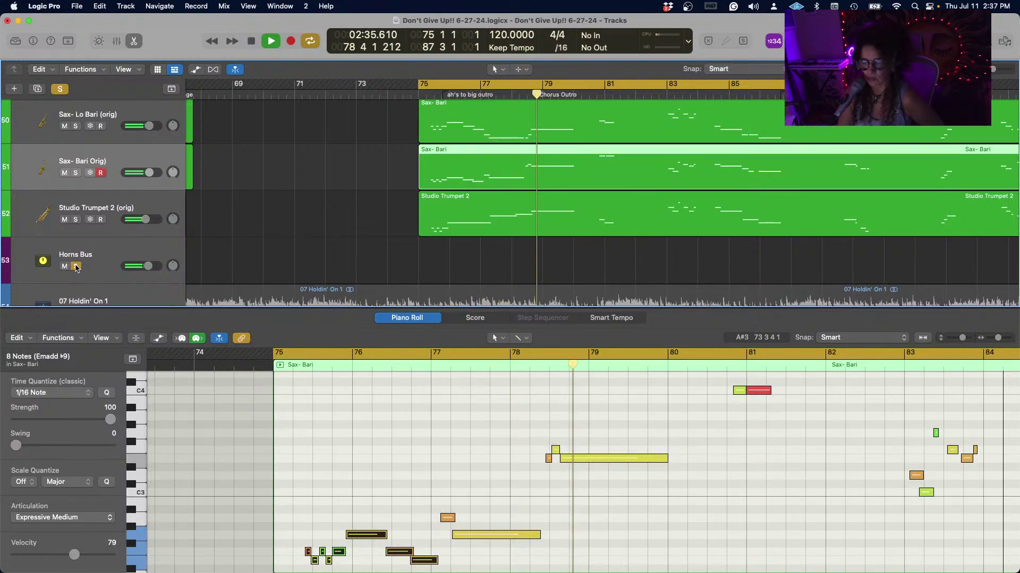
key(space)
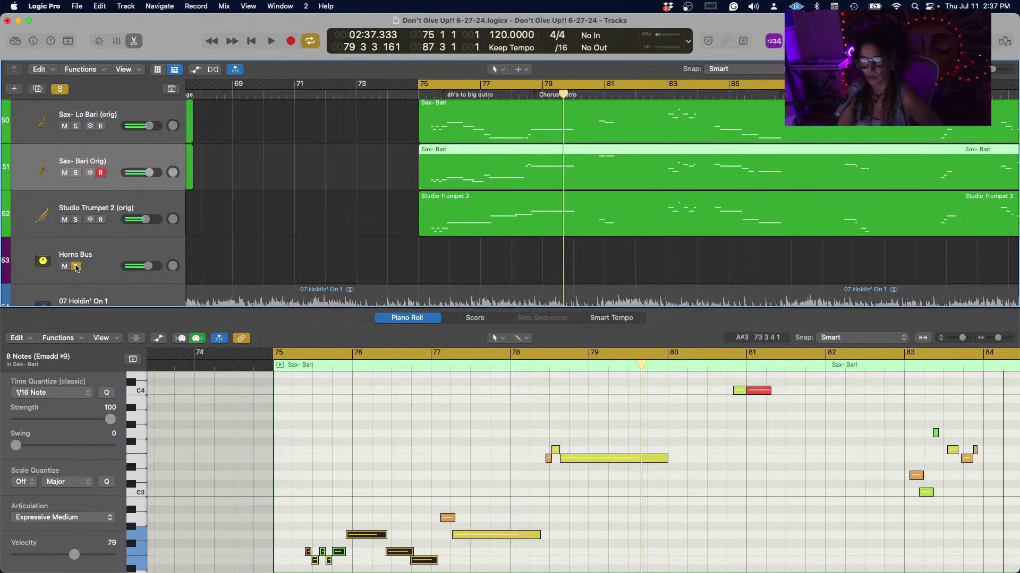
Clear the Horns Bus solo and listen to the full mix from bar 79 to bar 86.
click(76, 267)
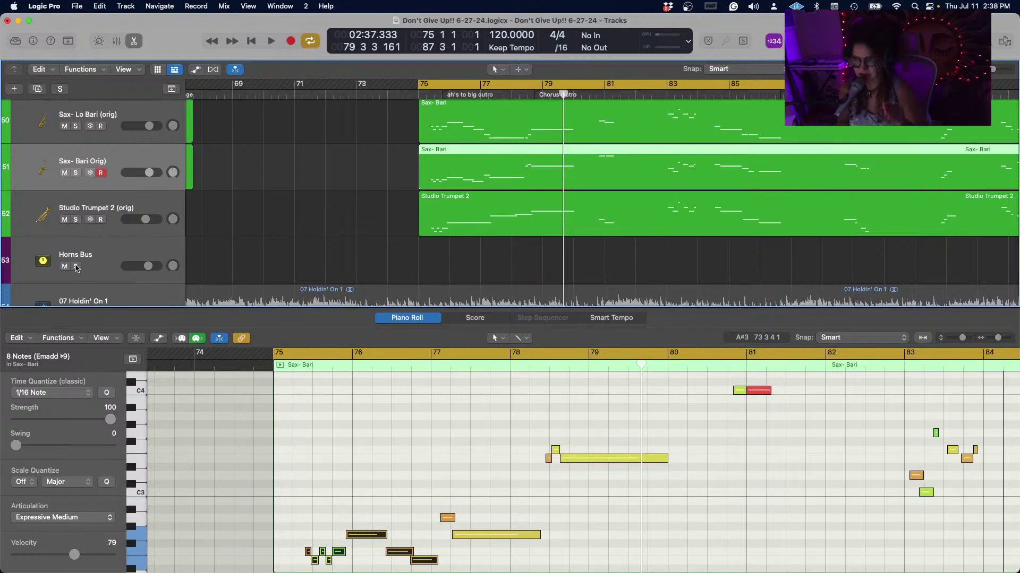
key(space)
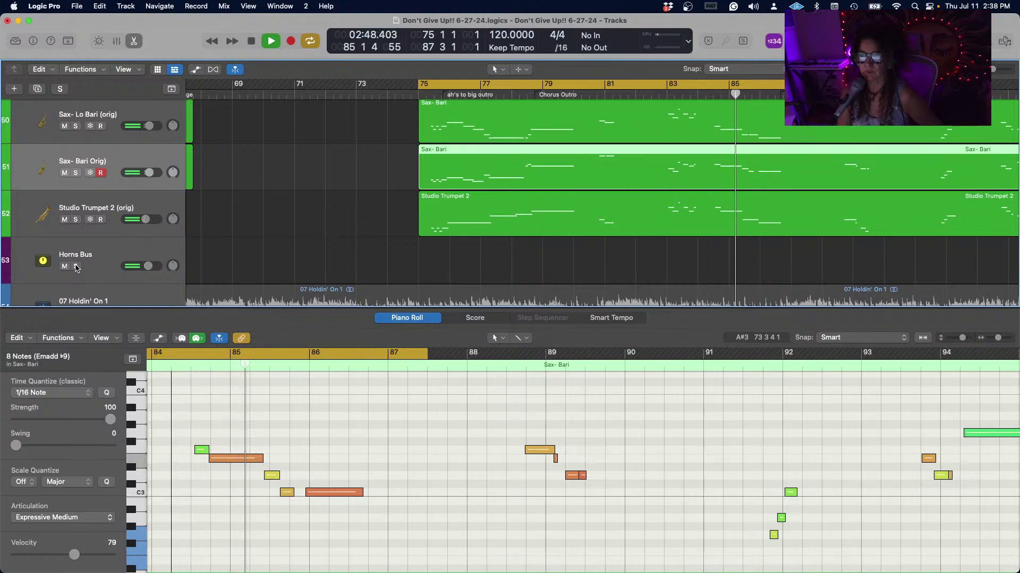
key(space)
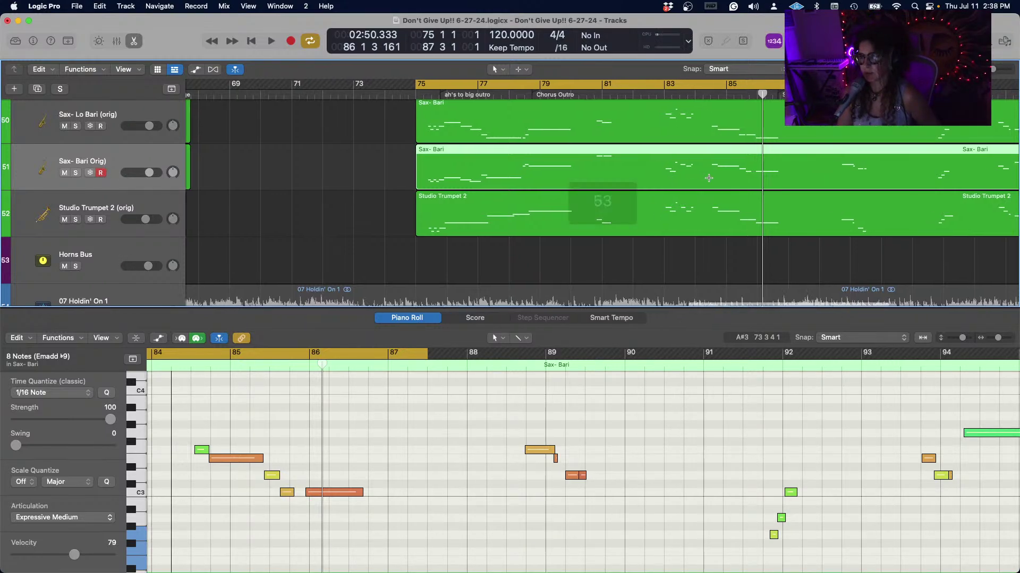
Solo the Horns Bus, turn off cycle playback and listen to the horns through bar 81.
scroll(689, 174, right, 5)
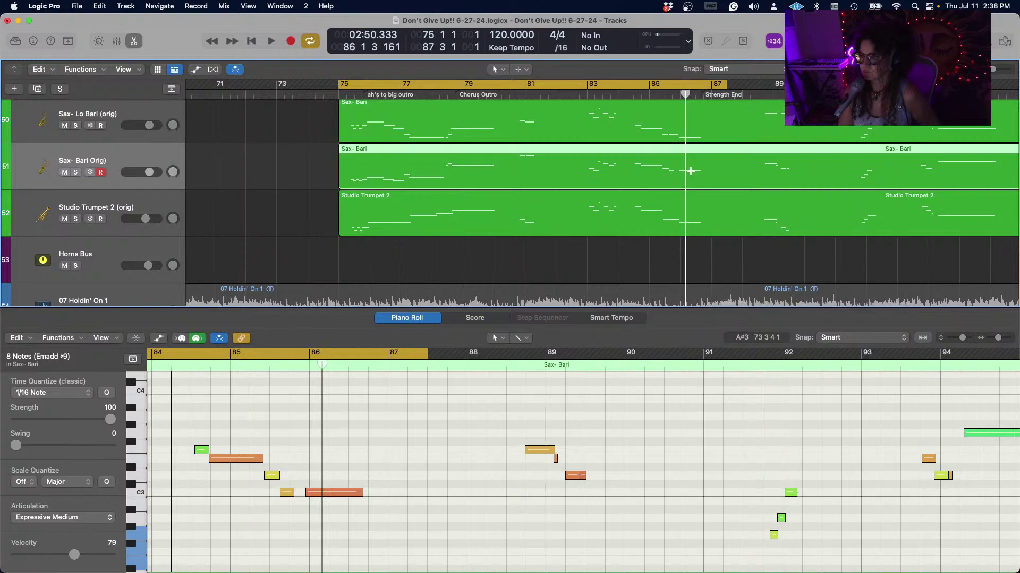
scroll(690, 116, up, 2)
drag(685, 93, 514, 103)
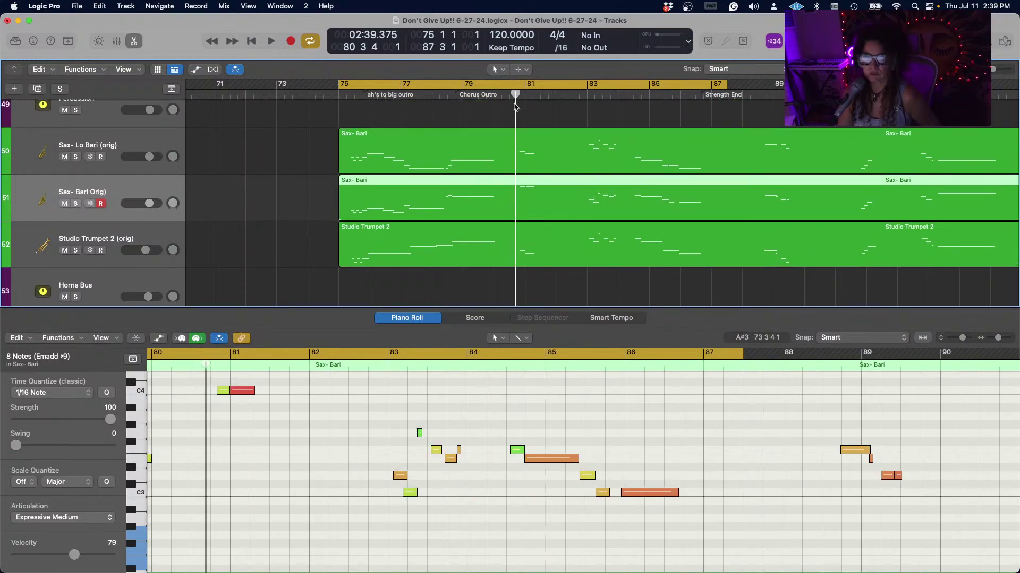
click(76, 297)
click(339, 94)
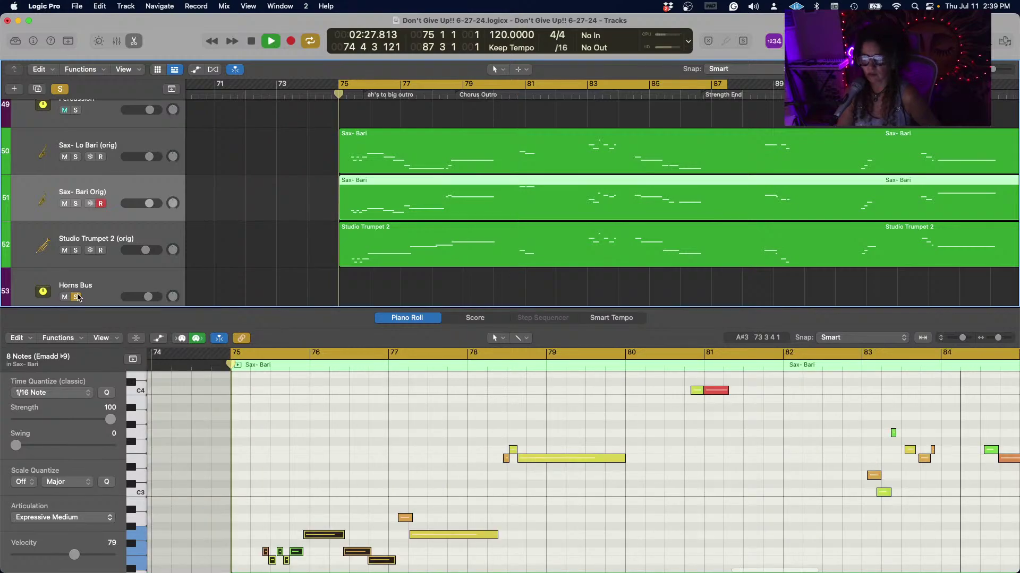
click(311, 42)
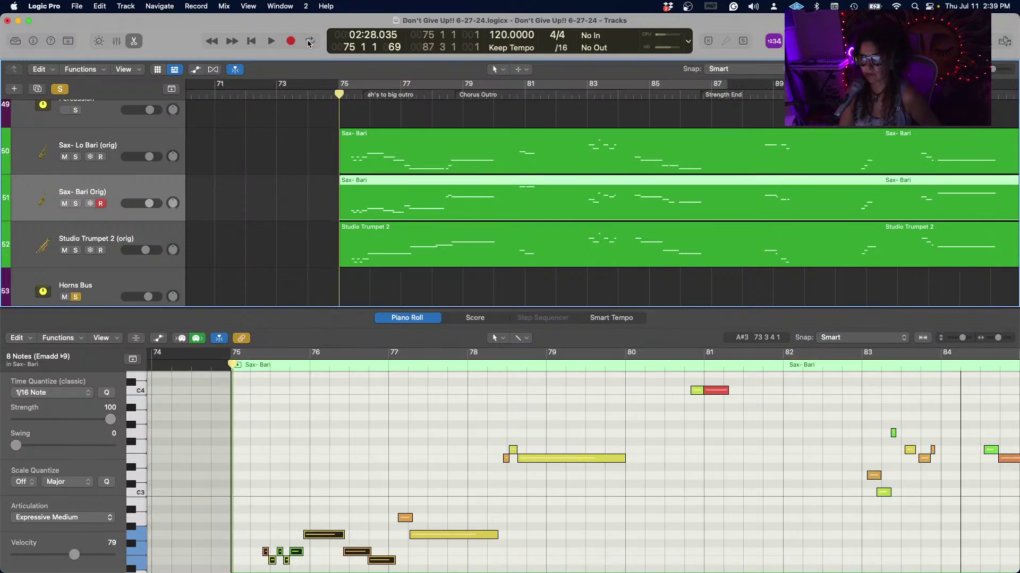
key(space)
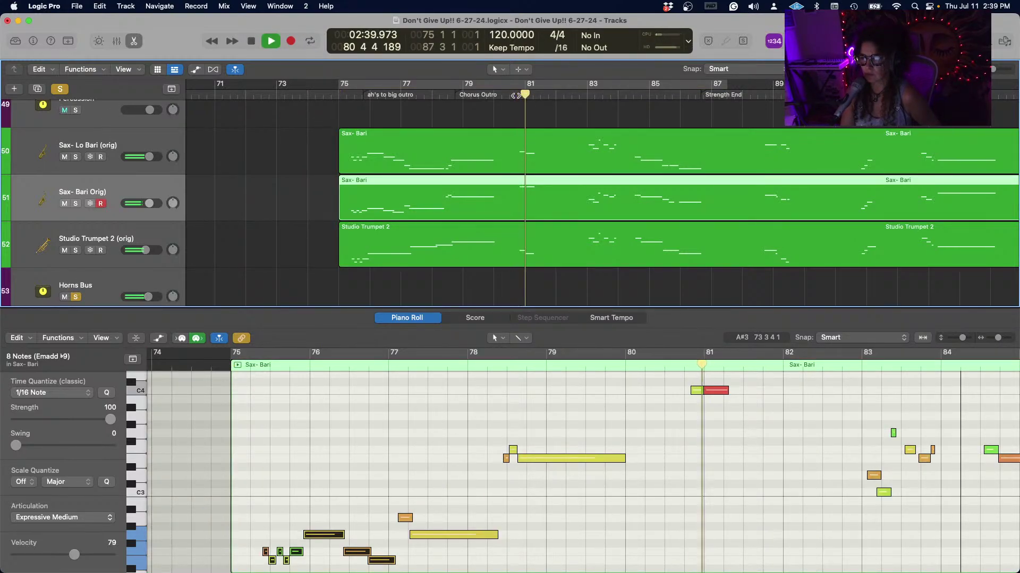
key(space)
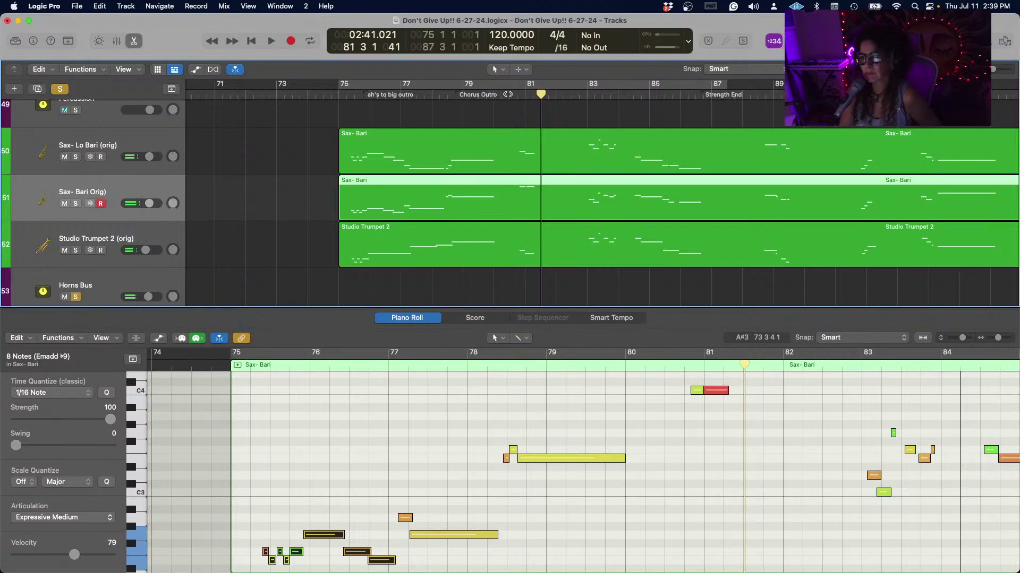
Replay the horns around bar 81 and audition the two Sax- Bari Orig C4 notes there.
click(508, 94)
key(space)
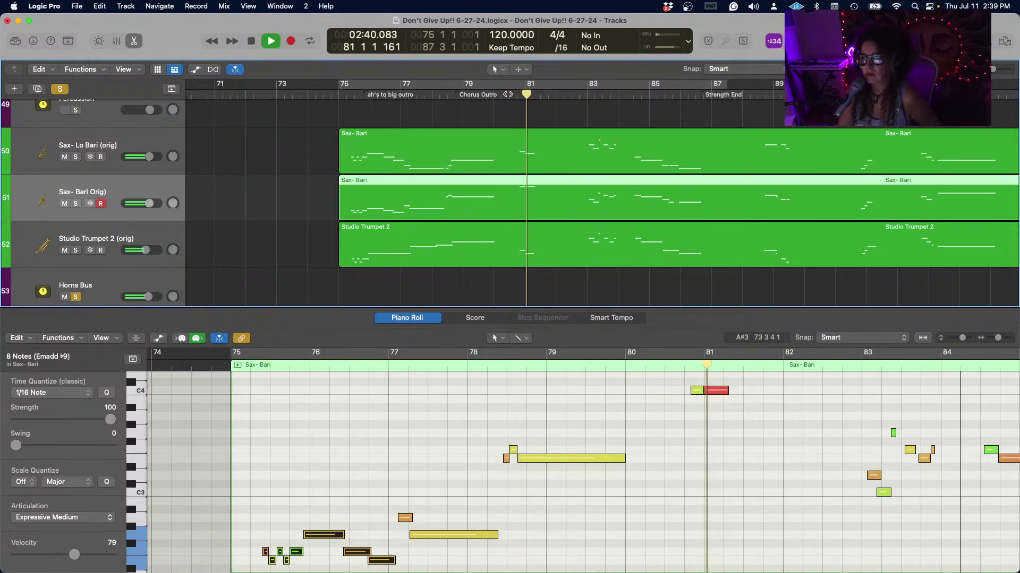
key(space)
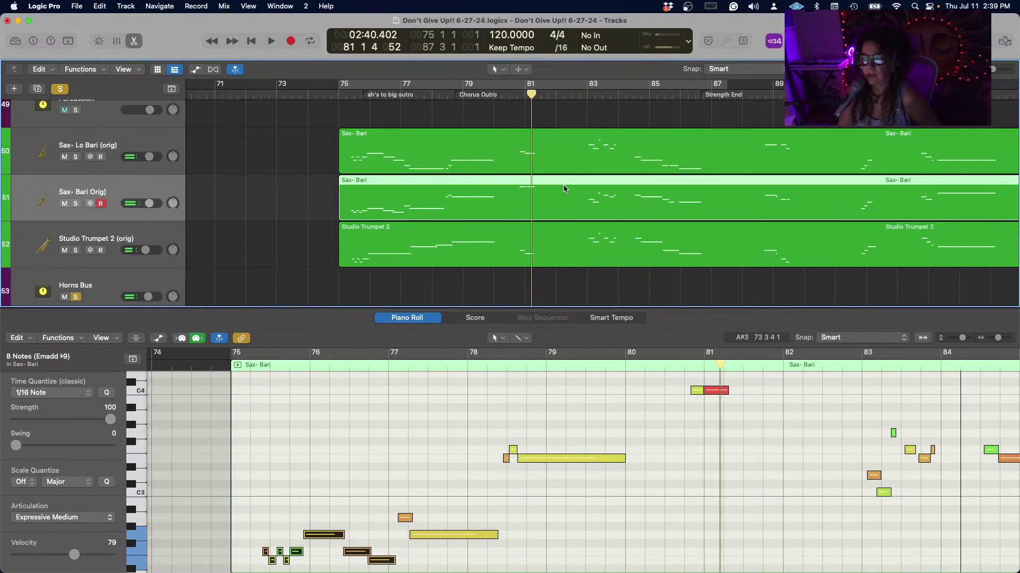
click(694, 391)
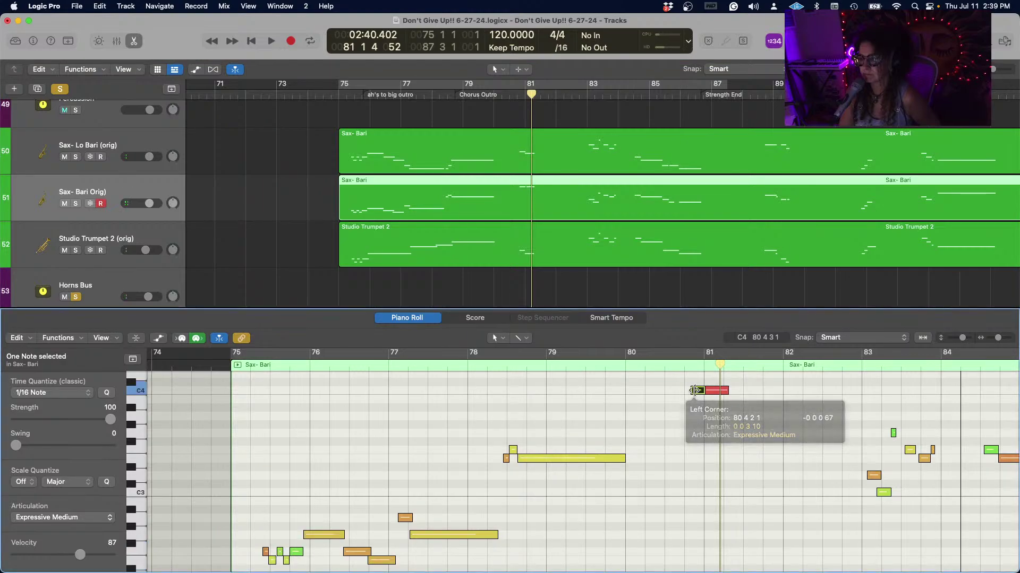
click(715, 391)
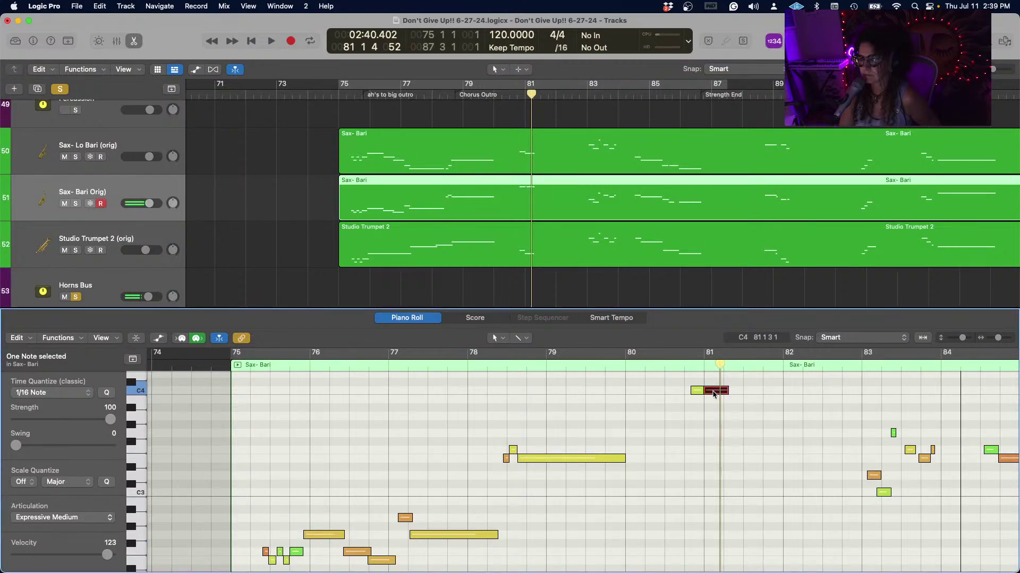
Transpose the two C4 notes around bar 81 in the Sax- Bari Orig region down 12 semitones.
scroll(713, 393, right, 5)
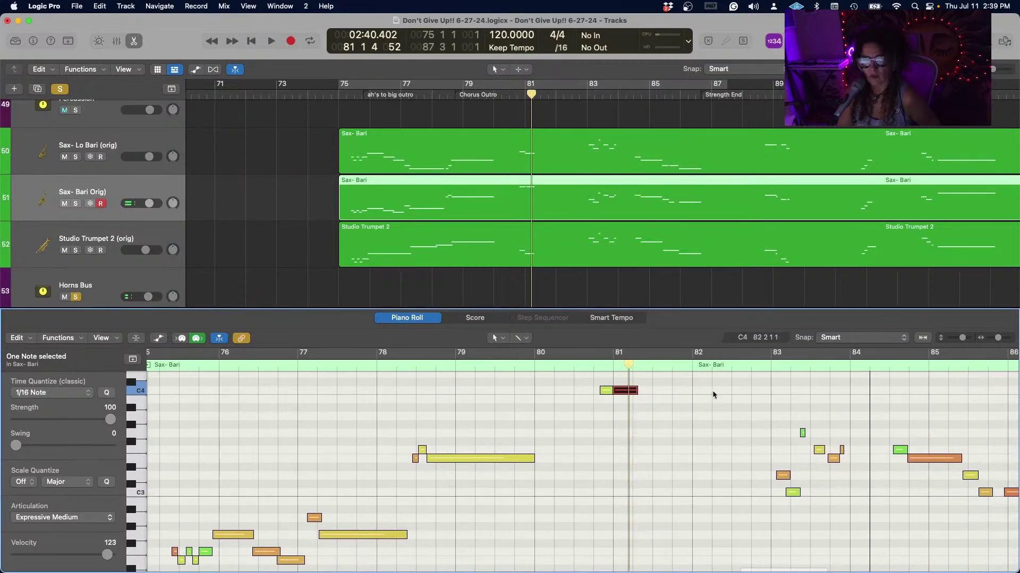
drag(589, 382, 639, 403)
right_click(619, 396)
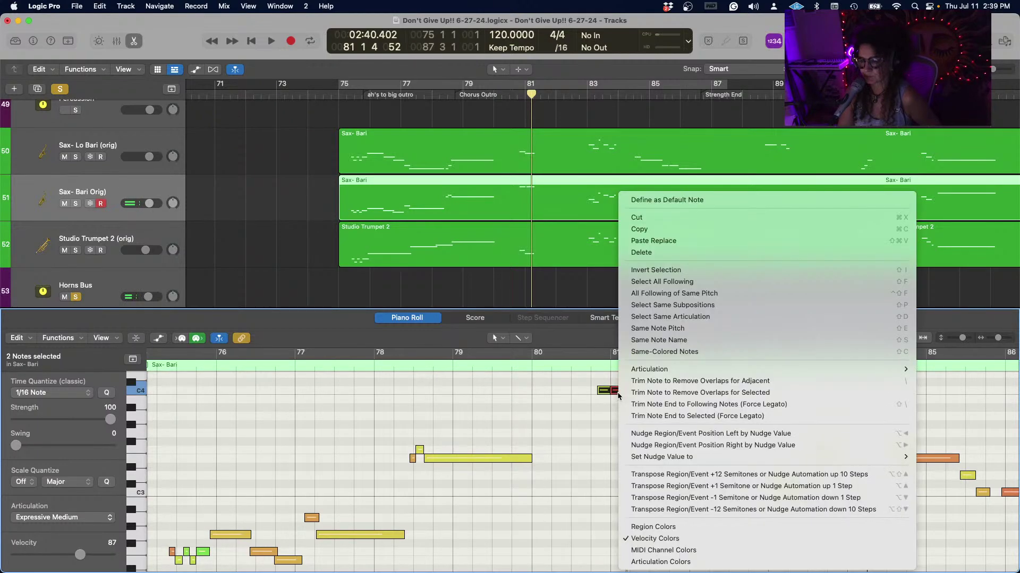
click(692, 510)
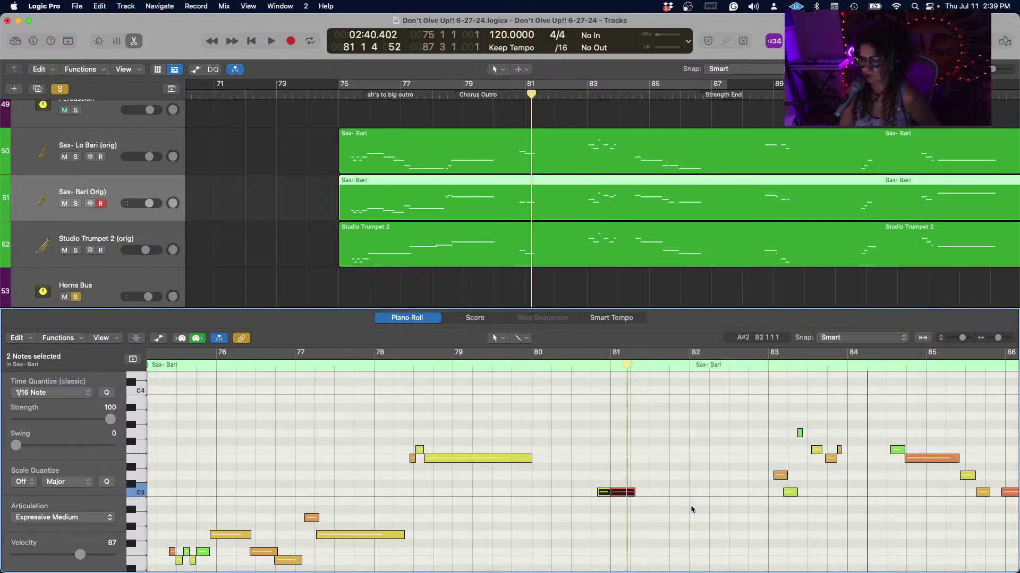
Listen to the soloed horns around bar 81 and through the phrase in bar 83.
key(space)
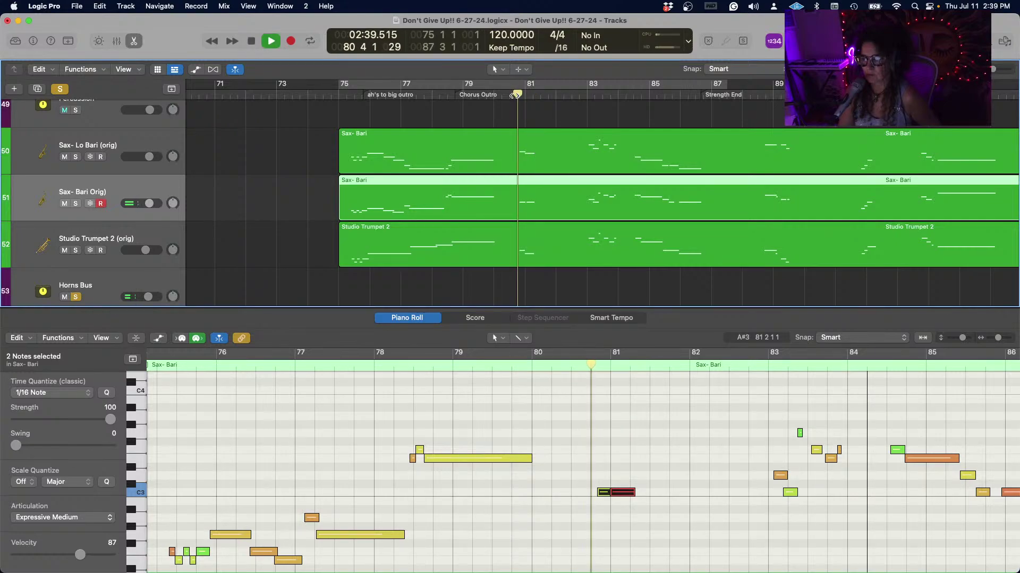
key(space)
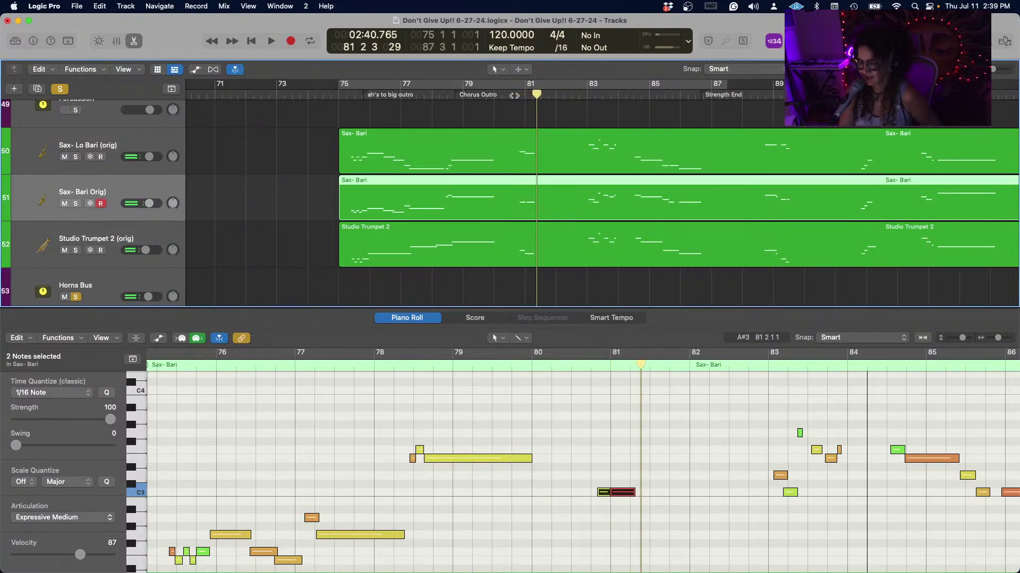
scroll(623, 135, right, 3)
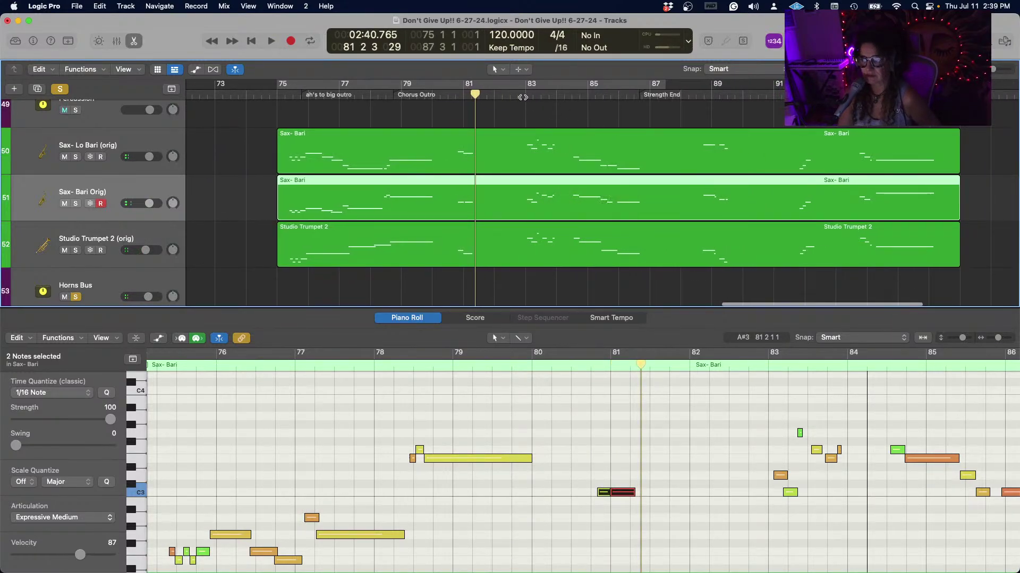
key(space)
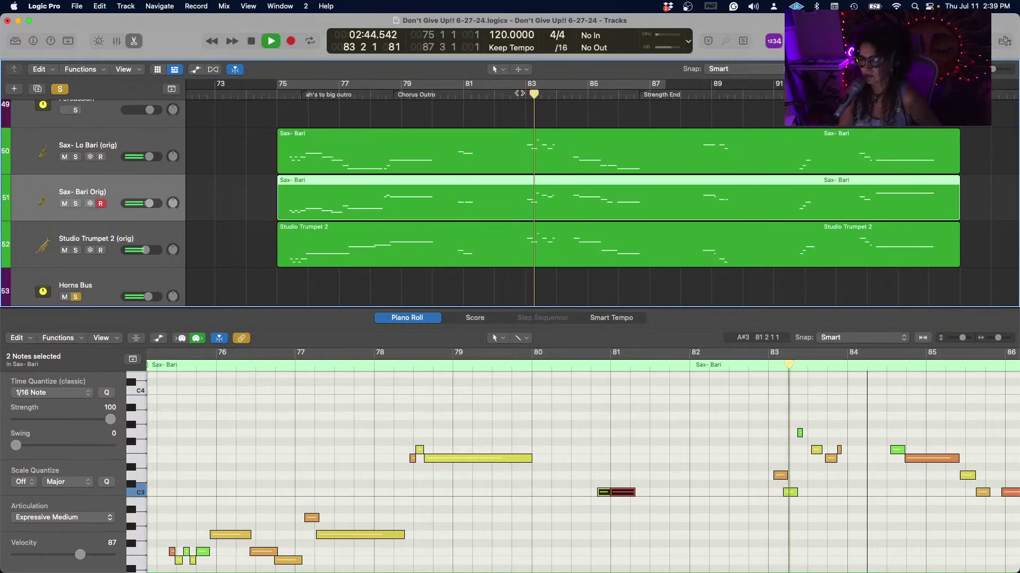
key(space)
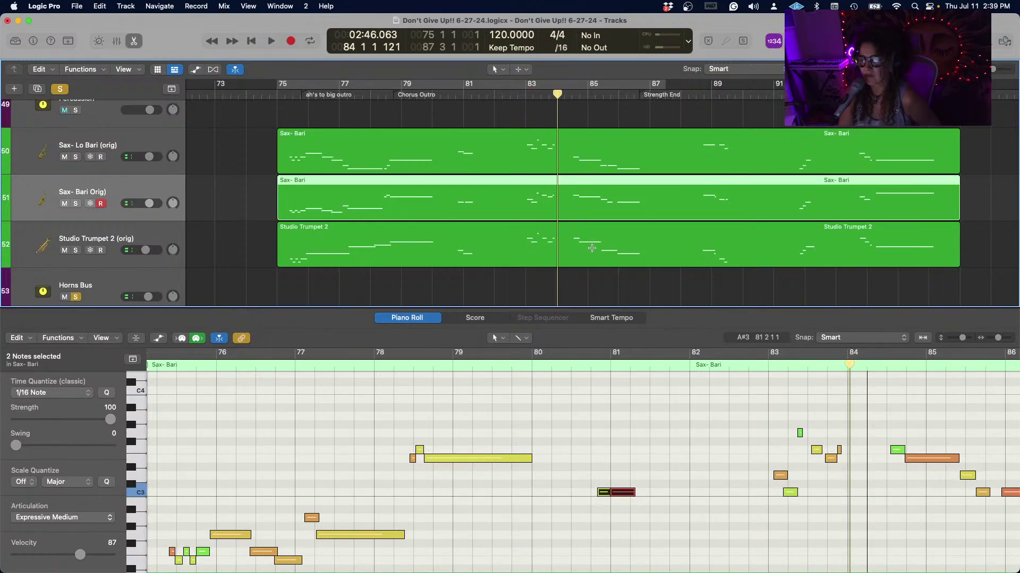
scroll(592, 248, right, 3)
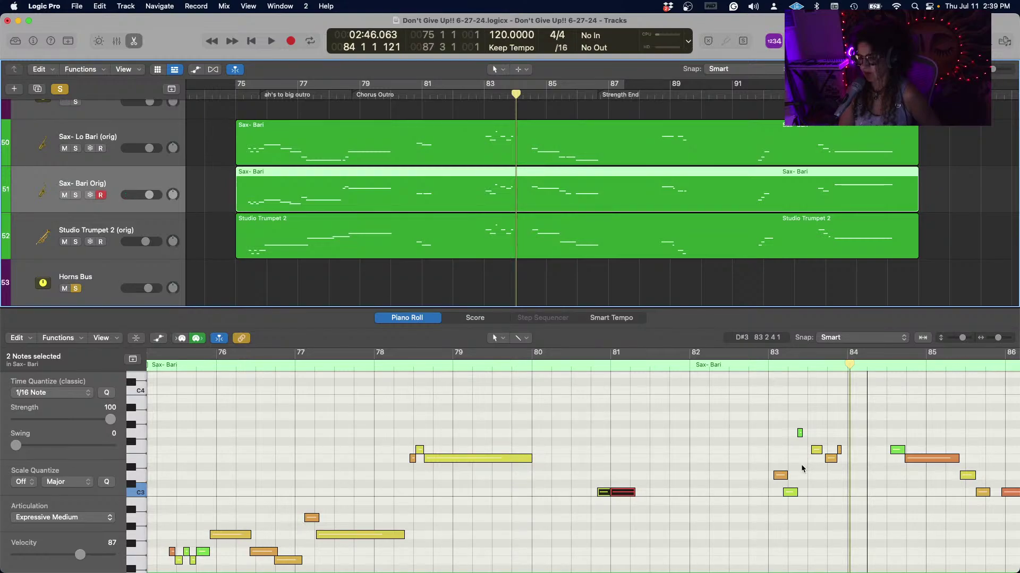
Solo the Sax- Bari Orig track, clear the Horns Bus solo and listen to its phrase in bar 83 alone.
click(75, 196)
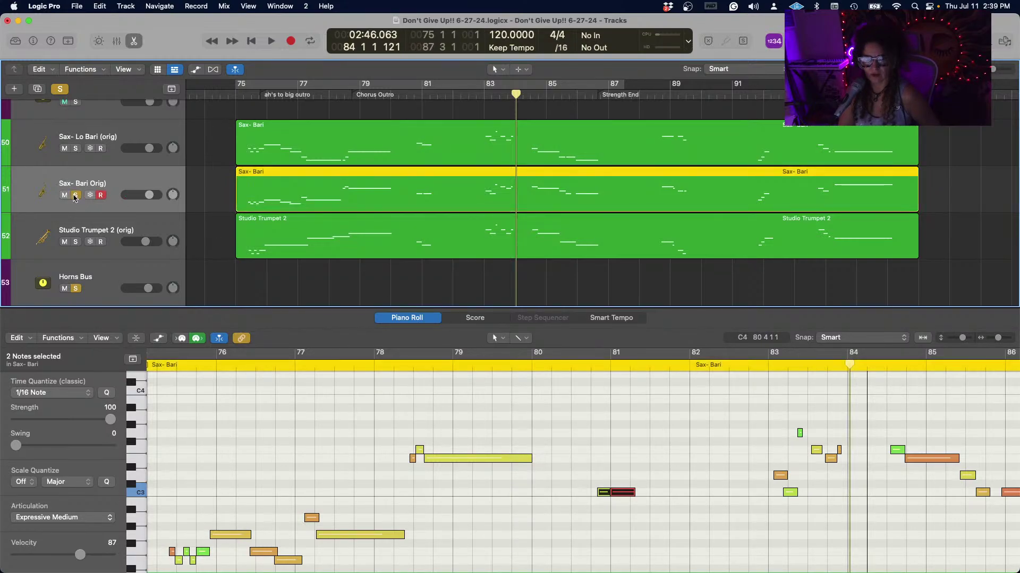
key(space)
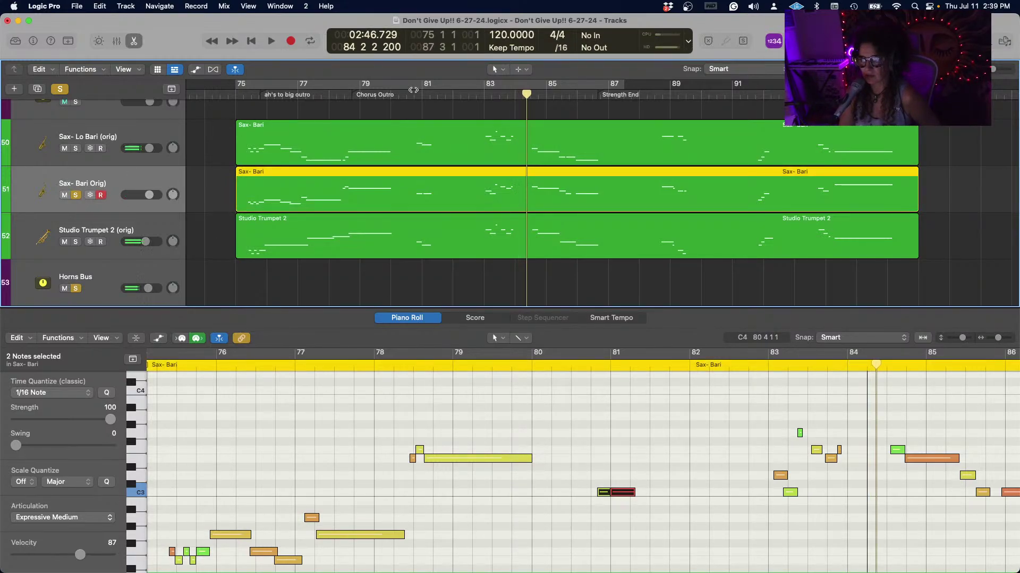
click(481, 94)
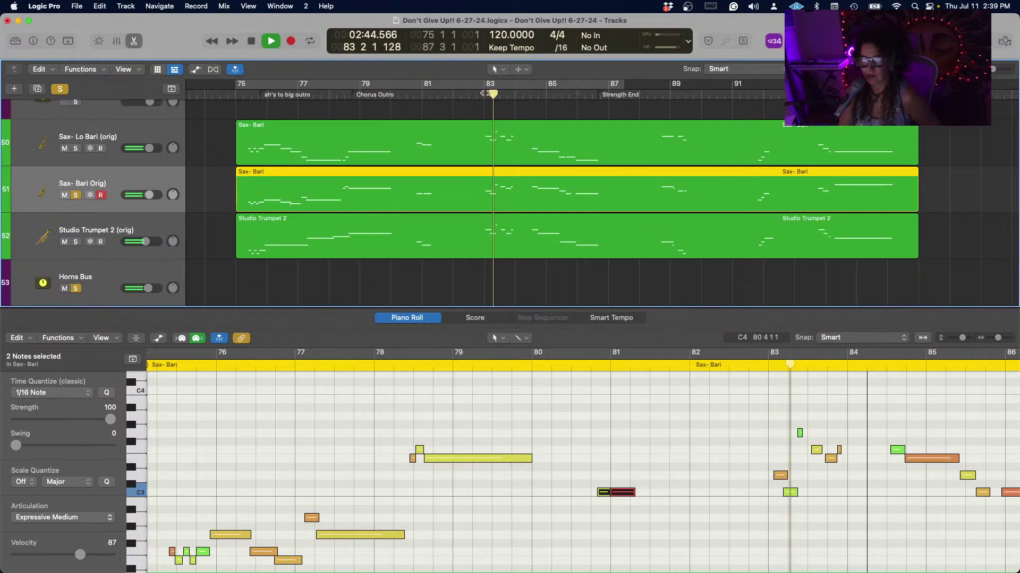
click(77, 288)
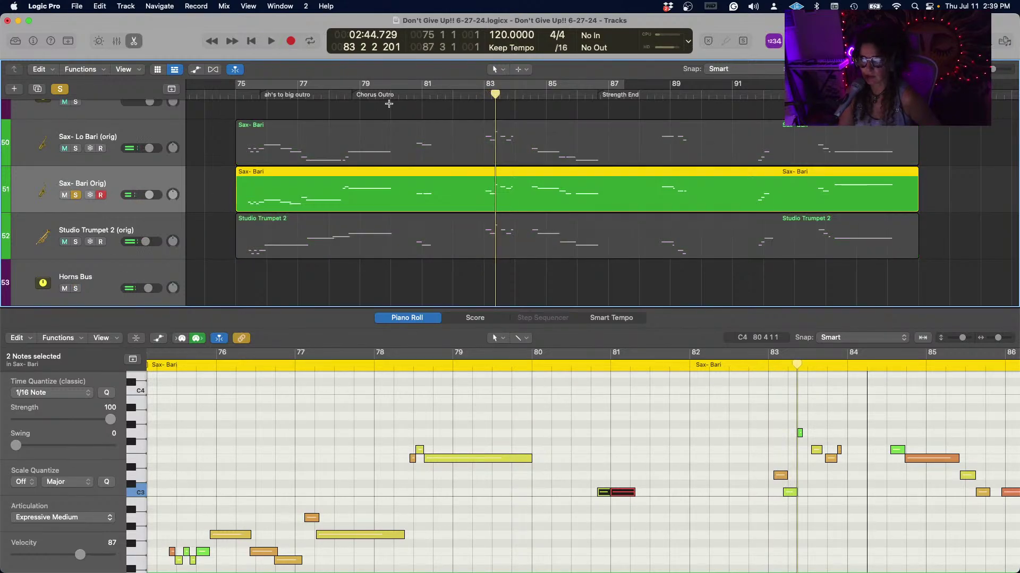
click(476, 95)
key(space)
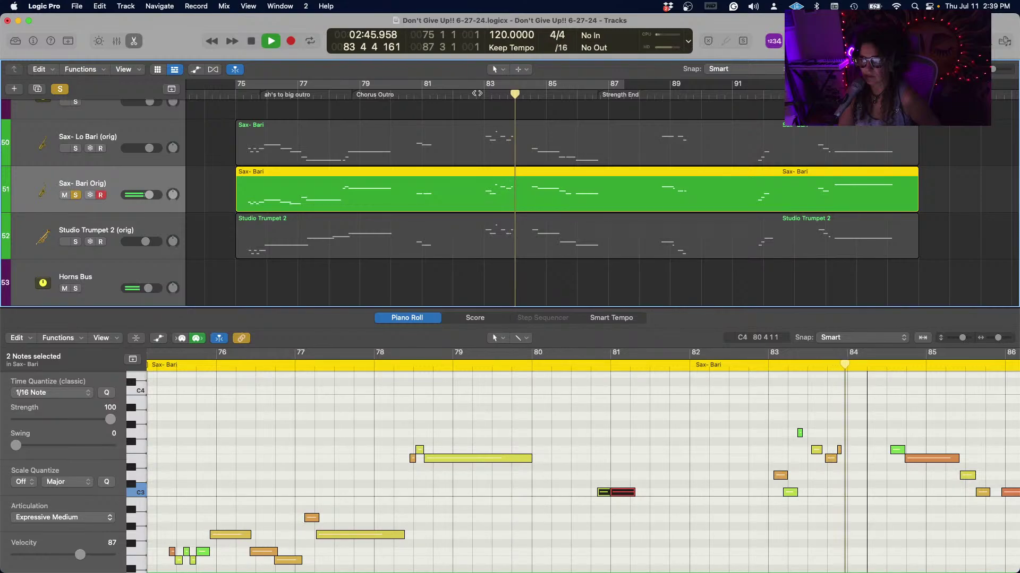
key(space)
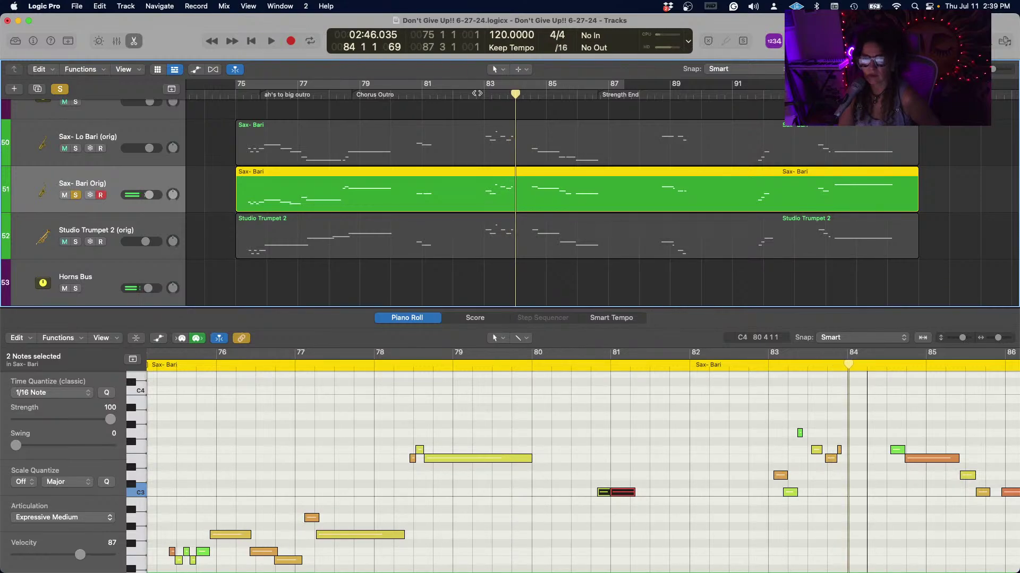
Solo the Sax- Lo Bari (orig) track alongside Sax- Bari Orig, listen twice to the phrase in bar 83, and clear both solos.
click(75, 148)
key(space)
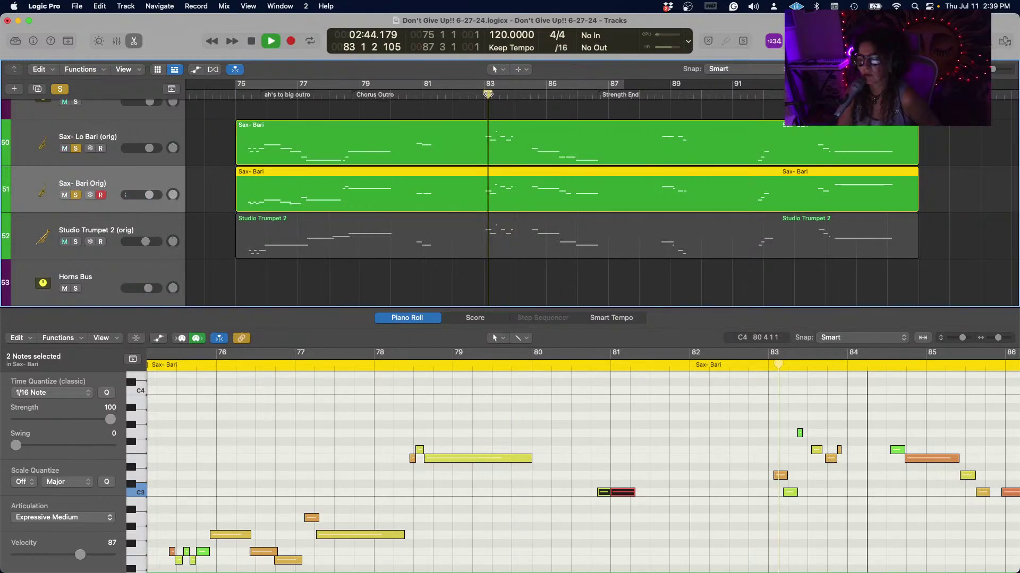
key(space)
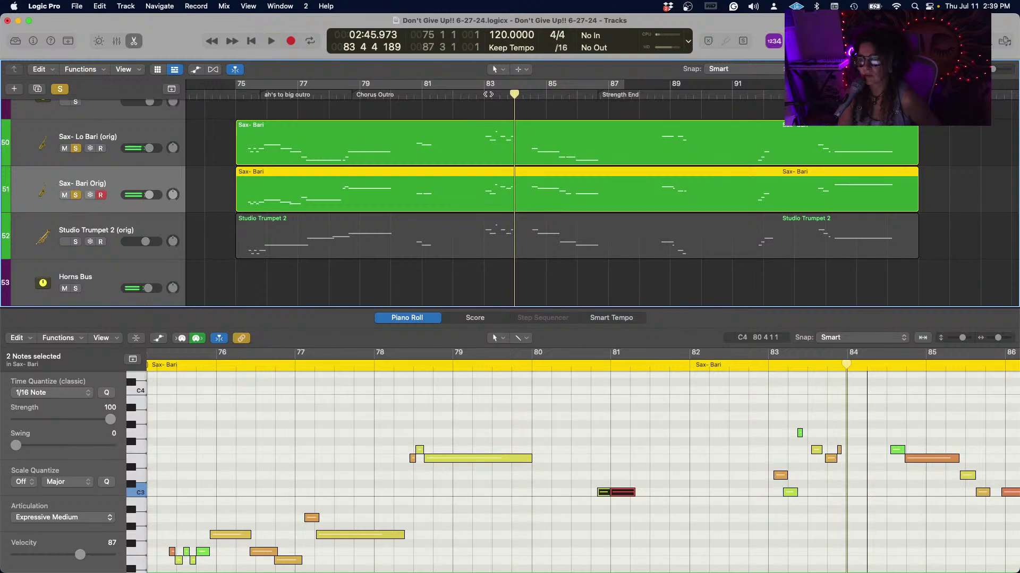
click(481, 95)
key(space)
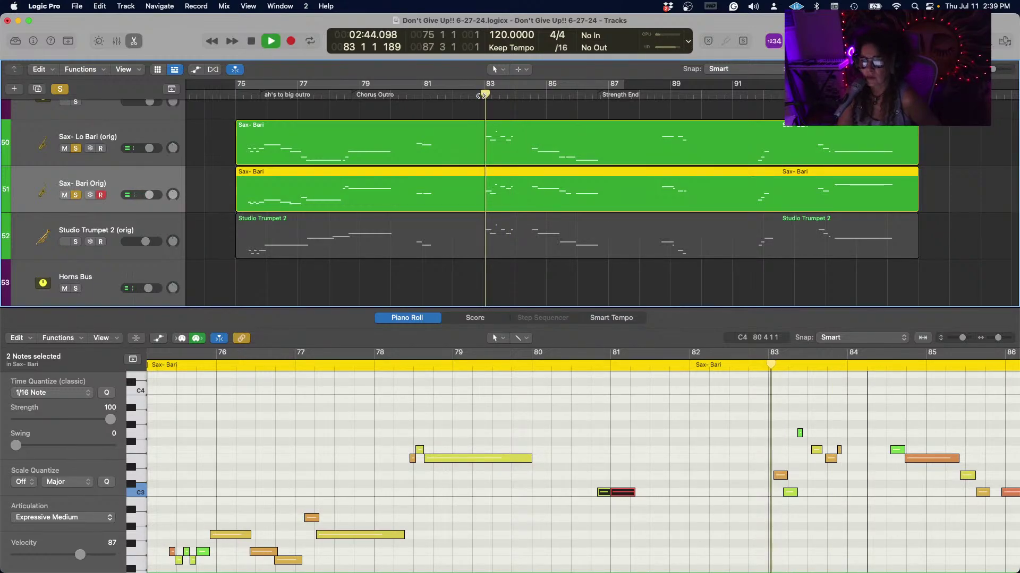
key(space)
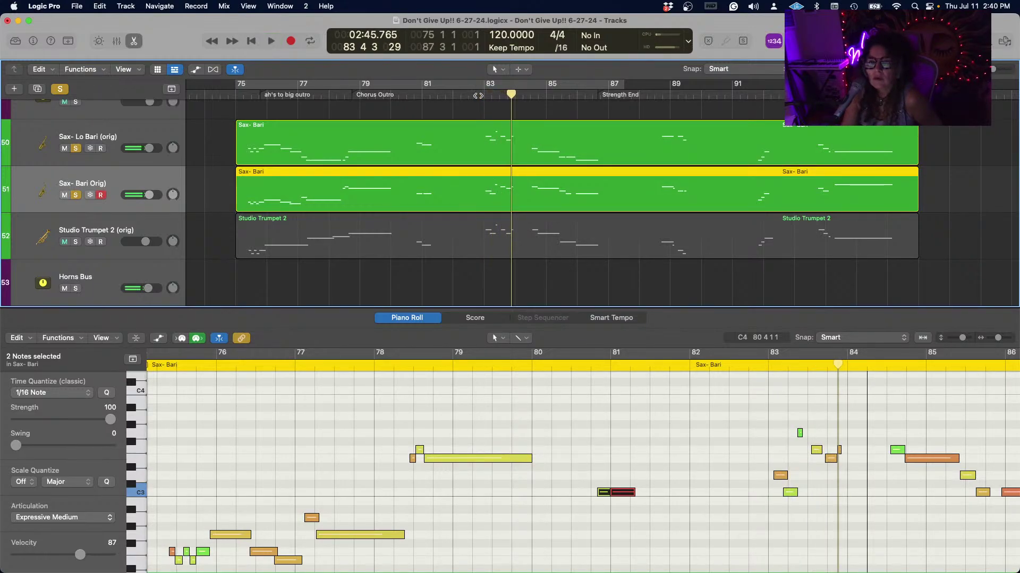
click(76, 196)
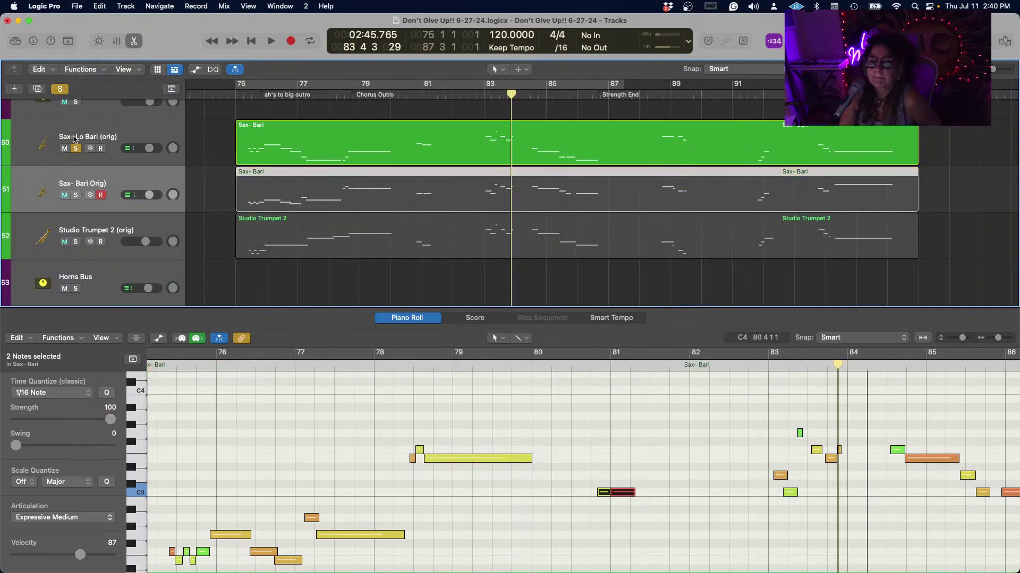
click(76, 148)
Show the Sax- Lo Bari (orig) notes around bar 83, set the playhead just before the phrase and audition its first note.
click(125, 137)
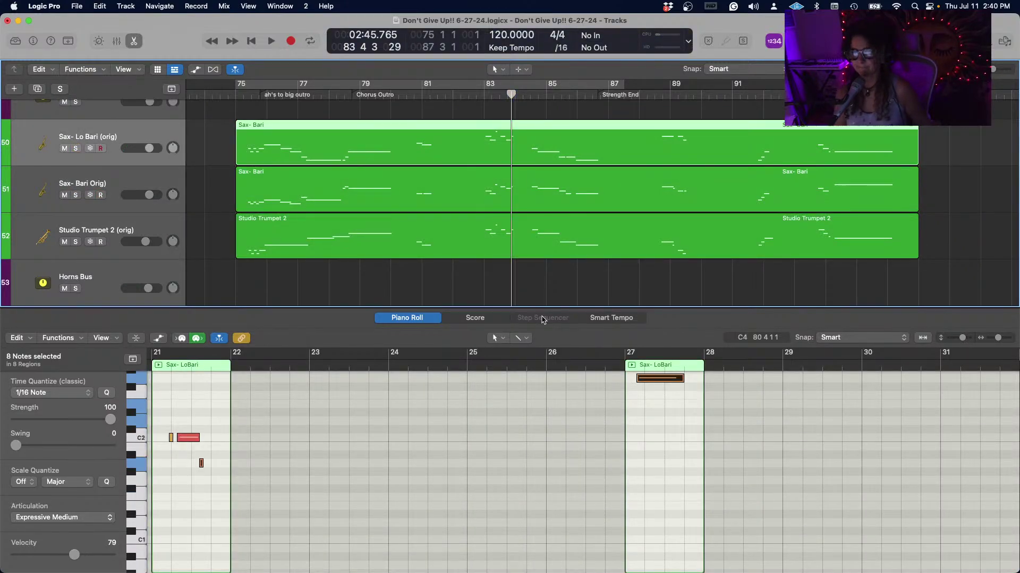
scroll(700, 471, right, 15)
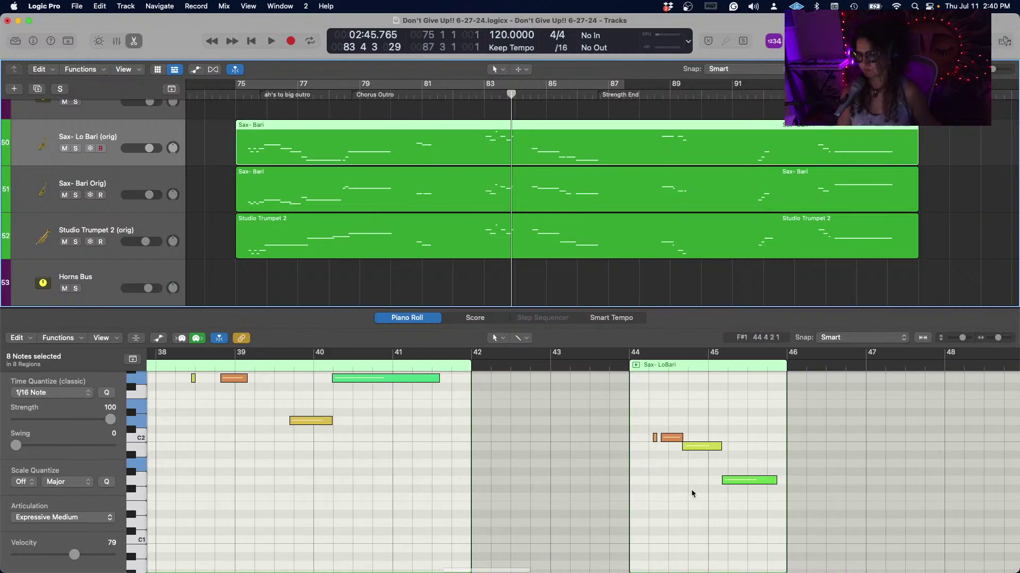
scroll(691, 493, right, 5)
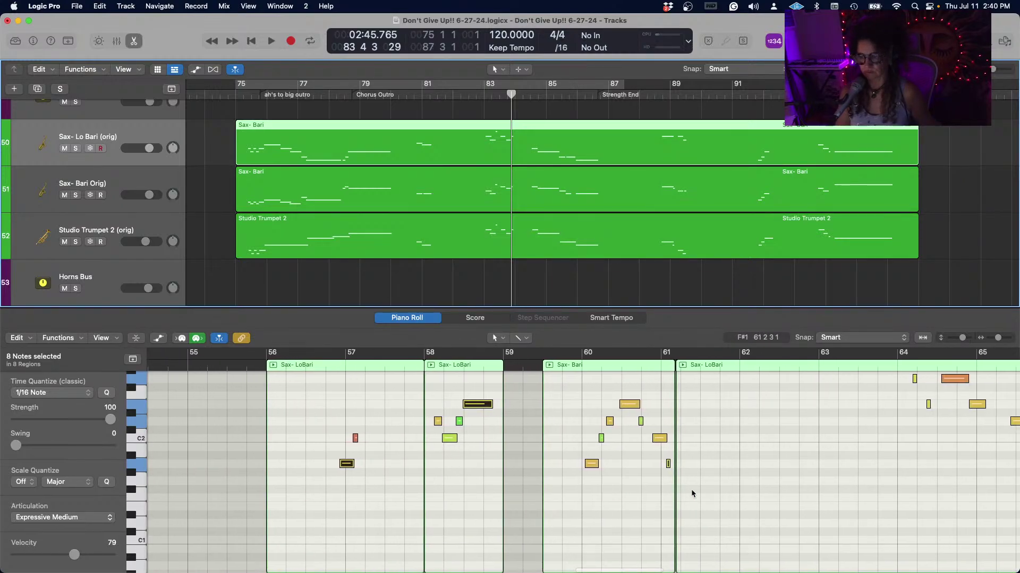
scroll(771, 463, right, 12)
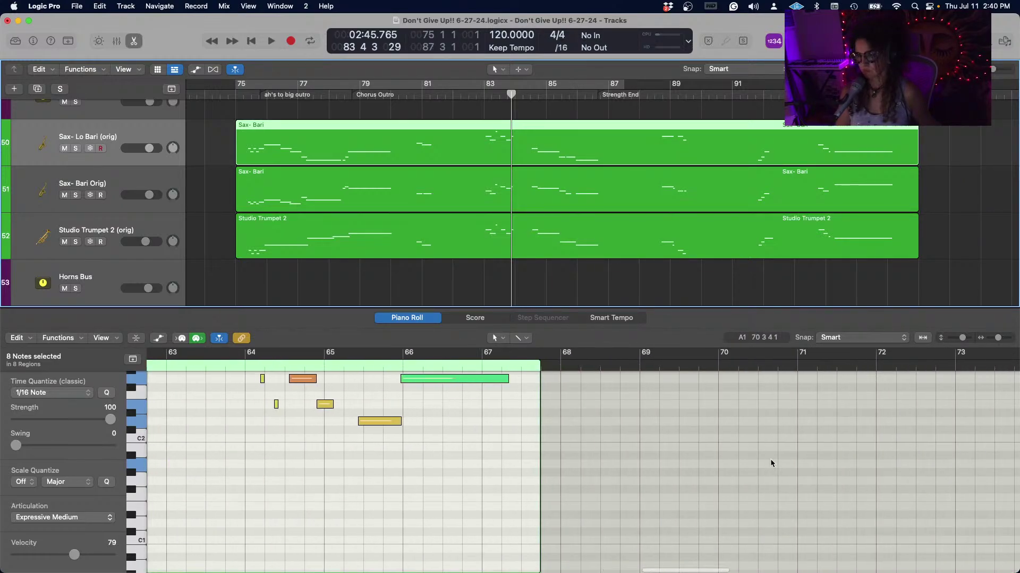
scroll(771, 463, up, 2)
scroll(771, 463, right, 4)
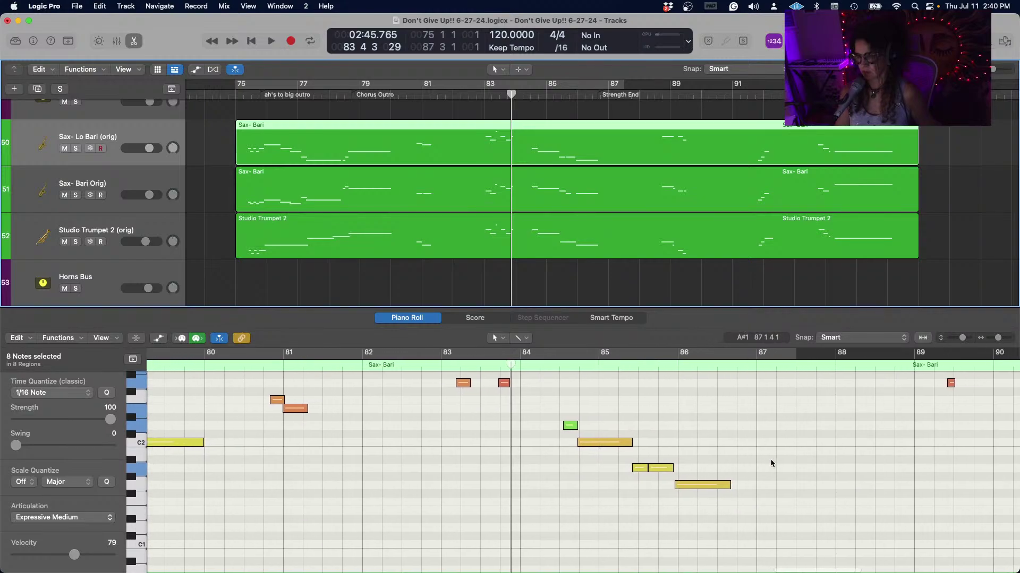
scroll(771, 463, up, 1)
scroll(771, 463, left, 2)
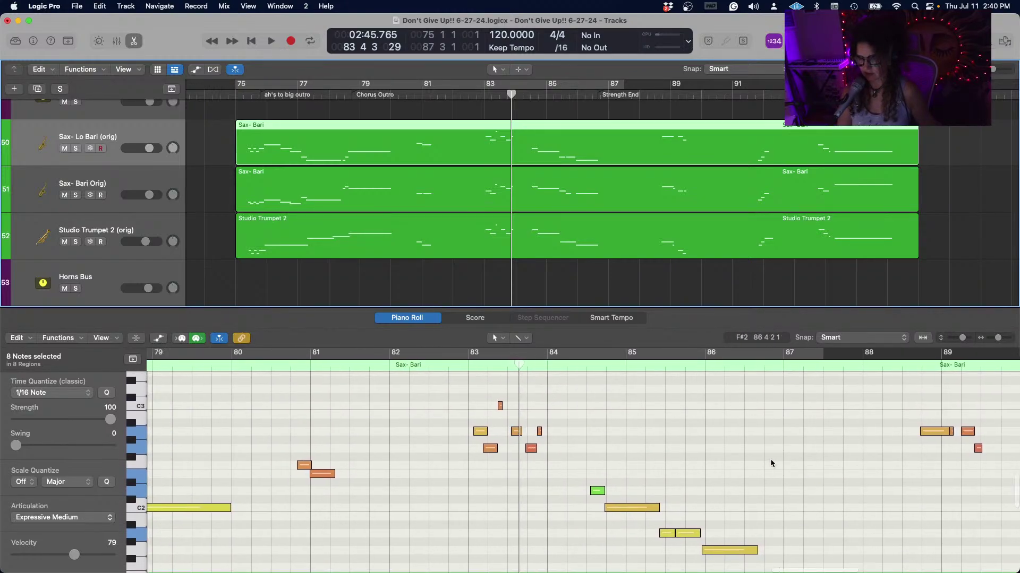
scroll(770, 459, left, 1)
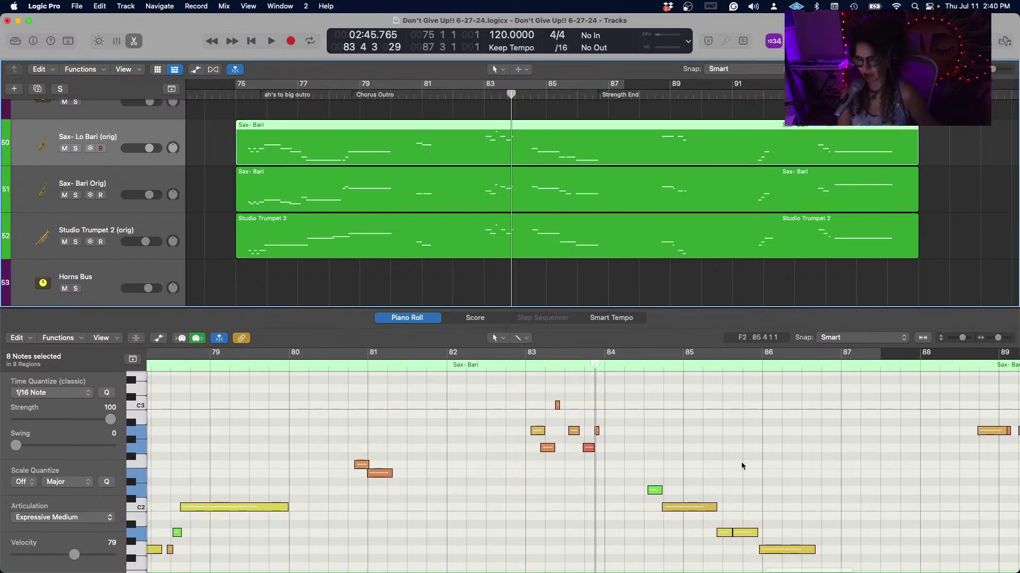
drag(594, 362, 500, 371)
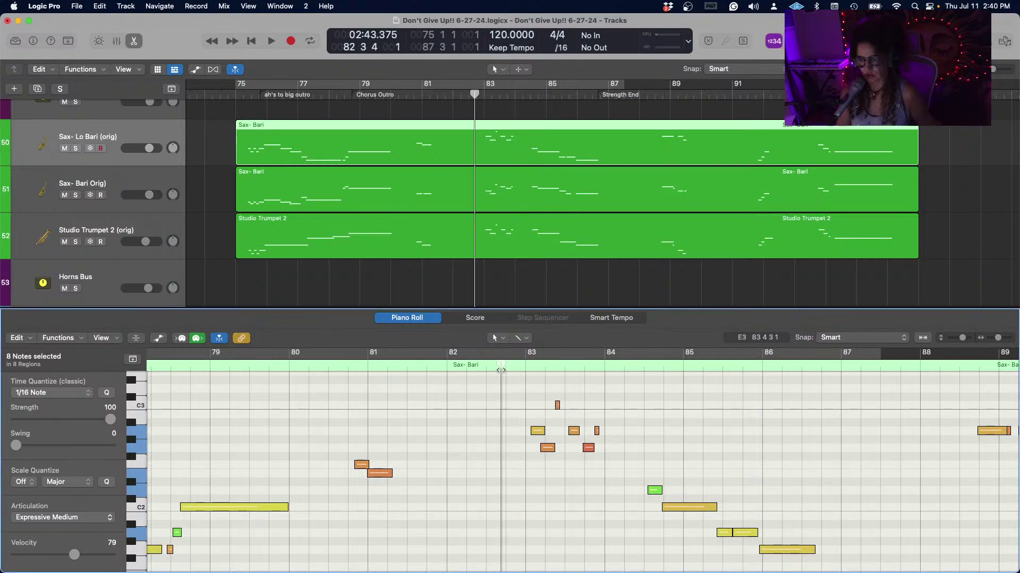
click(538, 432)
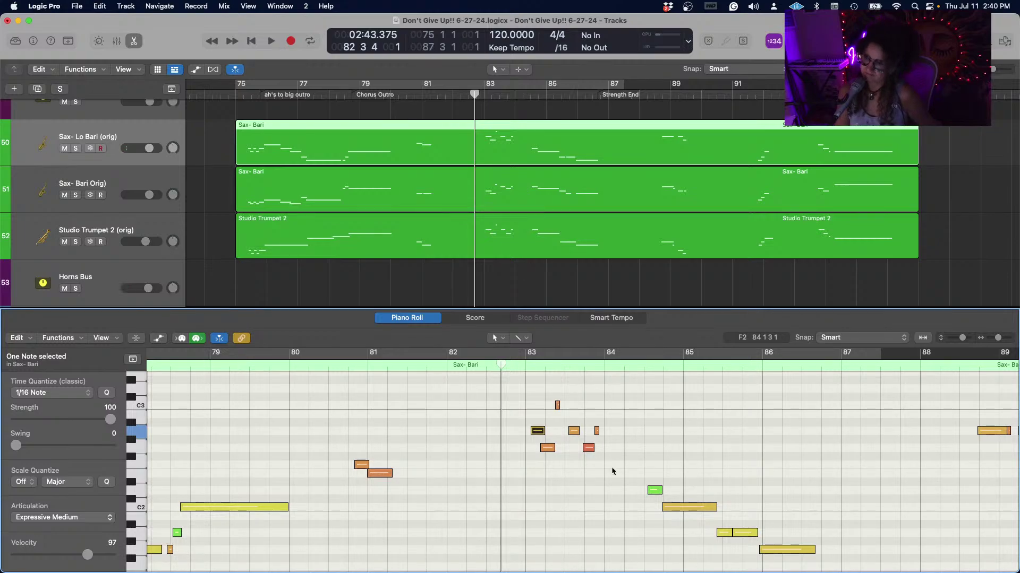
scroll(613, 472, down, 1)
scroll(613, 473, up, 1)
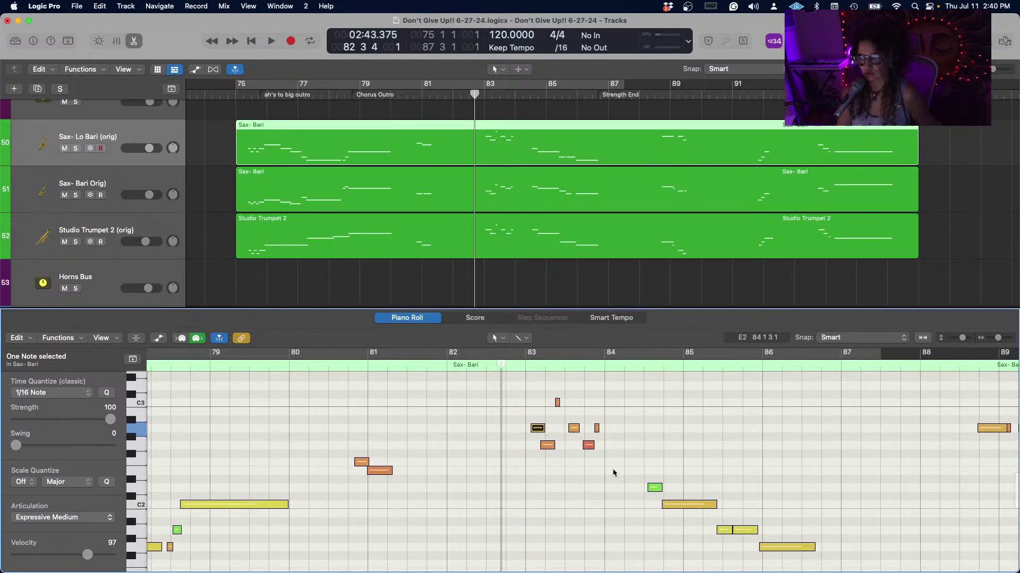
Examine the Sax- Bari Orig region at bar 83 and audition the first two notes of its phrase.
click(502, 180)
scroll(547, 520, up, 5)
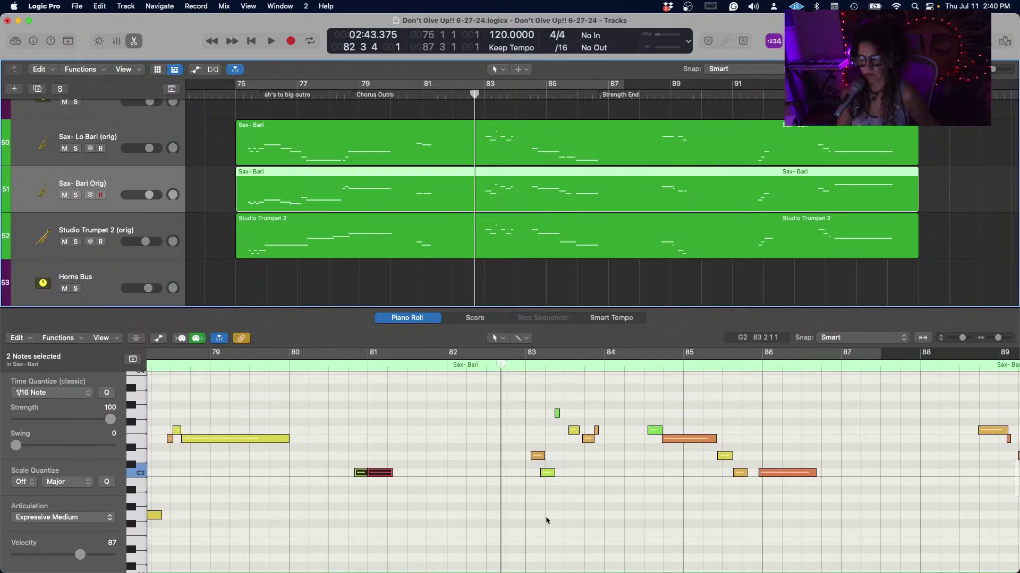
scroll(547, 520, up, 1)
click(538, 461)
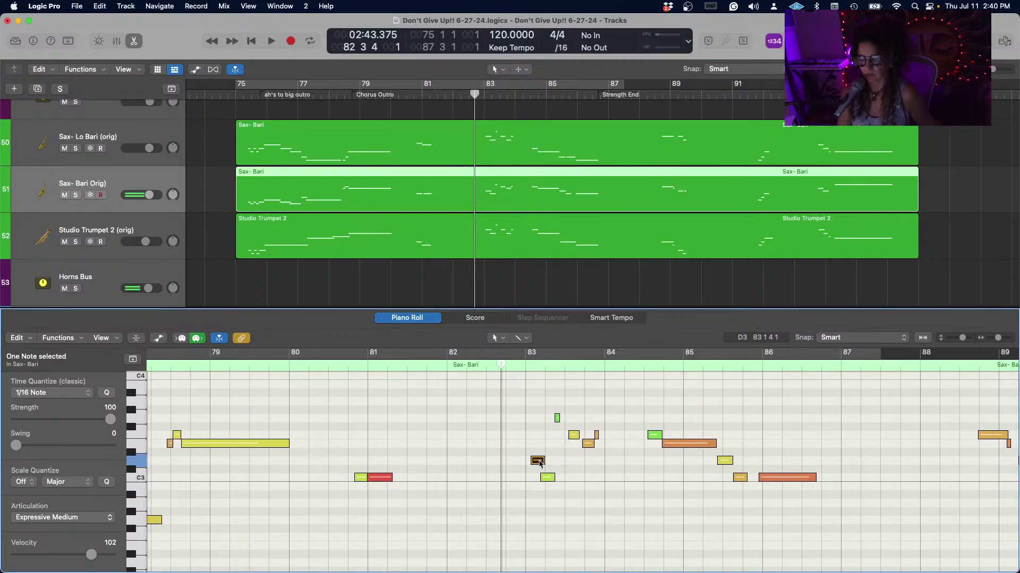
click(546, 477)
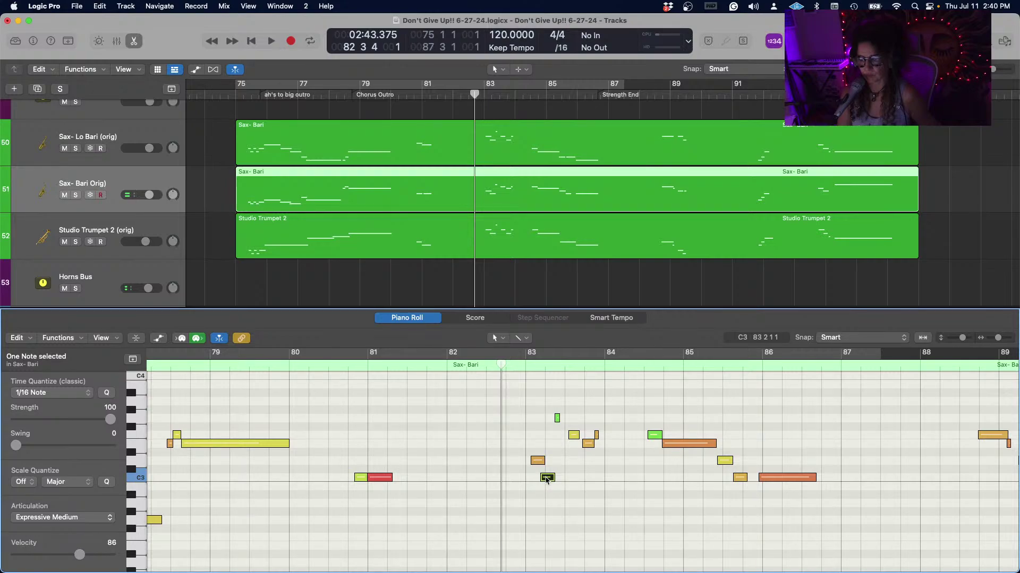
scroll(547, 479, down, 2)
scroll(544, 477, right, 1)
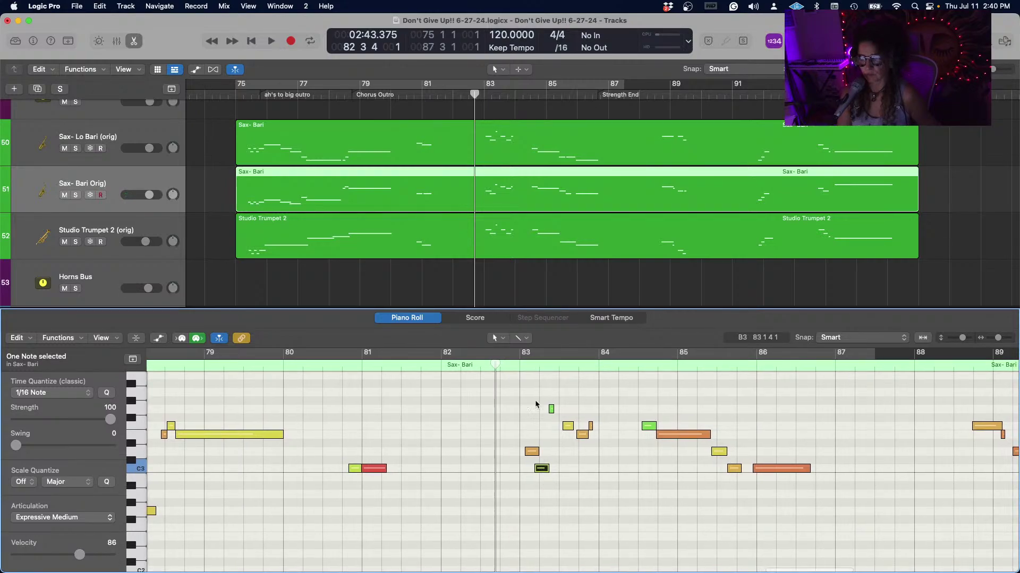
Return to the Sax- Lo Bari (orig) region and audition the last three notes of its bar 83 phrase.
click(502, 129)
scroll(549, 451, down, 5)
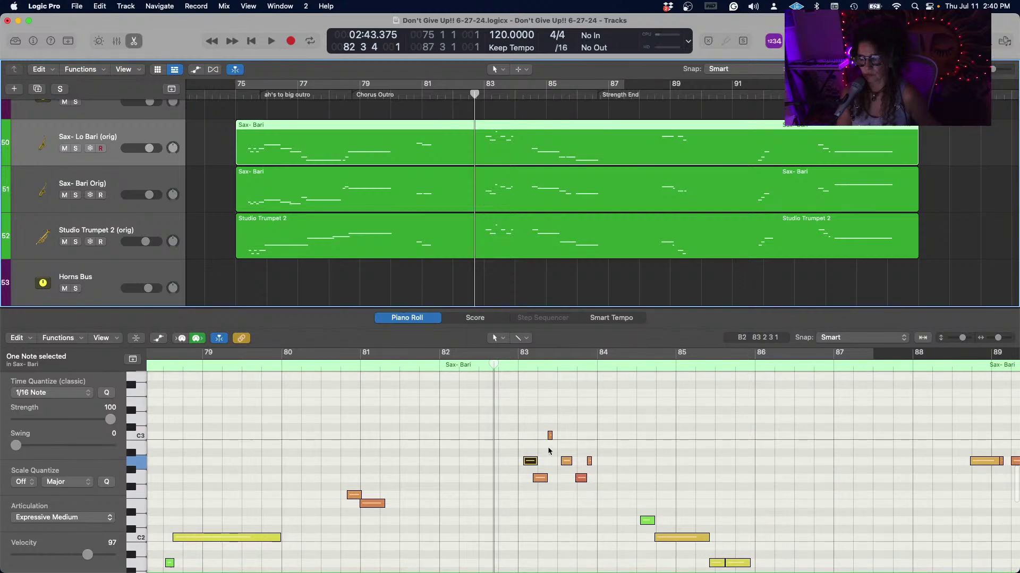
click(566, 461)
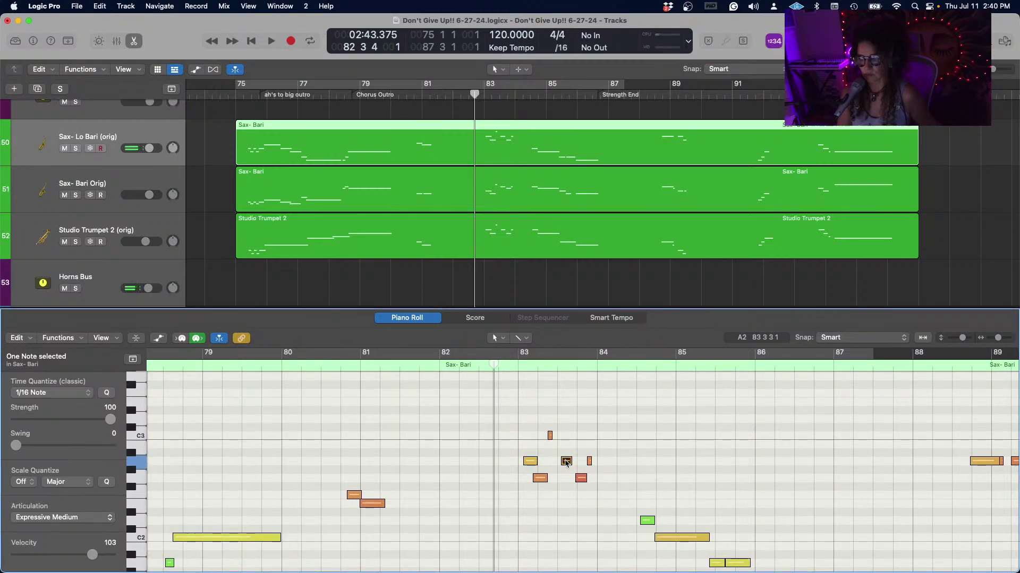
click(580, 478)
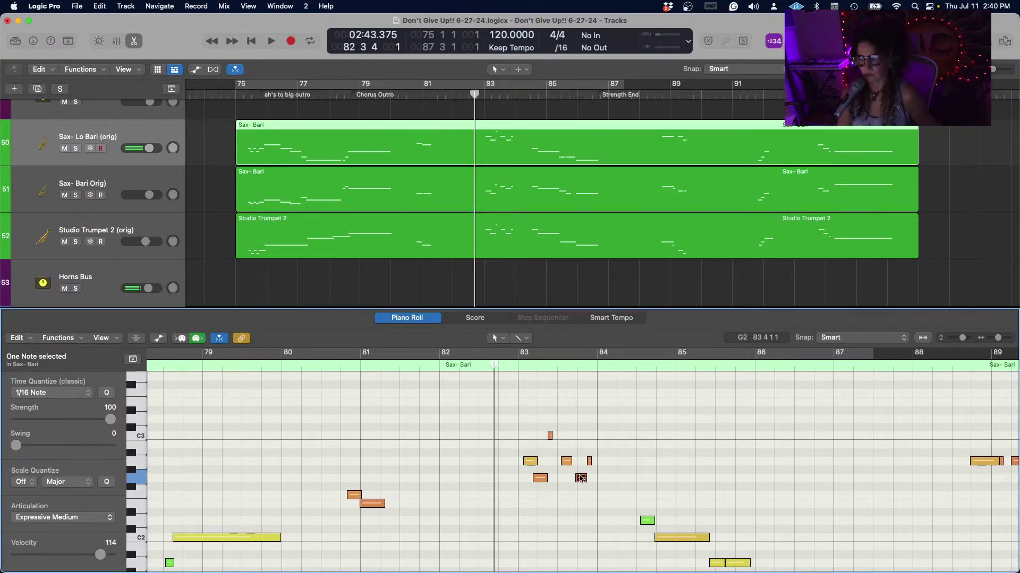
click(590, 461)
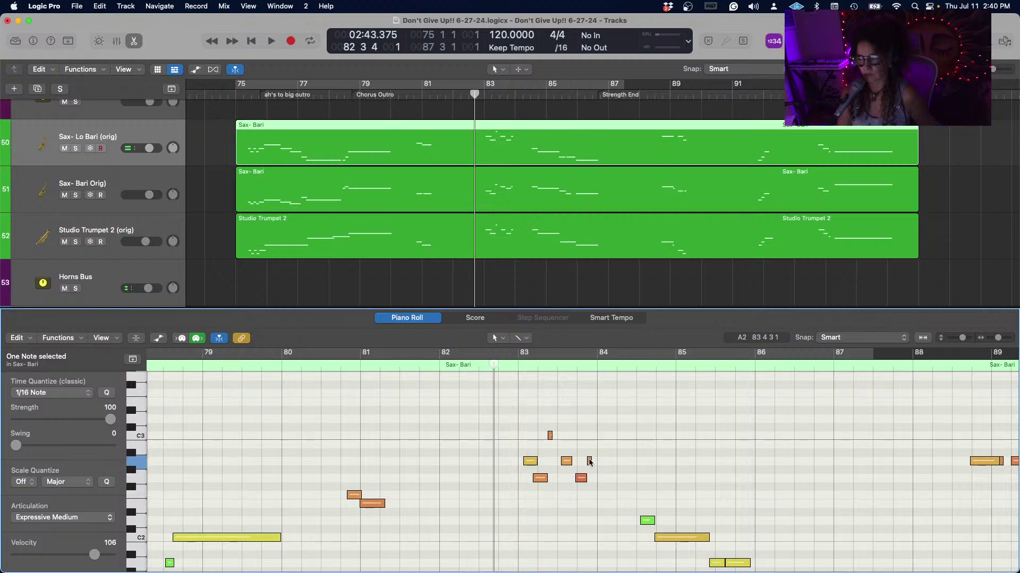
Transpose all six notes of the bar 83 phrase in the Sax- Lo Bari (orig) region down 12 semitones.
scroll(588, 460, down, 2)
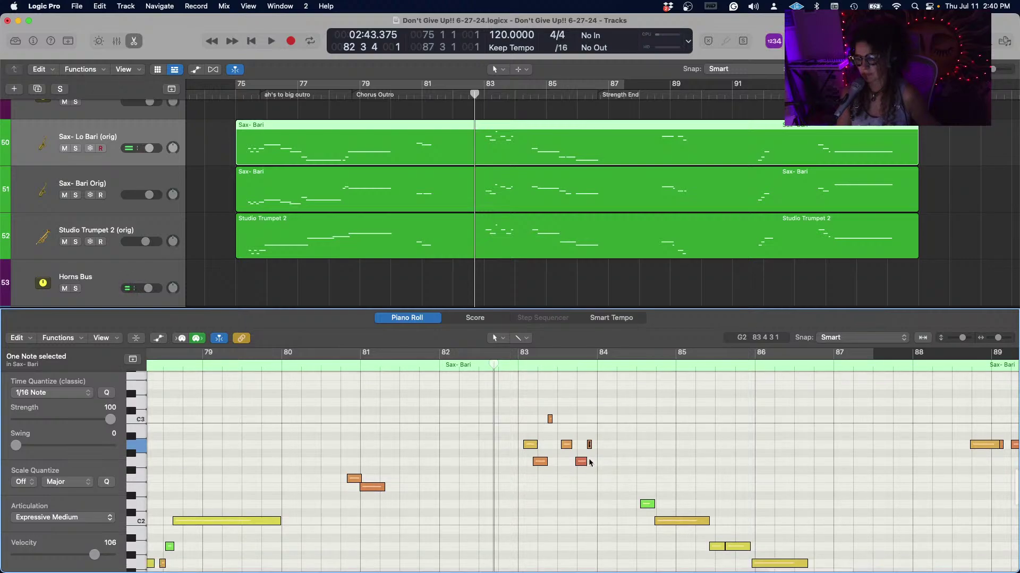
scroll(589, 459, right, 3)
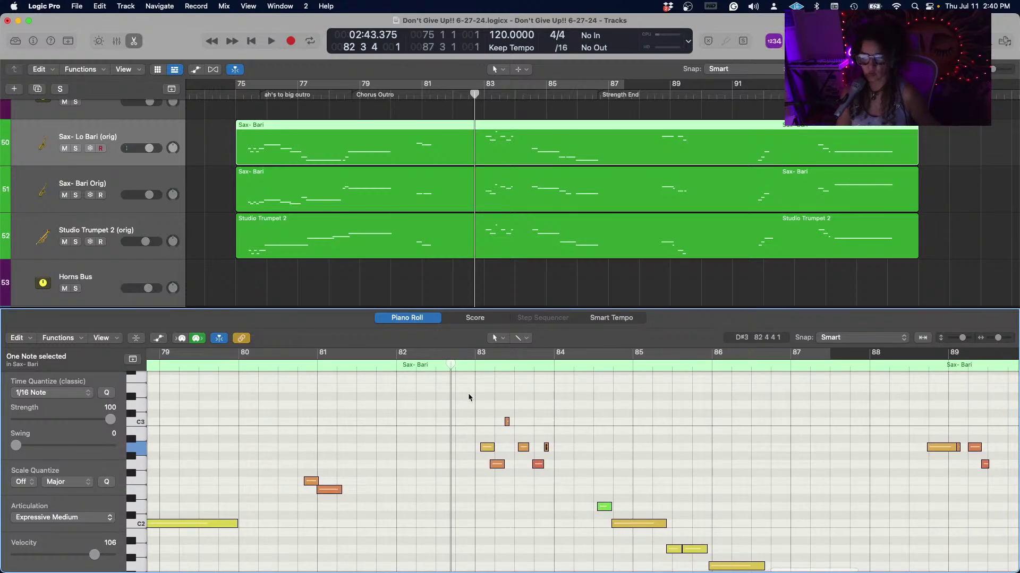
drag(468, 393, 559, 477)
right_click(538, 465)
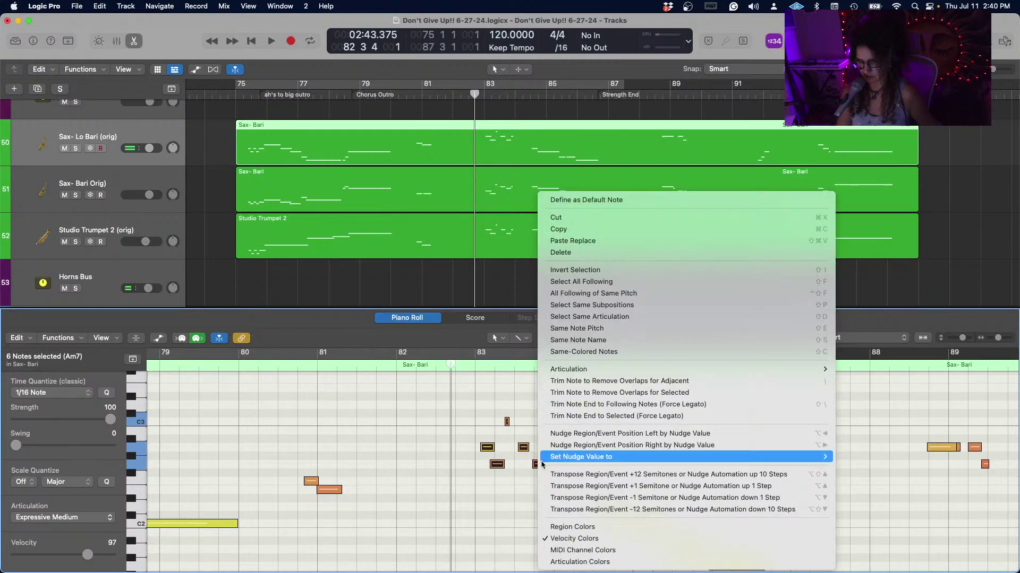
click(582, 512)
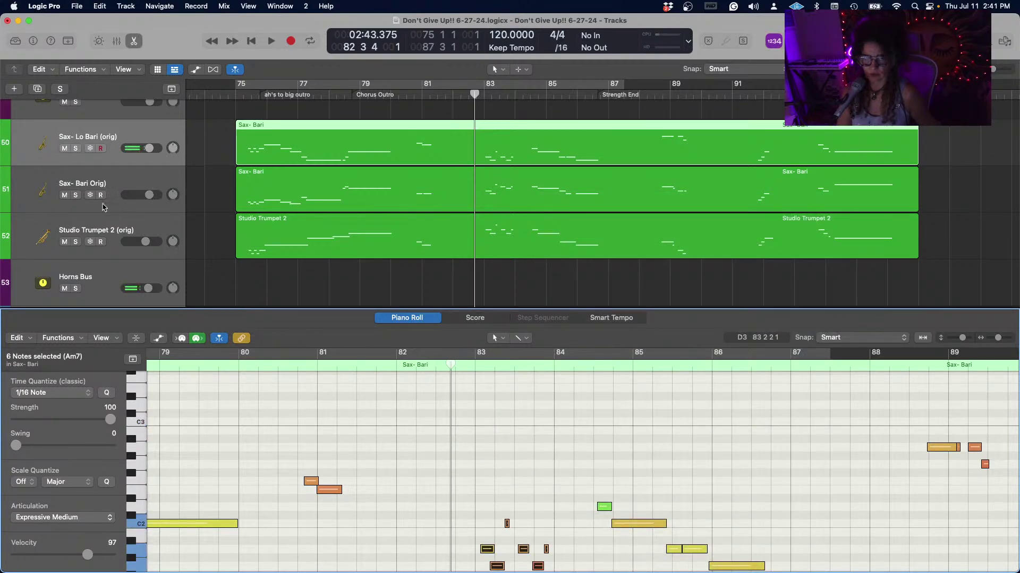
Solo both baritone sax tracks, listen to the transposed Sax- Lo Bari phrase in bar 83, and clear the solos.
click(76, 195)
click(74, 148)
key(space)
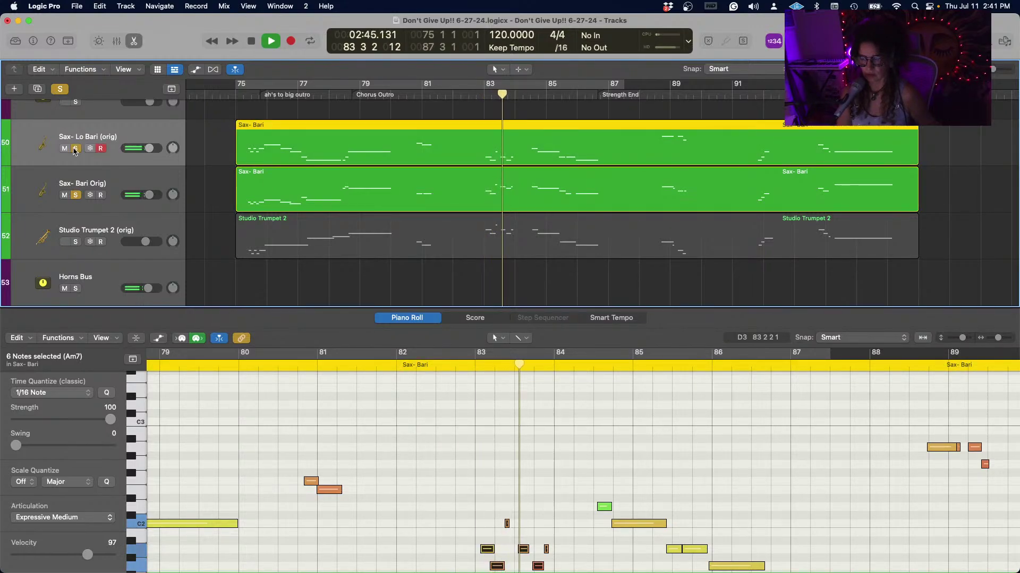
key(space)
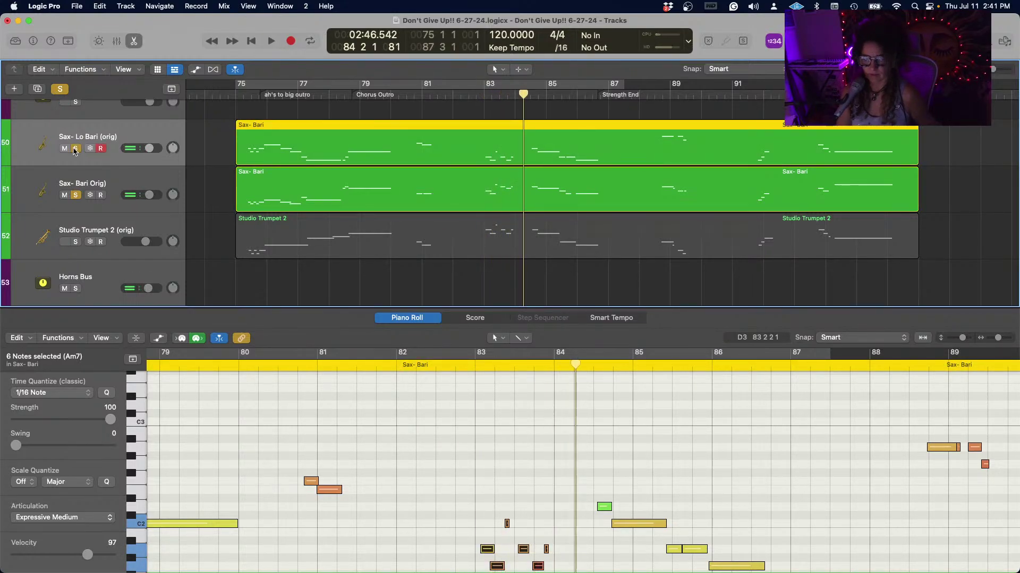
click(75, 149)
click(75, 196)
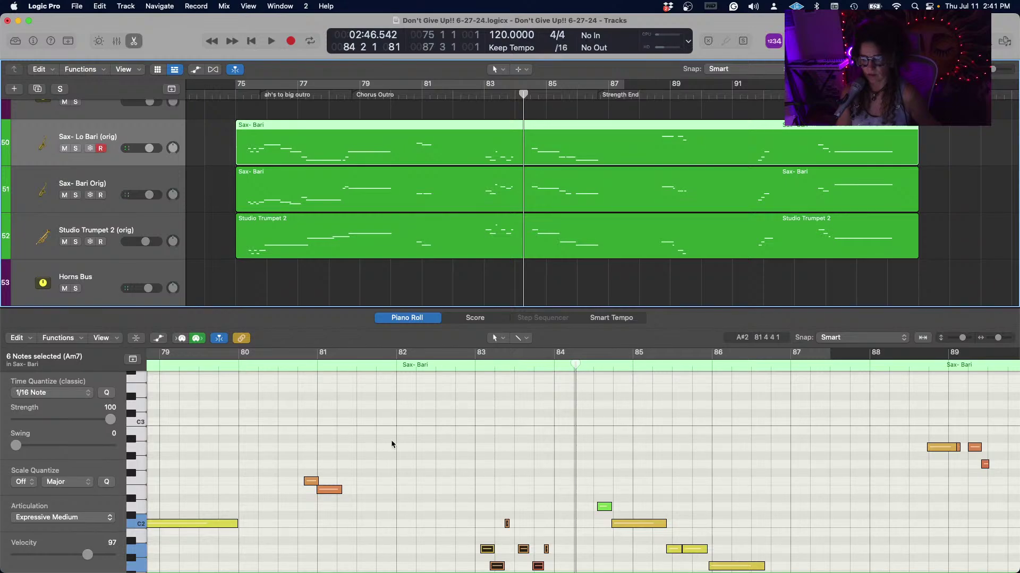
Set the playhead to bar 83 and transpose the six notes of that bar's phrase in the Sax- Bari Orig region down 12 semitones.
click(534, 180)
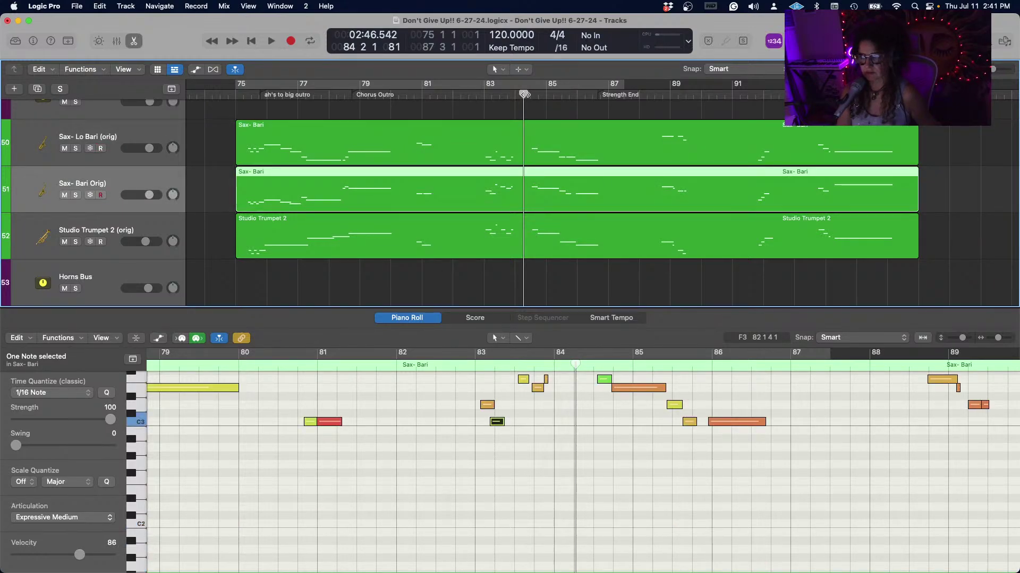
drag(523, 94, 484, 95)
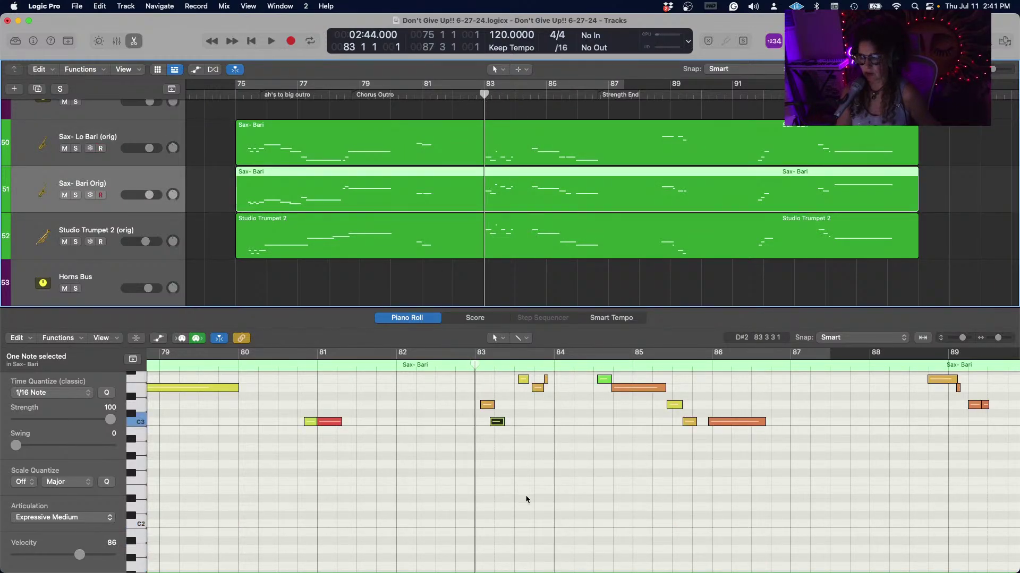
scroll(549, 482, up, 3)
scroll(549, 480, left, 3)
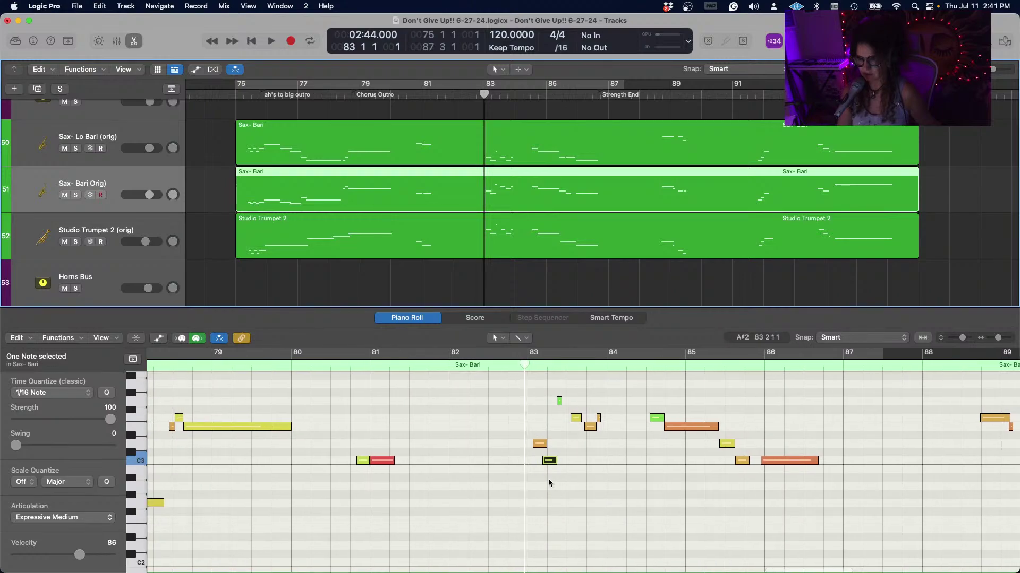
drag(534, 387, 603, 470)
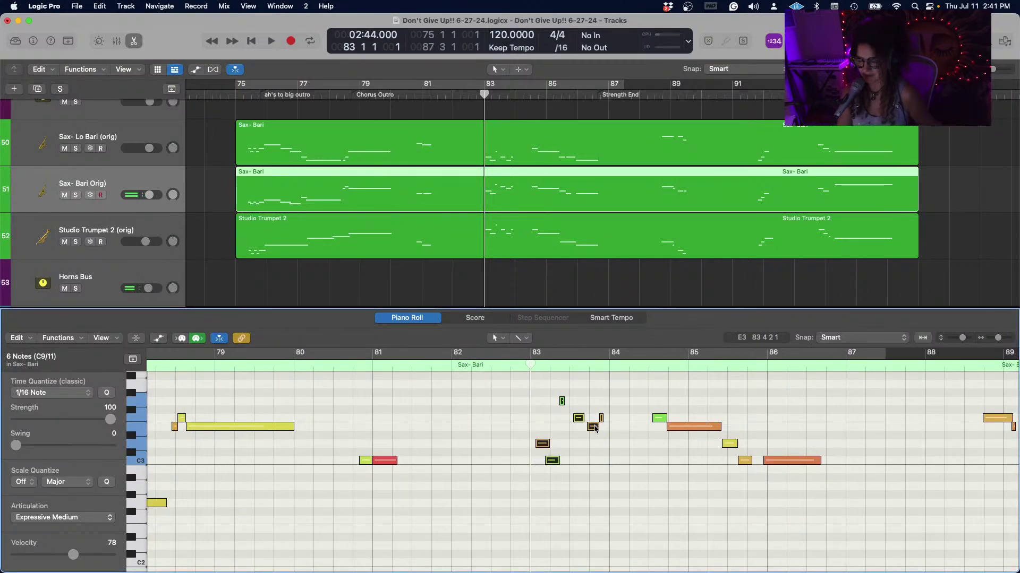
right_click(595, 427)
click(646, 509)
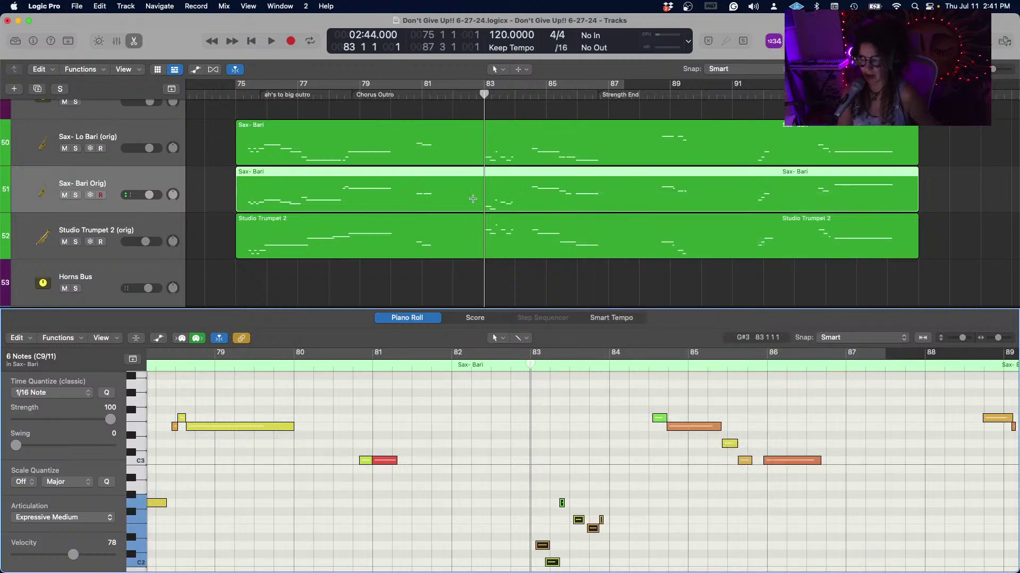
Solo both baritone sax tracks and play their bar 83 phrase together from just before the bar.
key(space)
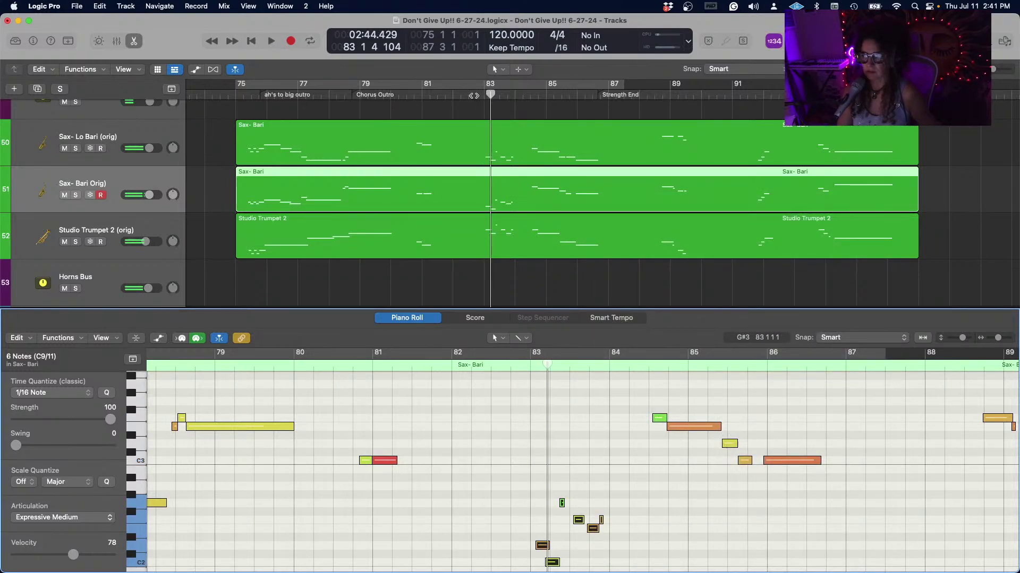
click(477, 96)
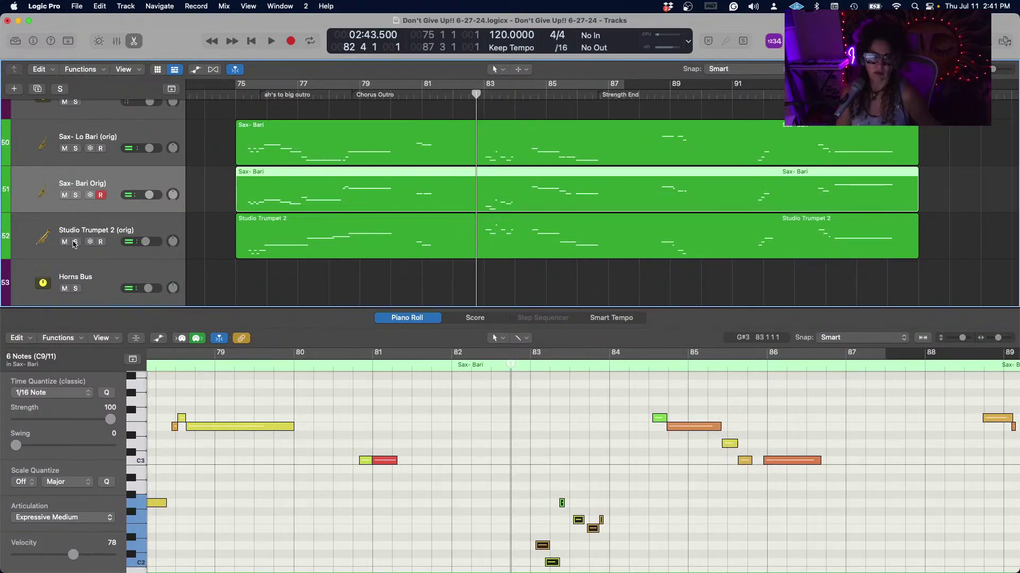
click(76, 195)
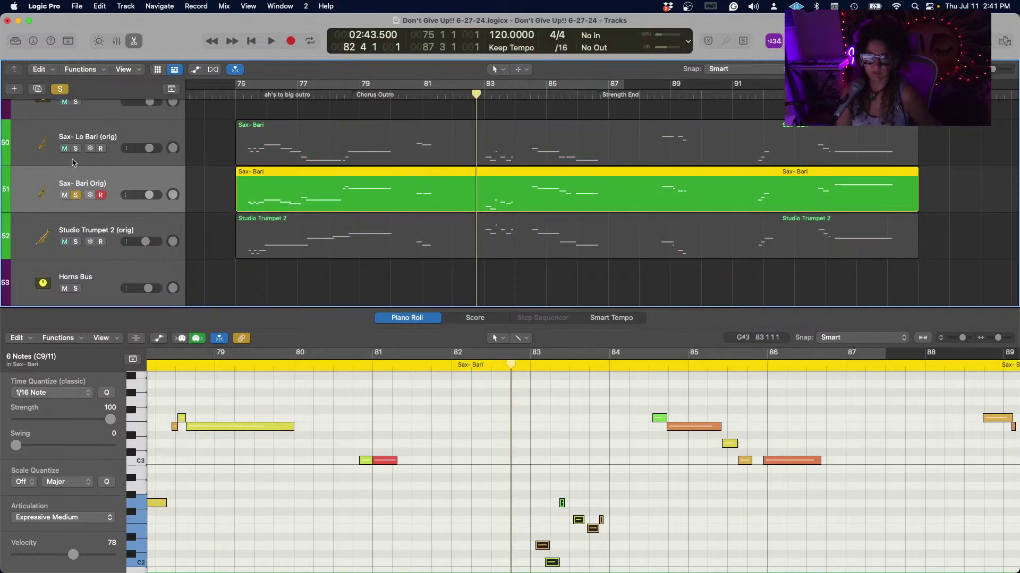
click(75, 149)
key(space)
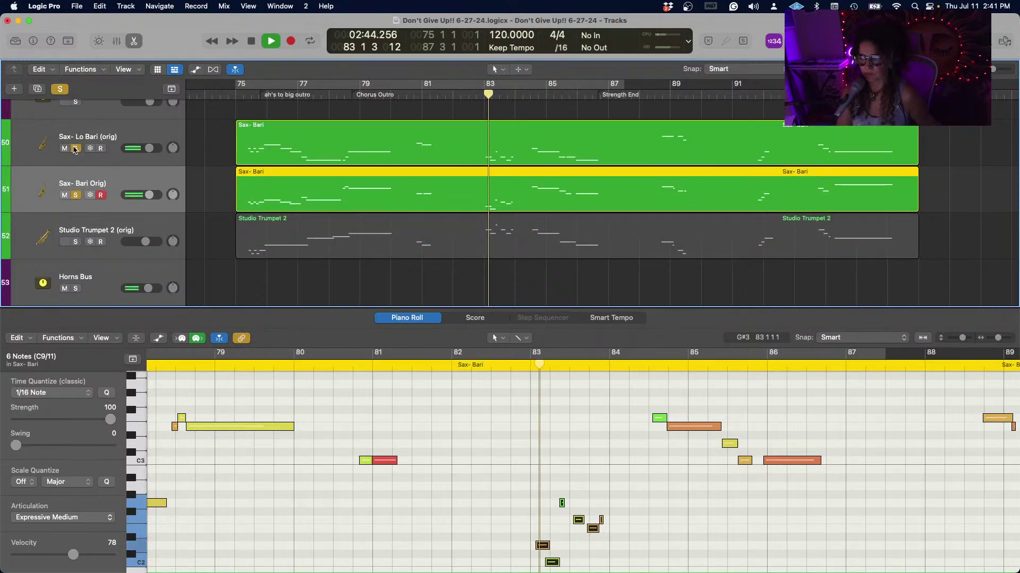
key(space)
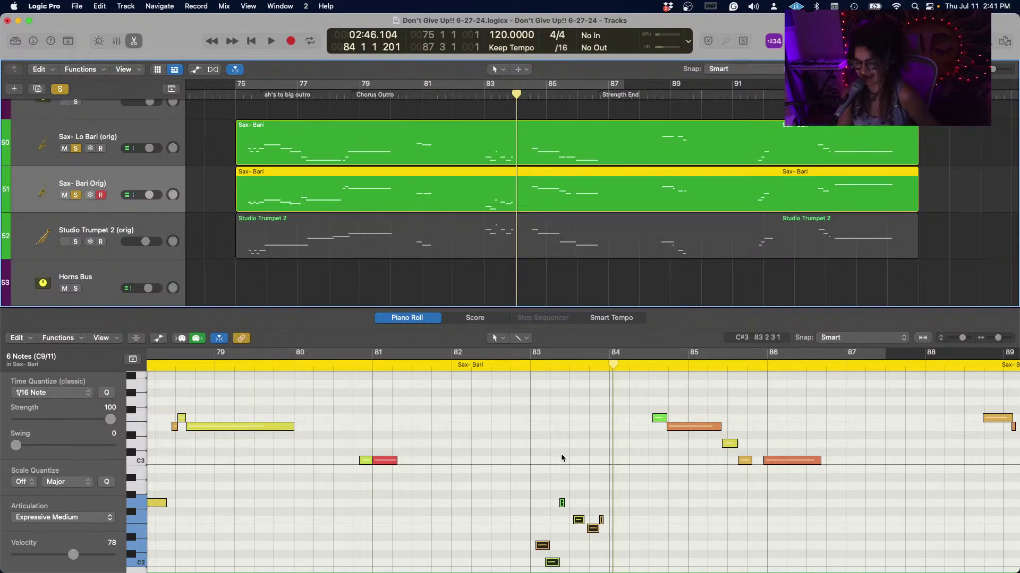
scroll(561, 455, down, 3)
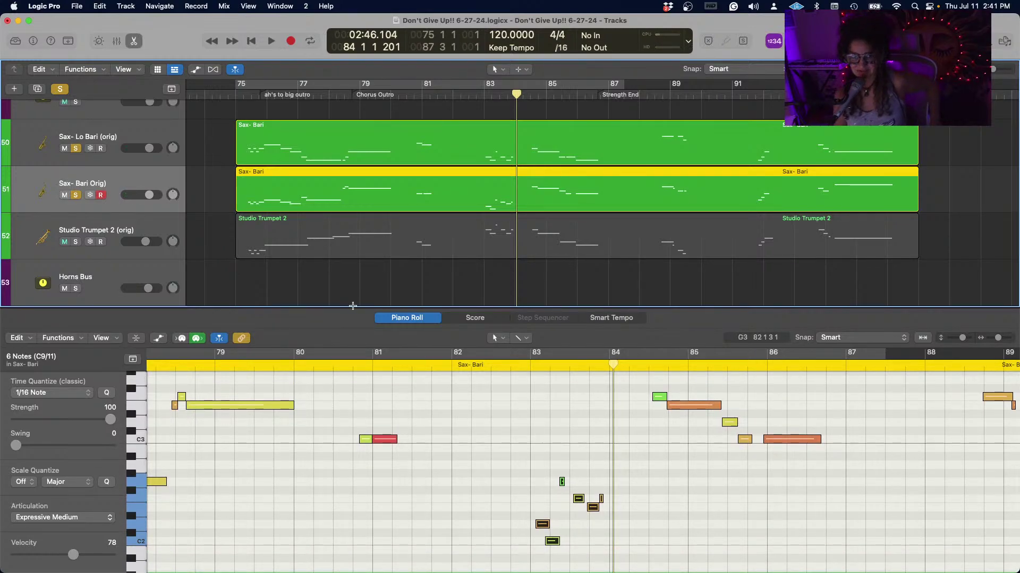
Listen to the bar 83 phrase with only Sax- Bari Orig soloed, and return the playhead to bar 83.
click(75, 148)
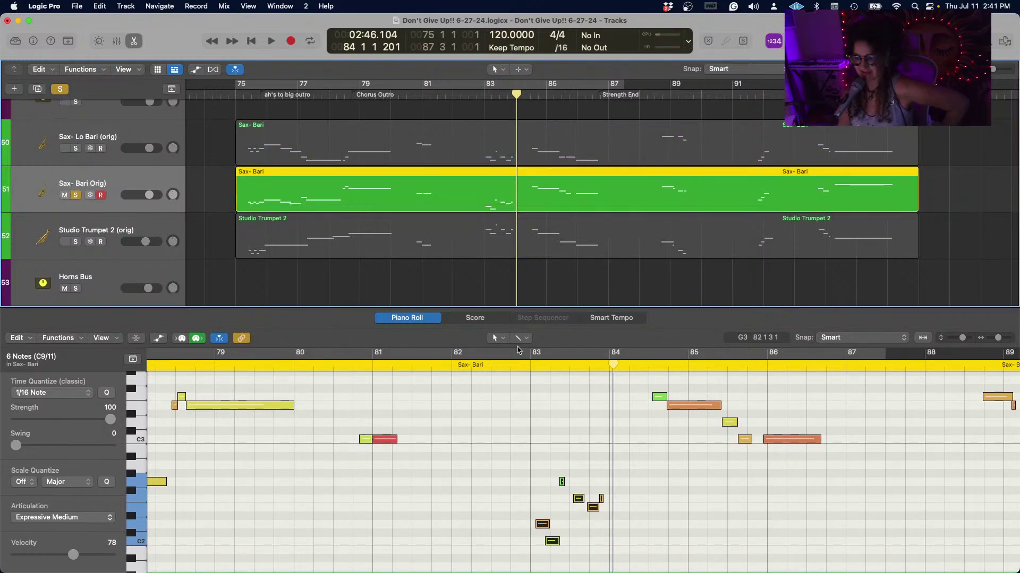
click(523, 370)
key(space)
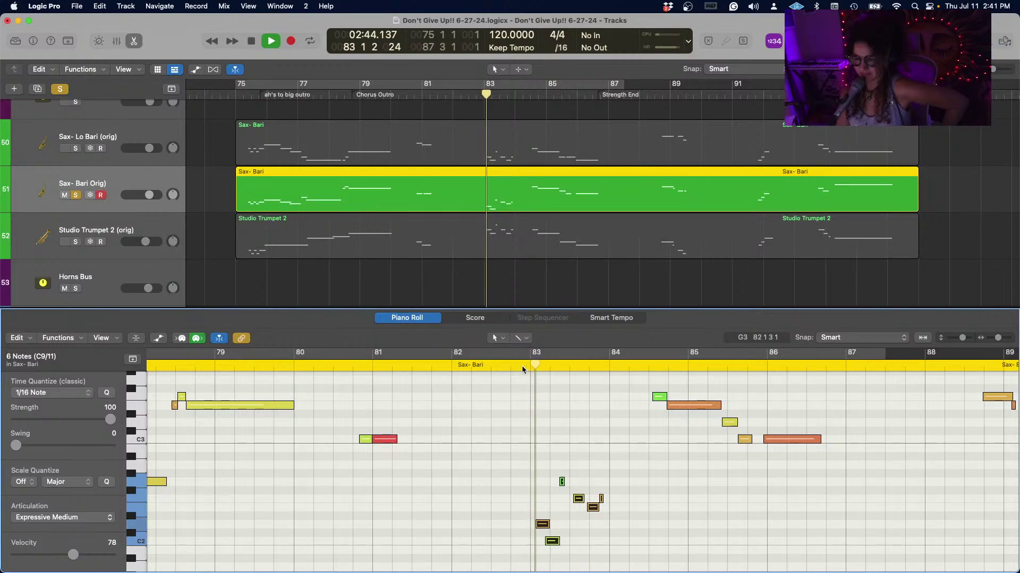
key(space)
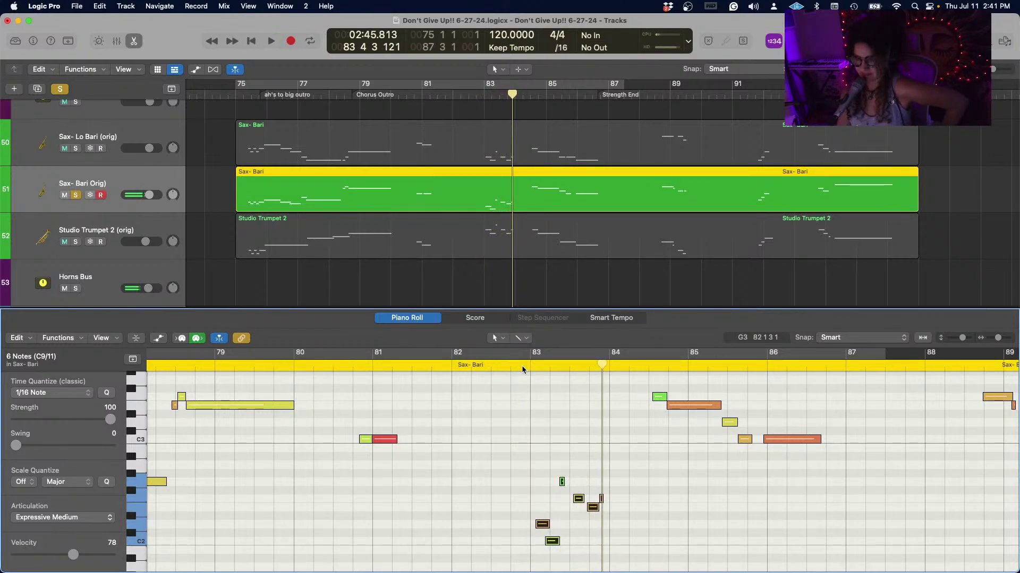
drag(600, 366, 531, 370)
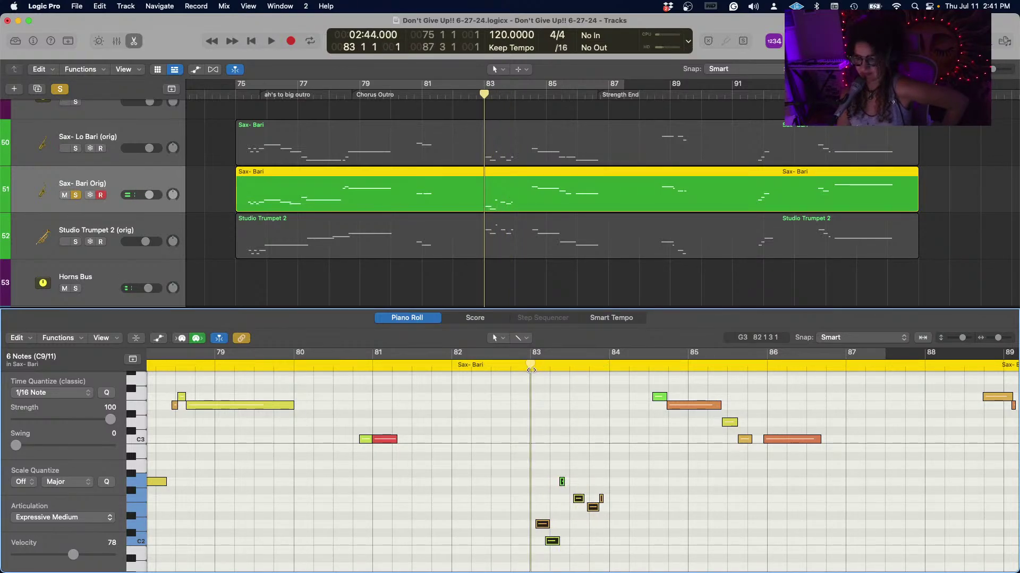
Switch the solo to Sax- Lo Bari (orig) alone and listen to its bar 83 phrase.
click(75, 149)
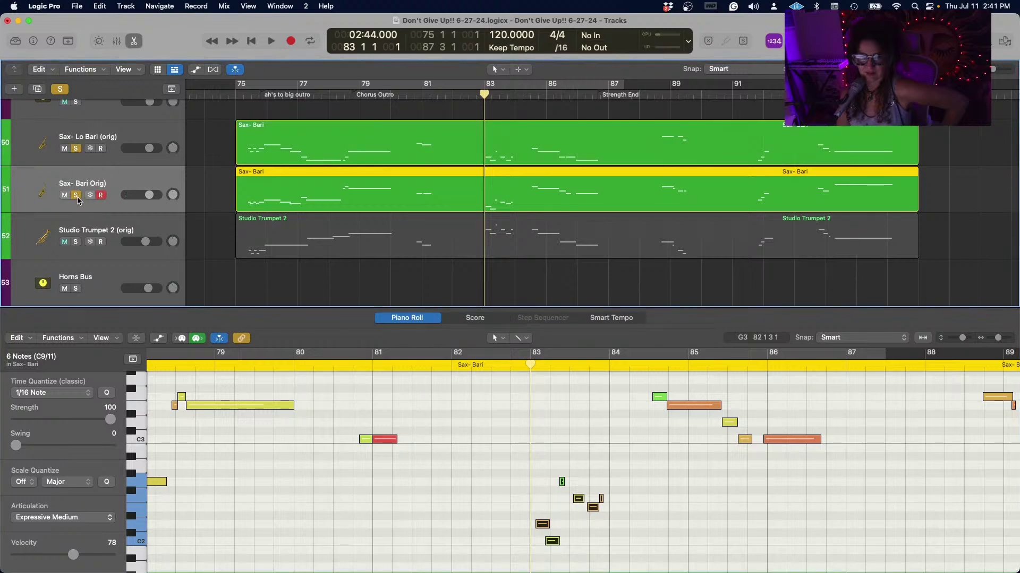
click(75, 195)
key(space)
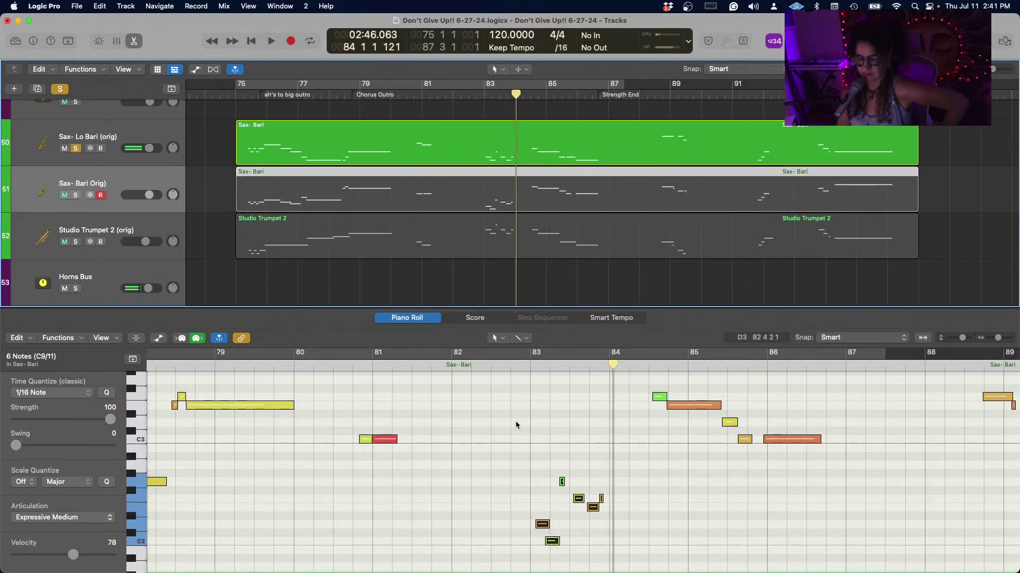
key(space)
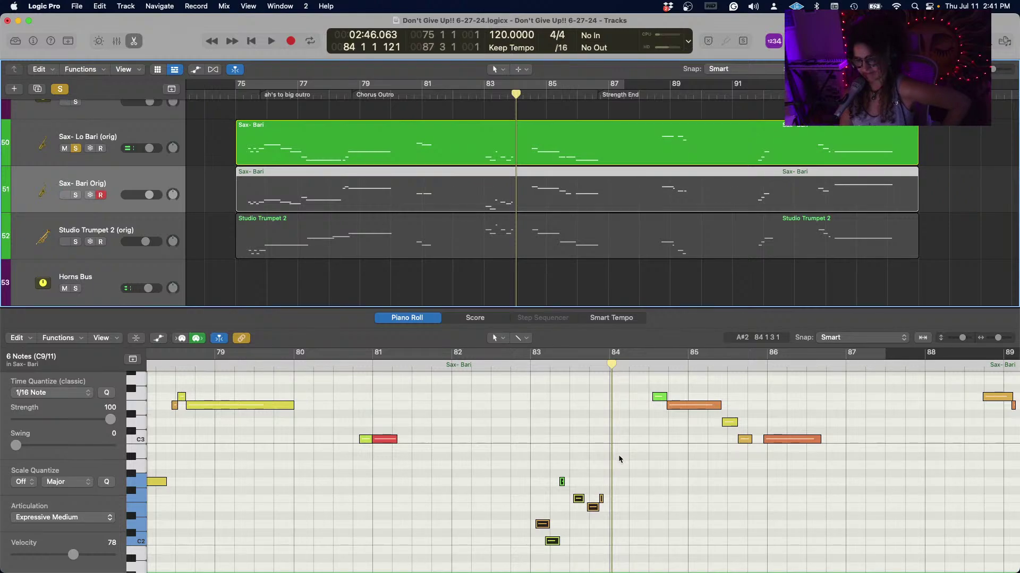
Replay the opening notes of the soloed Sax- Lo Bari (orig) phrase from just before bar 83.
scroll(619, 457, down, 1)
scroll(618, 457, right, 1)
scroll(619, 457, up, 3)
scroll(619, 457, right, 1)
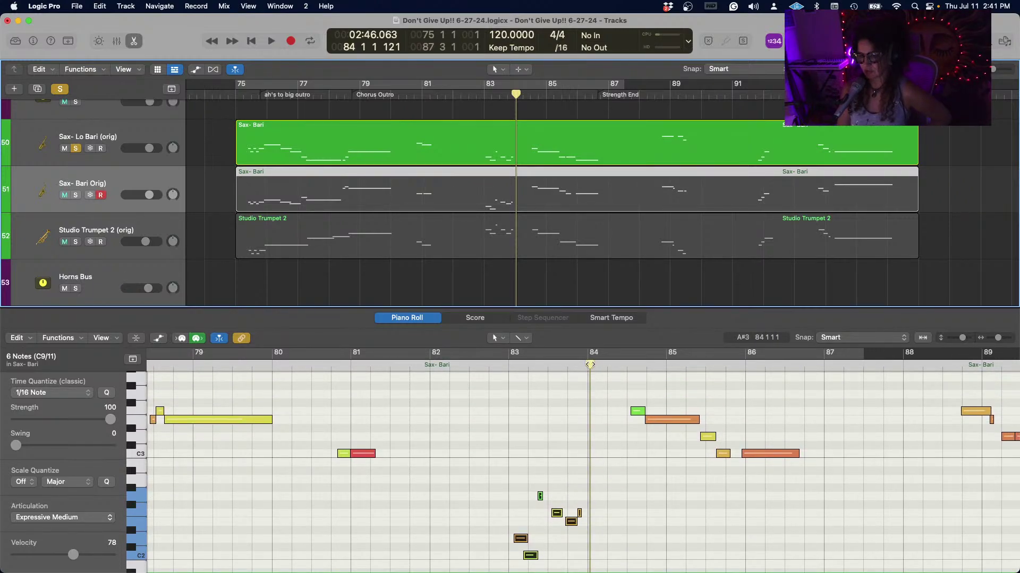
drag(590, 364, 505, 383)
key(space)
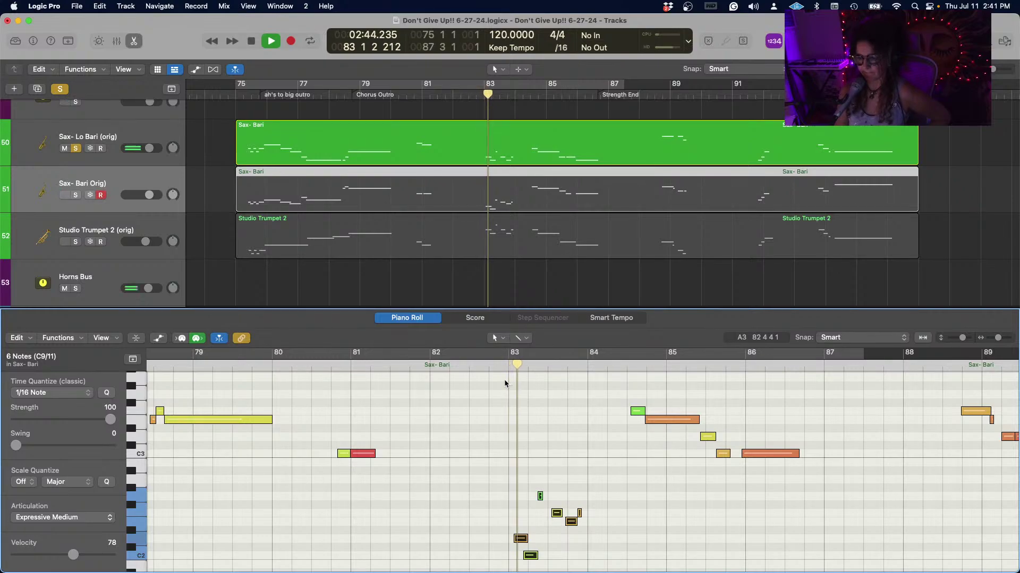
key(space)
scroll(632, 526, down, 2)
scroll(632, 526, right, 1)
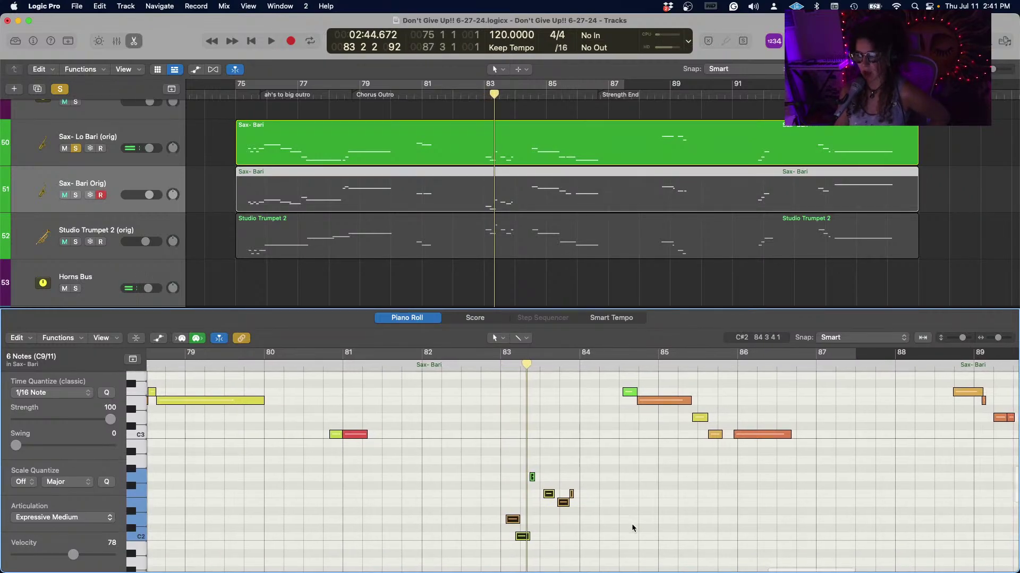
scroll(534, 526, up, 1)
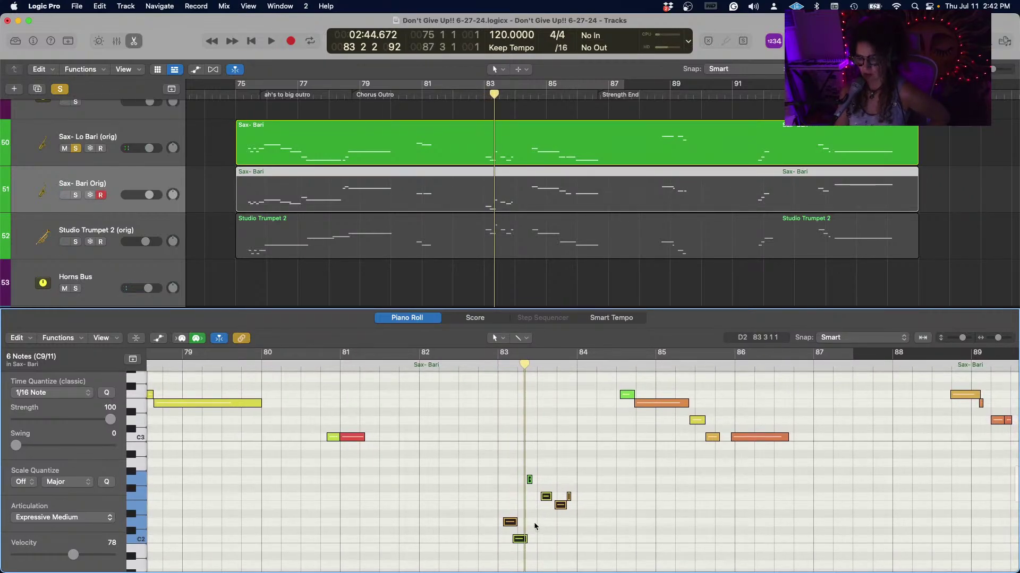
Set the playhead just before bar 83 and transpose the phrase's last four notes in the Sax- Bari Orig region up 12 semitones.
drag(524, 365, 478, 364)
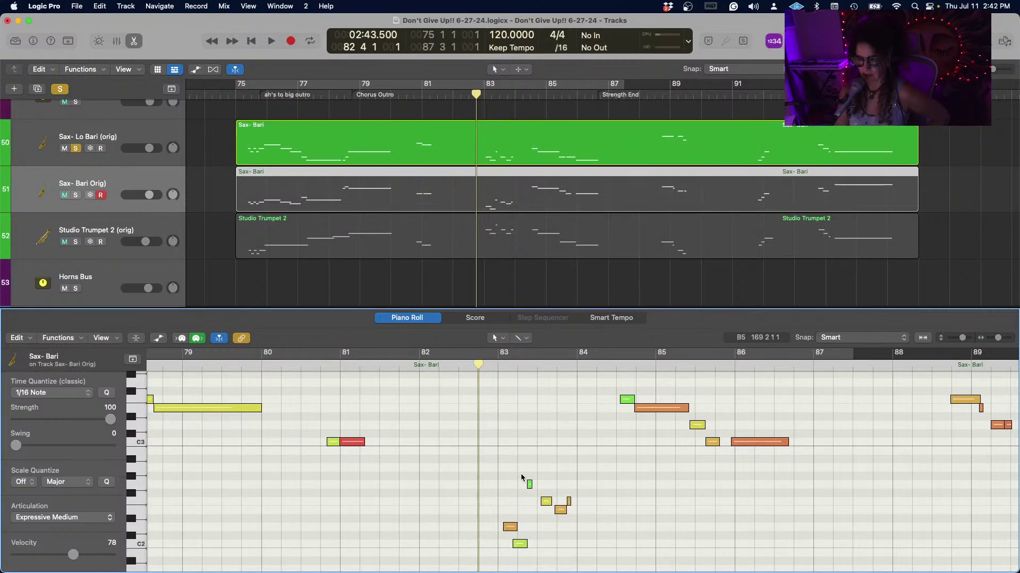
drag(521, 475, 562, 509)
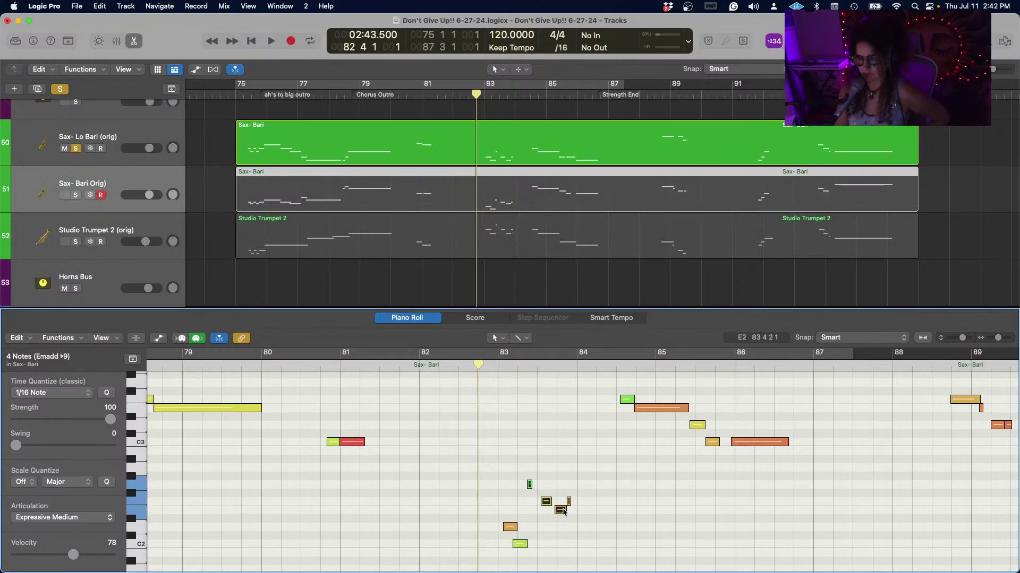
right_click(563, 511)
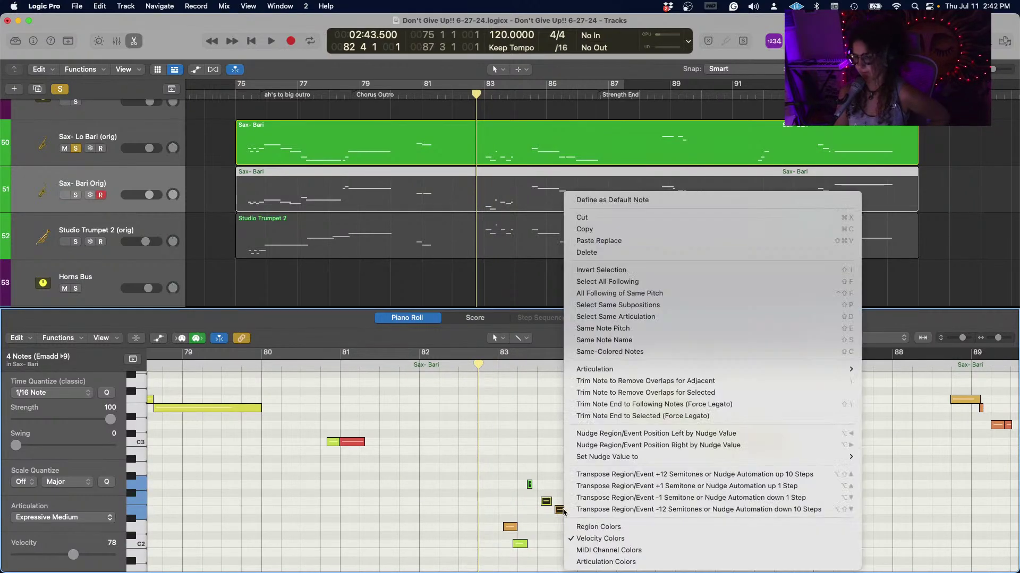
click(624, 474)
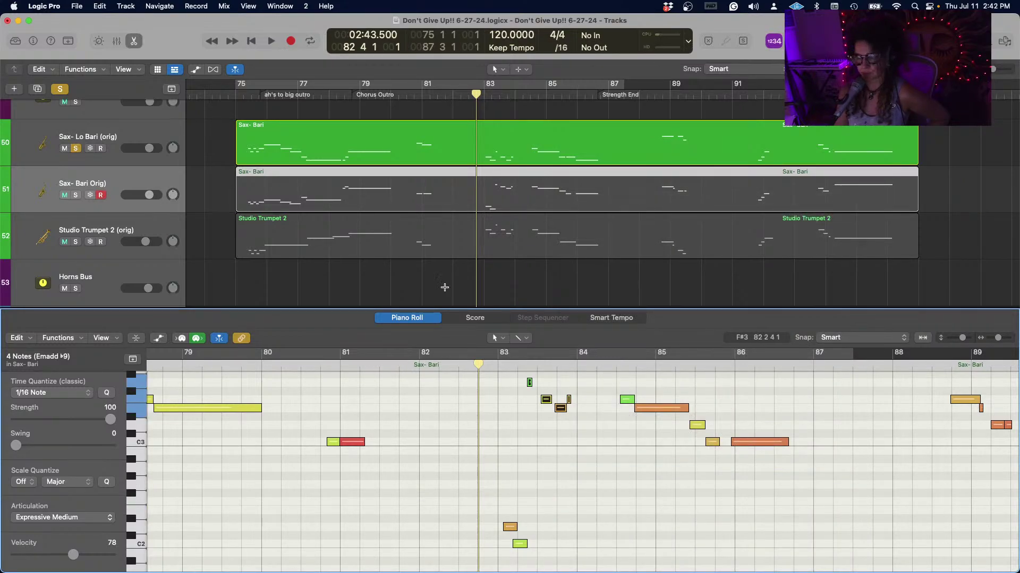
Solo Sax- Bari Orig alongside Sax- Lo Bari (orig), listen to the bar 83 phrase, and clear both solos.
click(76, 195)
key(space)
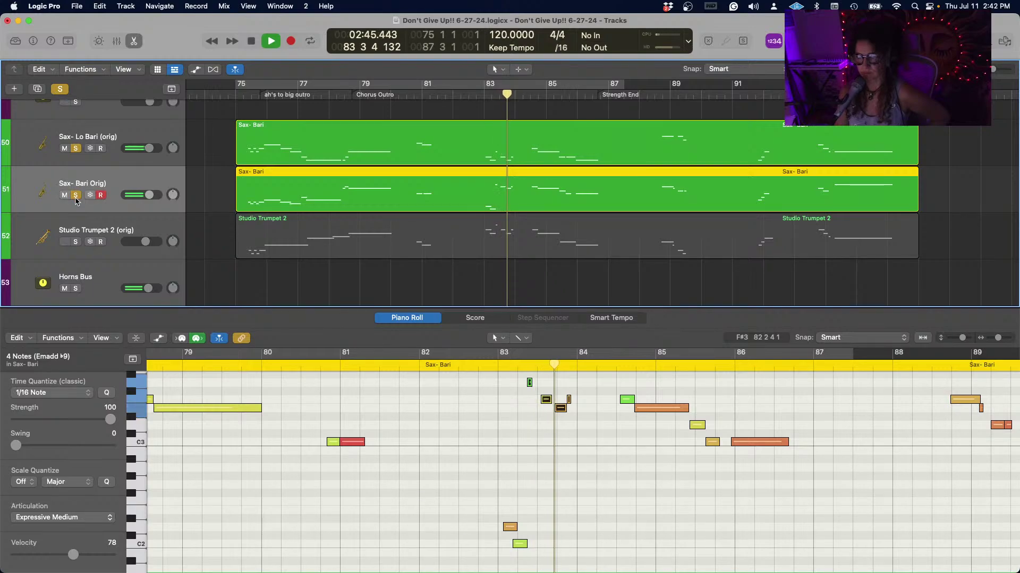
key(space)
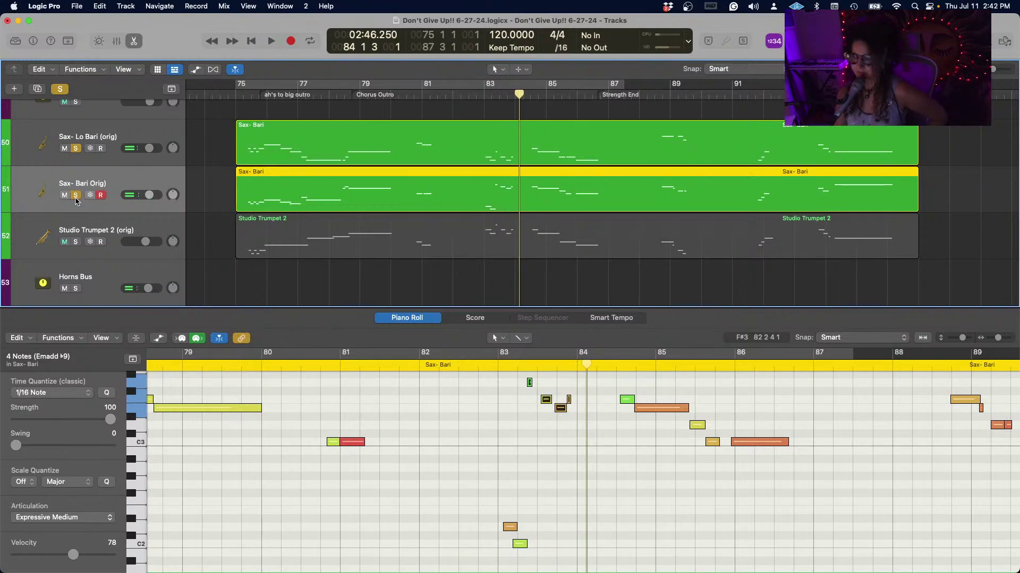
click(76, 195)
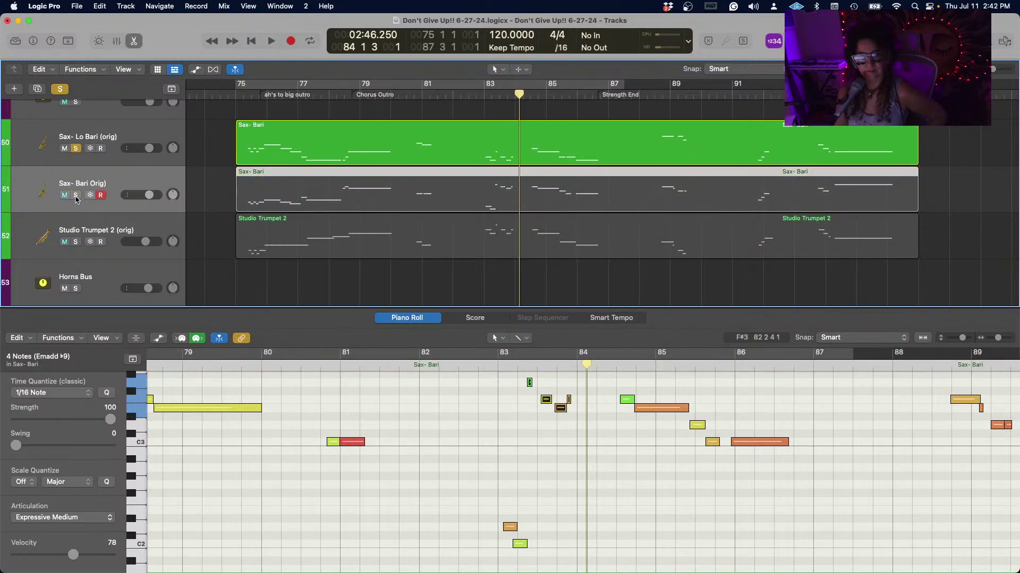
click(76, 149)
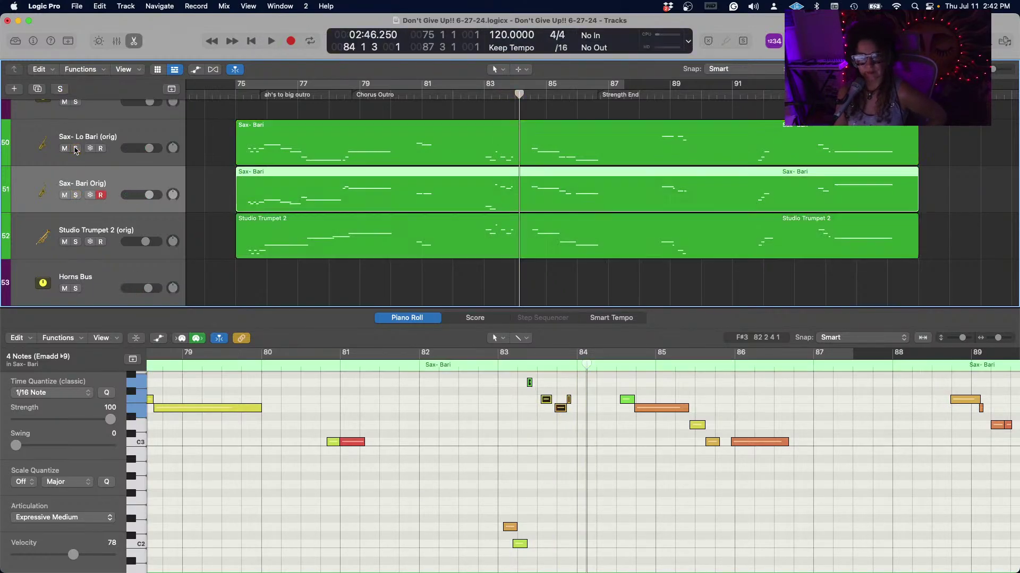
Audition the first two bar 83 notes in the Sax- Bari Orig region and compare them with the Sax- Lo Bari (orig) phrase.
click(508, 527)
click(518, 545)
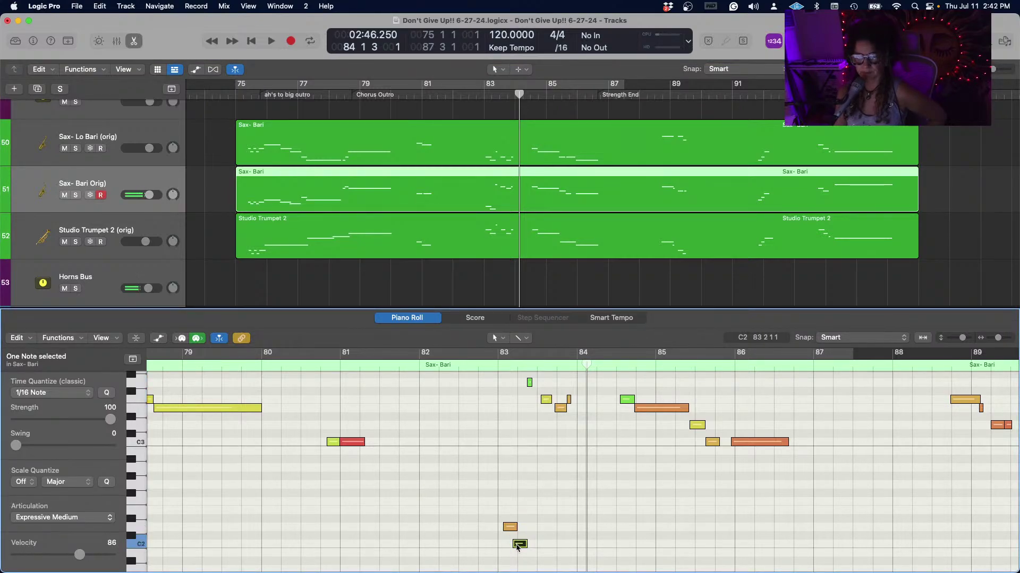
key(Up)
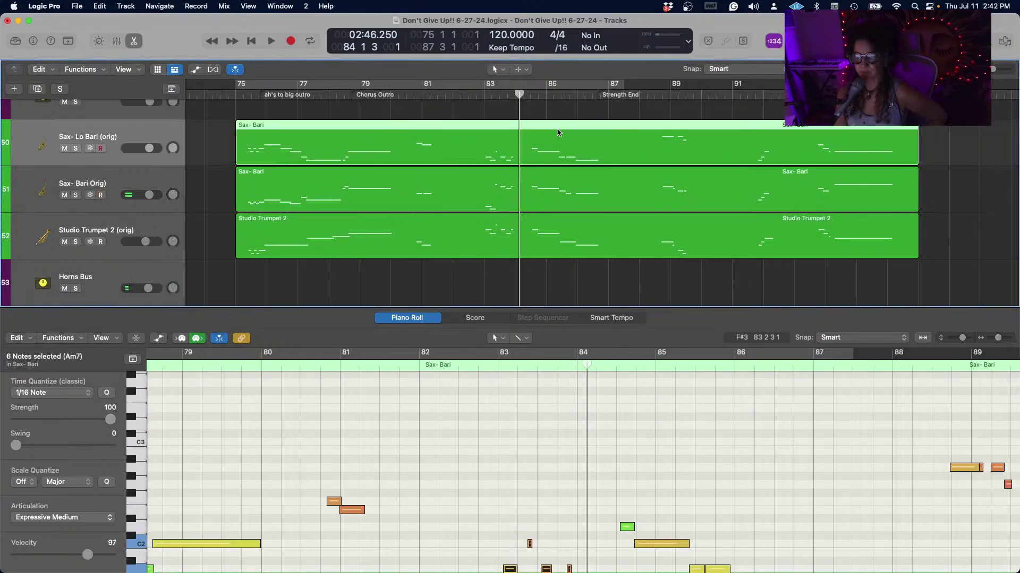
scroll(536, 518, down, 3)
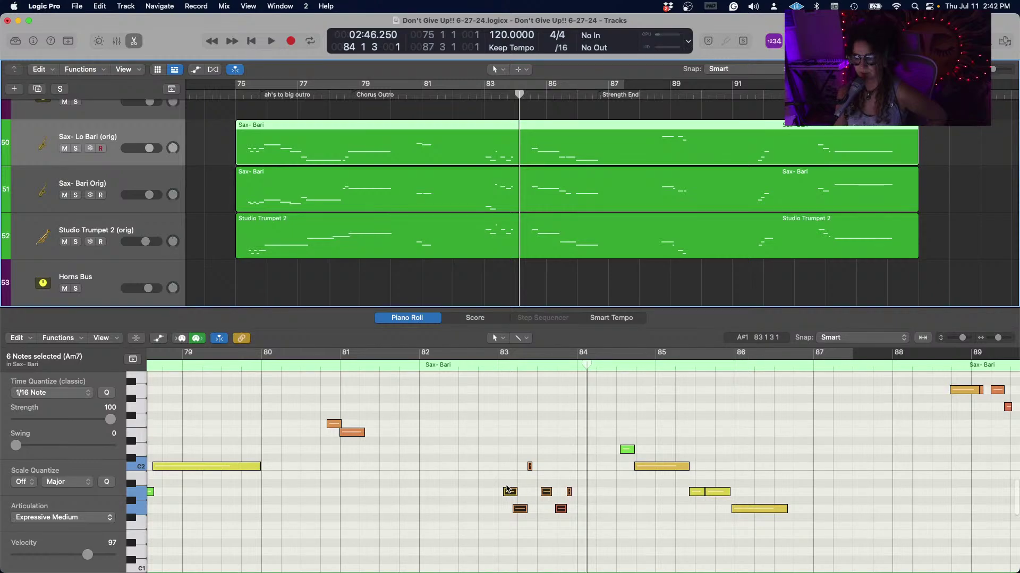
click(510, 492)
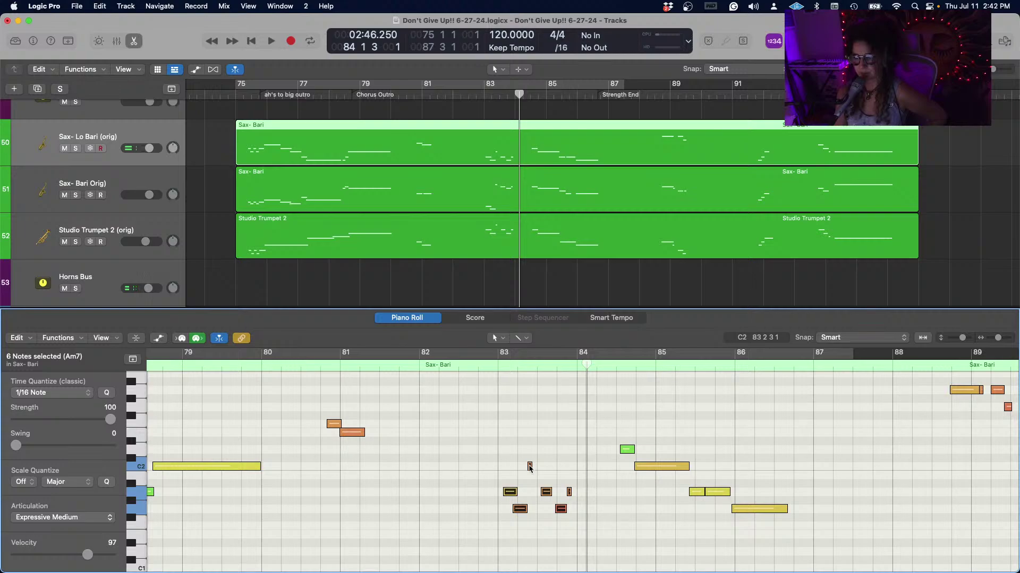
click(560, 510)
Return to the Sax- Bari Orig region and audition the first three notes of its bar 83 phrase.
click(506, 179)
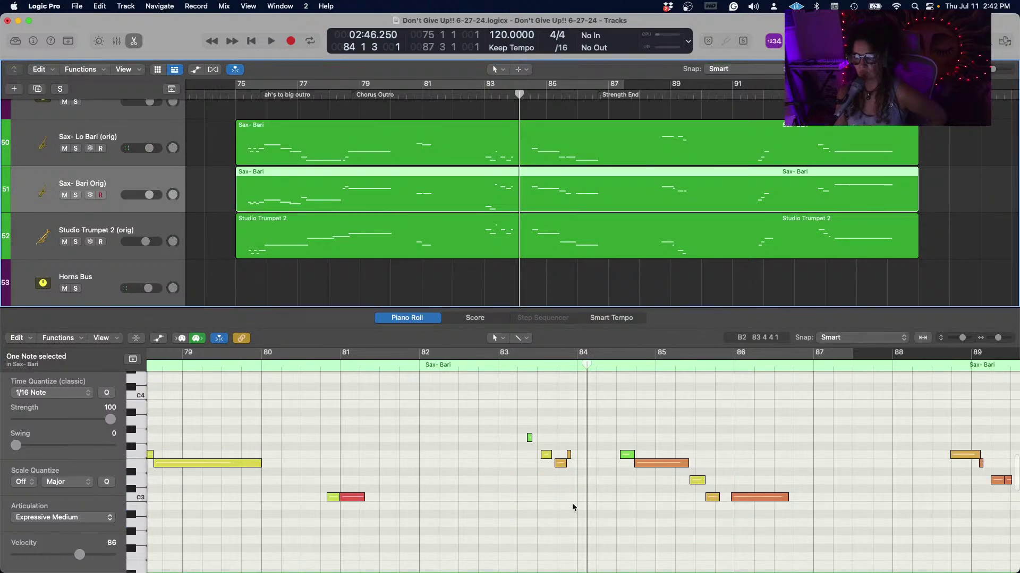
scroll(572, 503, up, 3)
scroll(572, 502, down, 10)
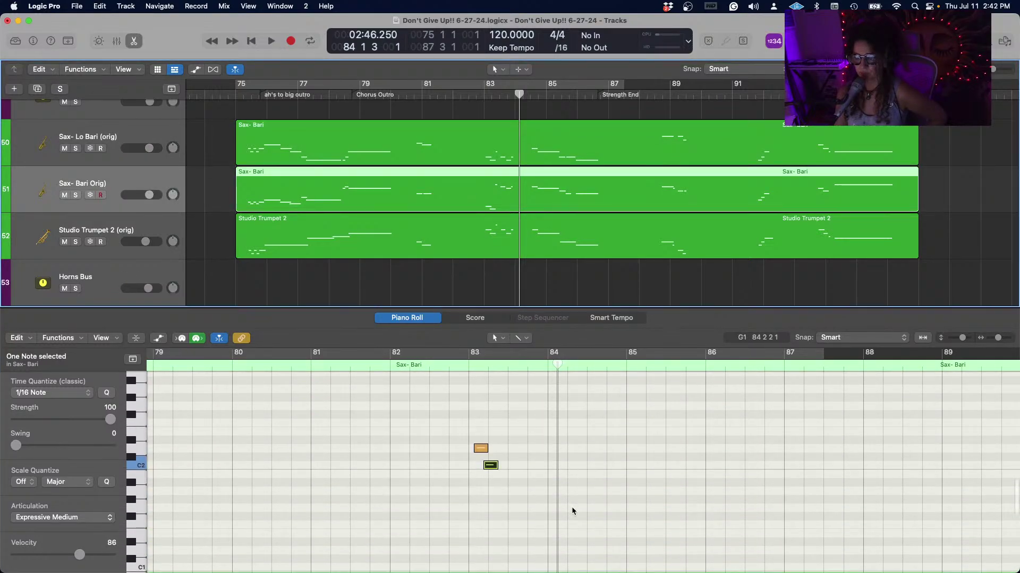
click(482, 516)
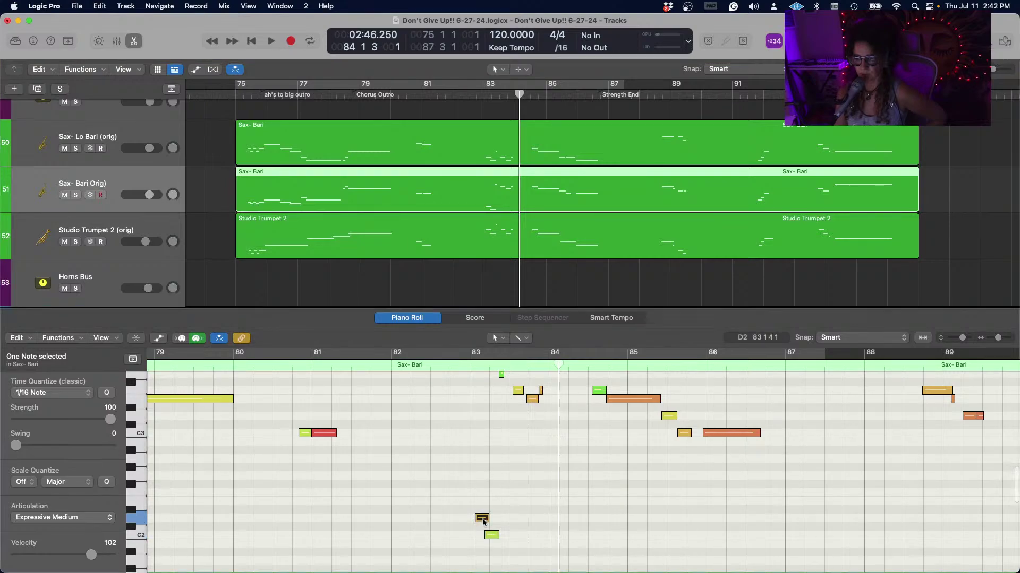
click(487, 535)
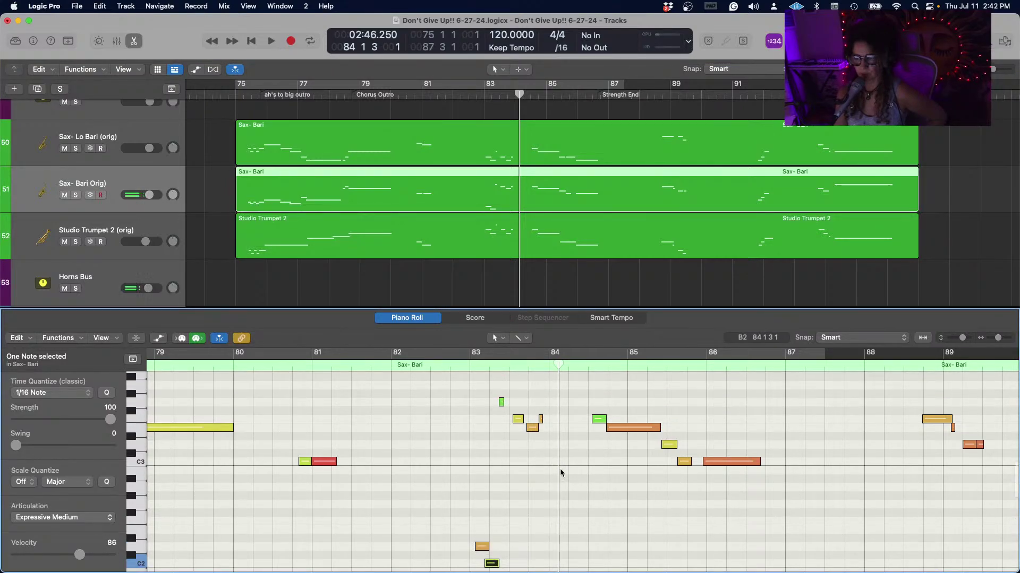
scroll(498, 467, up, 2)
click(501, 411)
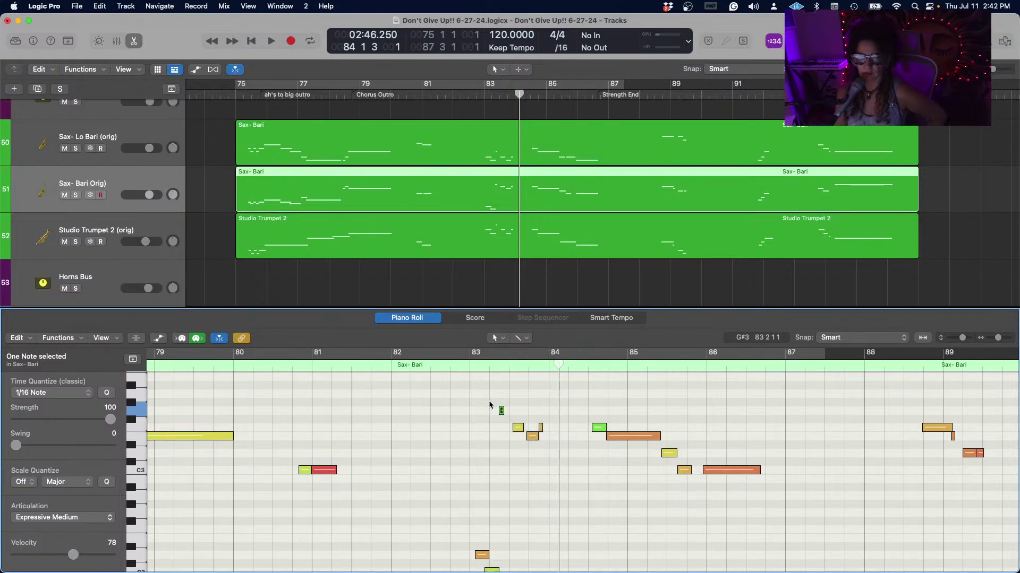
Transpose the last four notes of the bar 83 phrase in the Sax- Bari Orig region down 12 semitones.
drag(489, 402, 540, 437)
right_click(539, 436)
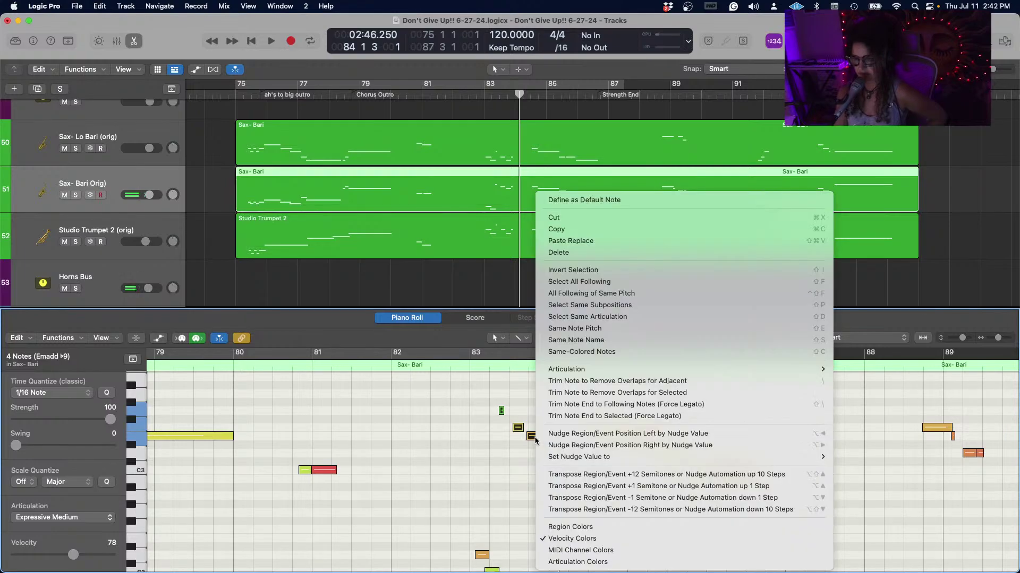
click(611, 510)
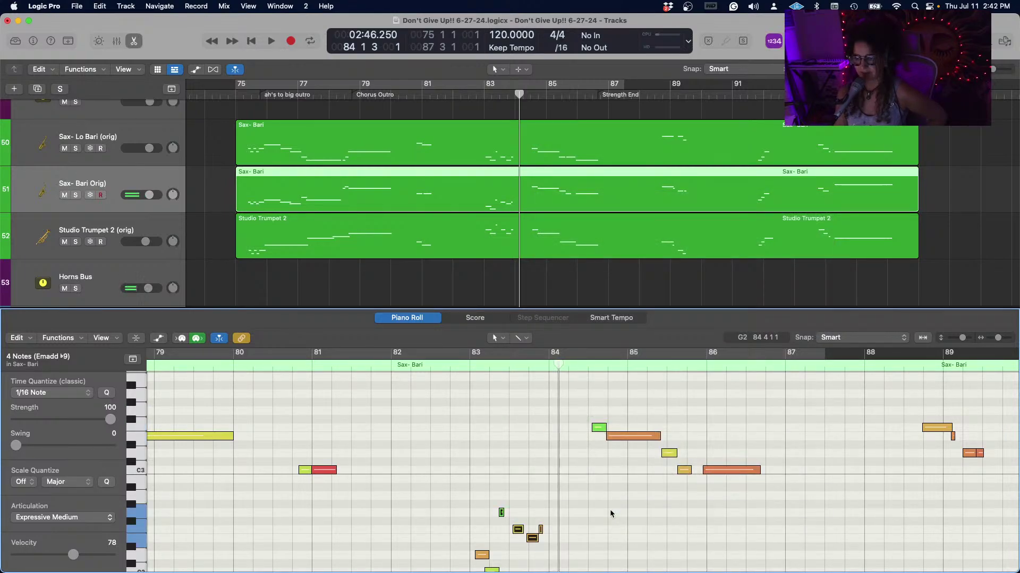
Solo Sax- Bari Orig and Sax- Lo Bari (orig), listen from just before bar 83 through the phrase, and clear both solos.
click(477, 97)
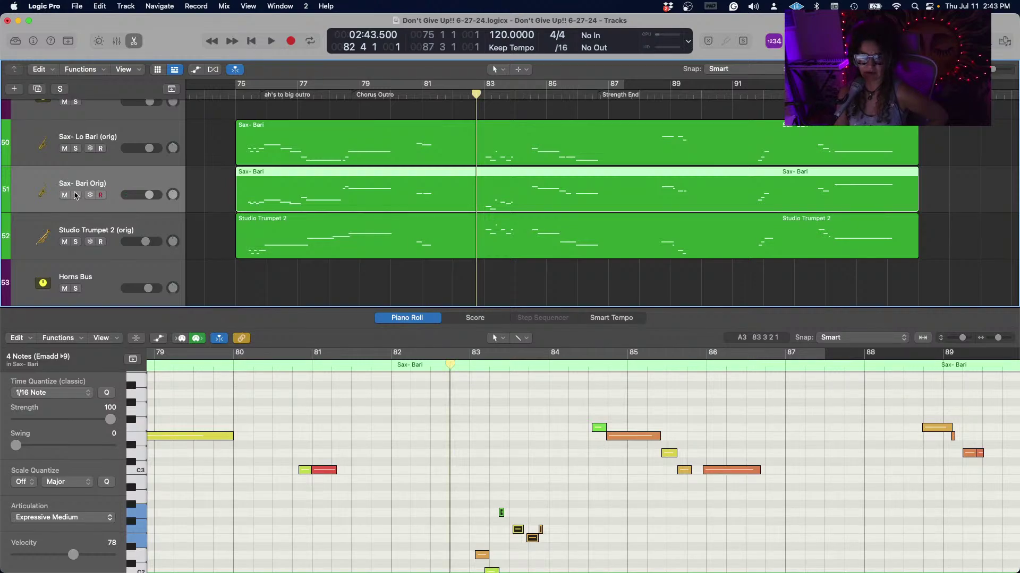
click(75, 195)
click(75, 149)
key(space)
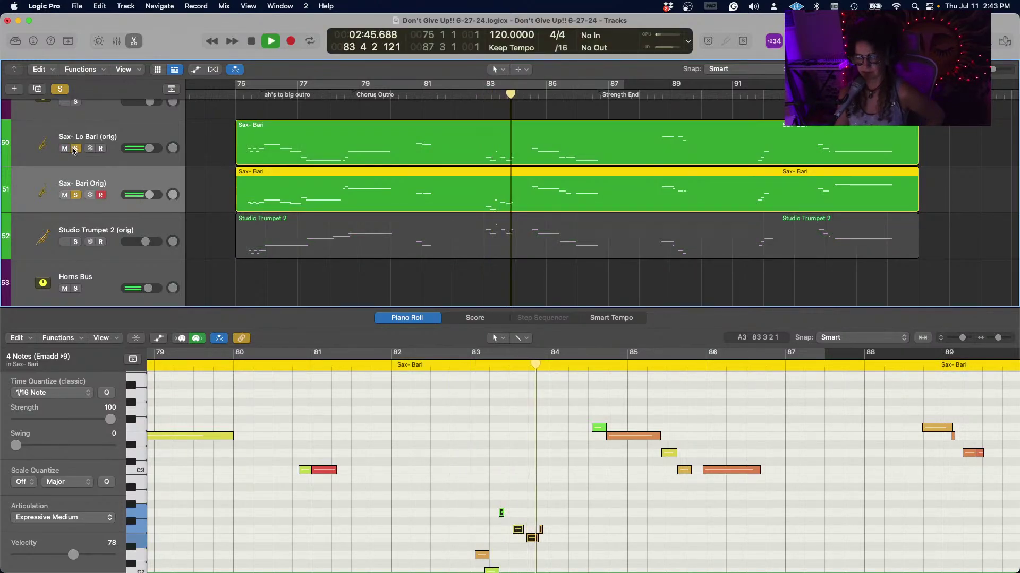
key(space)
click(75, 149)
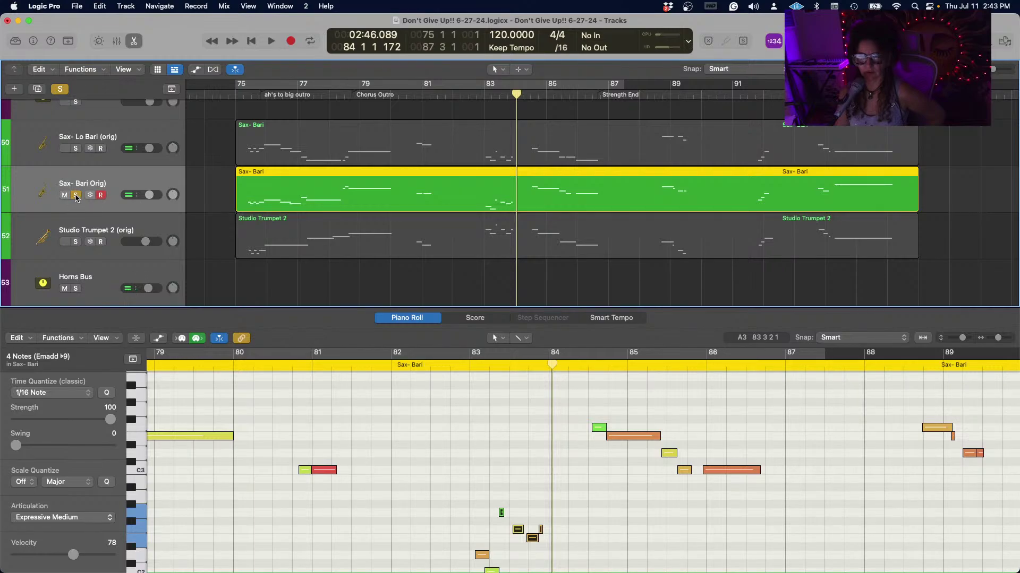
click(76, 196)
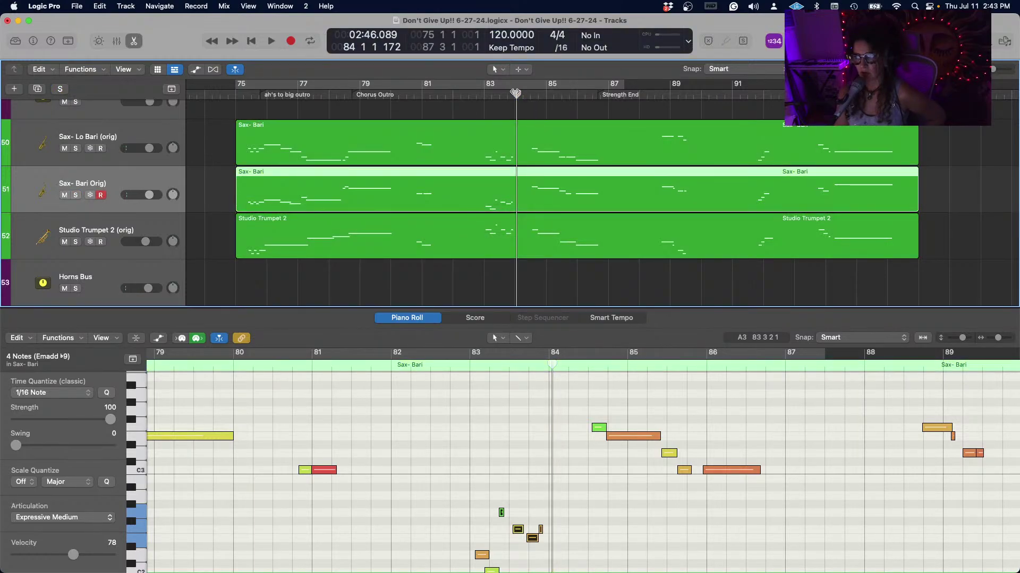
Return the playhead to just before bar 83 and transpose the six-note bar 83 phrase in the Sax- Lo Bari (orig) region up 12 semitones.
drag(517, 94, 474, 97)
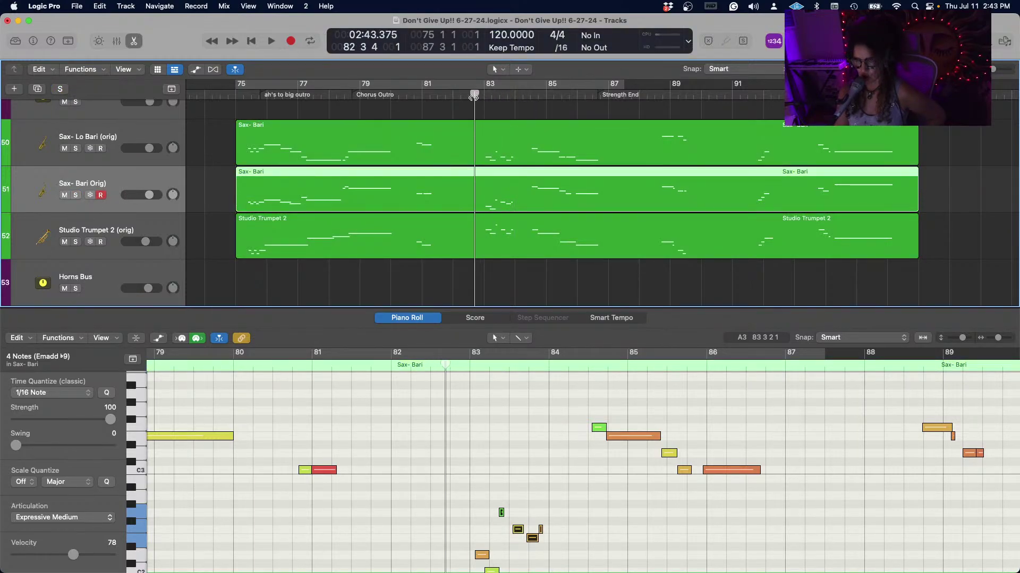
click(511, 134)
scroll(546, 427, down, 3)
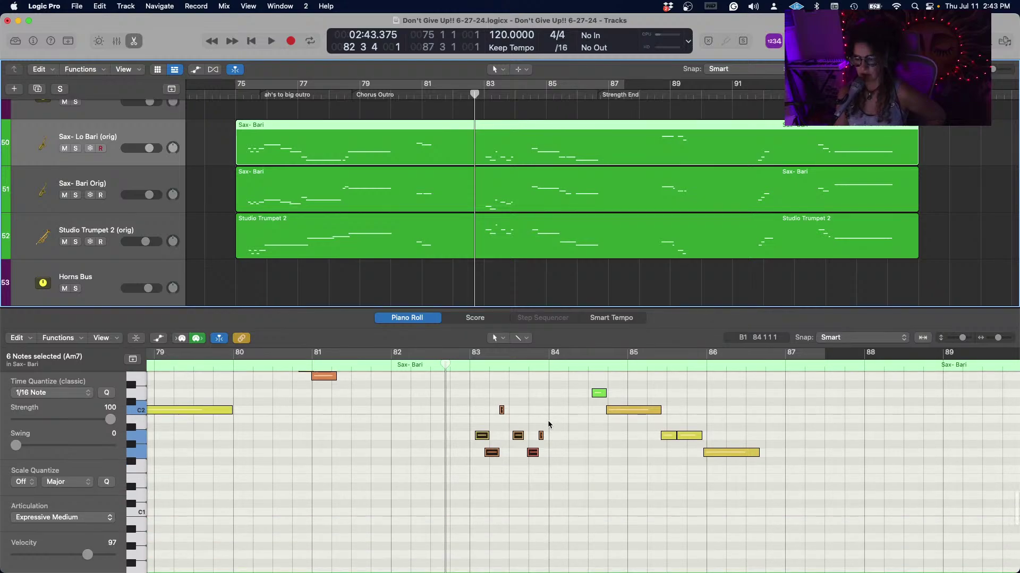
scroll(548, 425, up, 2)
scroll(550, 415, up, 2)
scroll(549, 405, down, 5)
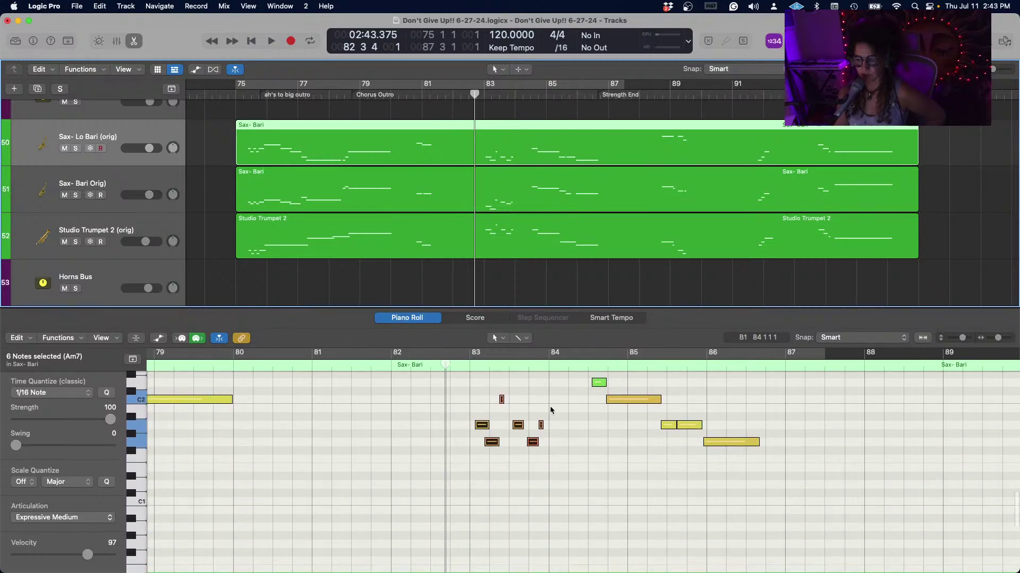
scroll(550, 408, up, 5)
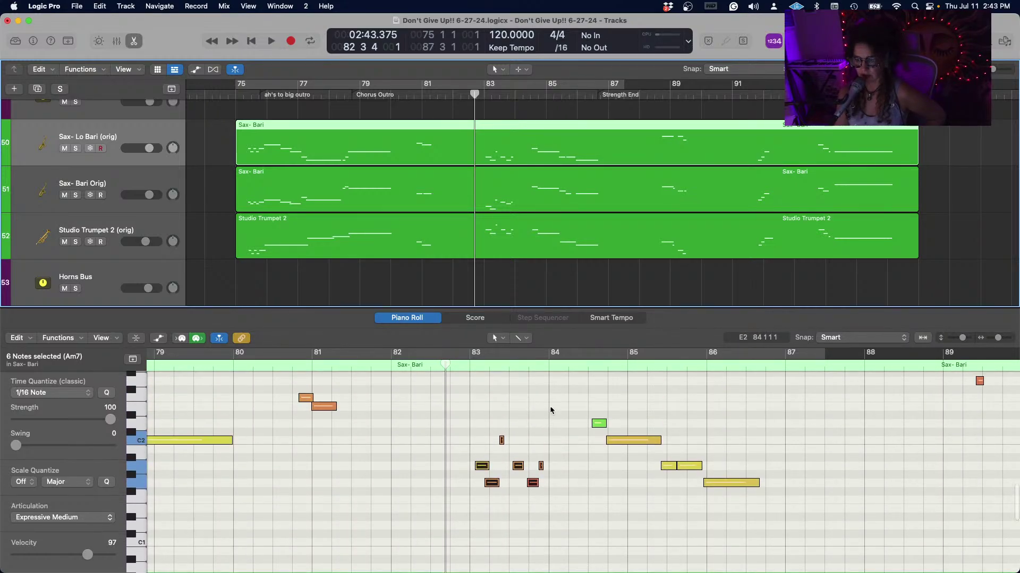
click(491, 494)
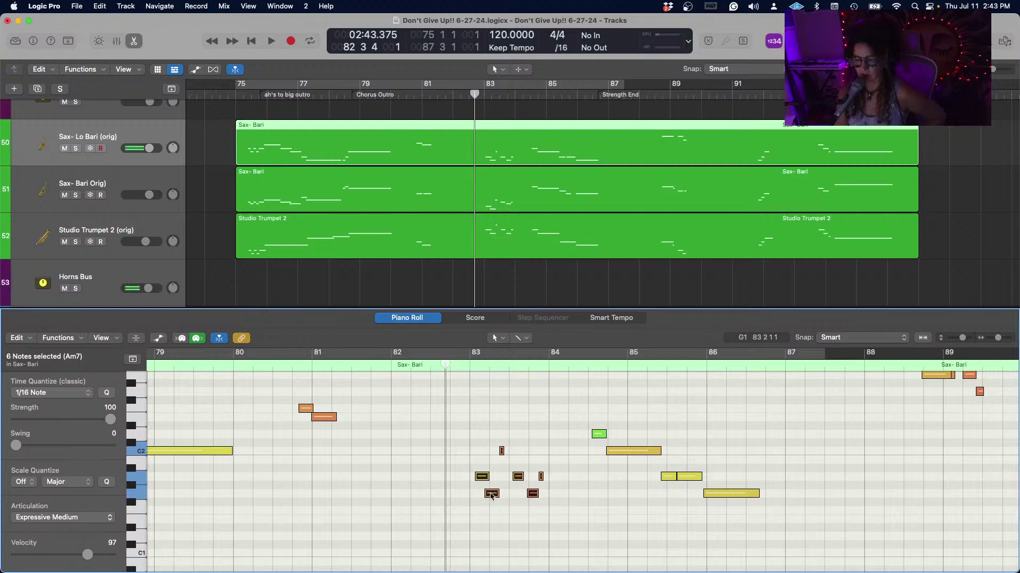
drag(466, 439, 535, 494)
right_click(536, 494)
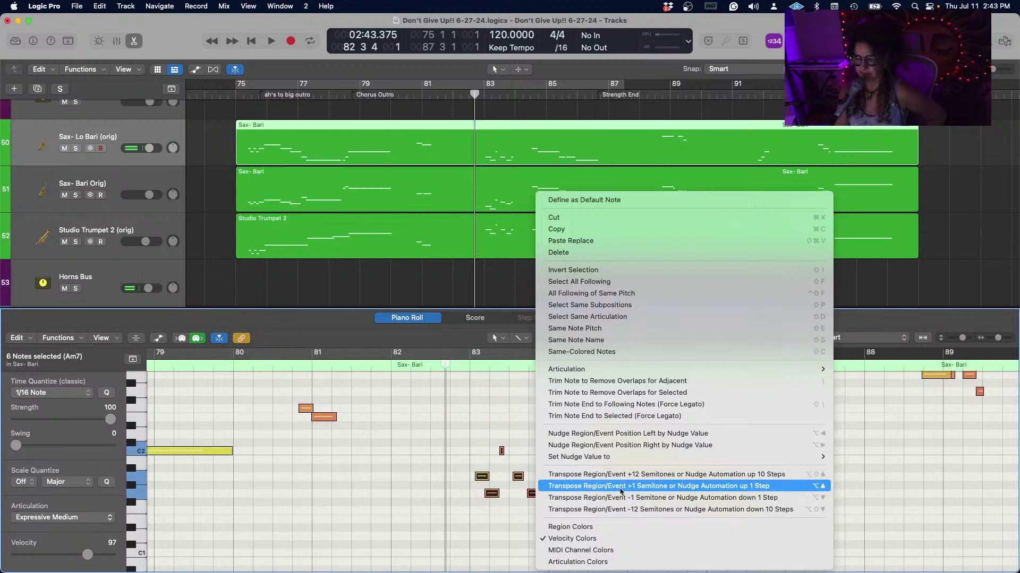
click(609, 474)
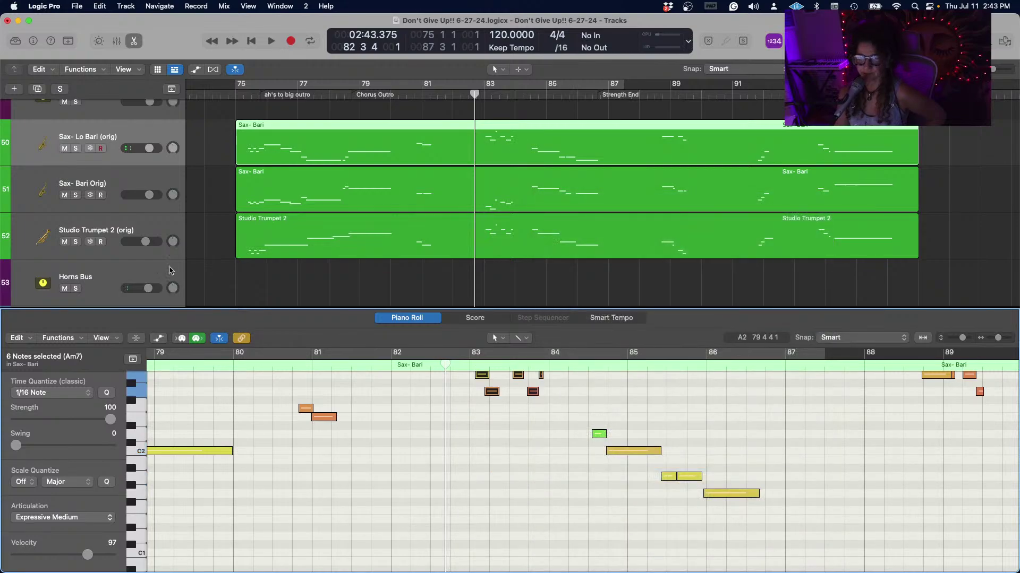
Solo both baritone sax tracks and listen to the bar 83 phrase with the raised Sax- Lo Bari (orig) notes.
click(76, 195)
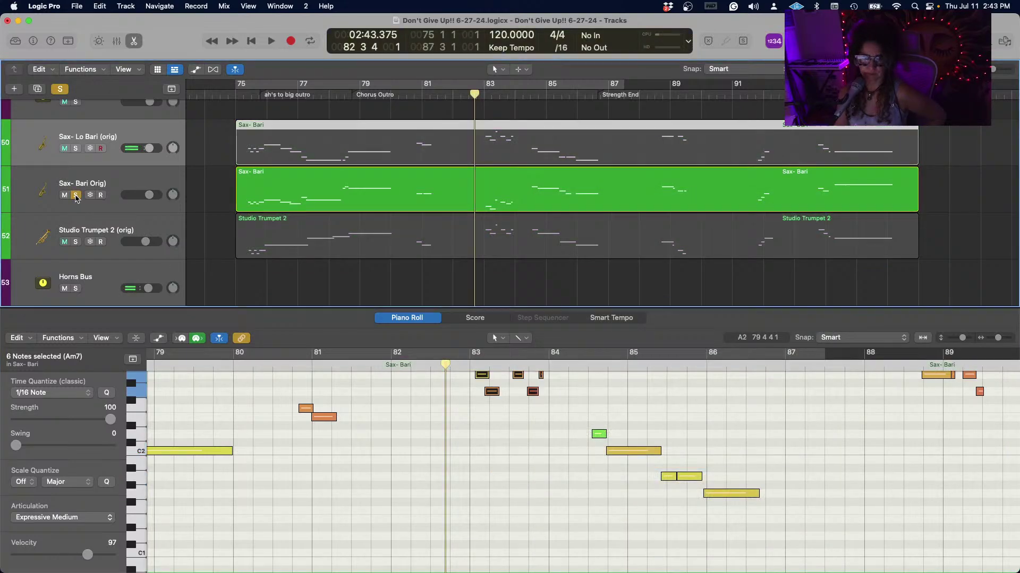
click(76, 148)
key(space)
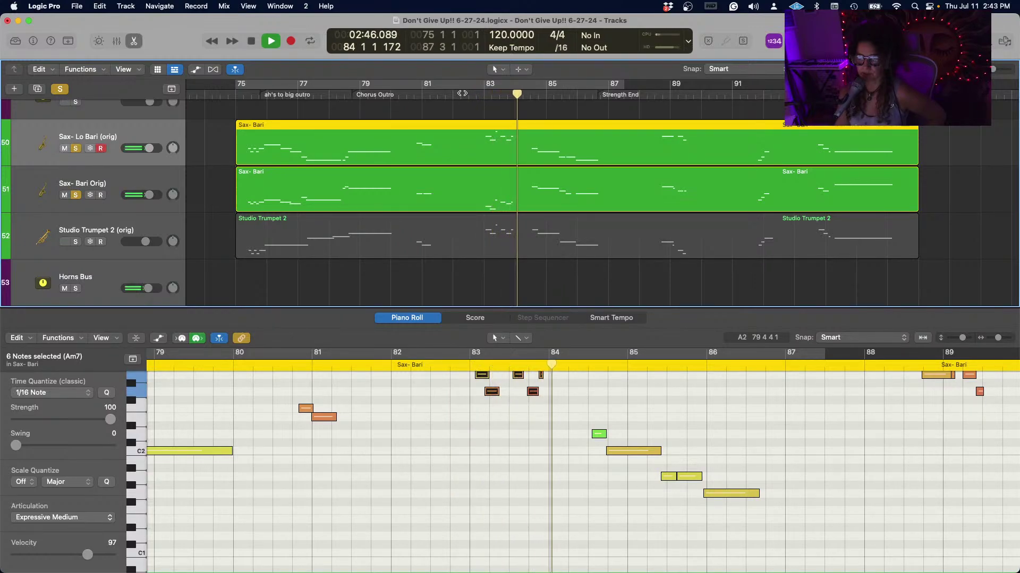
key(space)
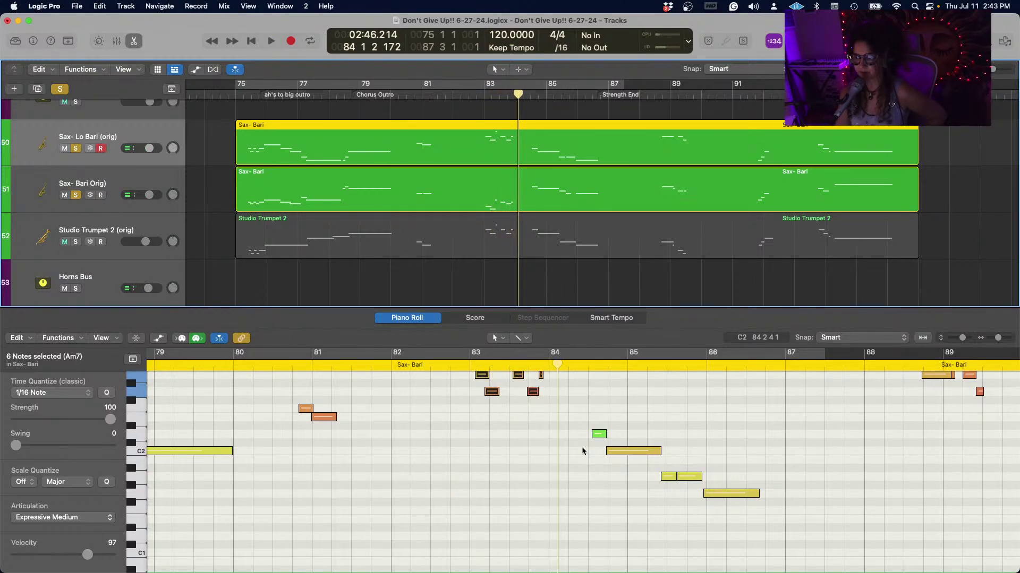
Add Studio Trumpet 2 (orig) to the soloed baritone saxes and listen to the three parts together in bar 83.
scroll(582, 448, up, 3)
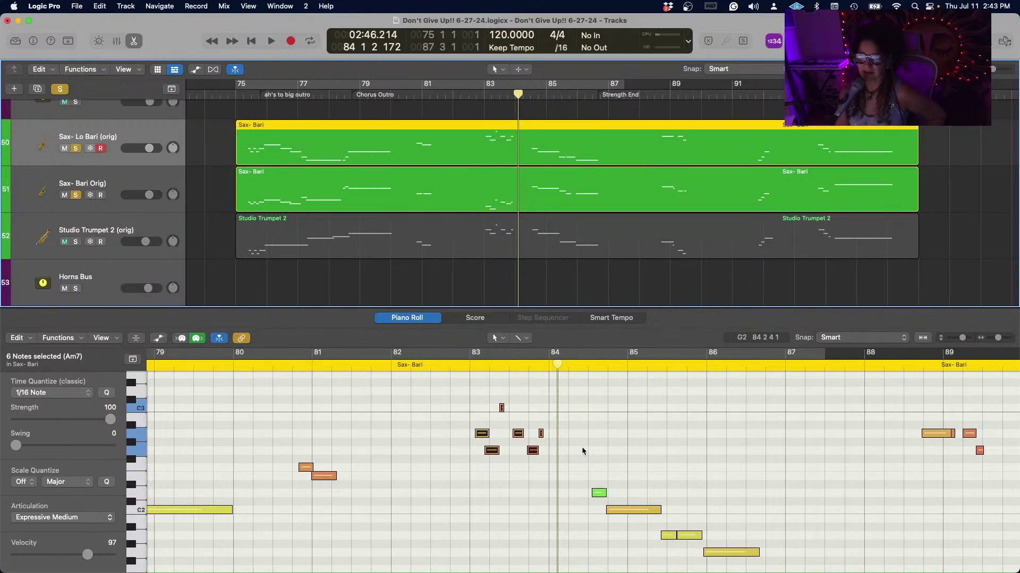
scroll(581, 447, down, 2)
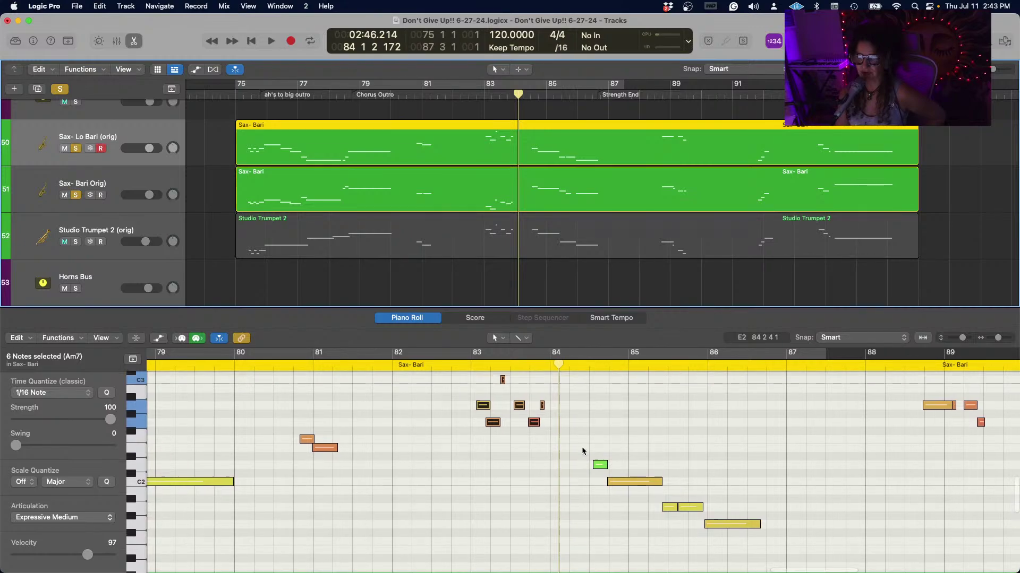
scroll(582, 451, up, 2)
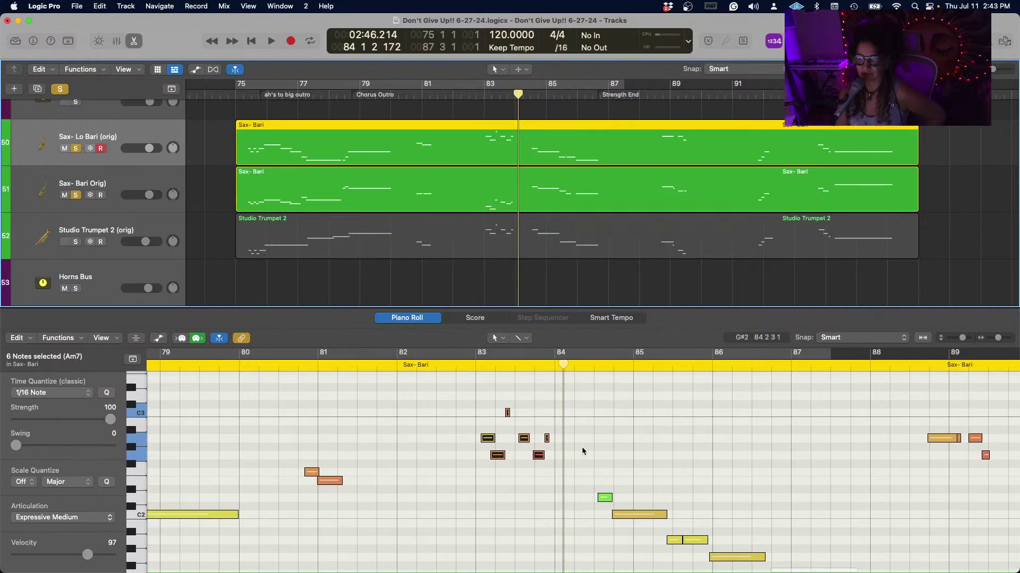
click(75, 242)
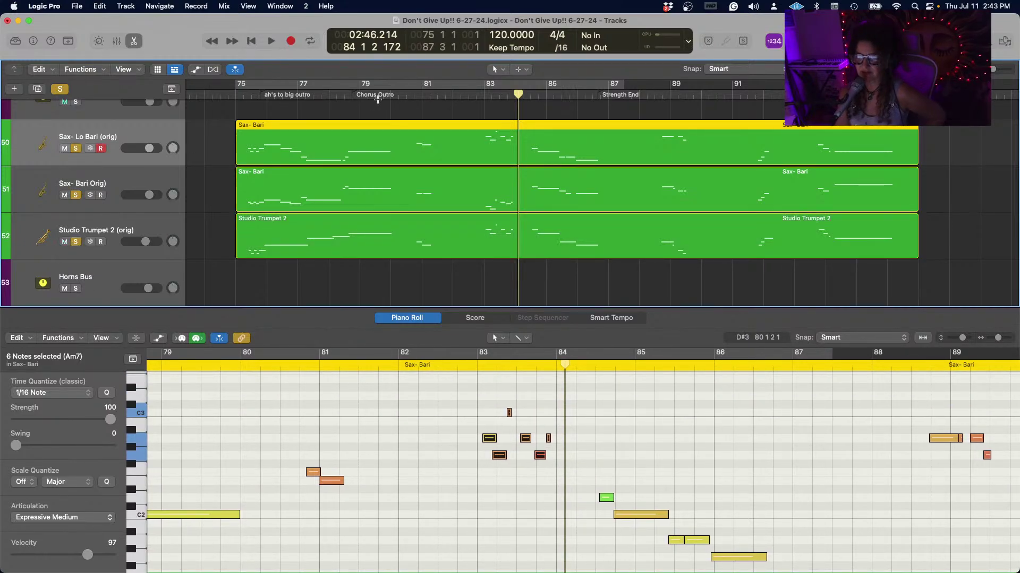
click(479, 95)
key(space)
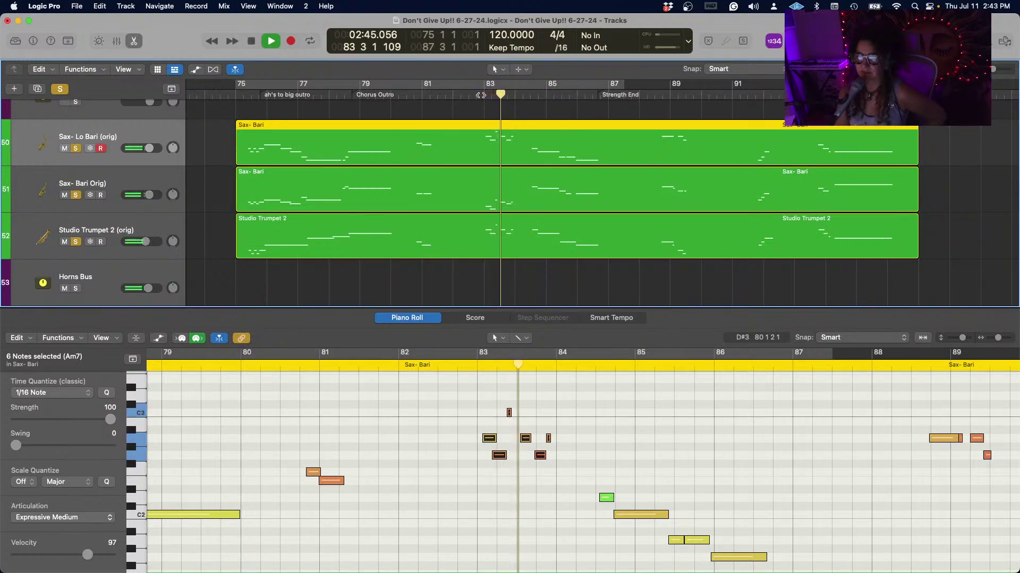
key(space)
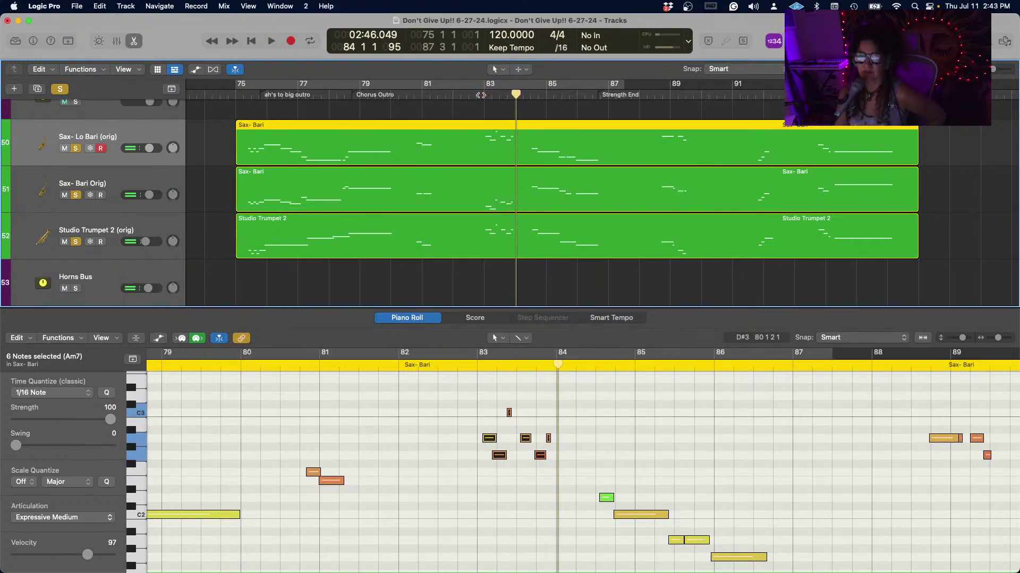
Replay the bar 83 phrase from just before the bar with the trumpet and both baritone saxes soloed.
click(482, 96)
key(space)
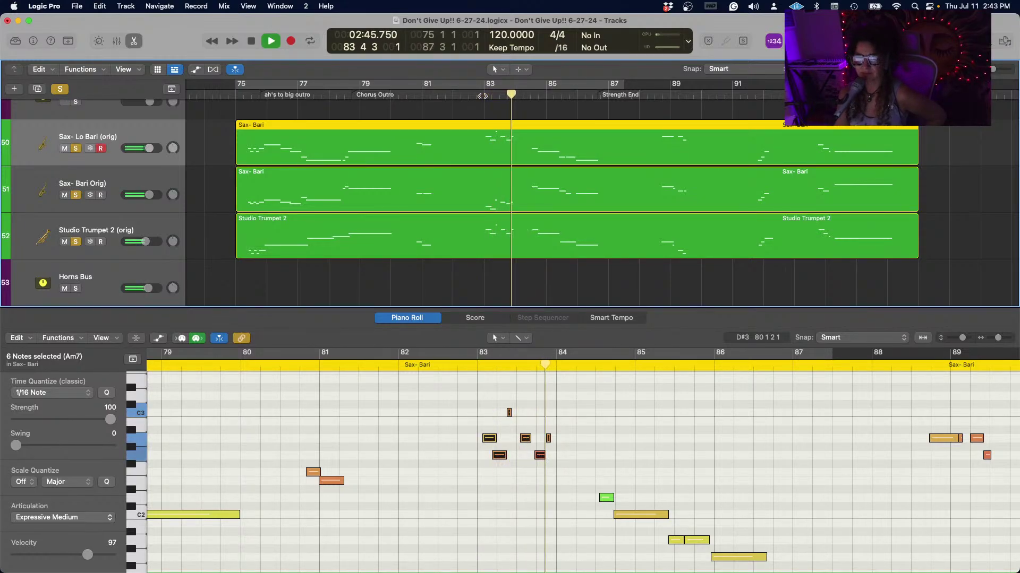
key(space)
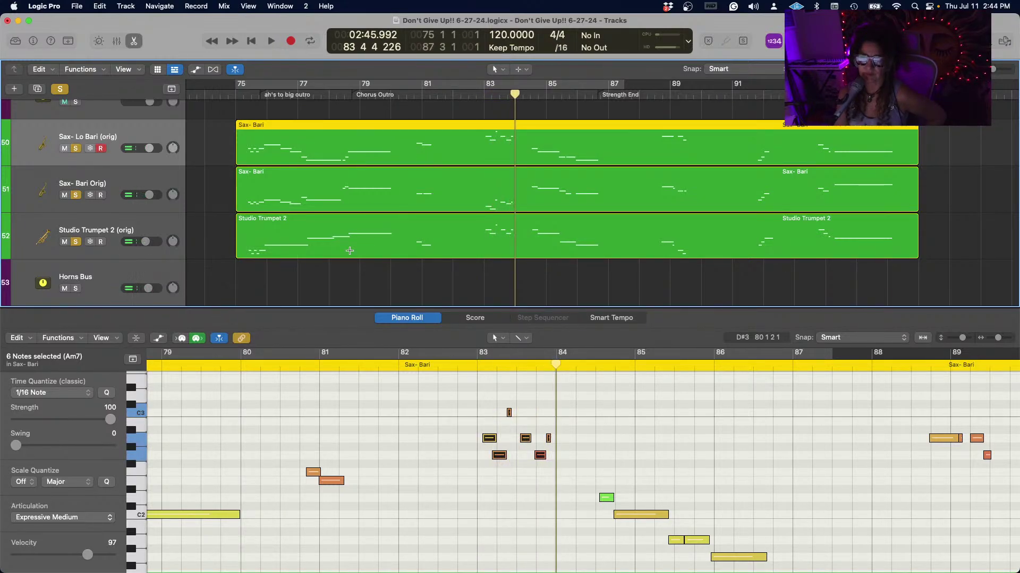
key(space)
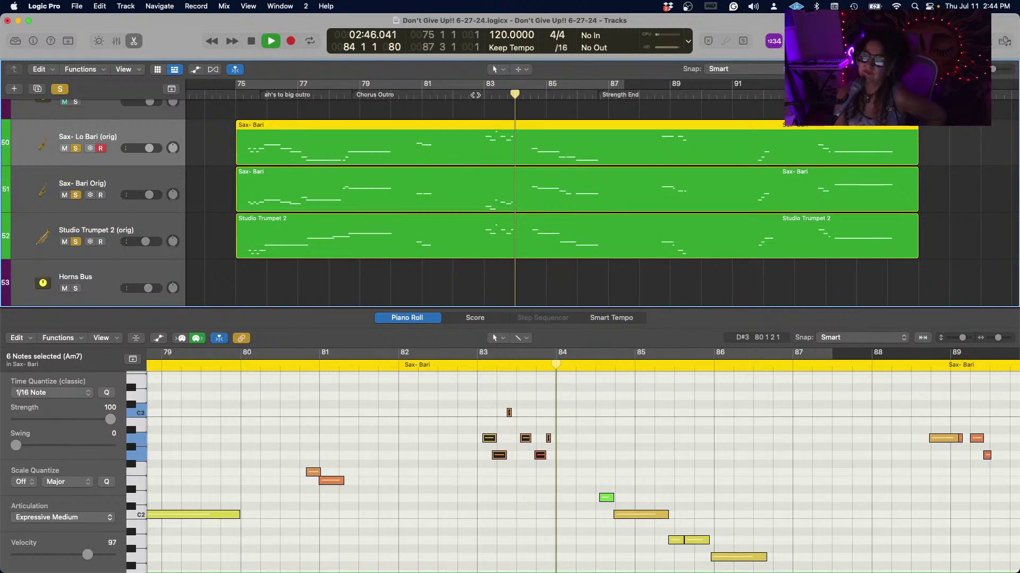
click(476, 95)
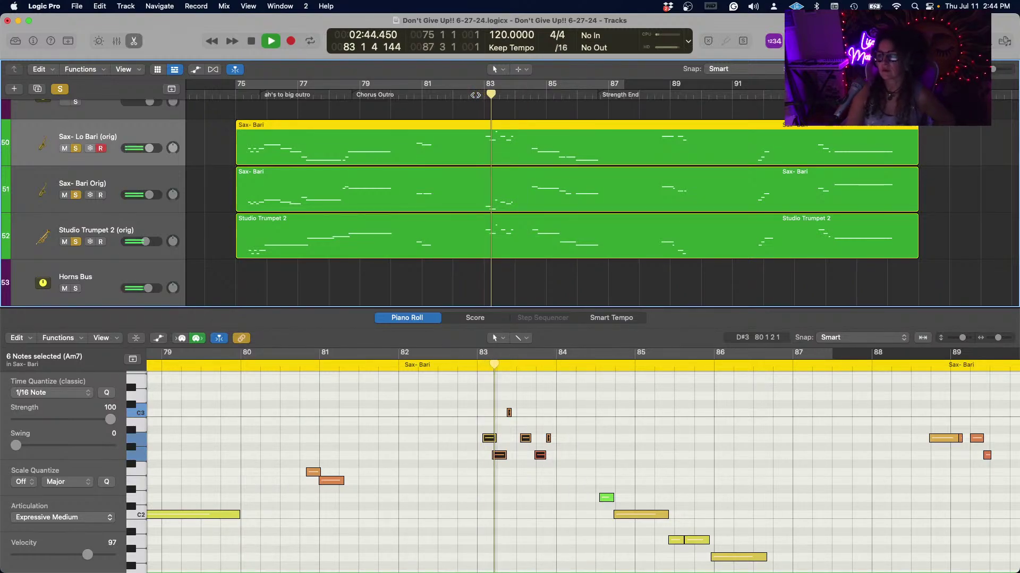
key(space)
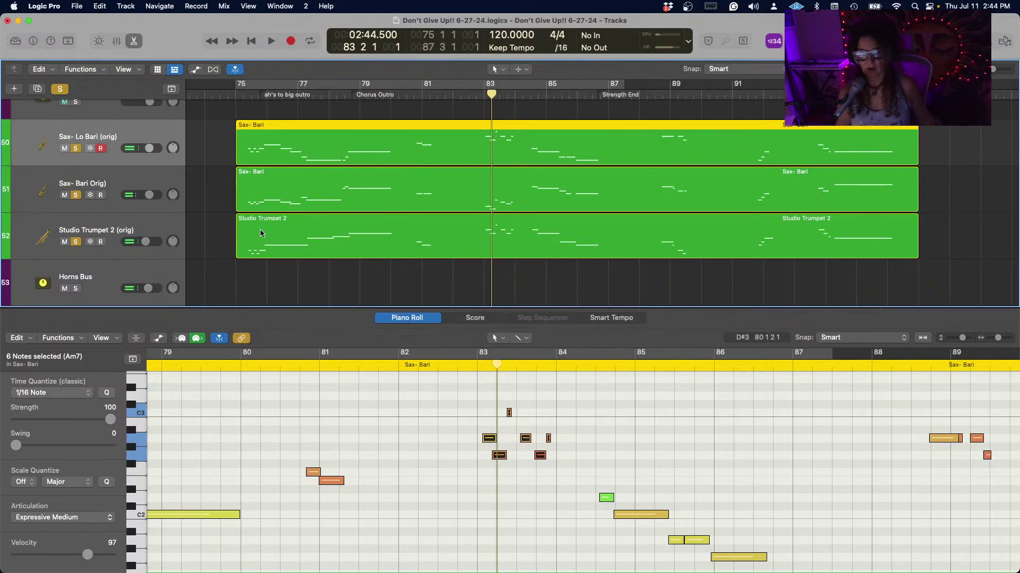
Unsolo Sax- Bari Orig and Sax- Lo Bari (orig), leaving only Studio Trumpet 2 (orig) soloed, and bring up each sax track's notes.
click(76, 195)
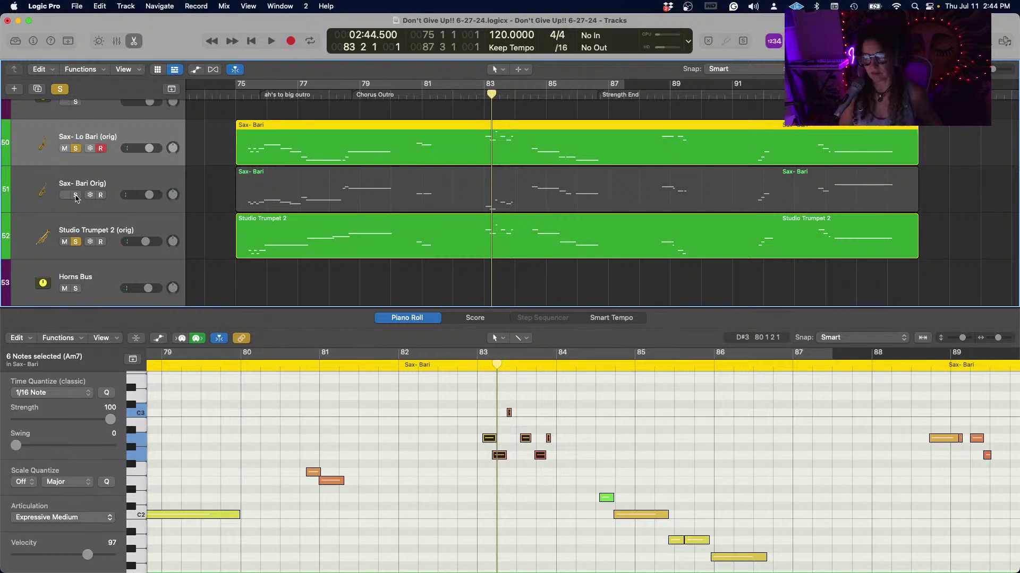
click(507, 188)
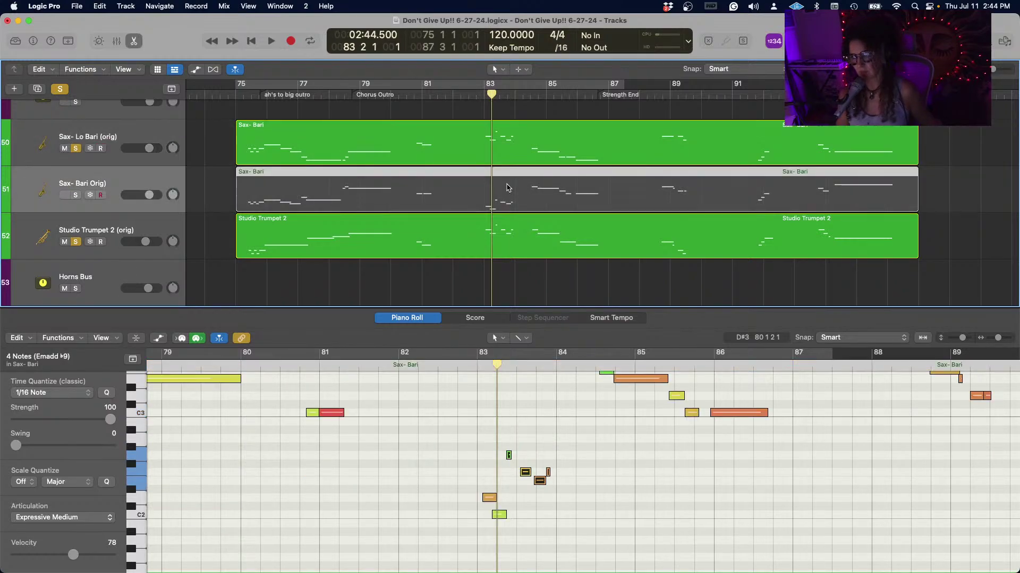
click(76, 148)
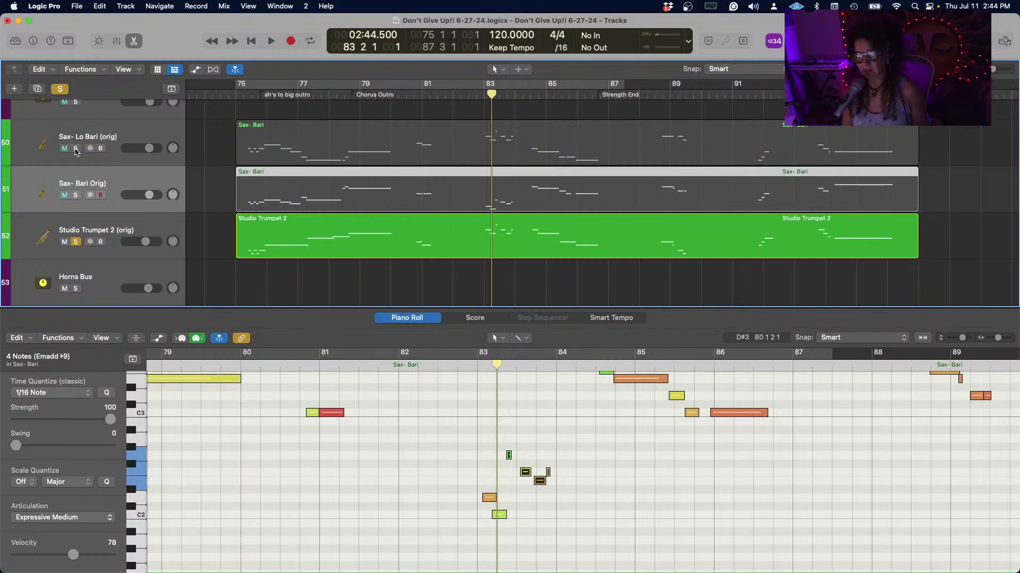
click(138, 134)
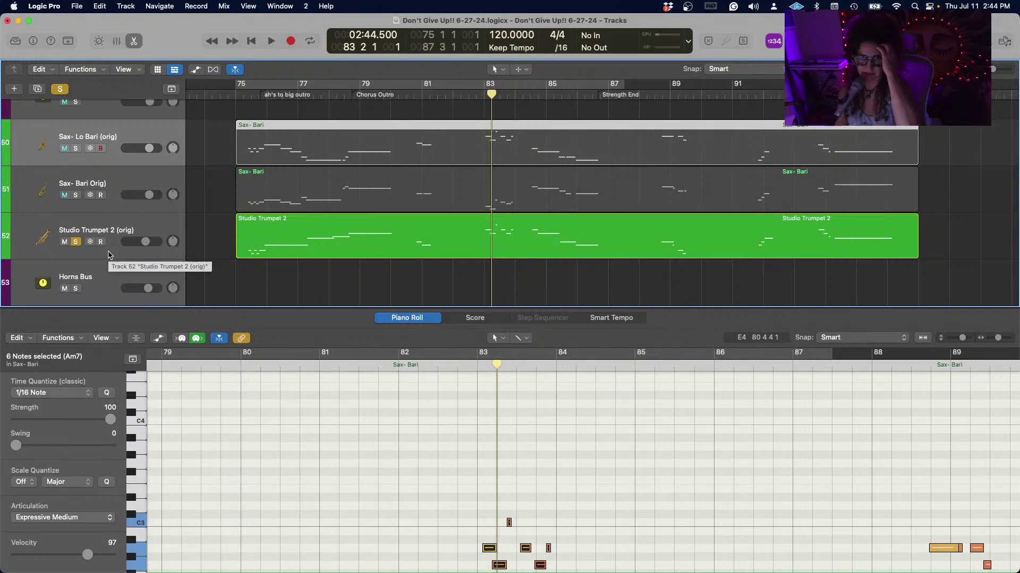
click(125, 181)
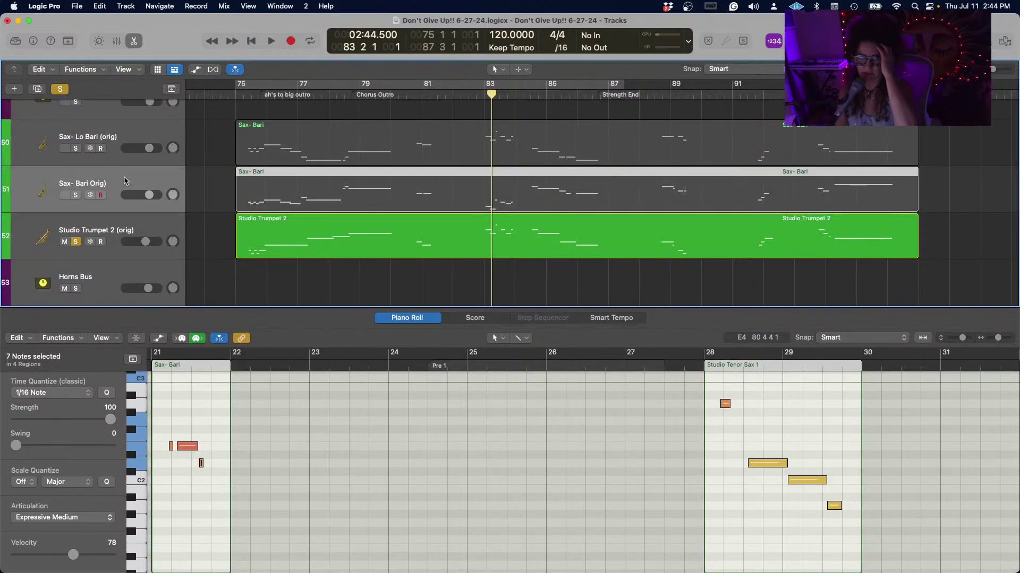
Solo Sax- Bari Orig and Sax- Lo Bari (orig) and take Studio Trumpet 2 (orig) out of solo.
click(76, 196)
click(75, 148)
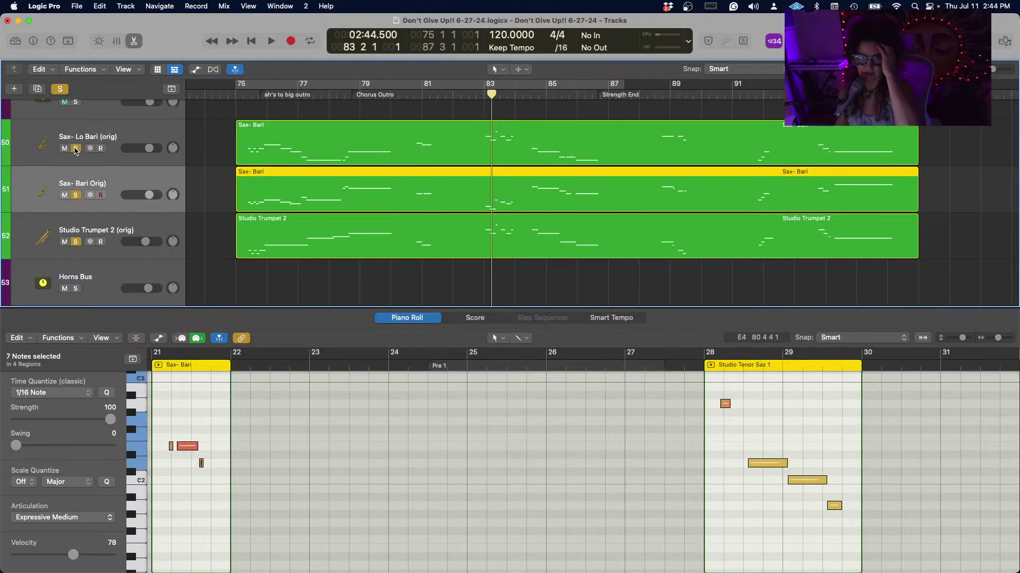
click(76, 243)
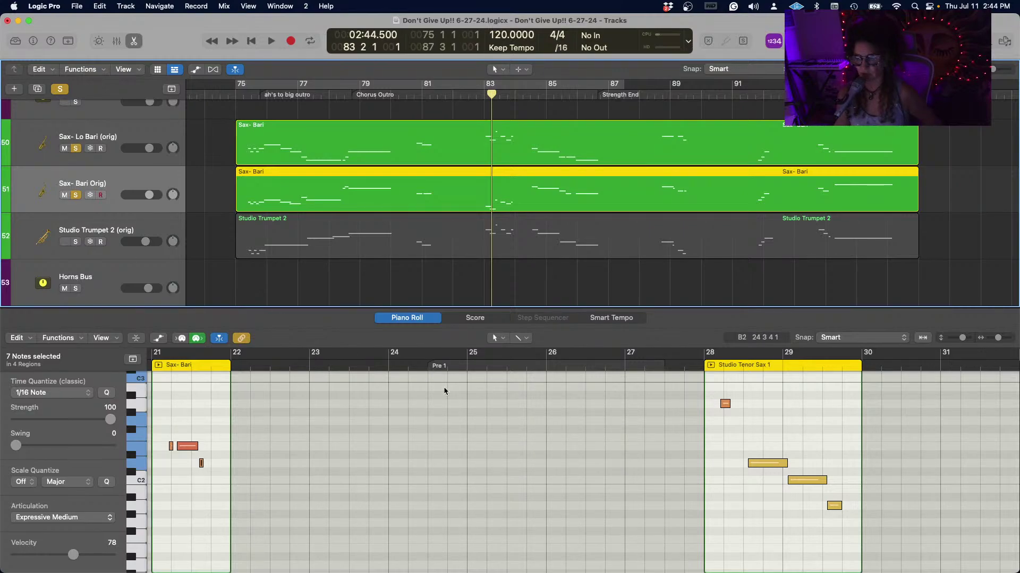
scroll(471, 401, up, 6)
scroll(471, 400, right, 2)
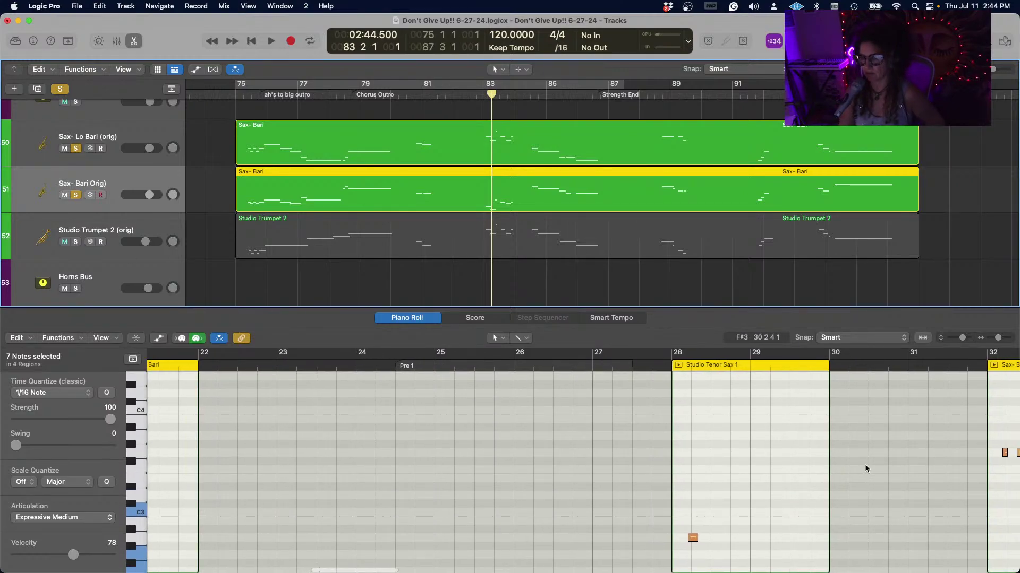
Find the bar 83 notes of Sax- Bari Orig in the piano roll and clear the note selection.
scroll(865, 468, right, 15)
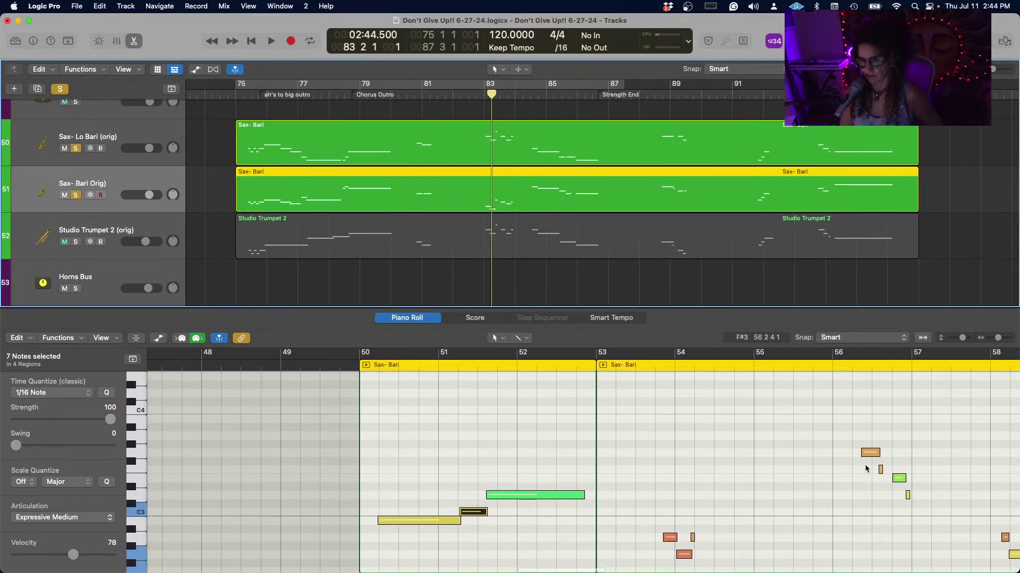
scroll(866, 468, right, 12)
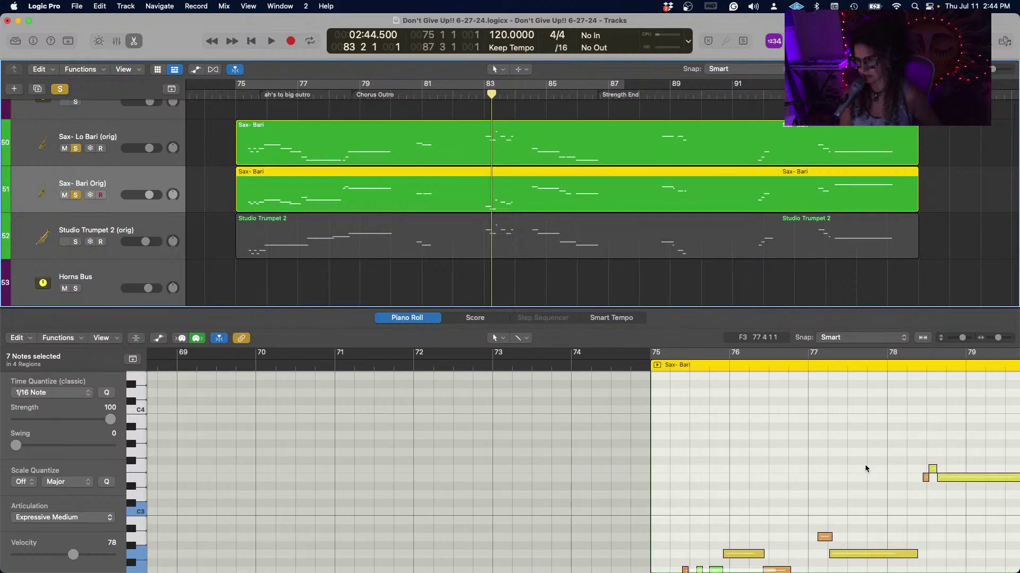
scroll(865, 469, right, 7)
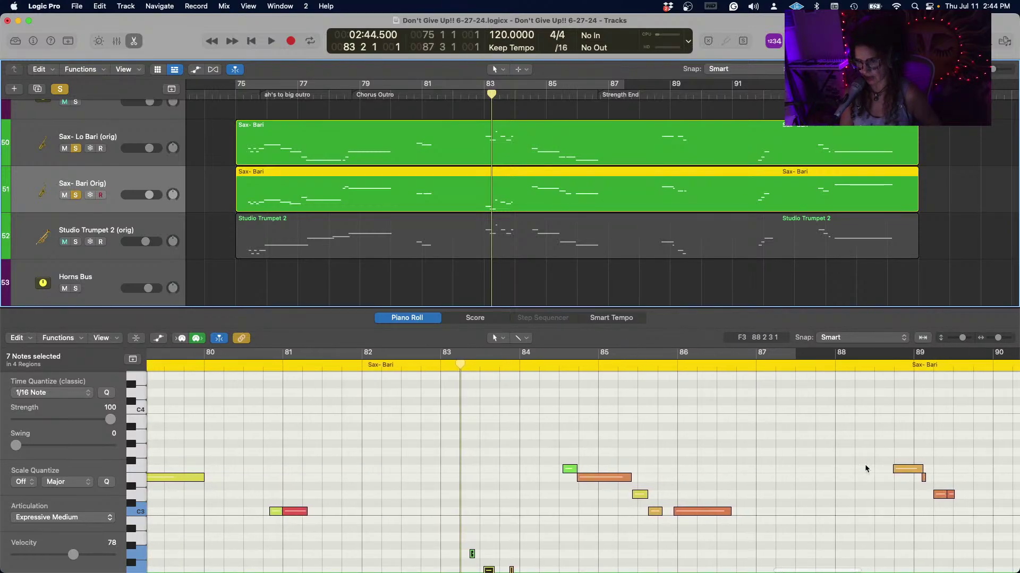
scroll(564, 479, down, 5)
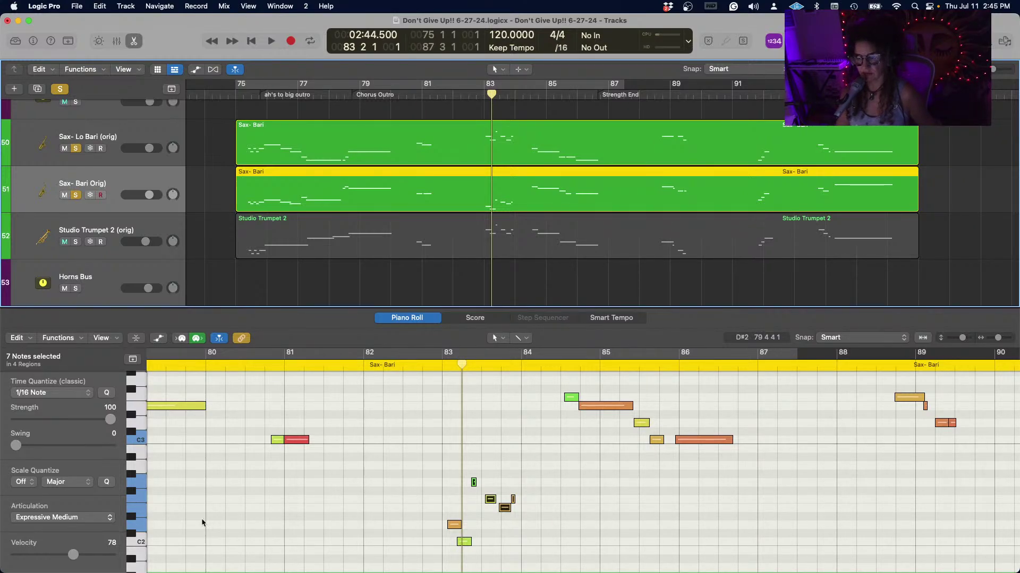
click(552, 502)
scroll(552, 503, down, 2)
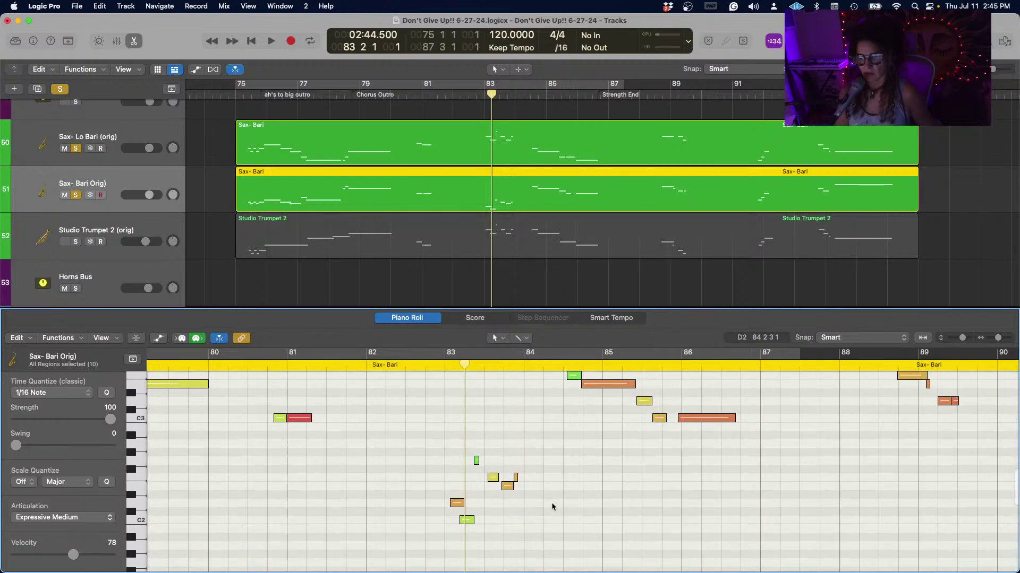
scroll(551, 502, down, 1)
scroll(551, 503, left, 2)
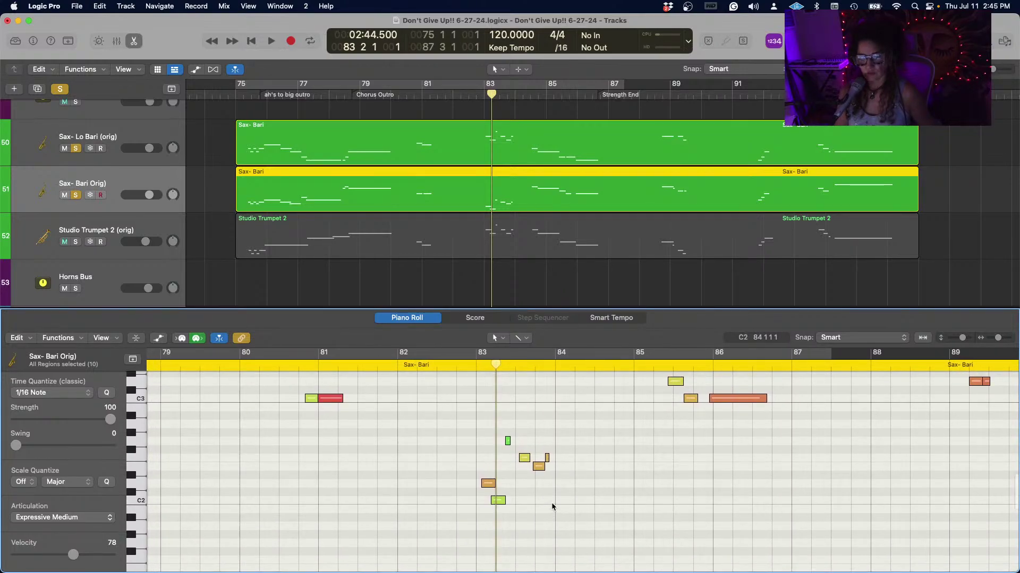
Audition the bar 83 notes of Sax- Bari Orig one by one, in order, and leave none selected.
click(486, 484)
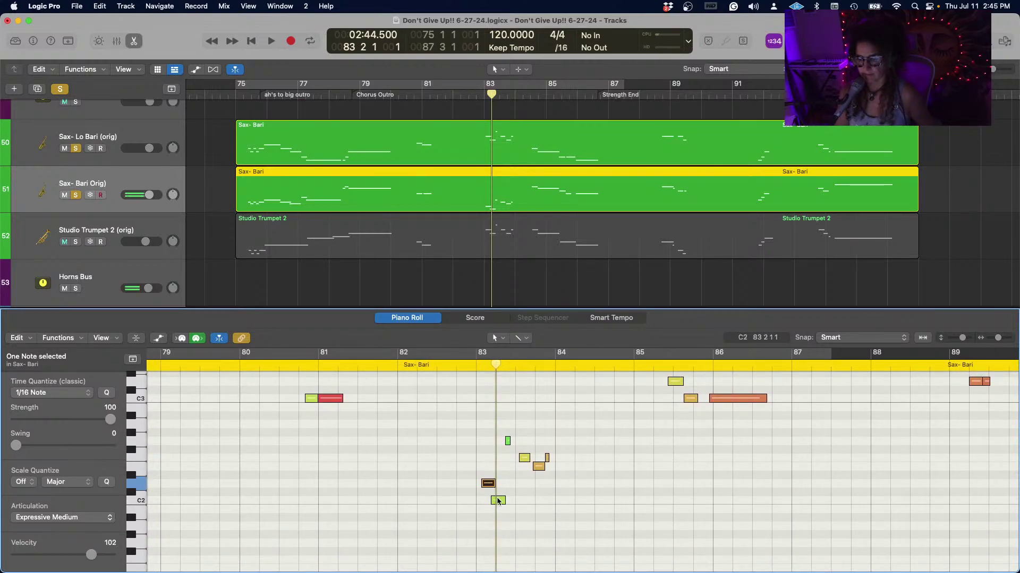
click(498, 501)
click(508, 442)
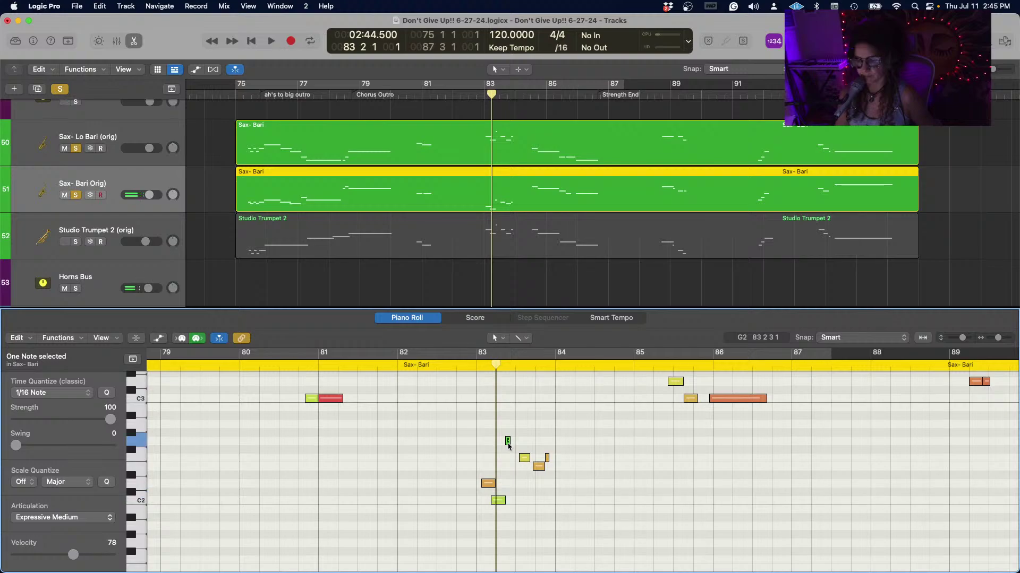
click(524, 459)
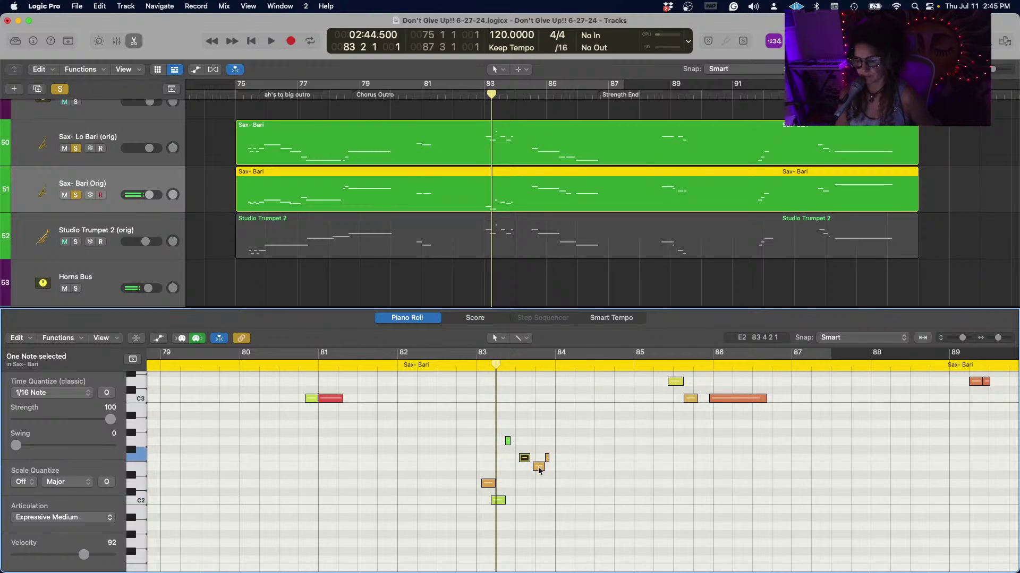
click(539, 467)
click(547, 458)
click(470, 468)
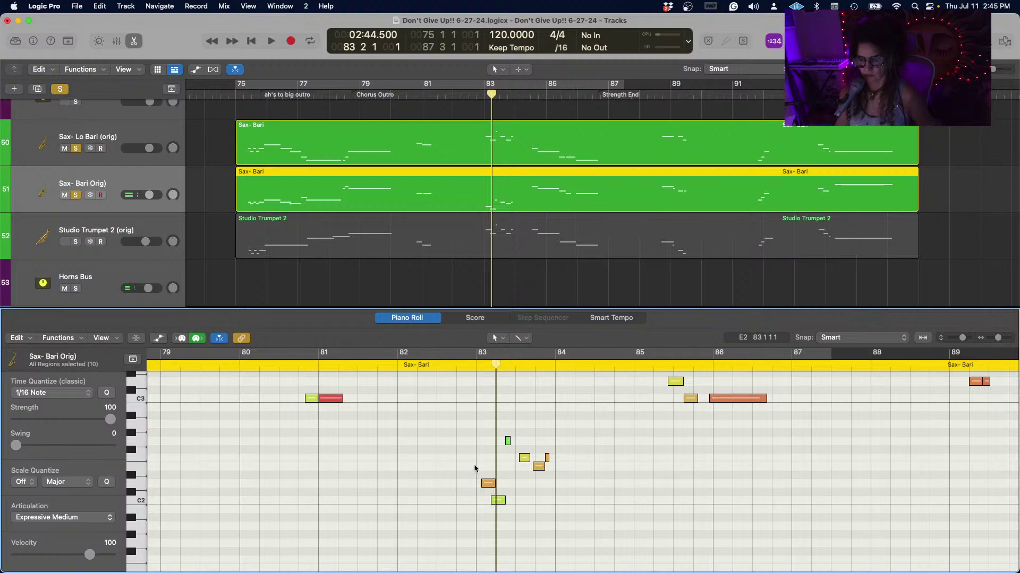
Transpose the first two bar 83 notes of Sax- Bari Orig up 12 semitones and play the phrase with both saxes soloed.
drag(473, 470, 508, 510)
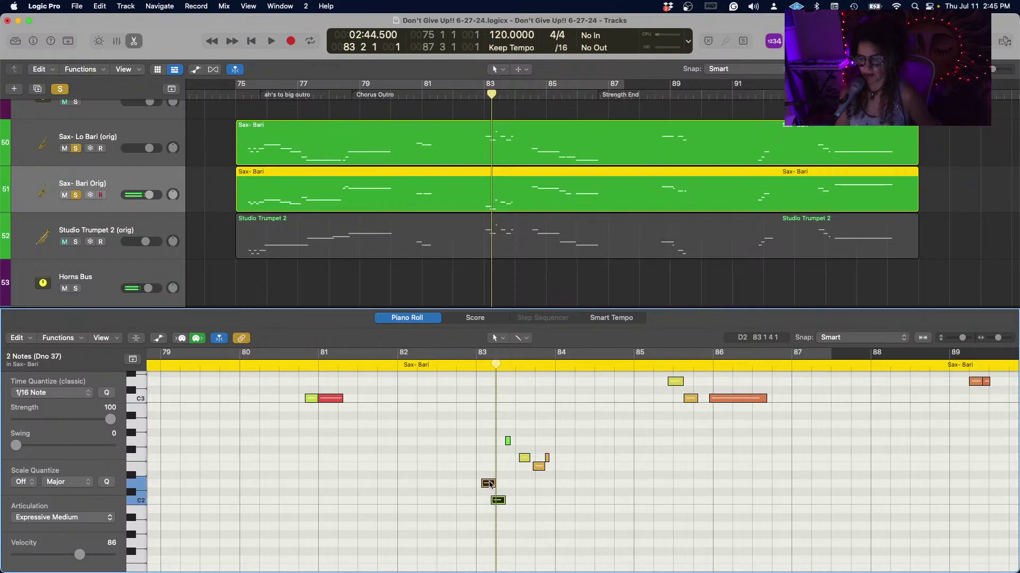
right_click(487, 483)
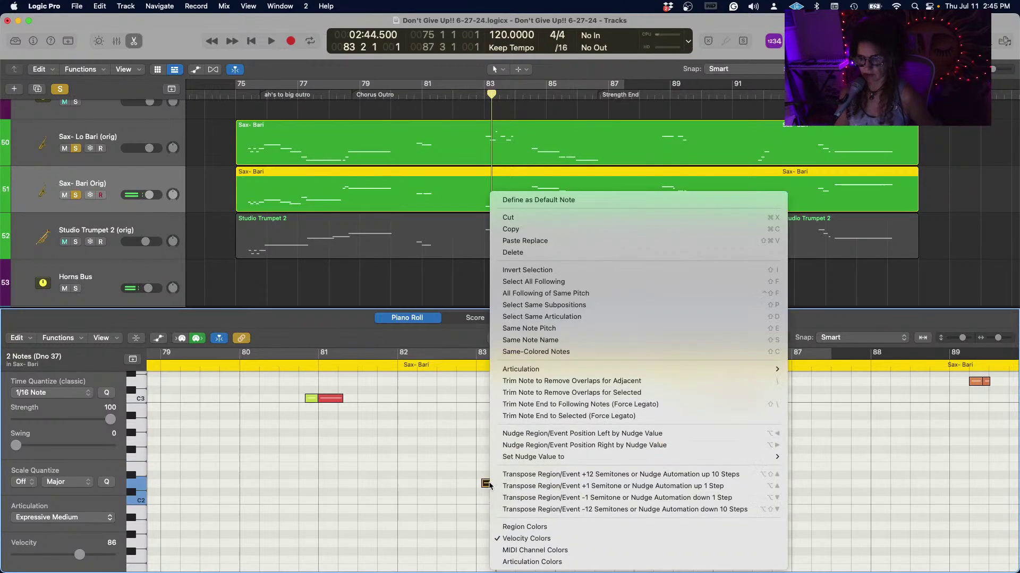
click(563, 476)
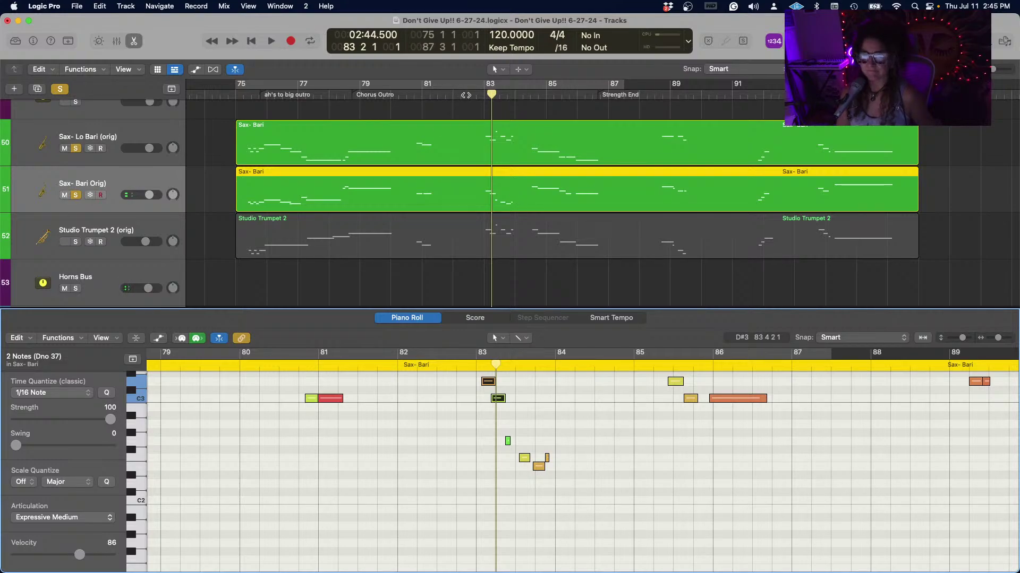
key(space)
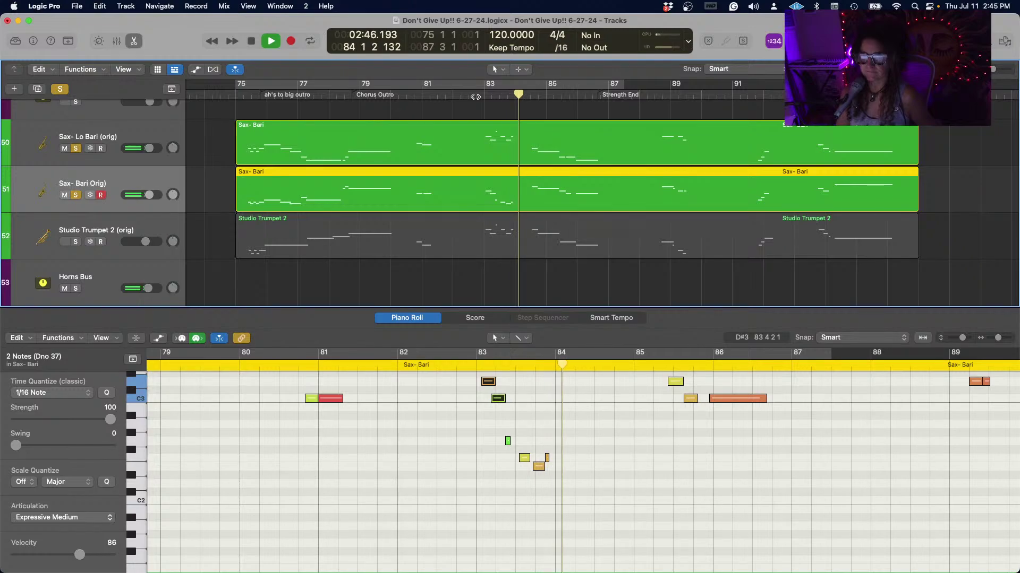
key(space)
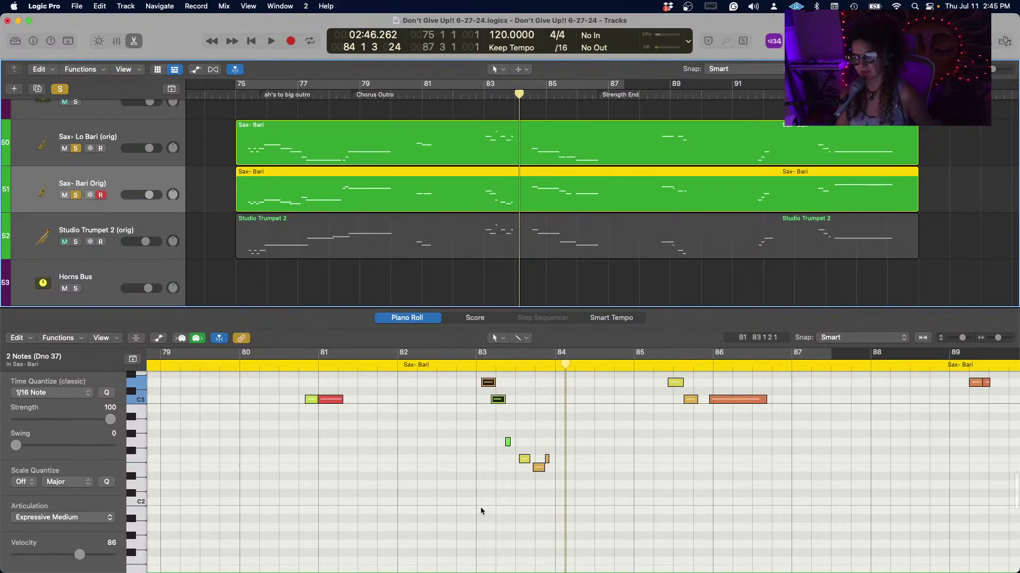
Bring up the Sax- Lo Bari (orig) notes, move the playhead back to bar 82, and audition its bar 83 notes.
scroll(481, 508, up, 2)
scroll(480, 507, right, 1)
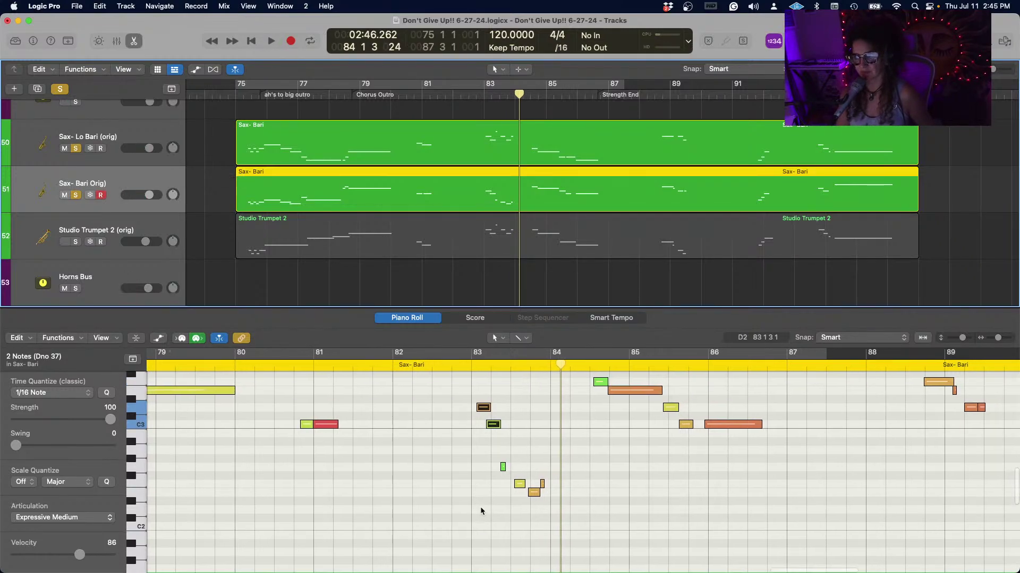
click(537, 128)
drag(521, 95, 465, 94)
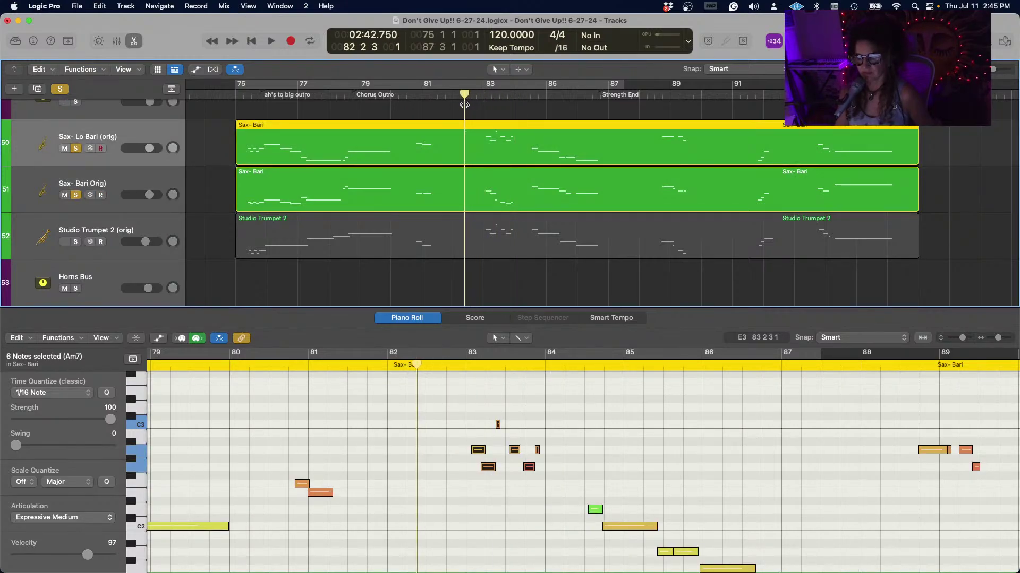
click(498, 424)
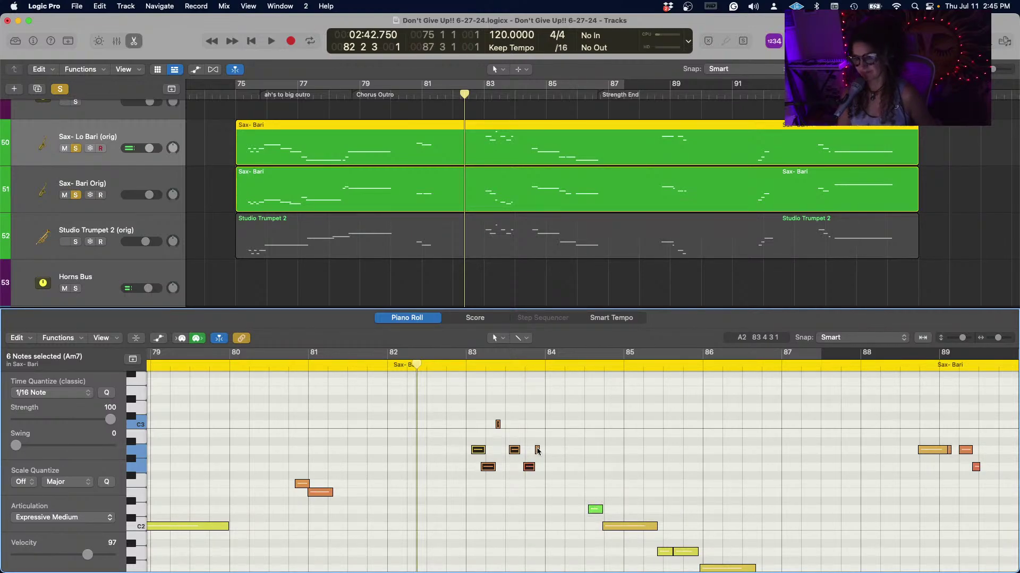
click(478, 451)
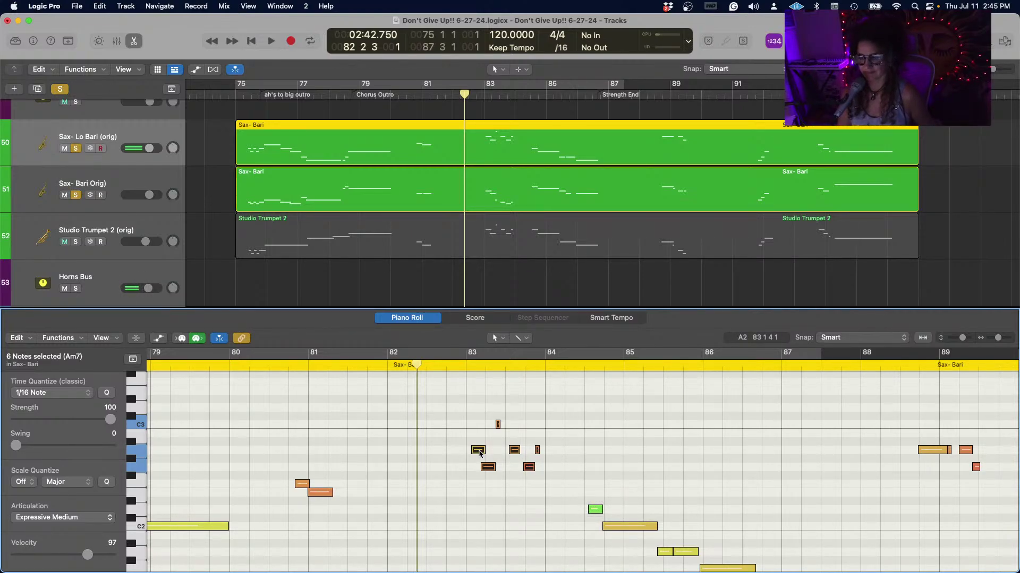
click(489, 471)
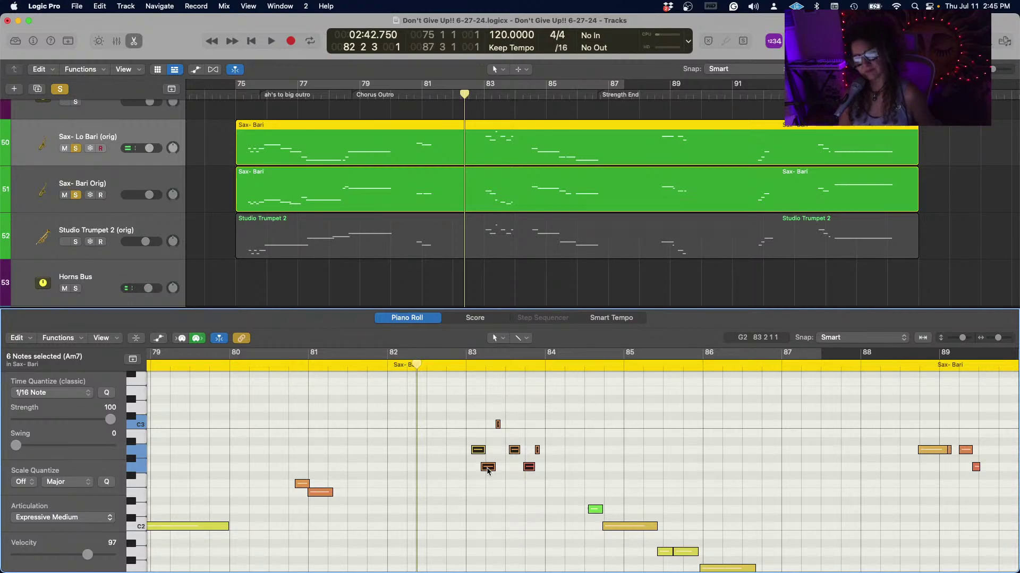
scroll(488, 471, right, 2)
scroll(488, 471, down, 1)
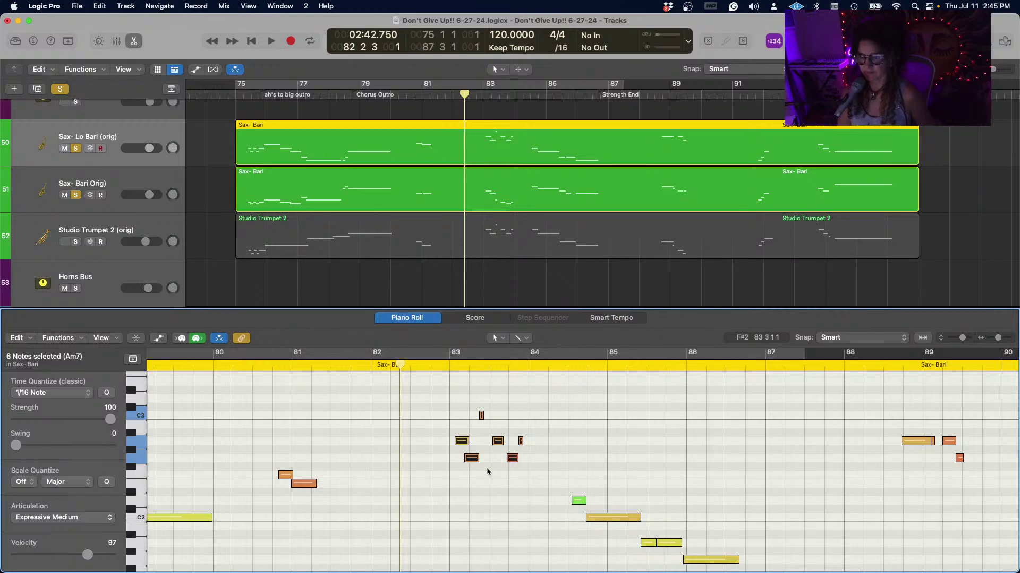
scroll(487, 472, down, 1)
scroll(487, 472, right, 1)
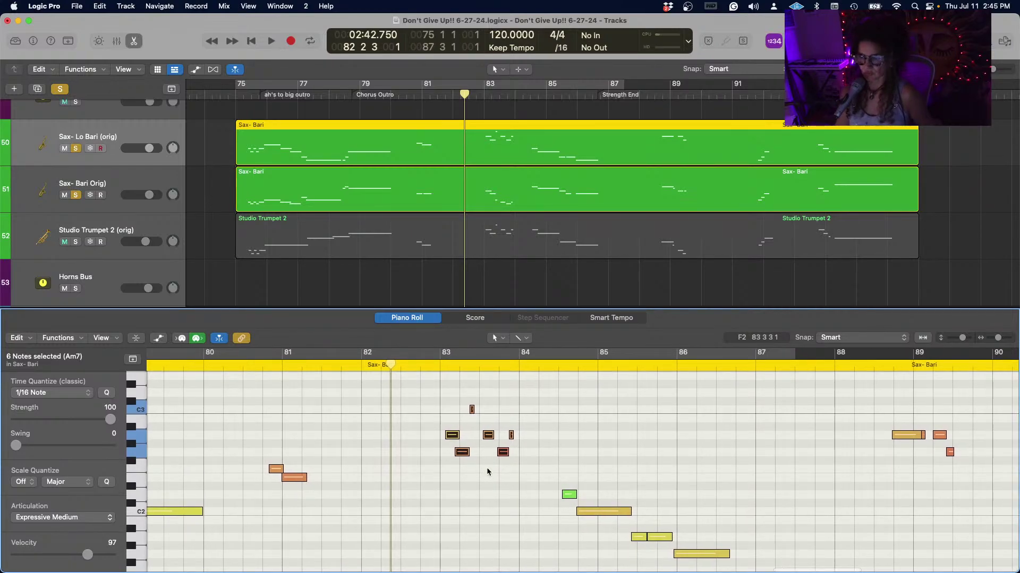
Take Sax- Bari Orig and Sax- Lo Bari (orig) out of solo and play the full mix from bar 82.
click(76, 195)
click(76, 149)
key(space)
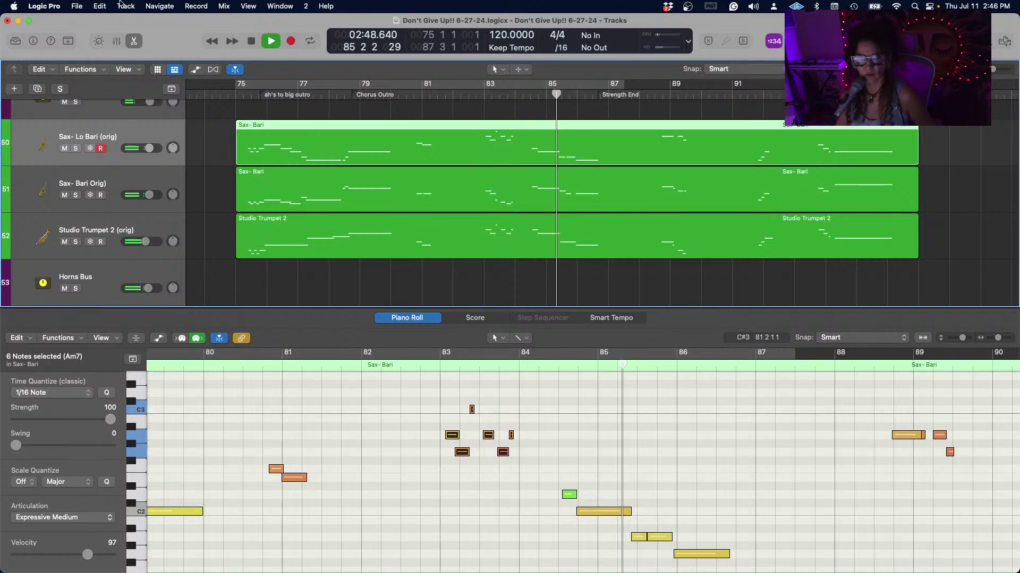
Show the mixer below a view of the string tracks and raise the Strings Buss fader to -0.4 dB.
click(116, 41)
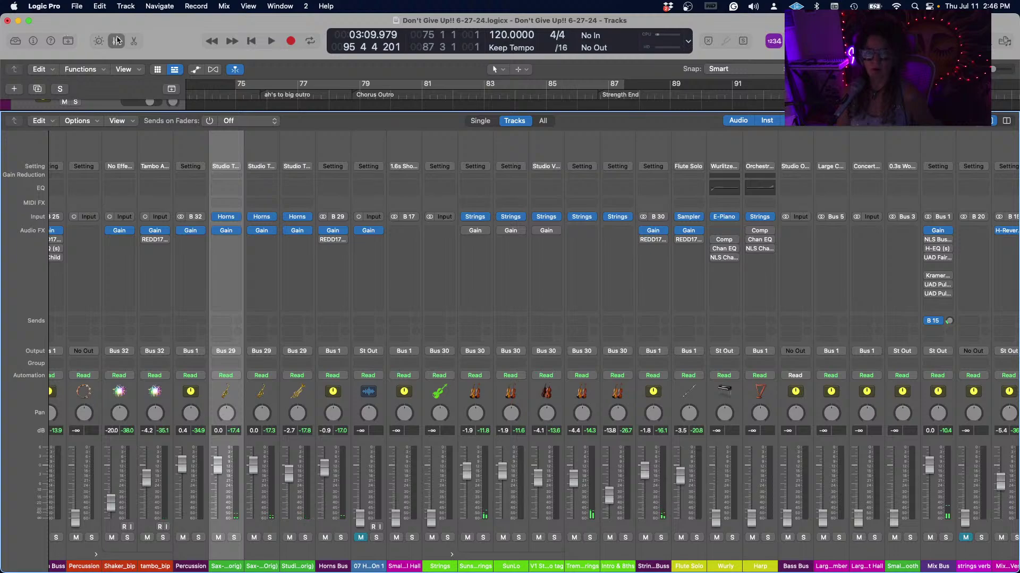
drag(630, 112, 630, 286)
scroll(703, 231, down, 4)
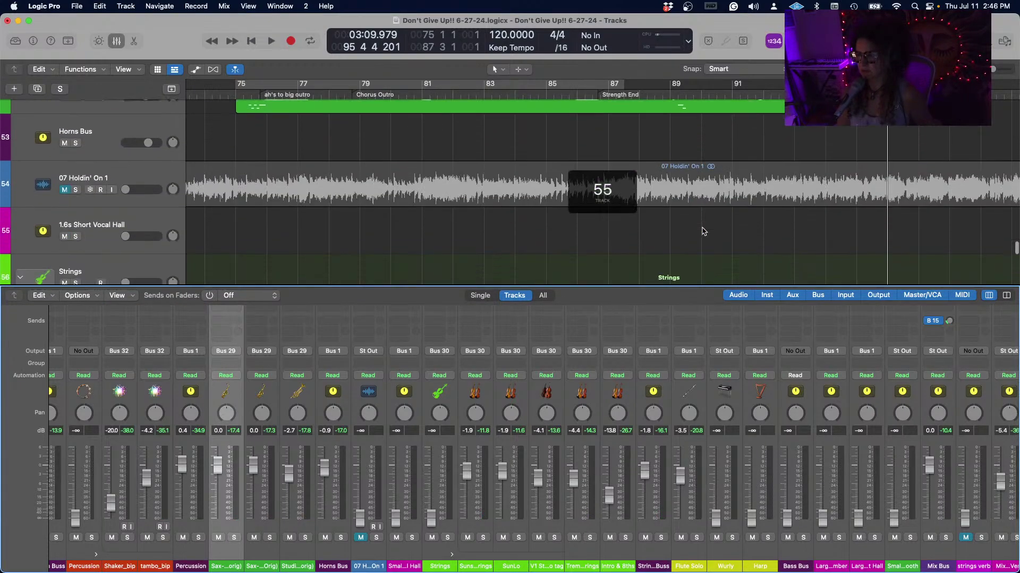
scroll(703, 232, up, 10)
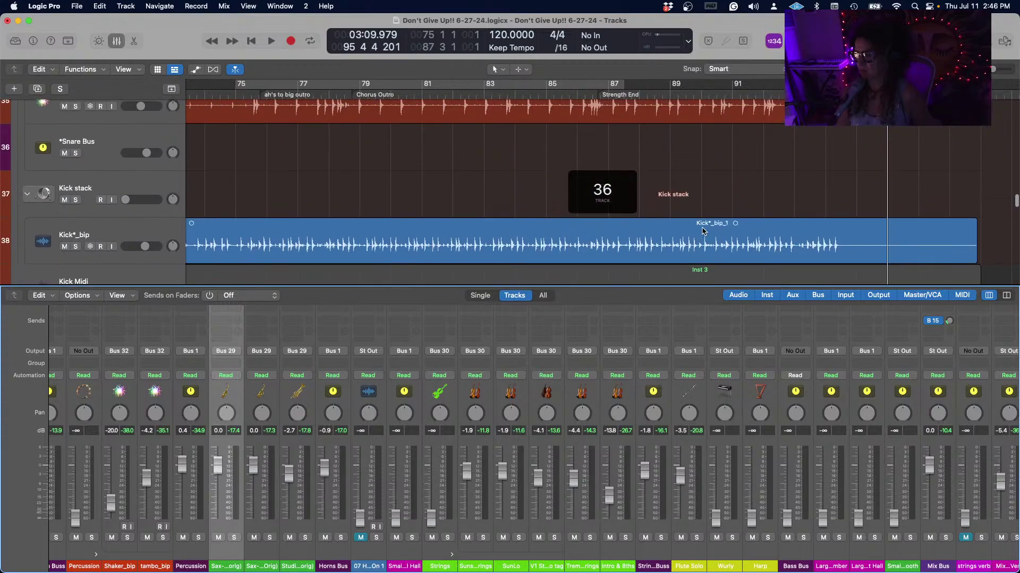
scroll(703, 231, down, 12)
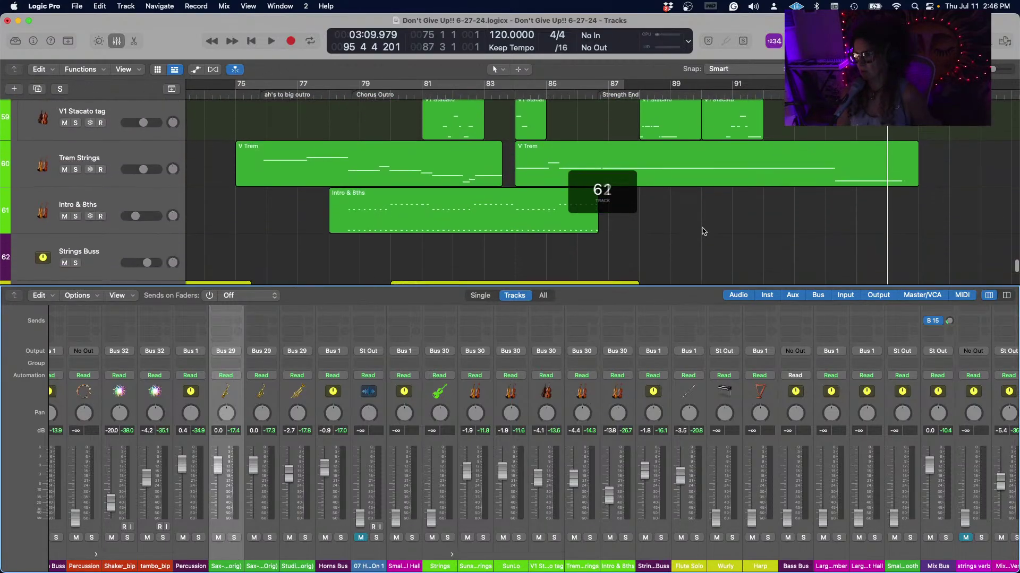
scroll(704, 232, up, 5)
scroll(703, 232, down, 3)
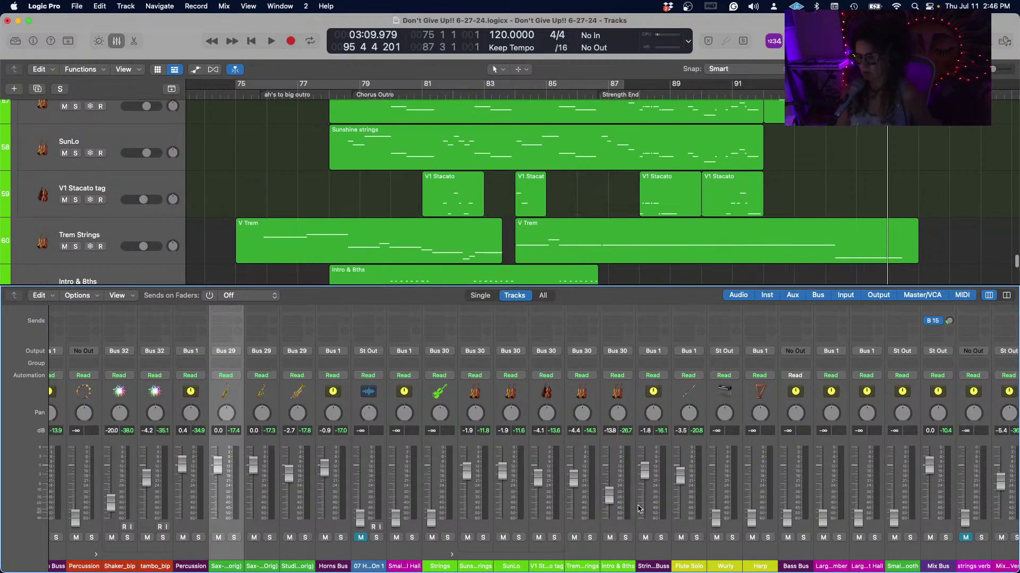
drag(644, 471, 644, 465)
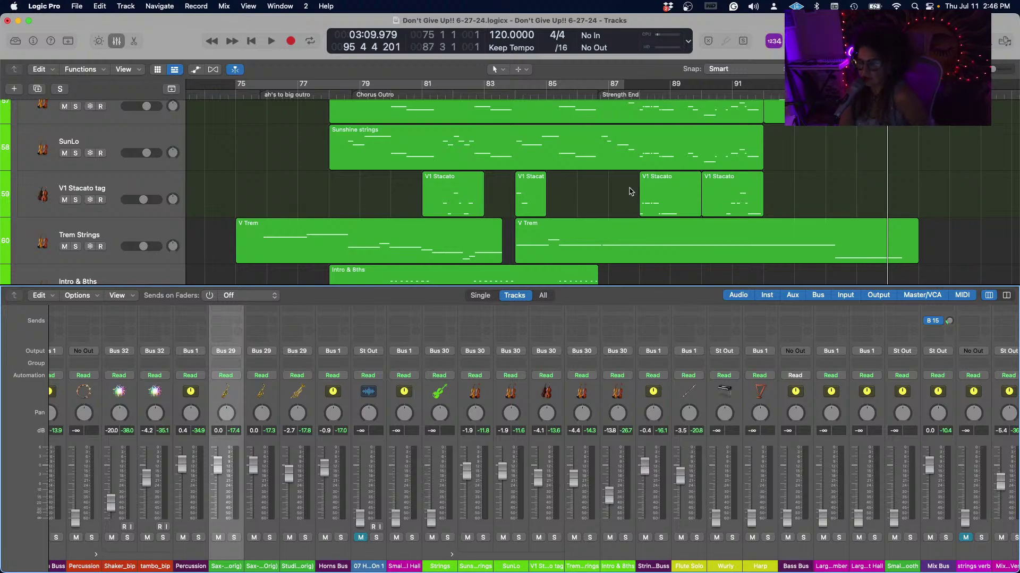
scroll(694, 139, down, 2)
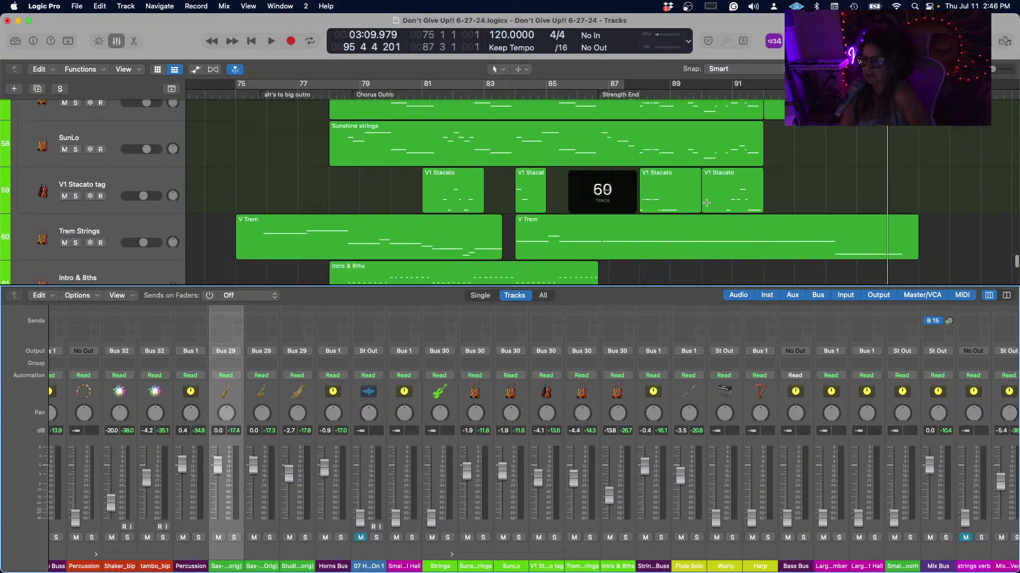
scroll(520, 130, up, 3)
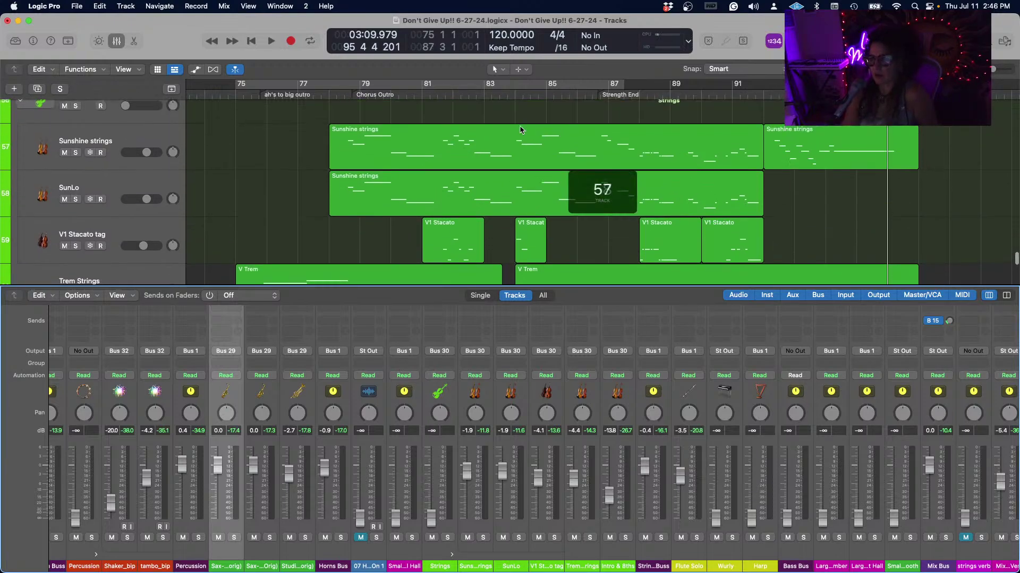
scroll(520, 130, down, 3)
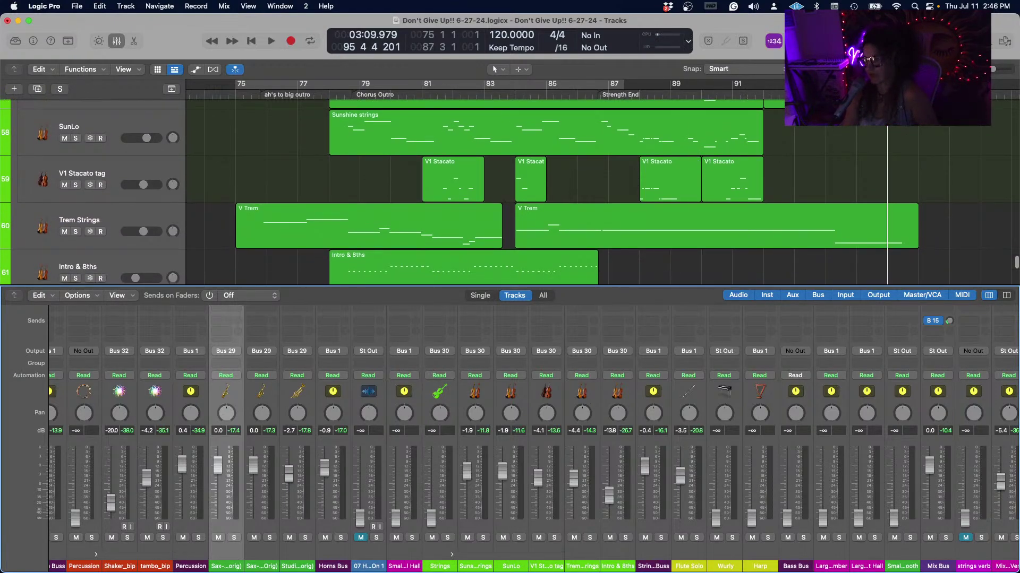
scroll(758, 120, up, 3)
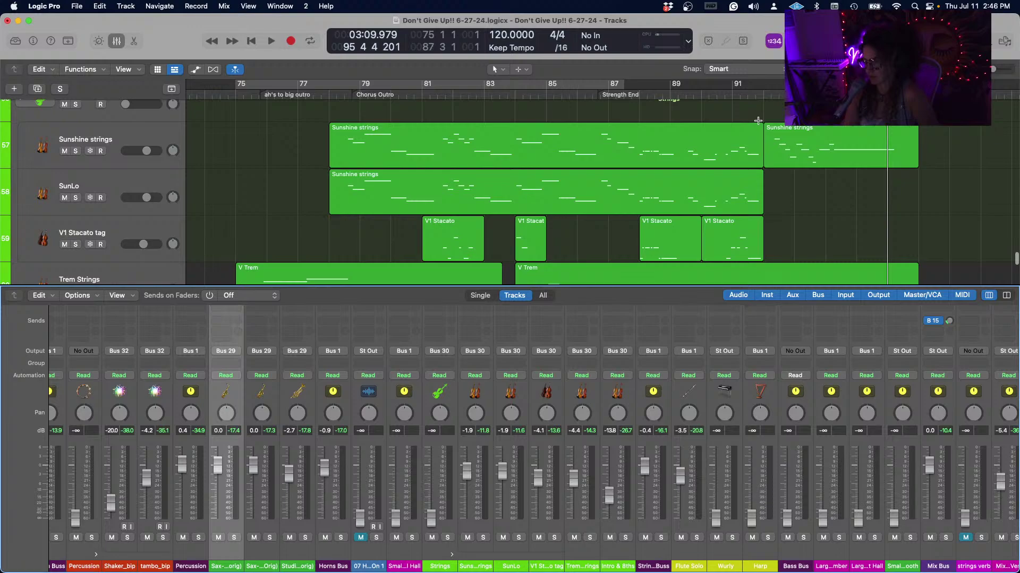
scroll(755, 180, down, 4)
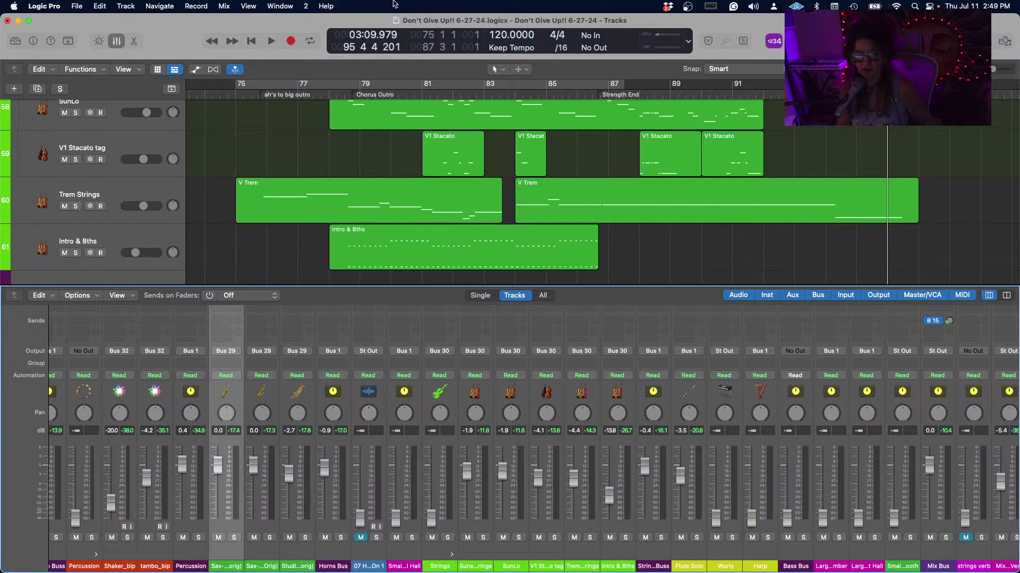
Save the project.
click(78, 6)
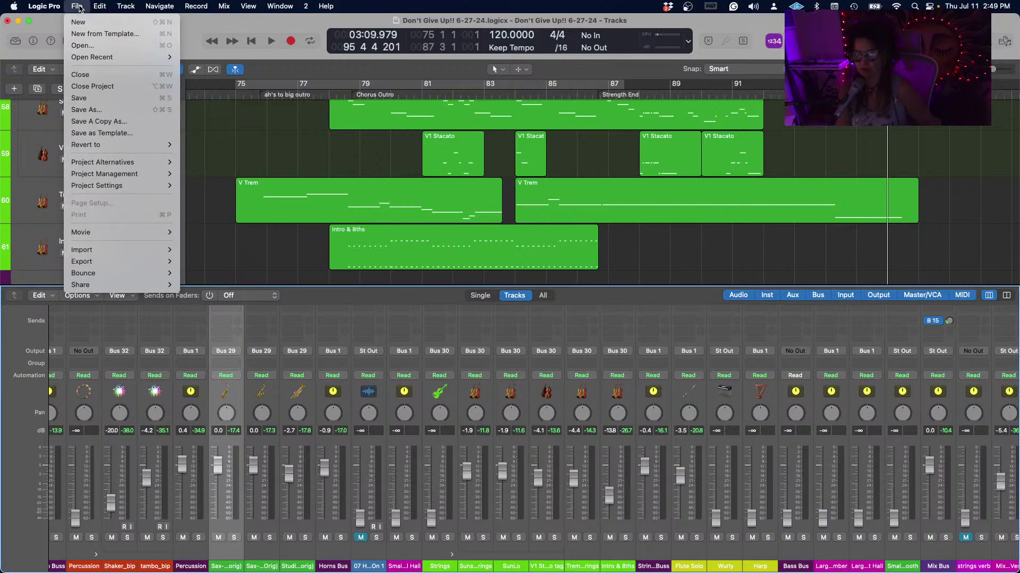
click(87, 98)
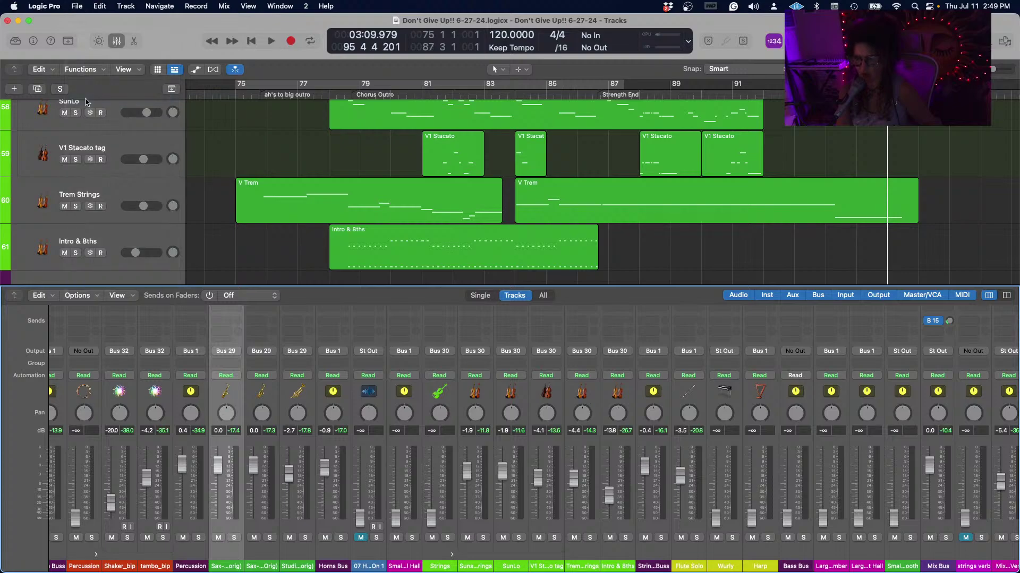